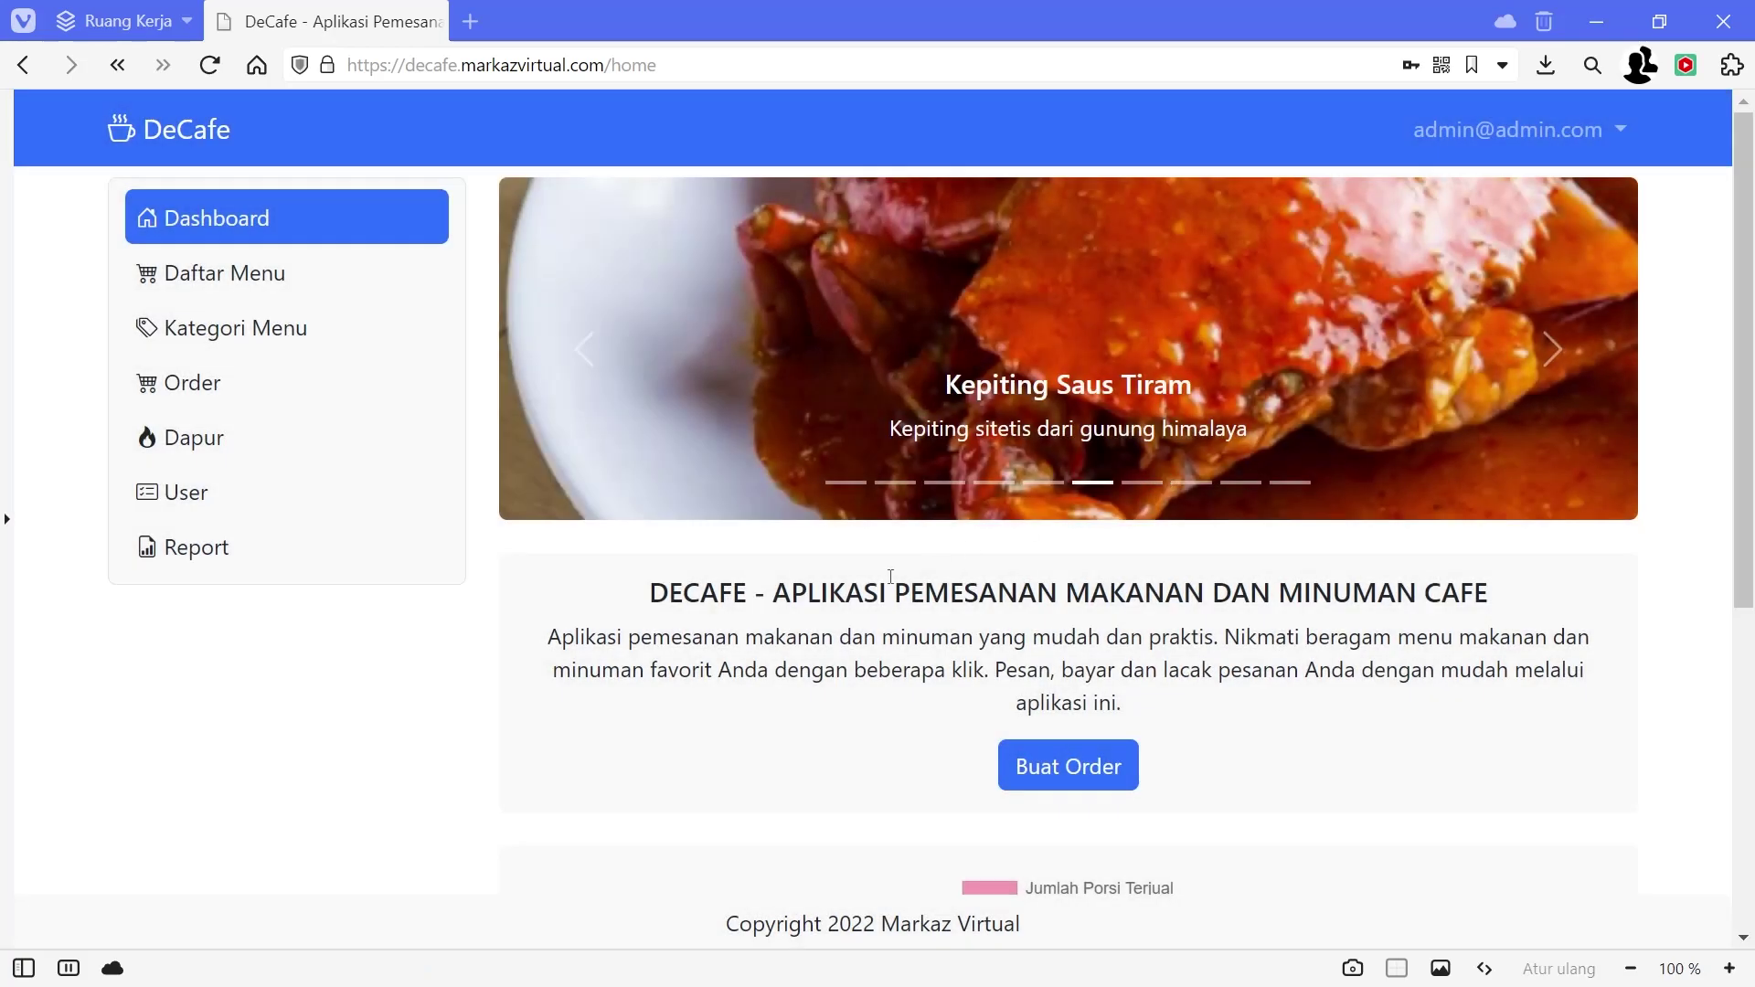
# Step: Review the registered users and the user levels offered in the form for adding a user
pyautogui.click(172, 498)
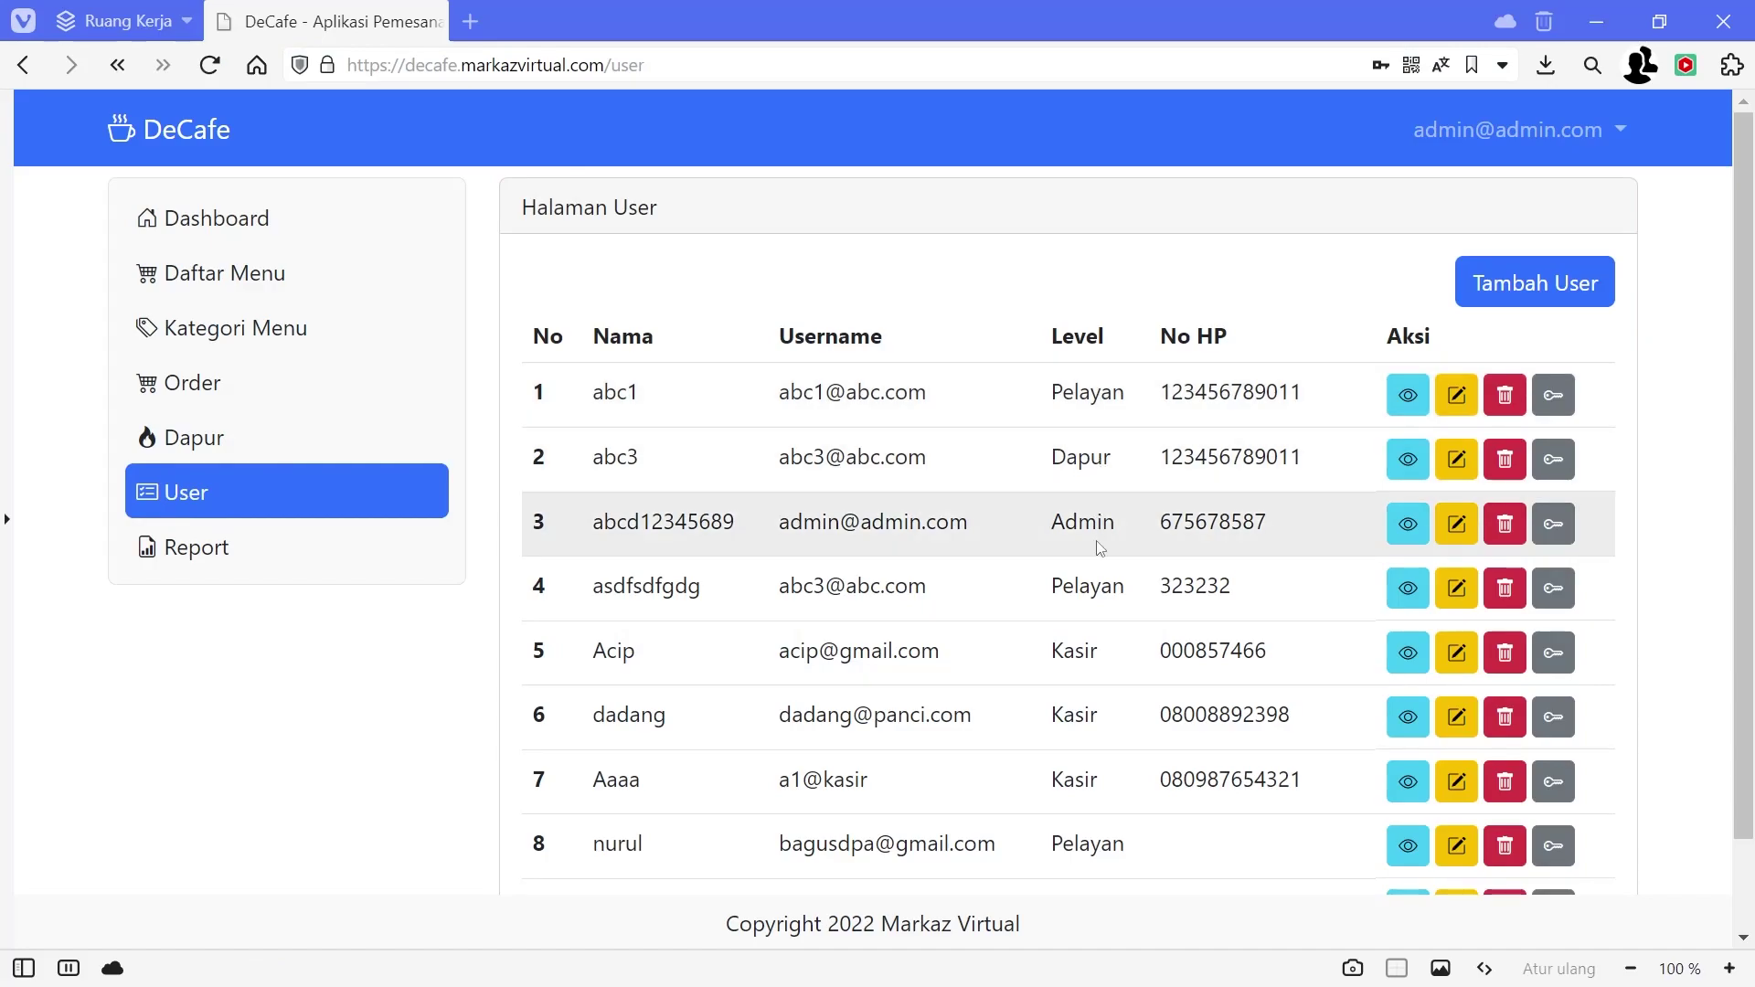
pyautogui.scroll(-2, 1081, 662)
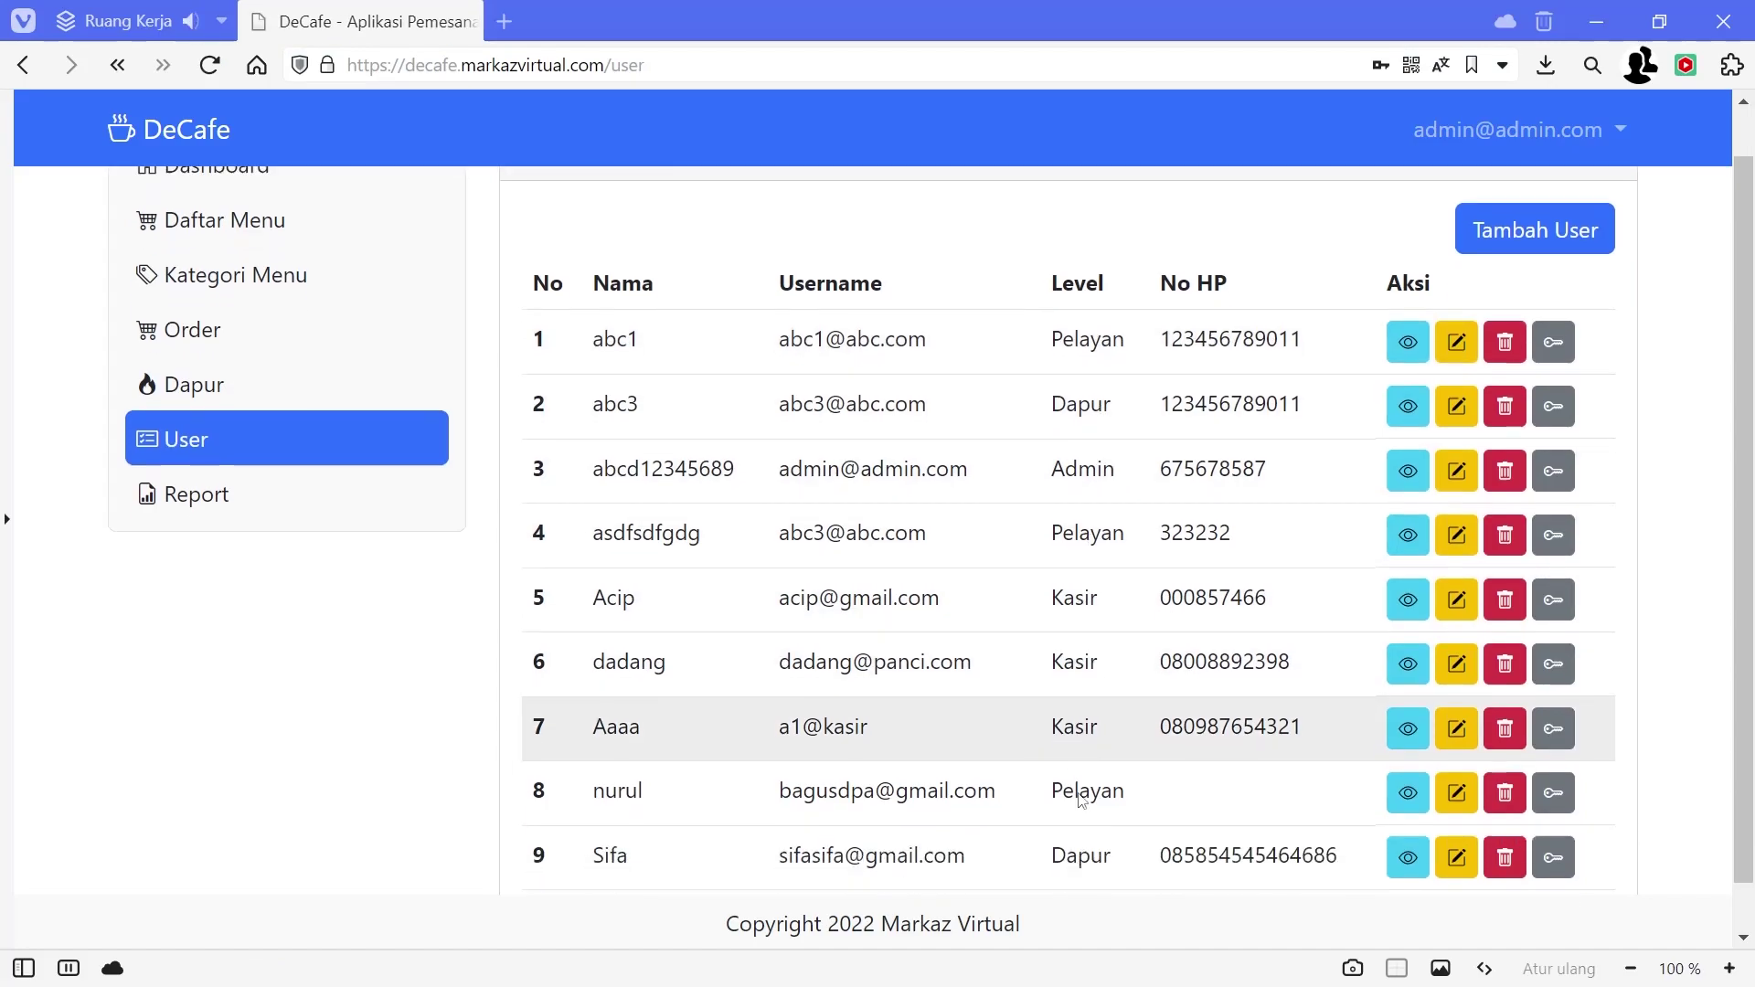
pyautogui.scroll(2, 1083, 787)
pyautogui.click(1580, 280)
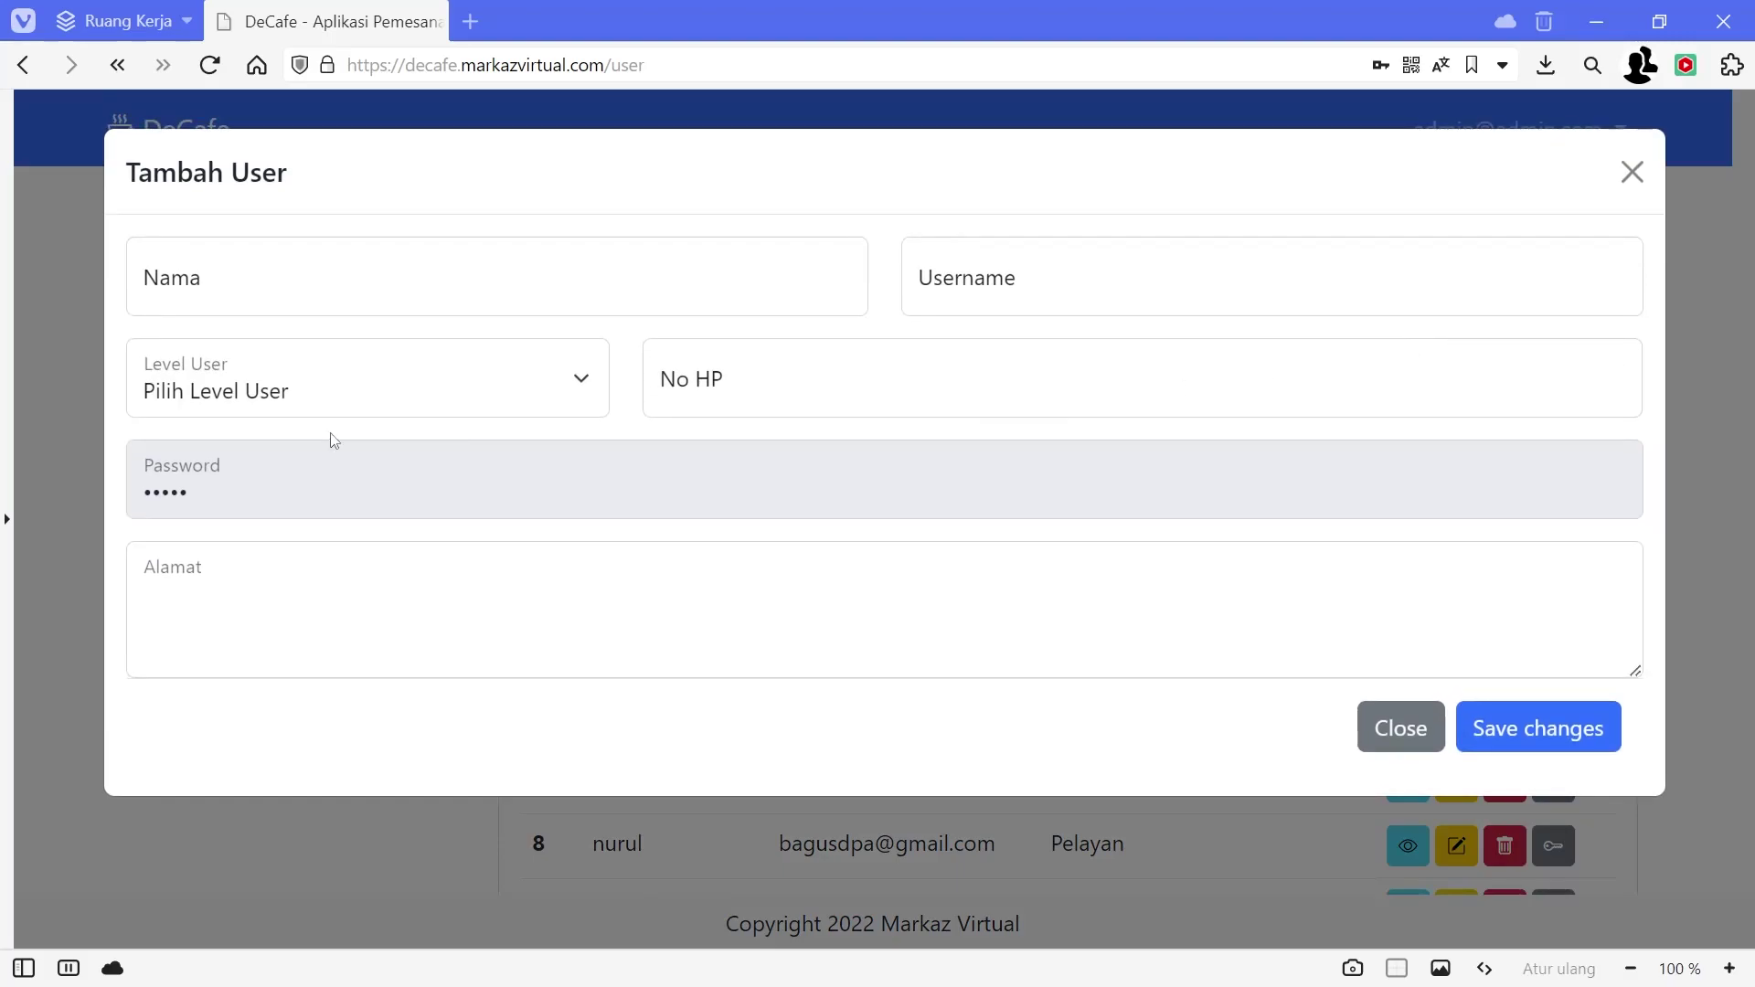
pyautogui.click(405, 392)
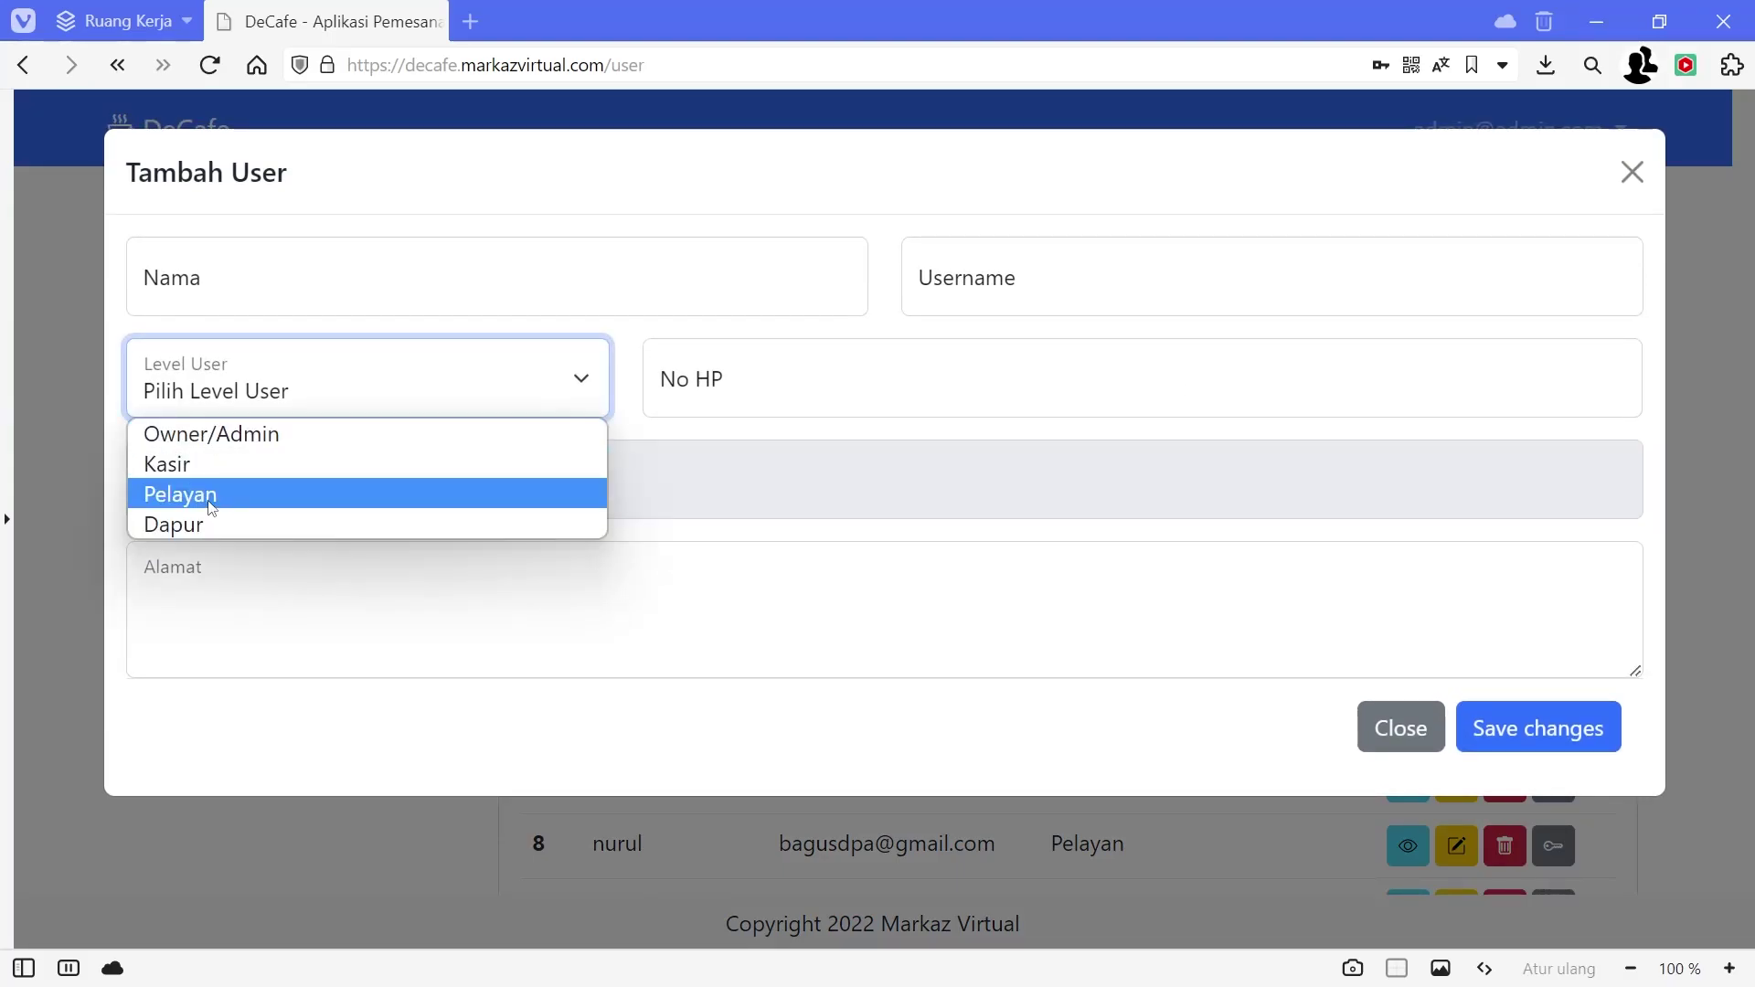
pyautogui.click(397, 874)
# Step: Look over the dashboard page from its menu carousel down to the sales chart
pyautogui.click(251, 218)
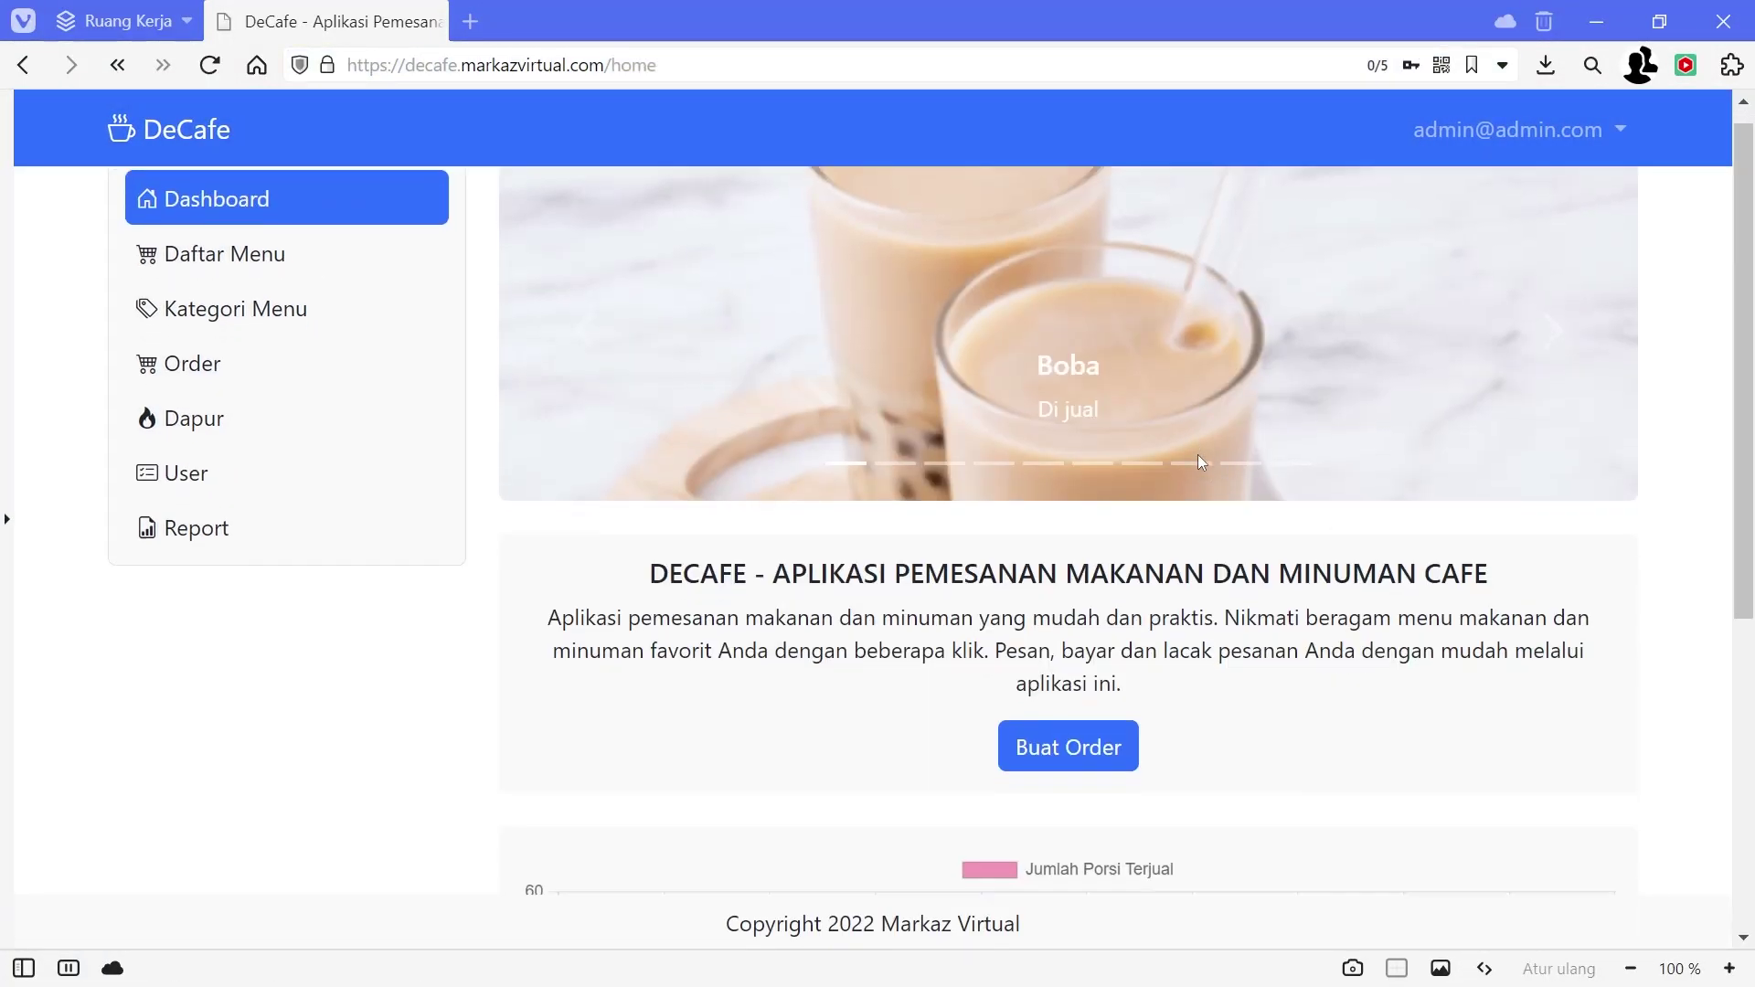
pyautogui.scroll(-6, 1198, 457)
pyautogui.scroll(6, 1198, 461)
pyautogui.scroll(-6, 1197, 464)
pyautogui.scroll(6, 1199, 494)
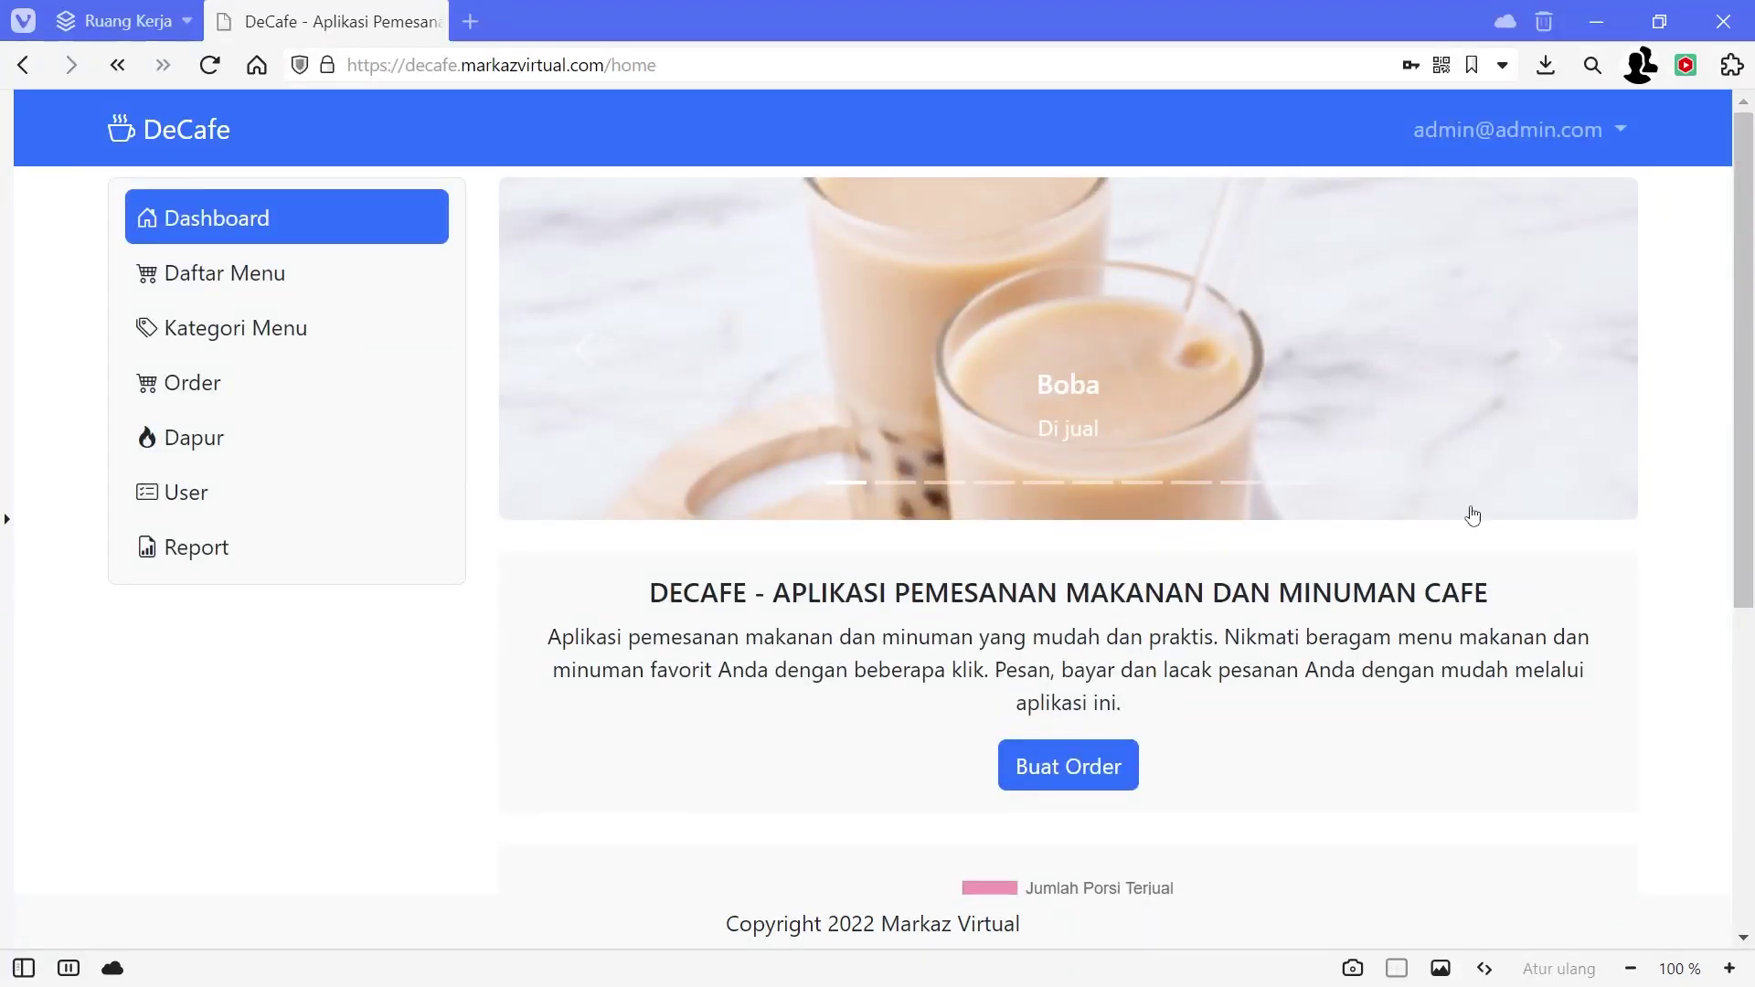
pyautogui.click(1291, 483)
pyautogui.click(1551, 351)
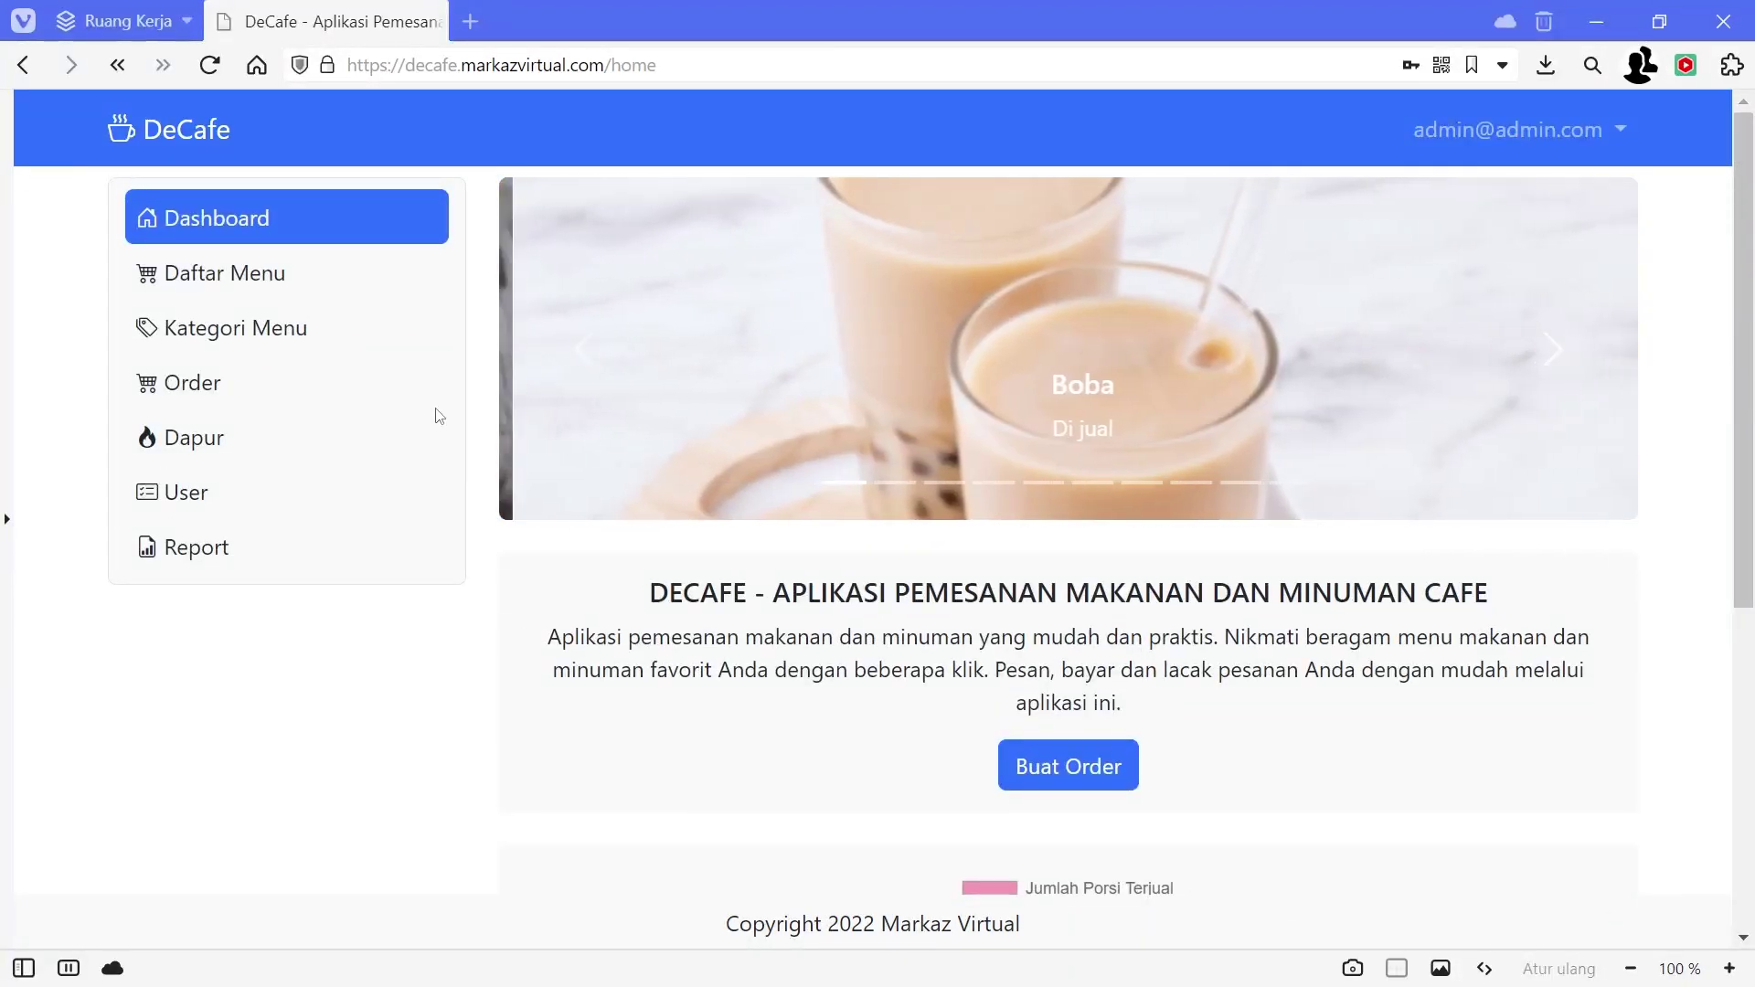
# Step: Examine the food and drink items on the Daftar Menu page
pyautogui.click(227, 300)
pyautogui.scroll(-5, 658, 540)
pyautogui.scroll(5, 663, 559)
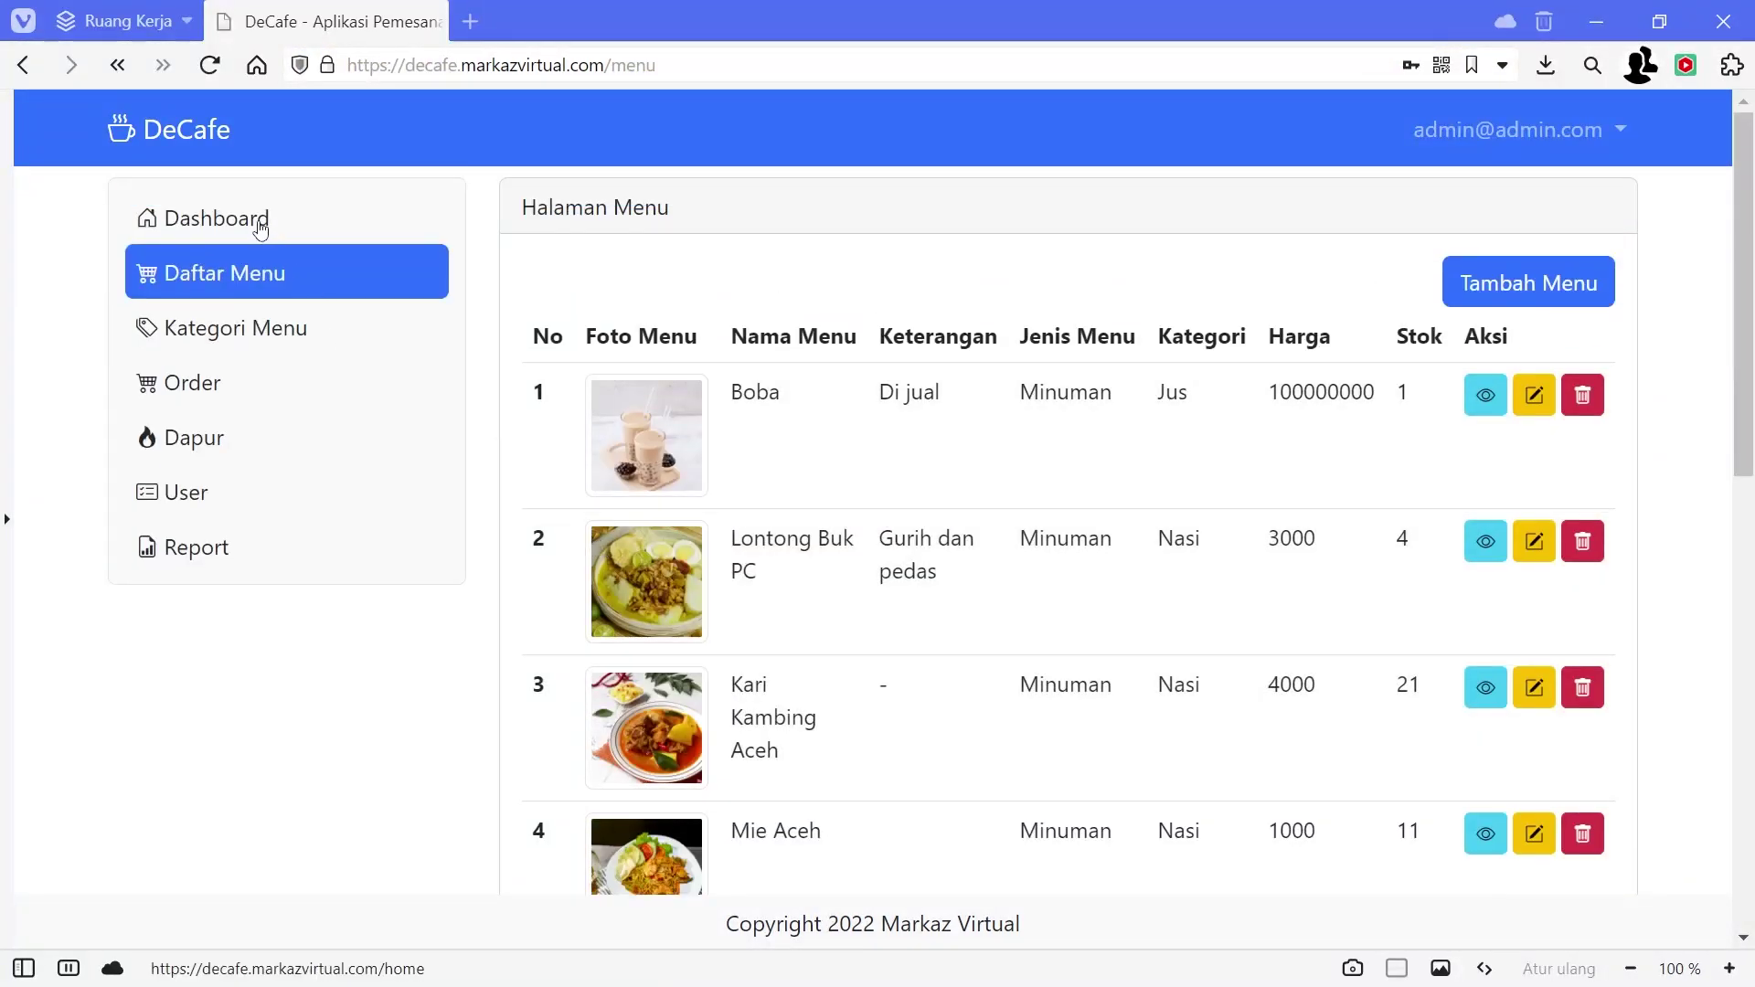
# Step: Return to the dashboard and advance the carousel through several menu photos
pyautogui.click(256, 222)
pyautogui.click(1559, 352)
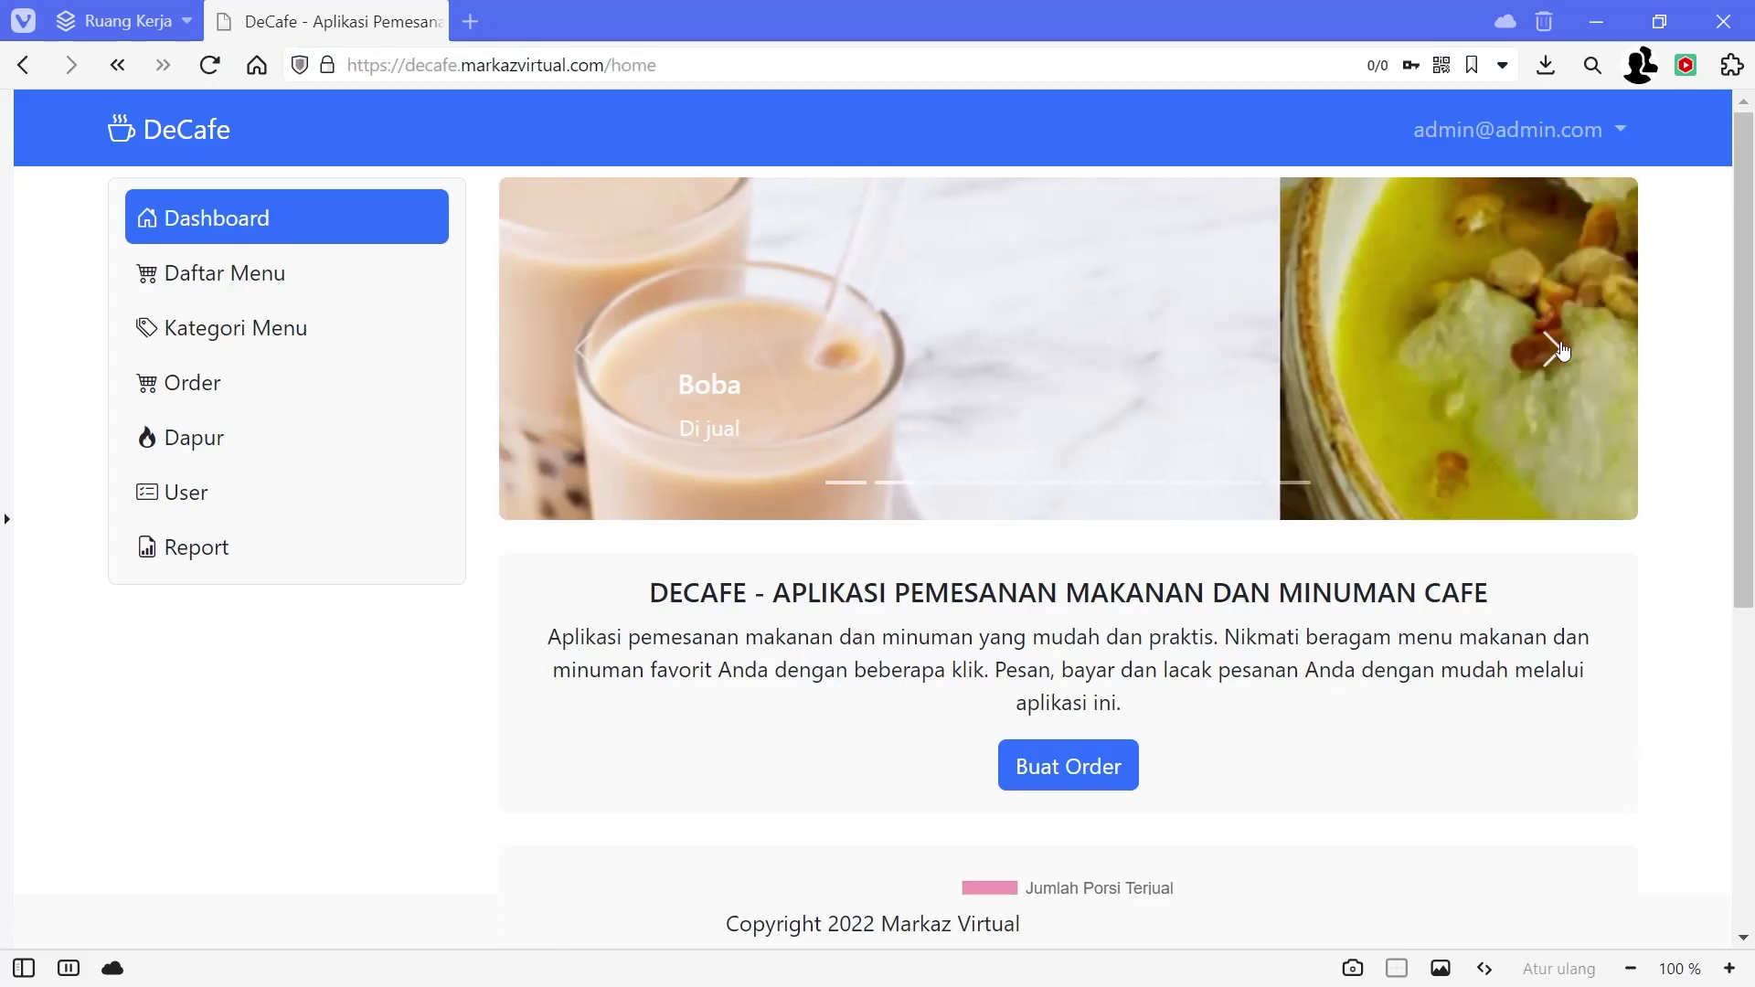
pyautogui.click(1559, 352)
pyautogui.click(1557, 353)
pyautogui.click(1555, 353)
# Step: Inspect the dashboard's chart of portions sold for Boba, Lontong Buk PC, Kari Kambing Aceh and the other menu items
pyautogui.scroll(-6, 1042, 667)
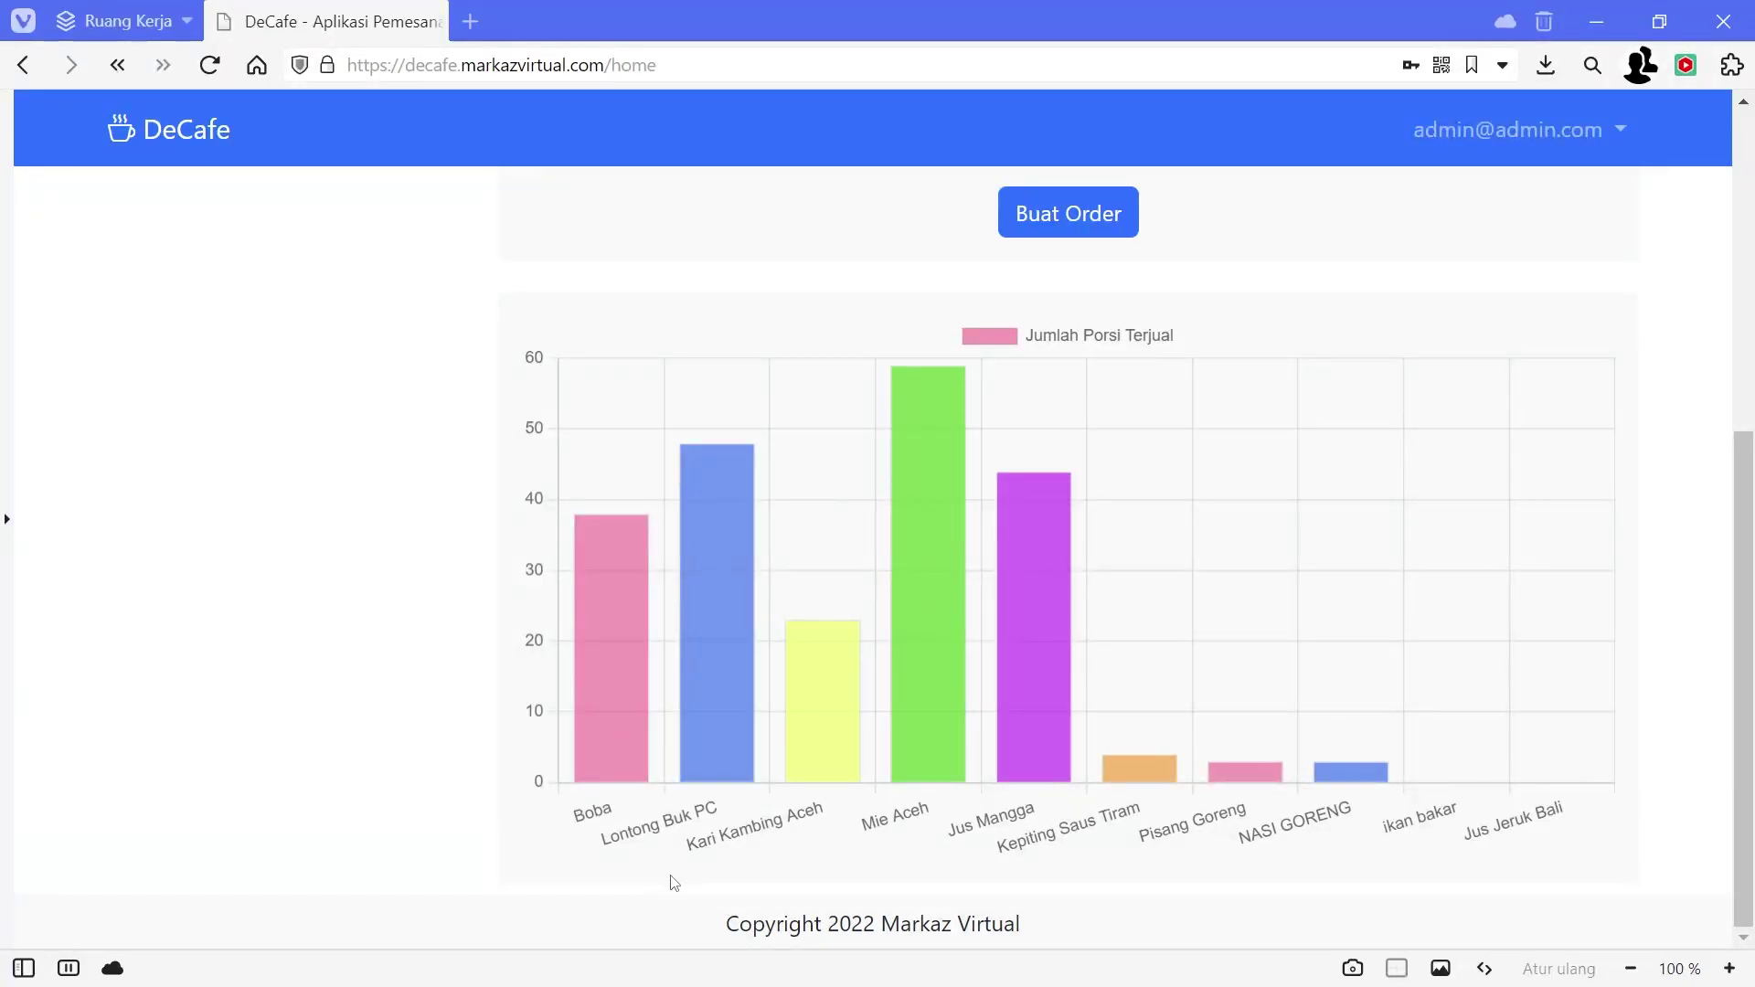
pyautogui.moveTo(614, 686)
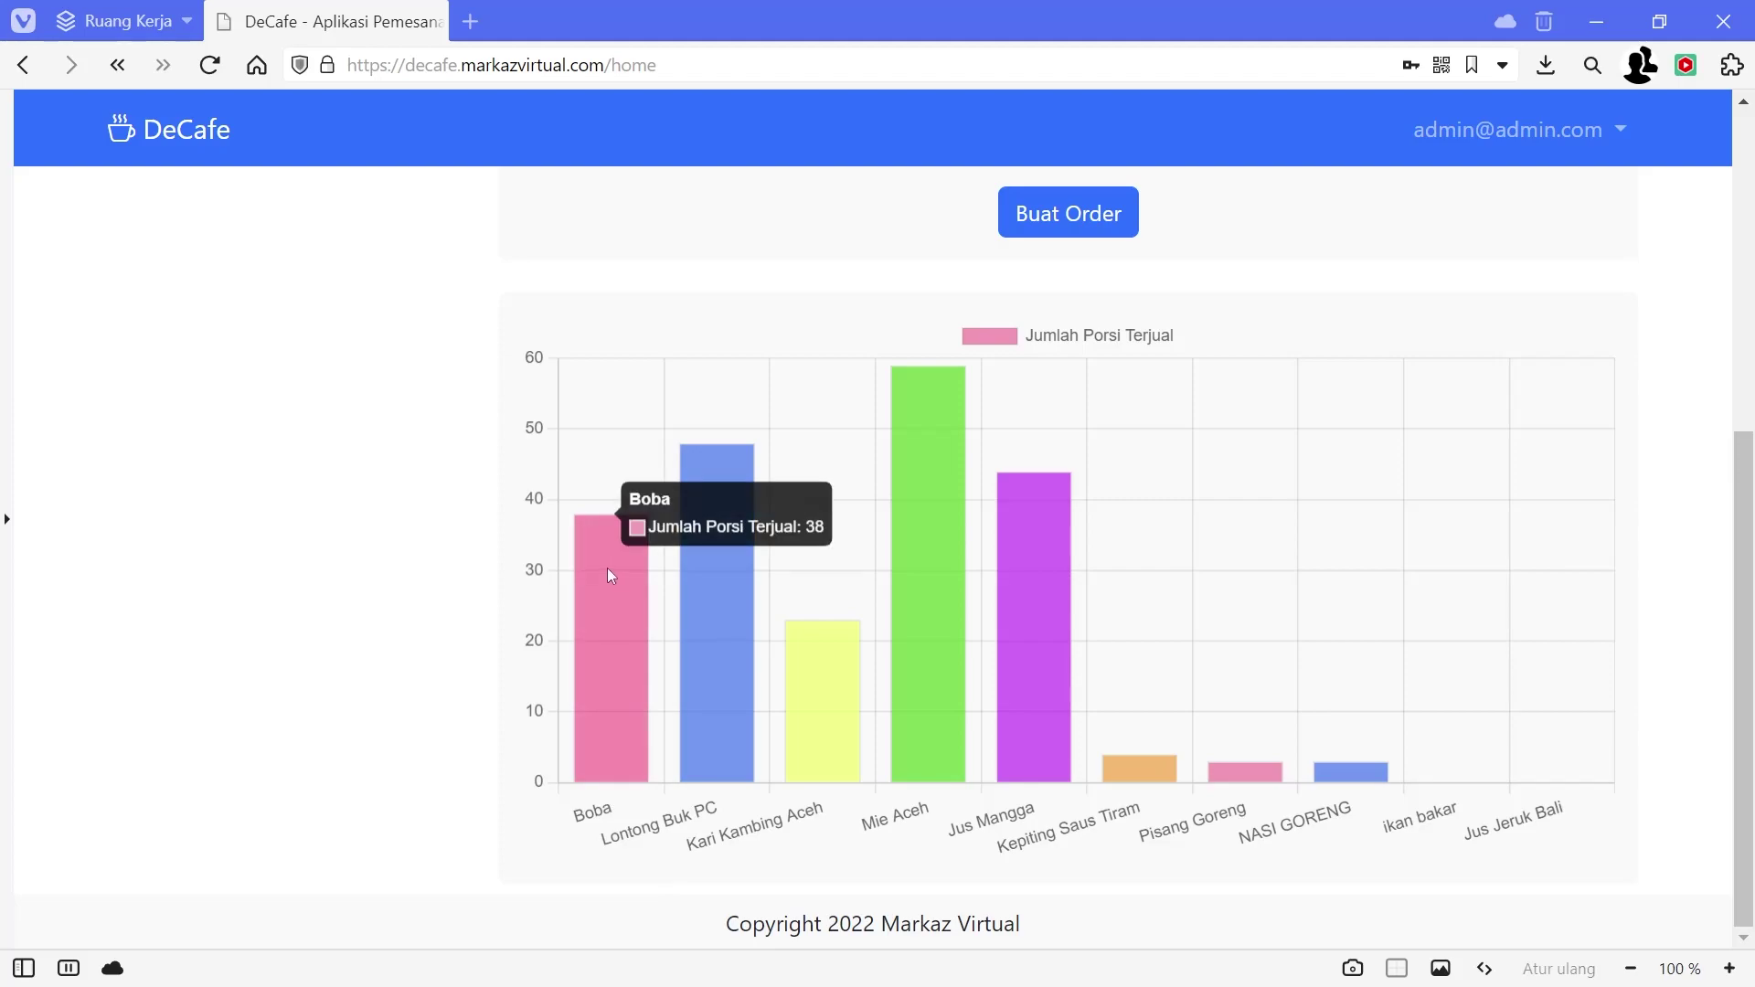
pyautogui.moveTo(737, 642)
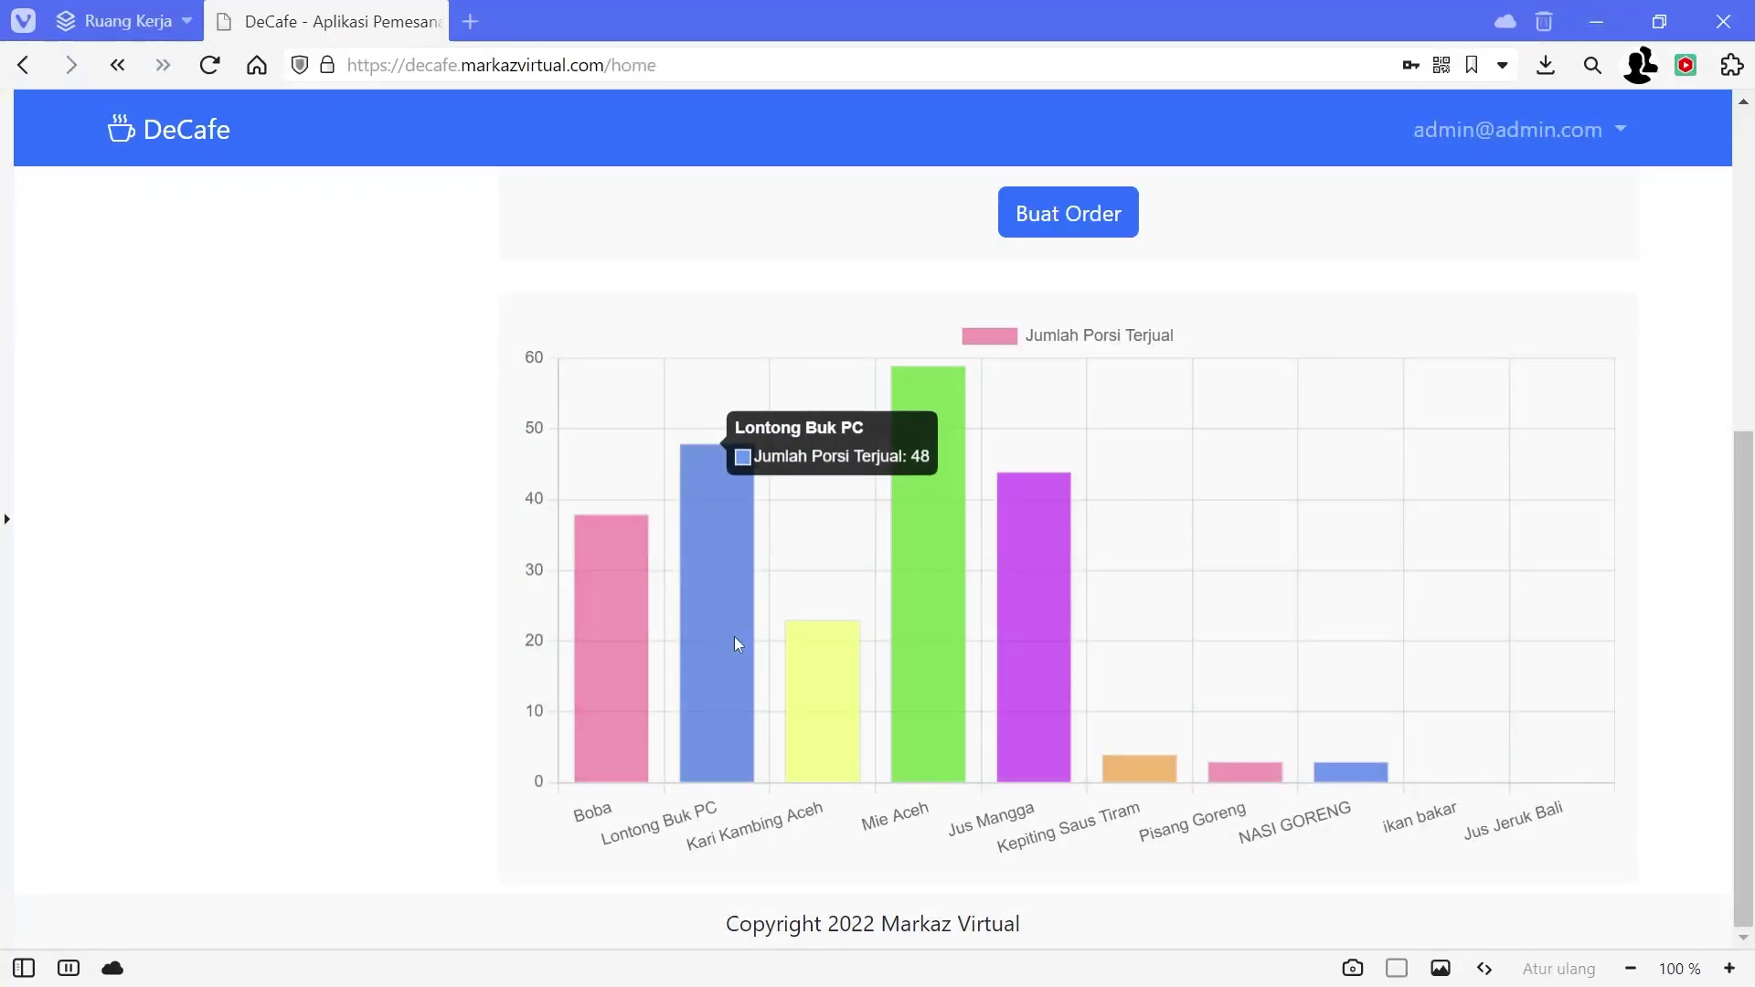
pyautogui.moveTo(841, 724)
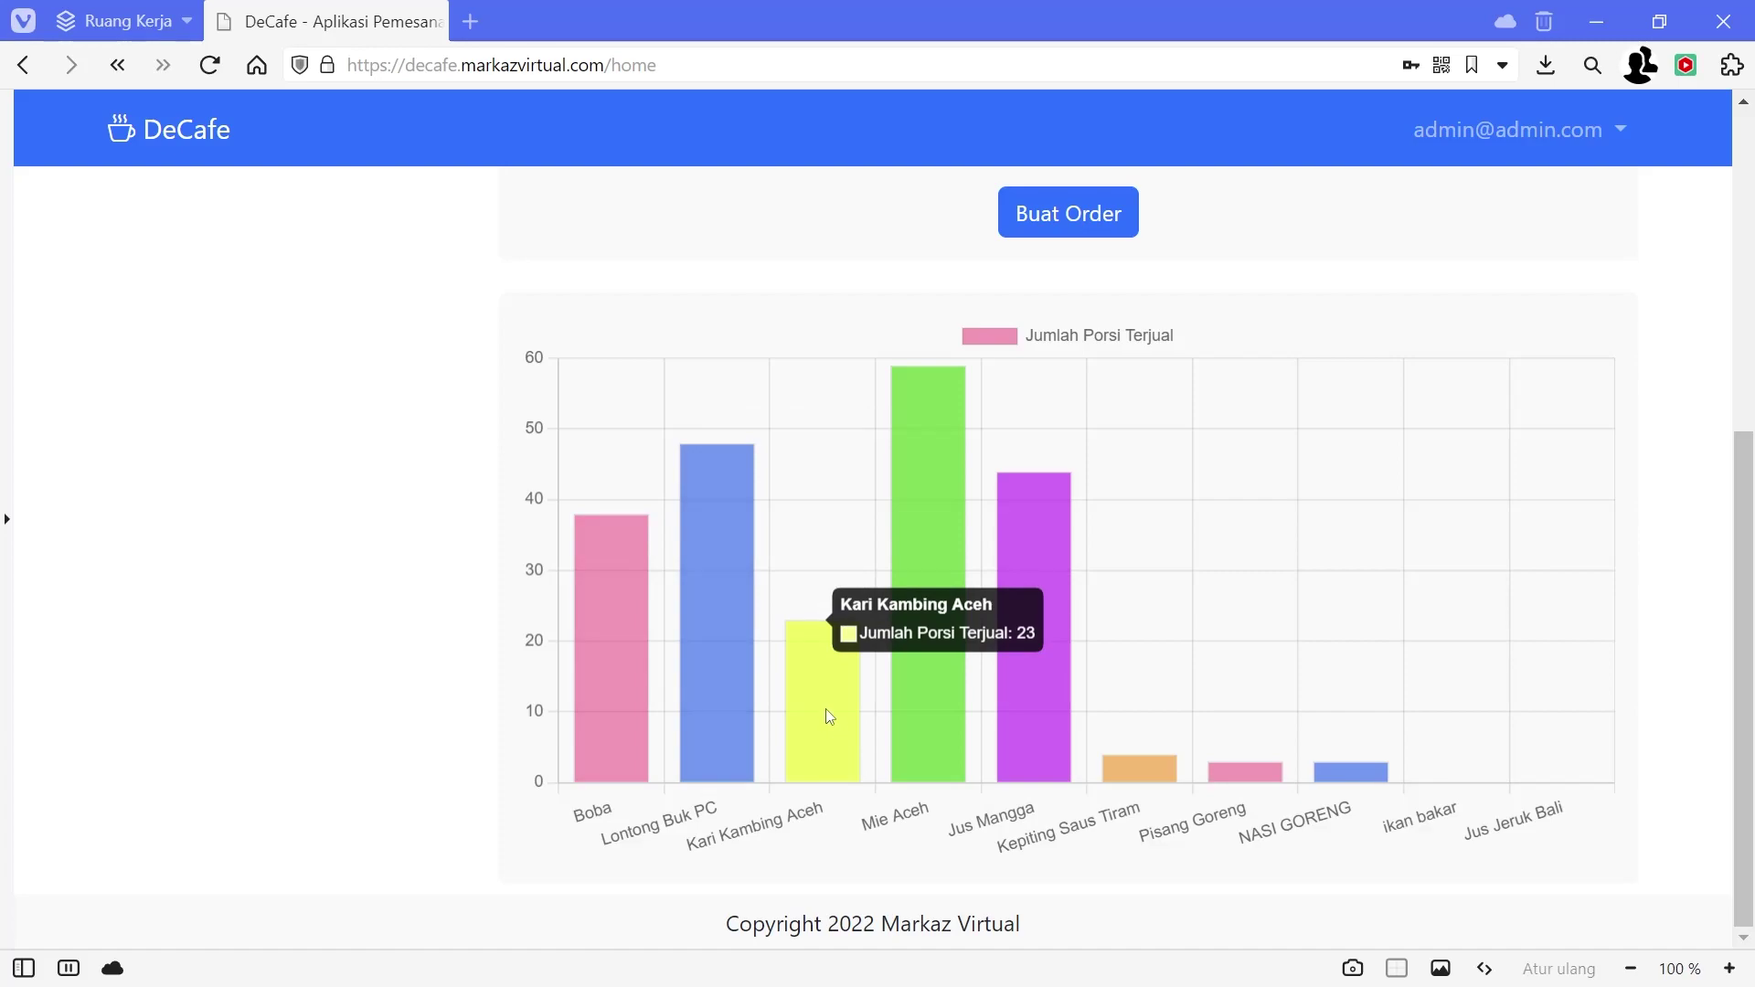
pyautogui.moveTo(919, 714)
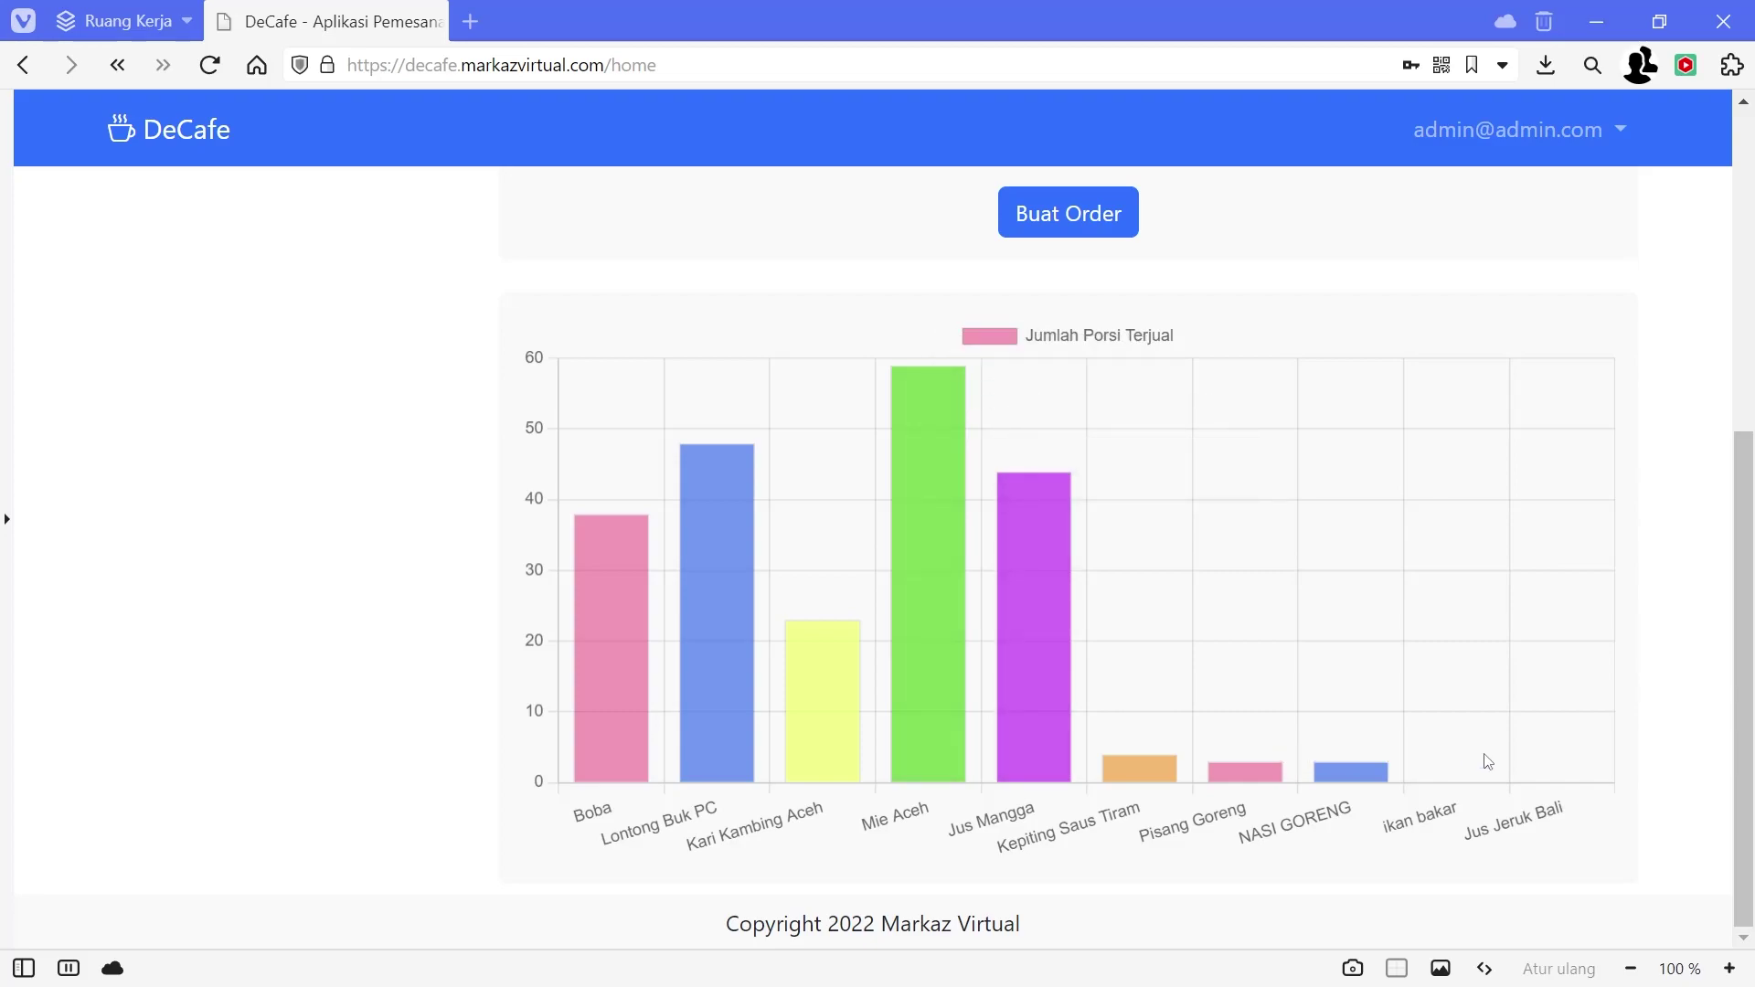
pyautogui.scroll(4, 1487, 762)
pyautogui.scroll(2, 1487, 762)
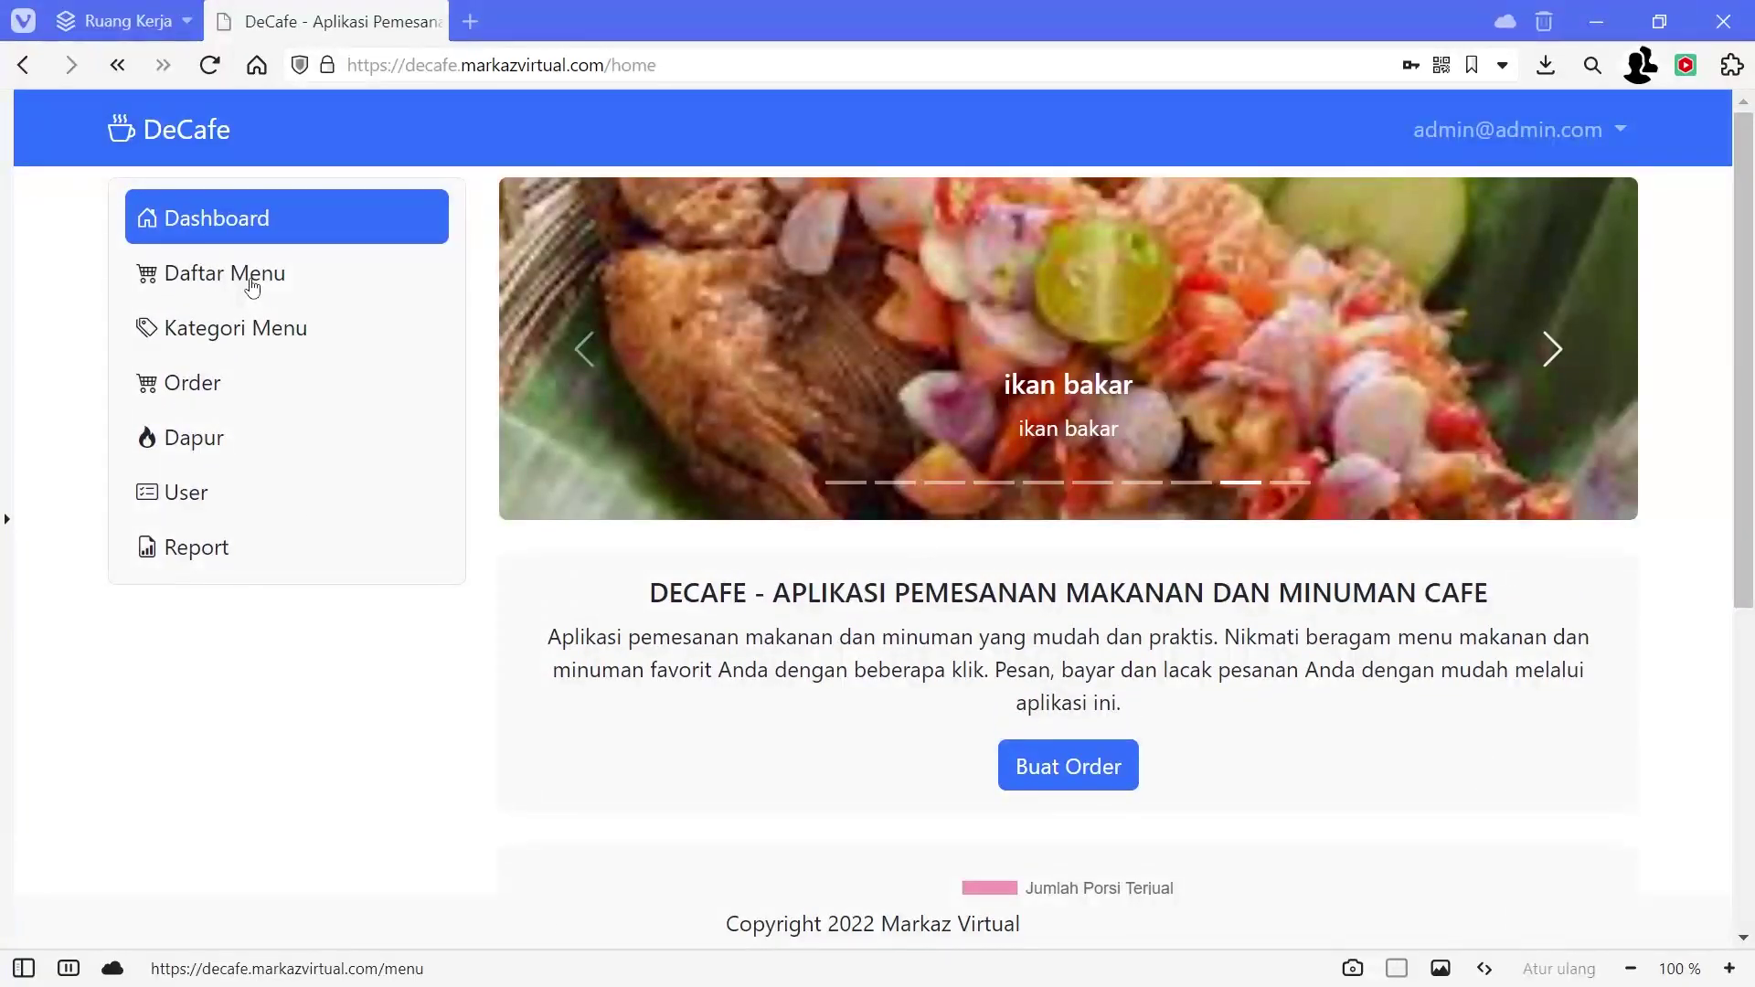
# Step: Open the Daftar Menu page and review the whole list of menu items
pyautogui.click(243, 276)
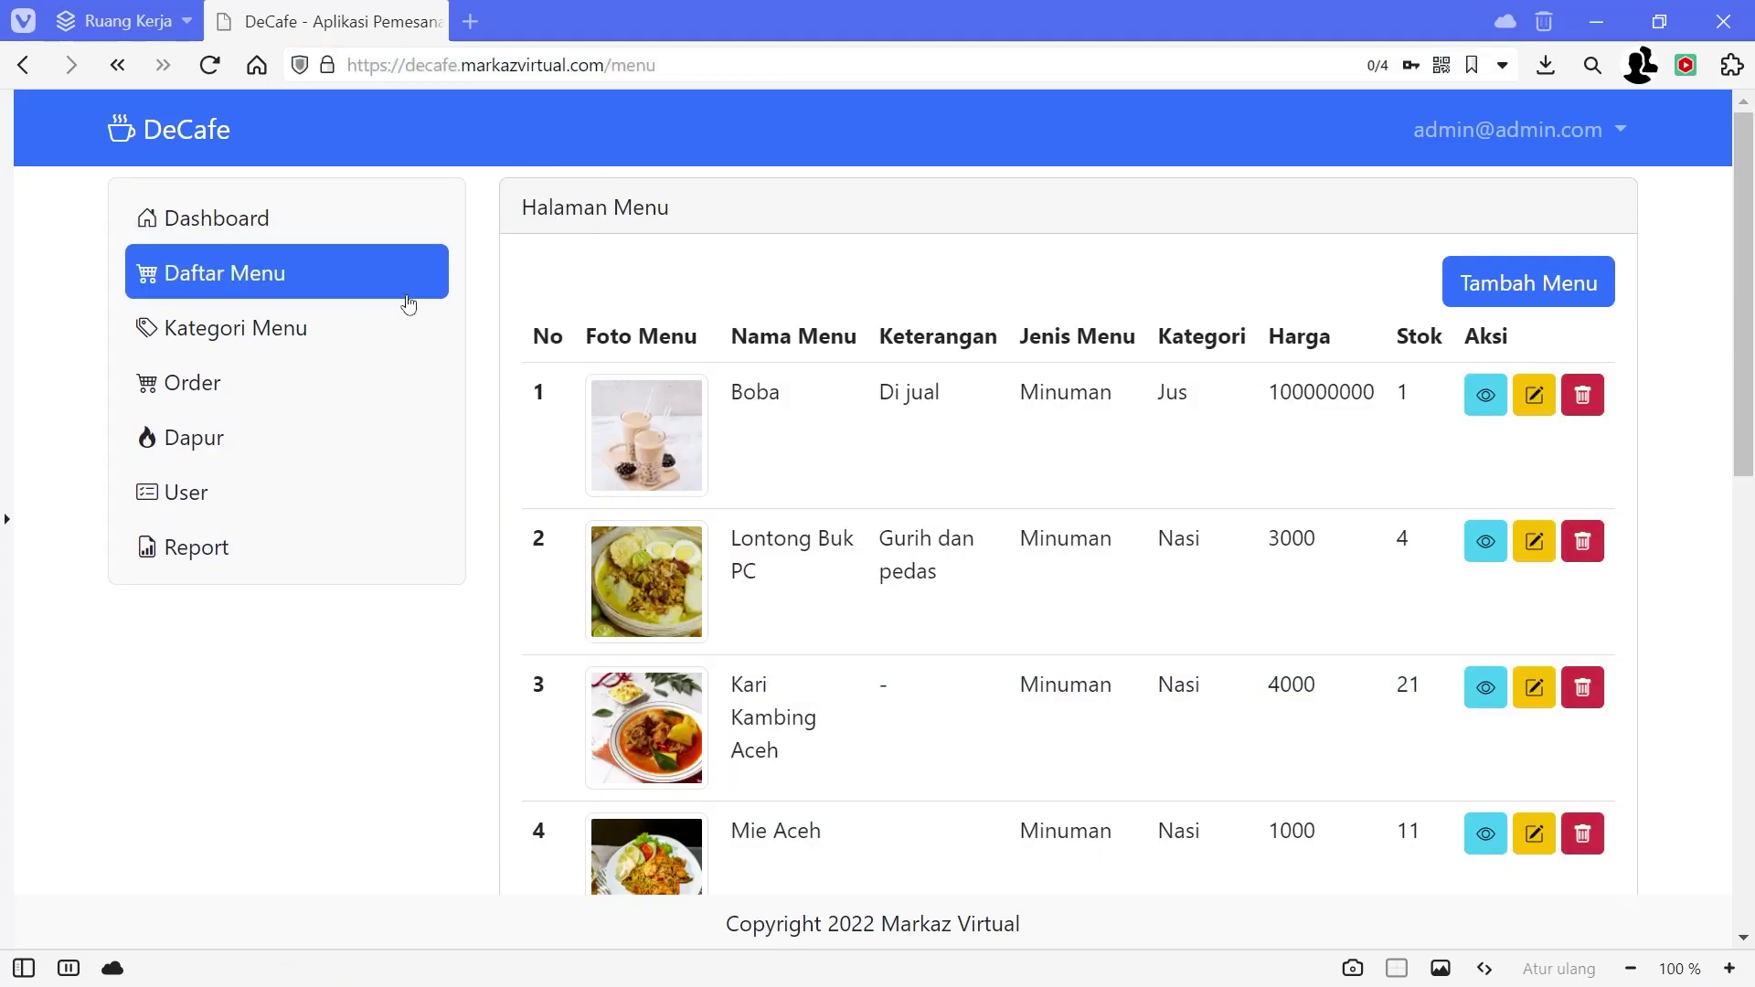
pyautogui.scroll(-5, 1166, 424)
pyautogui.scroll(5, 1166, 424)
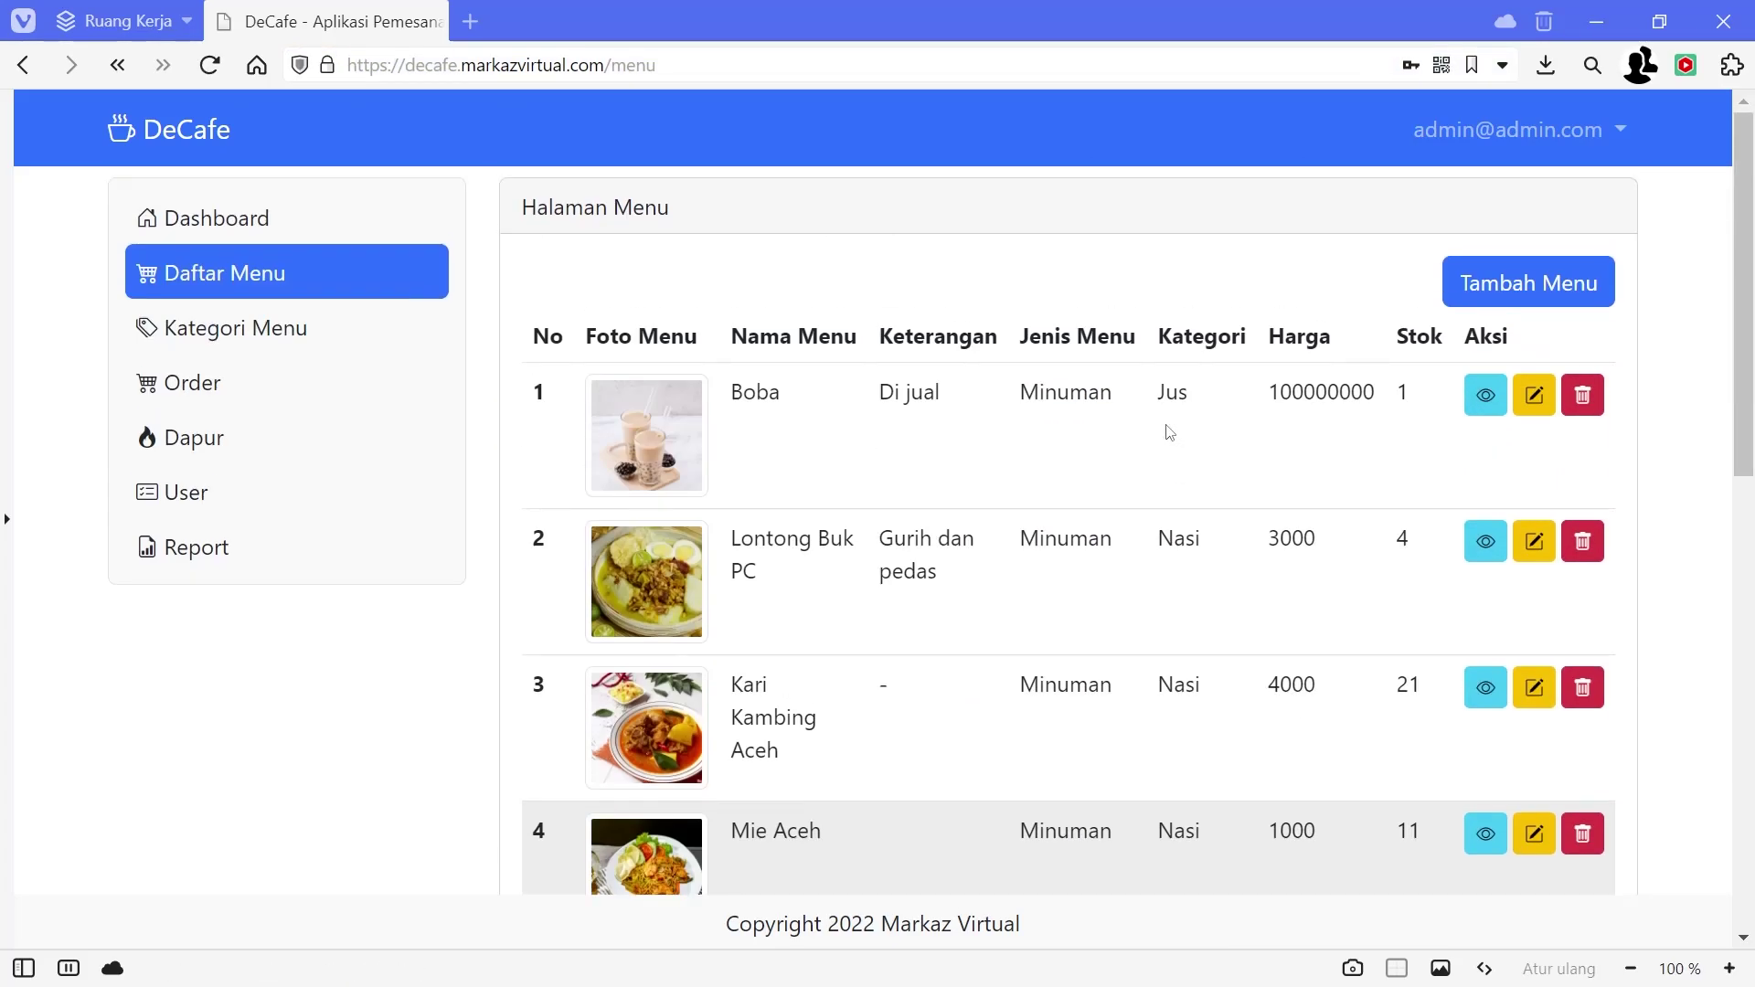
pyautogui.click(1498, 292)
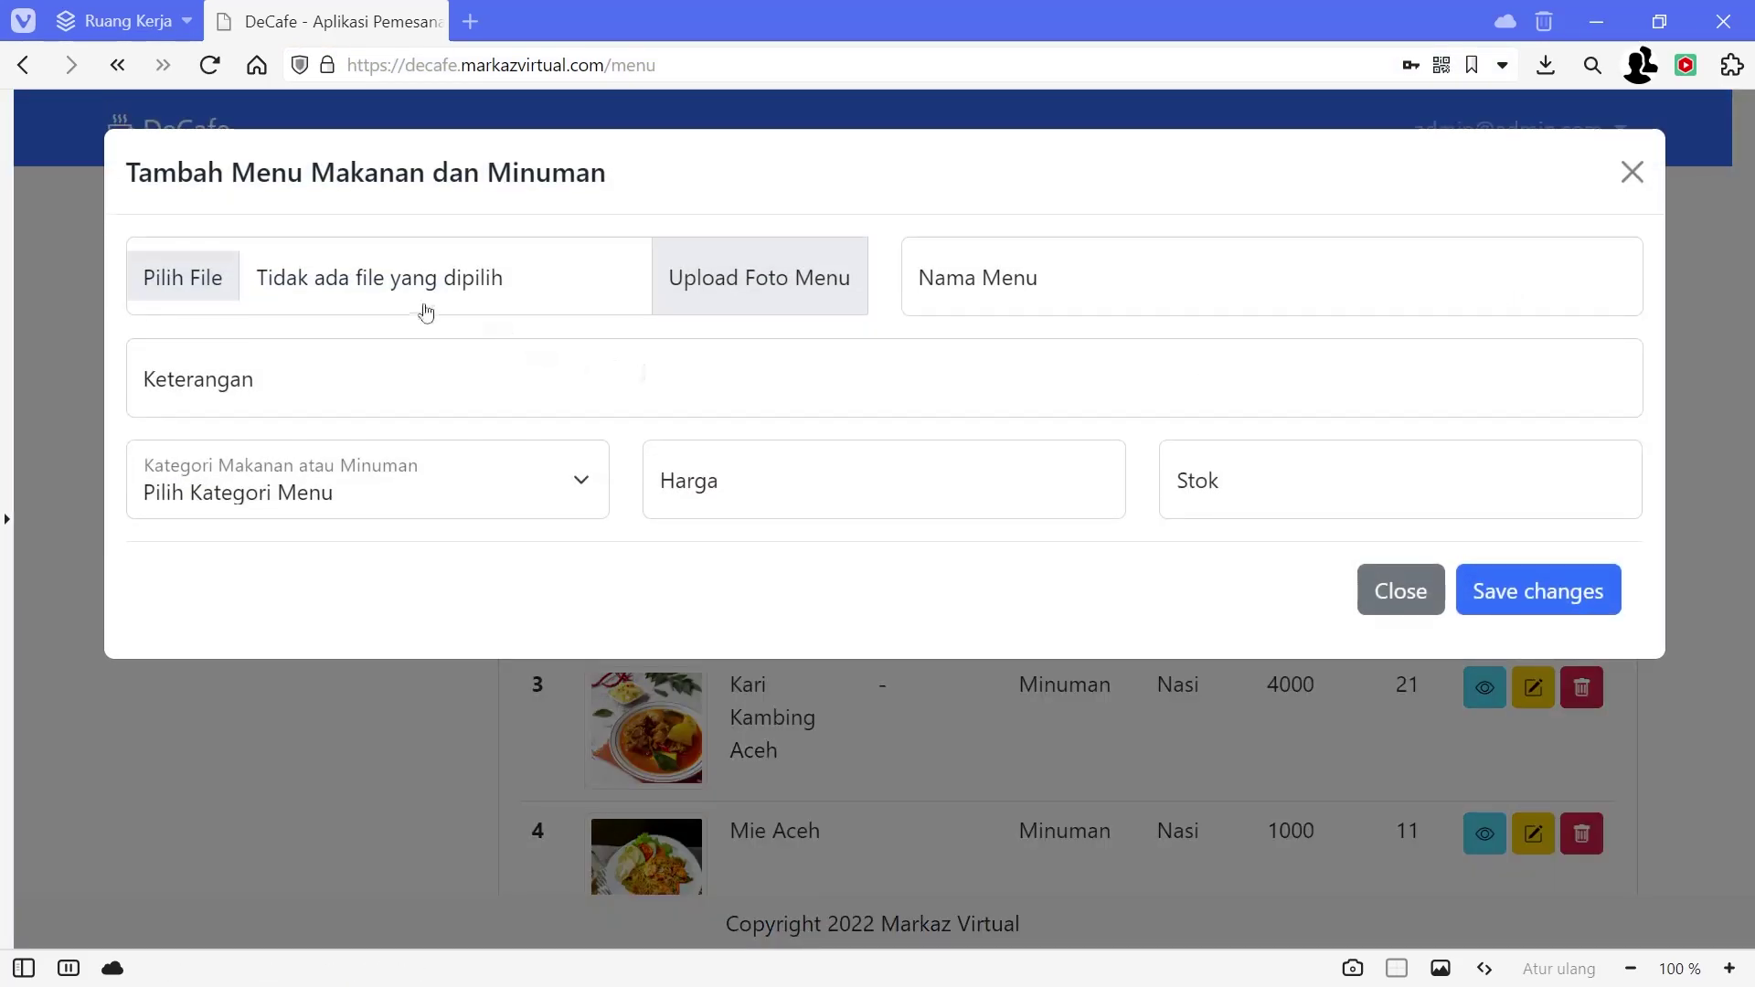
pyautogui.click(232, 281)
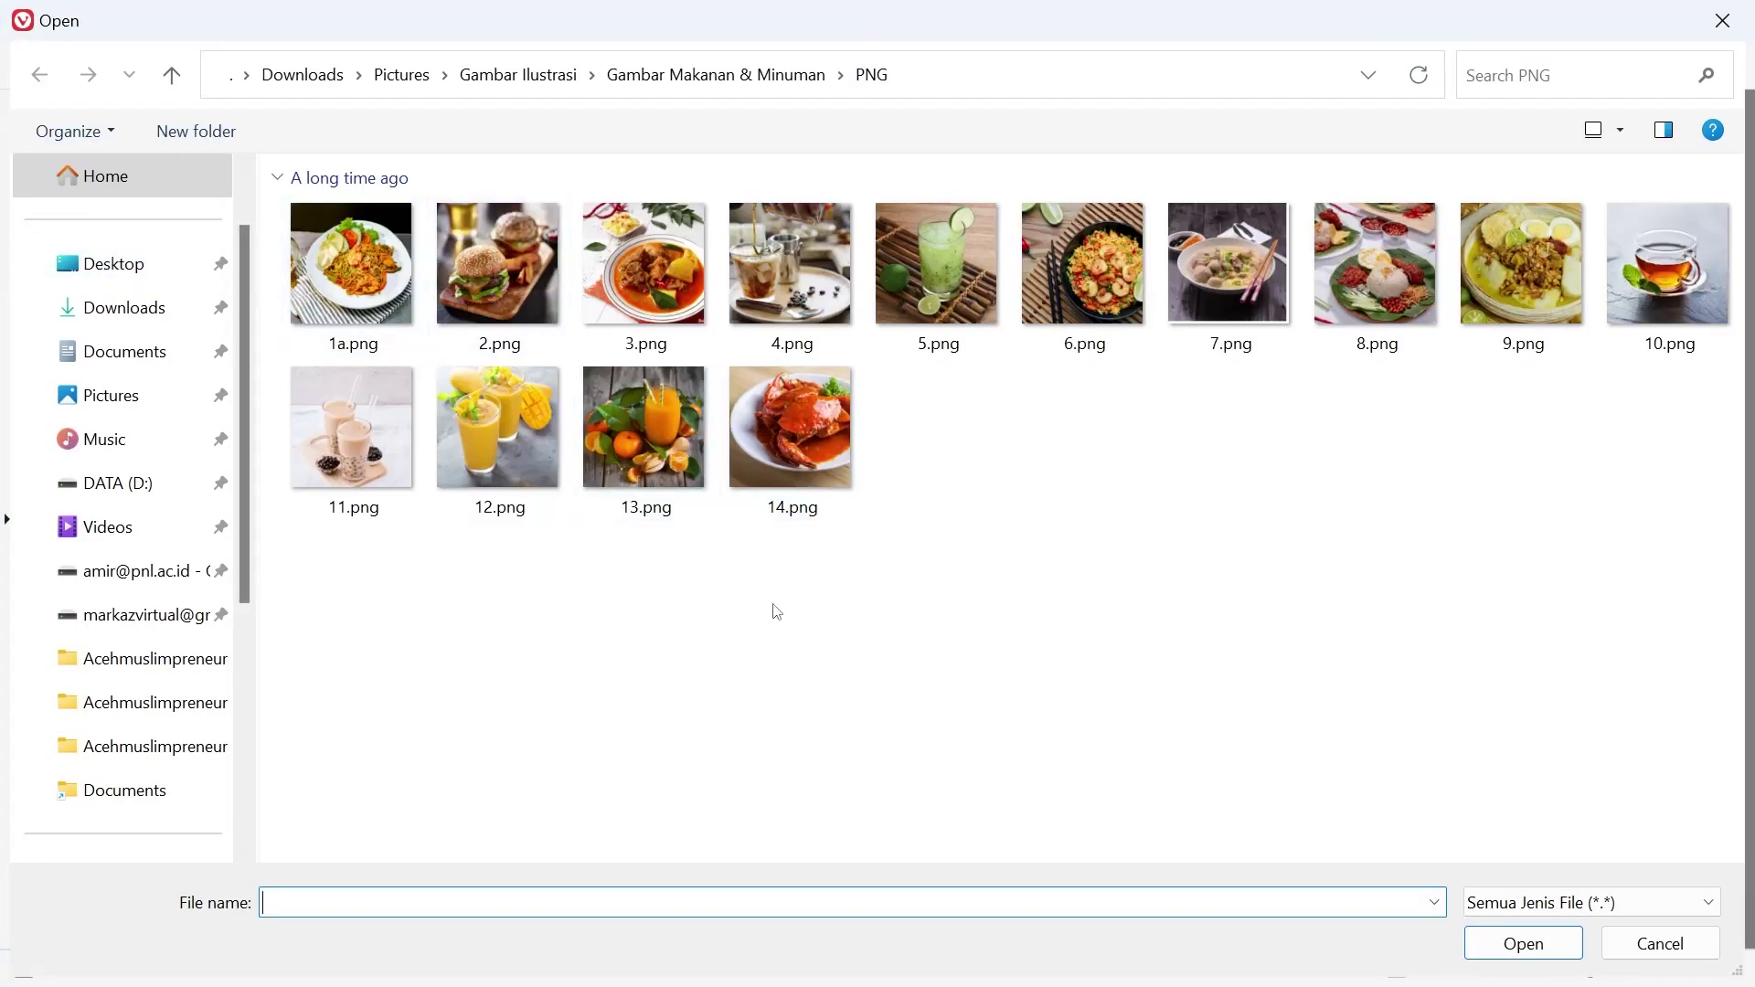
pyautogui.doubleClick(1236, 285)
pyautogui.click(1009, 271)
pyautogui.write('Bakso')
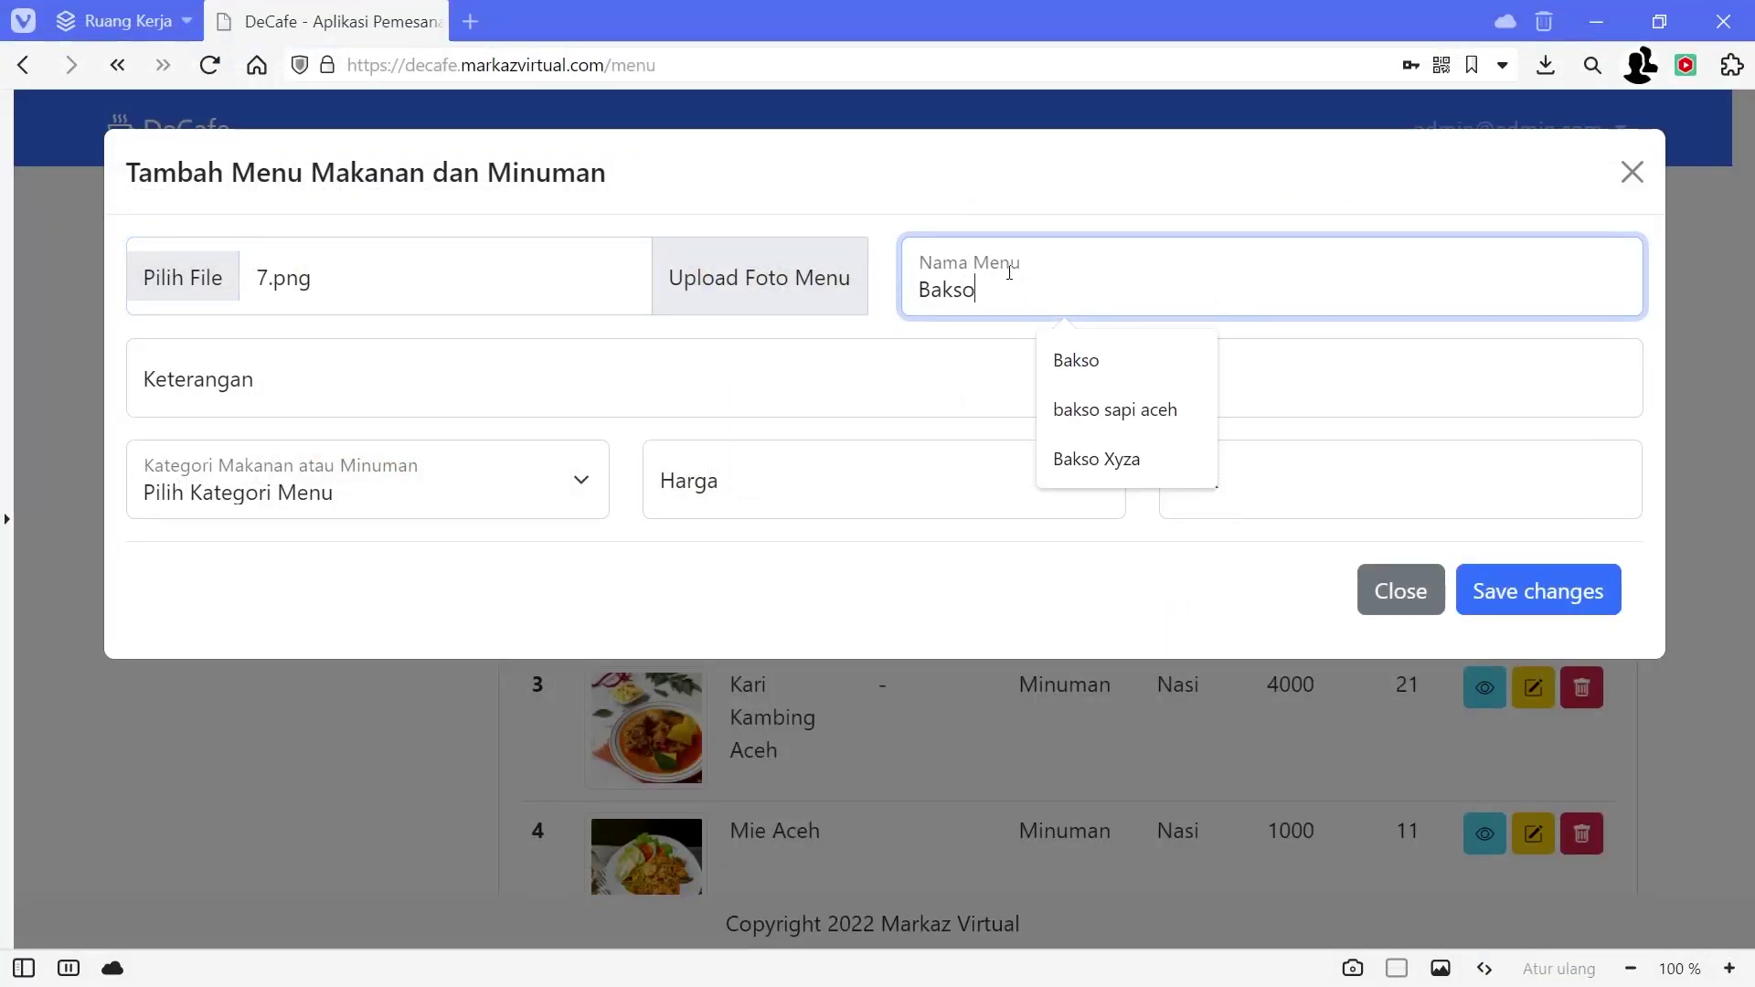
pyautogui.click(343, 377)
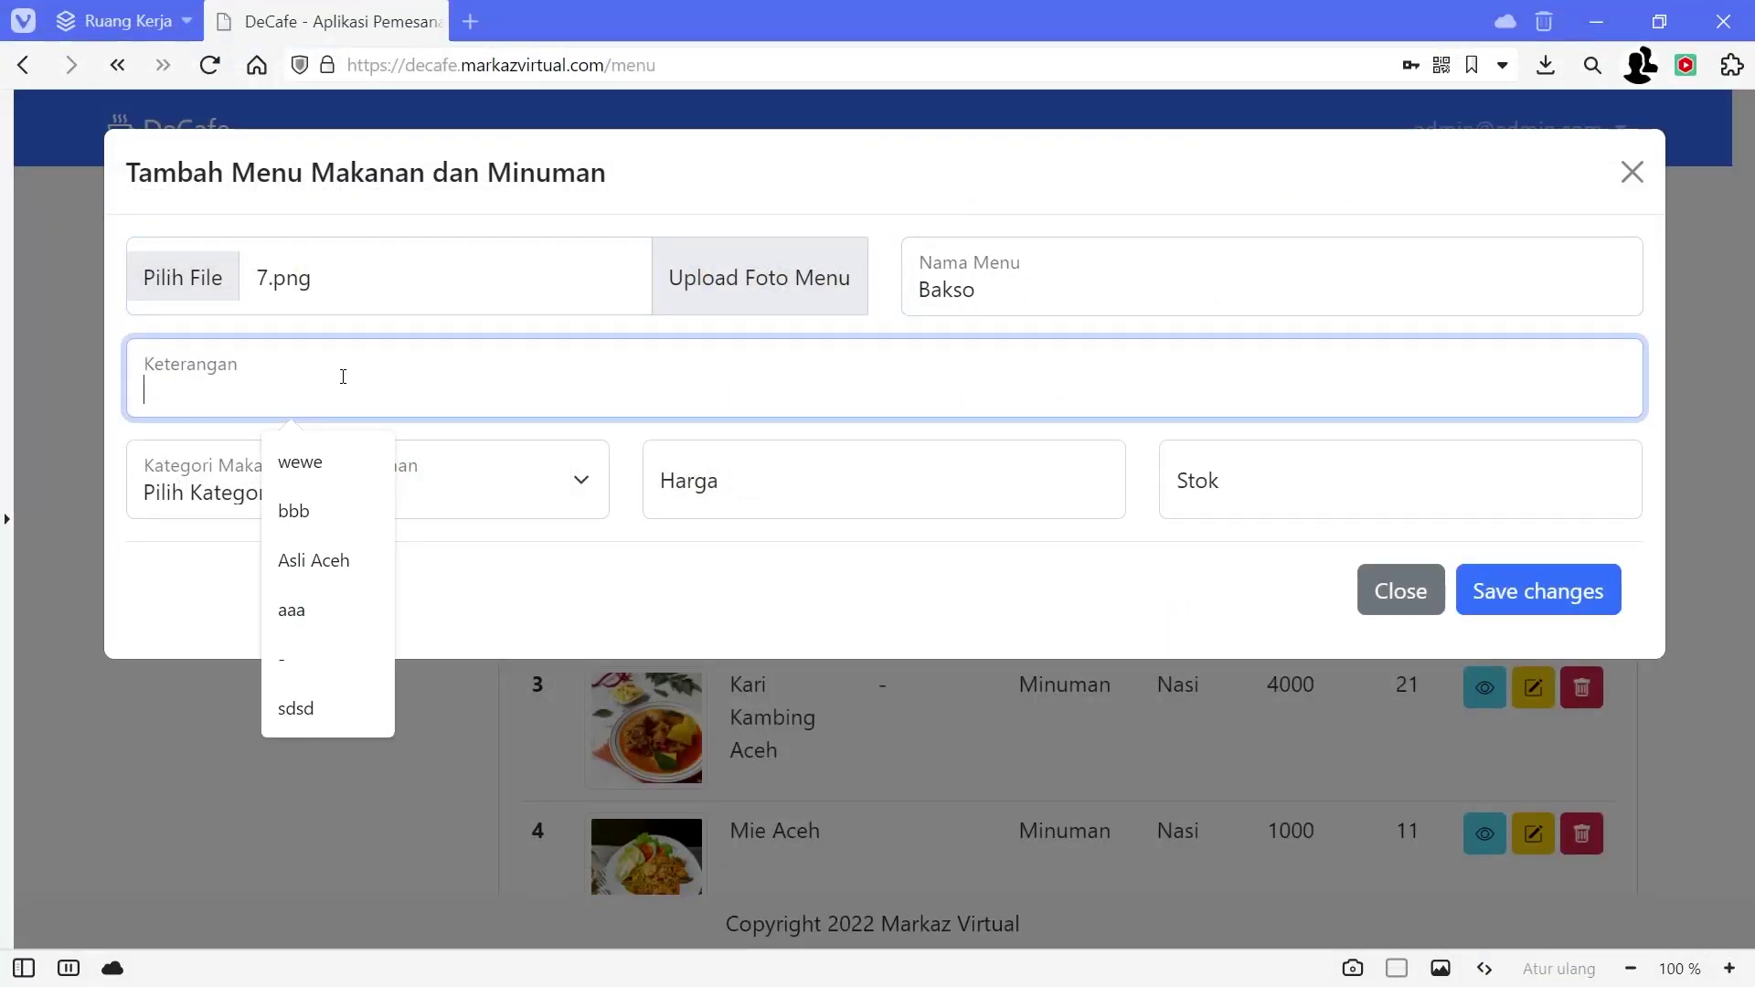
pyautogui.write('Bakso')
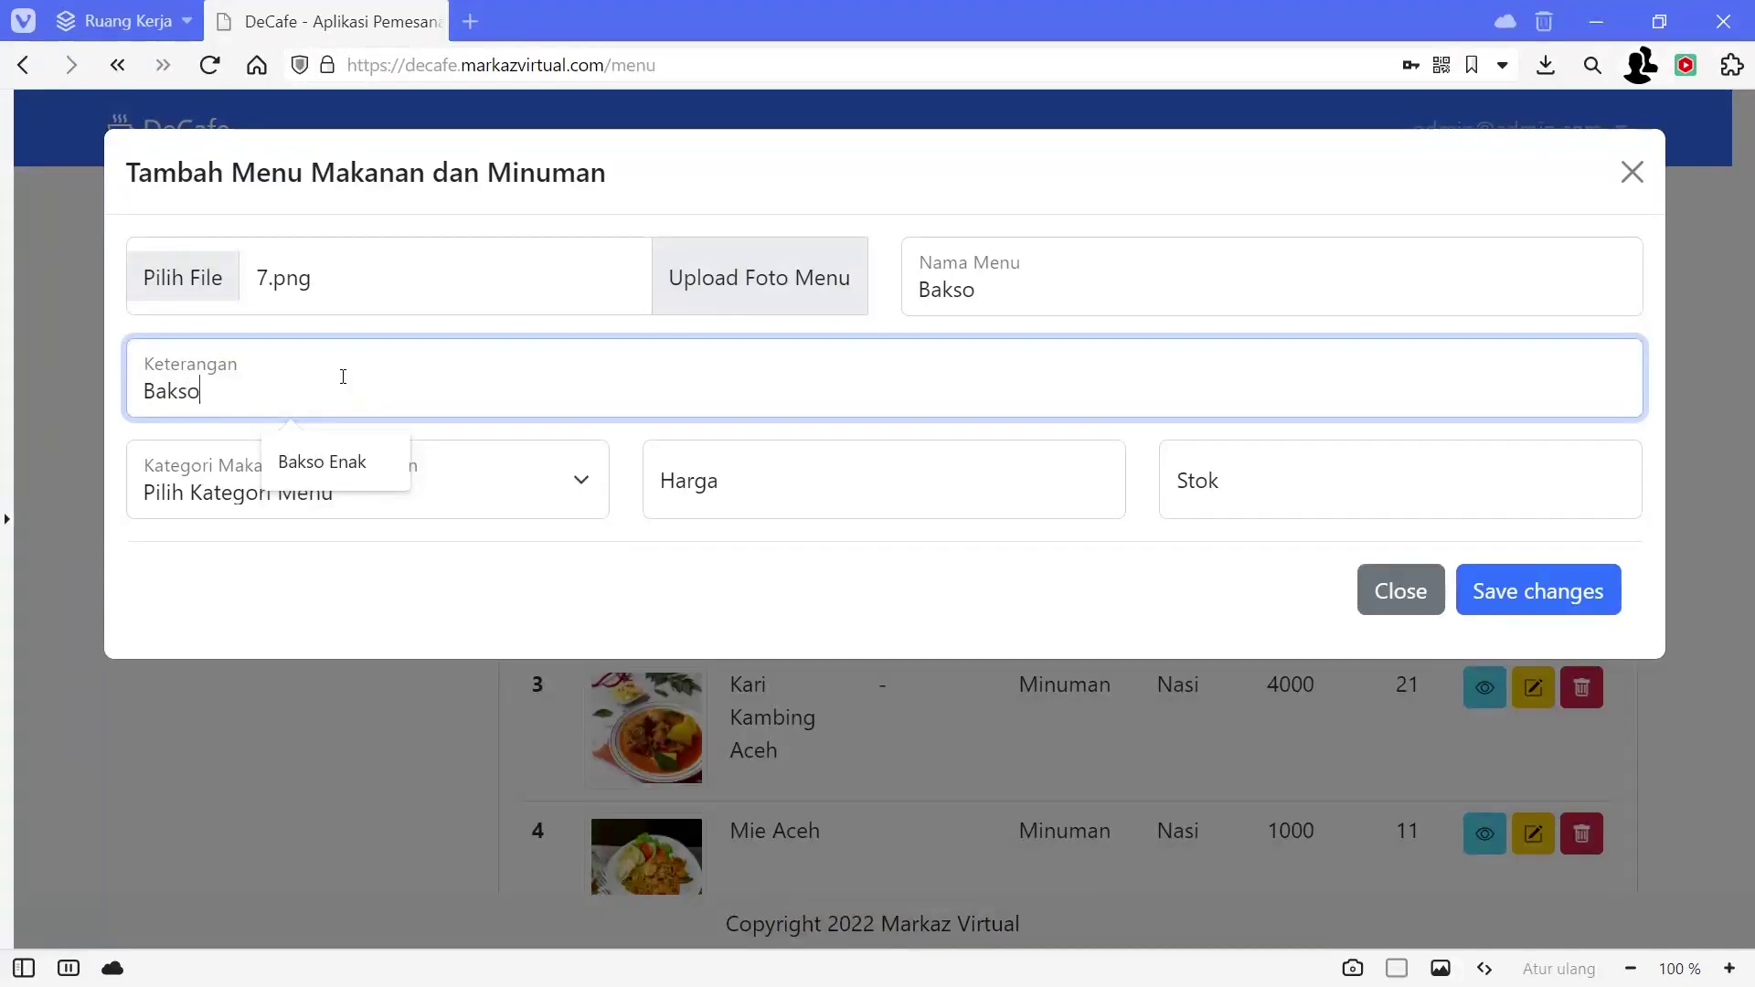
pyautogui.write(' dari daging rusa')
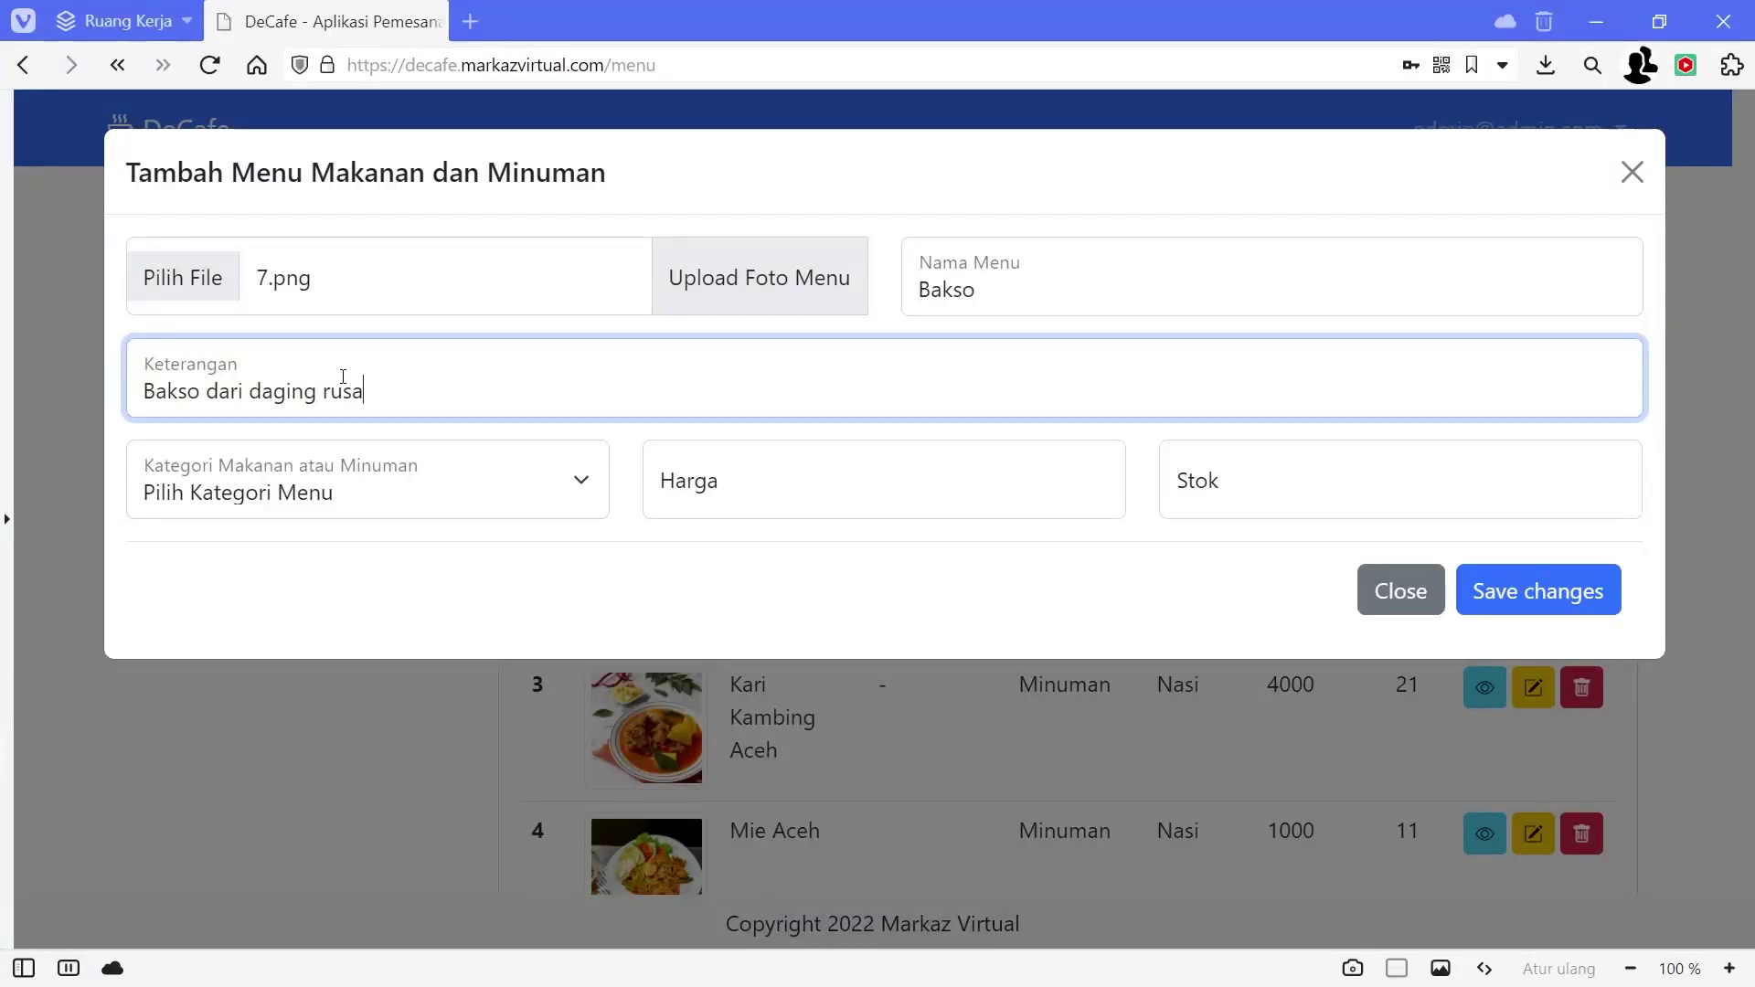
pyautogui.click(556, 494)
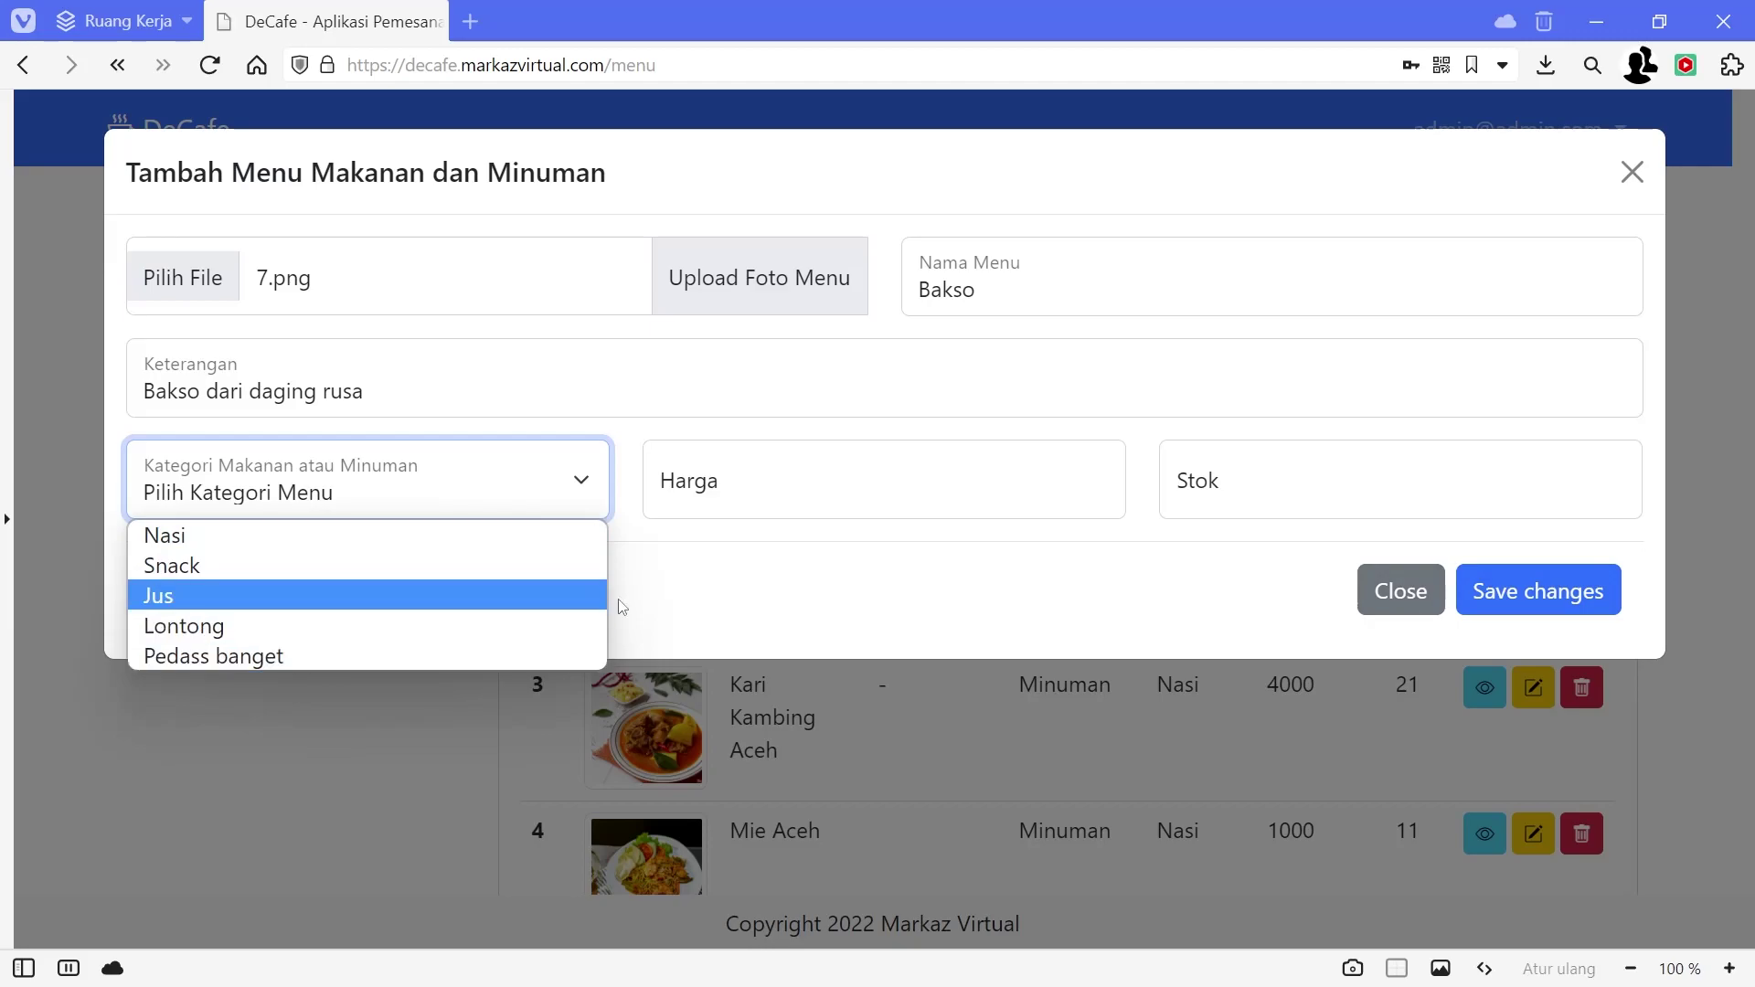
pyautogui.click(1402, 594)
# Step: Add a menu category named Bakso of type Makanan on the Kategori Menu page and save it
pyautogui.click(252, 334)
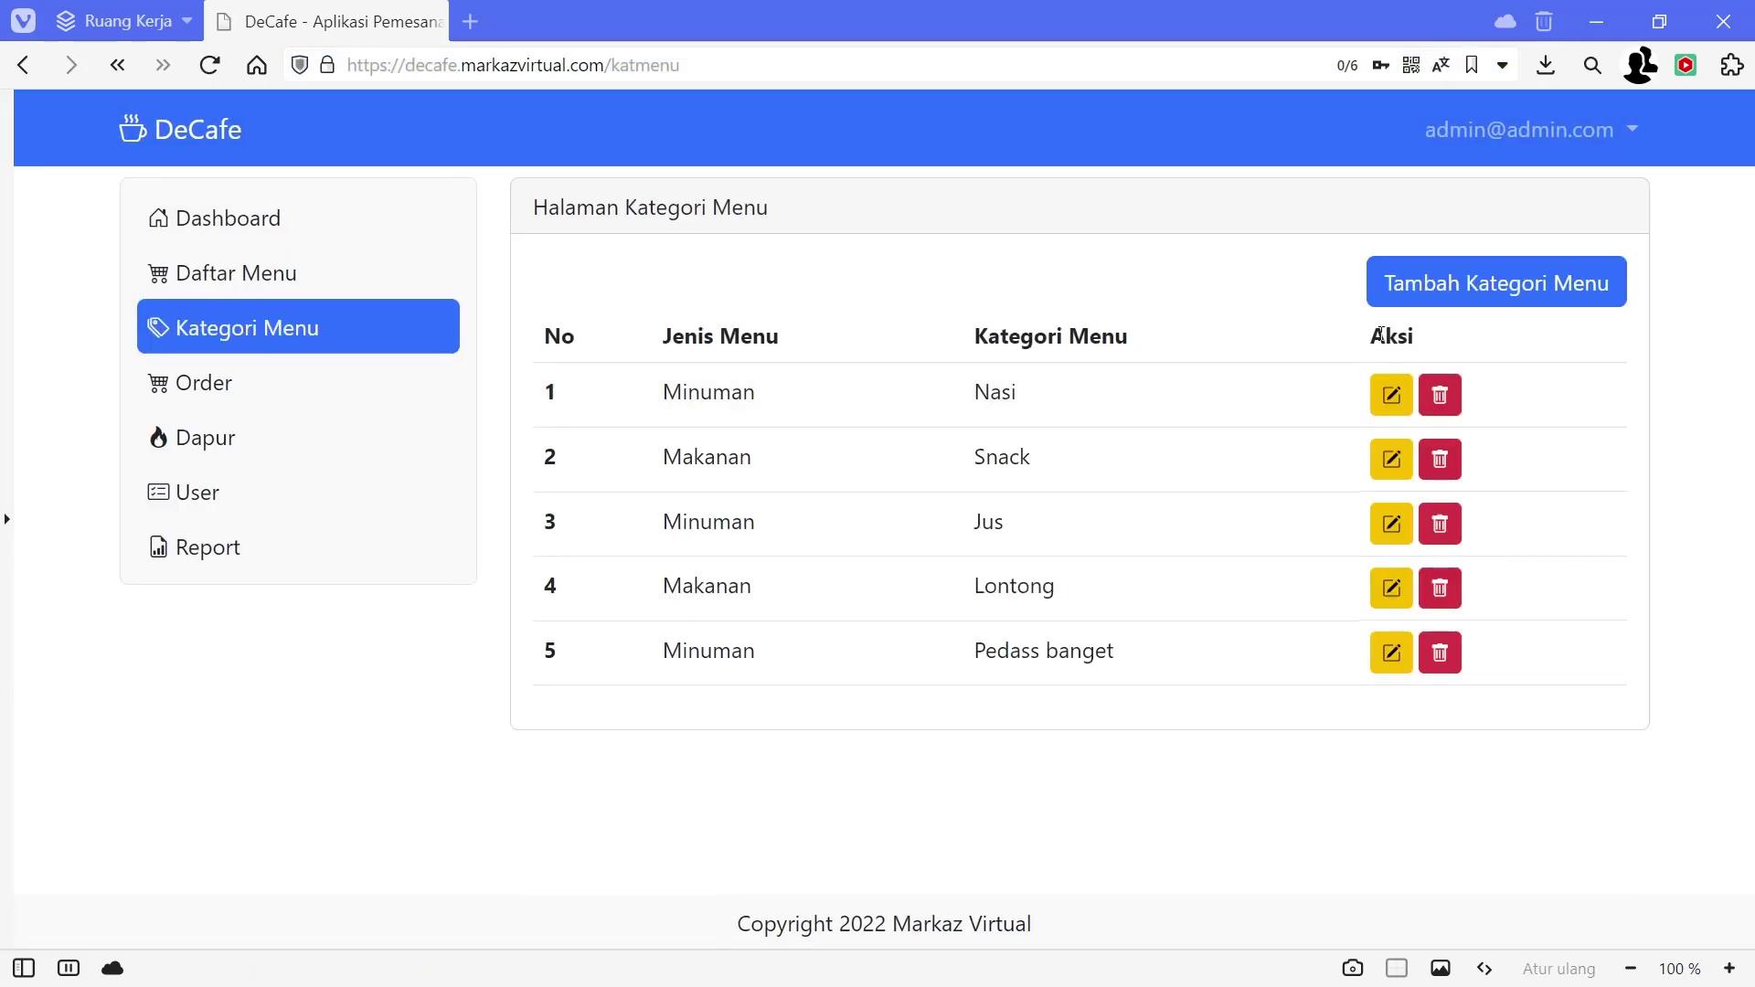
pyautogui.click(1463, 284)
pyautogui.click(1030, 299)
pyautogui.write('Bakso')
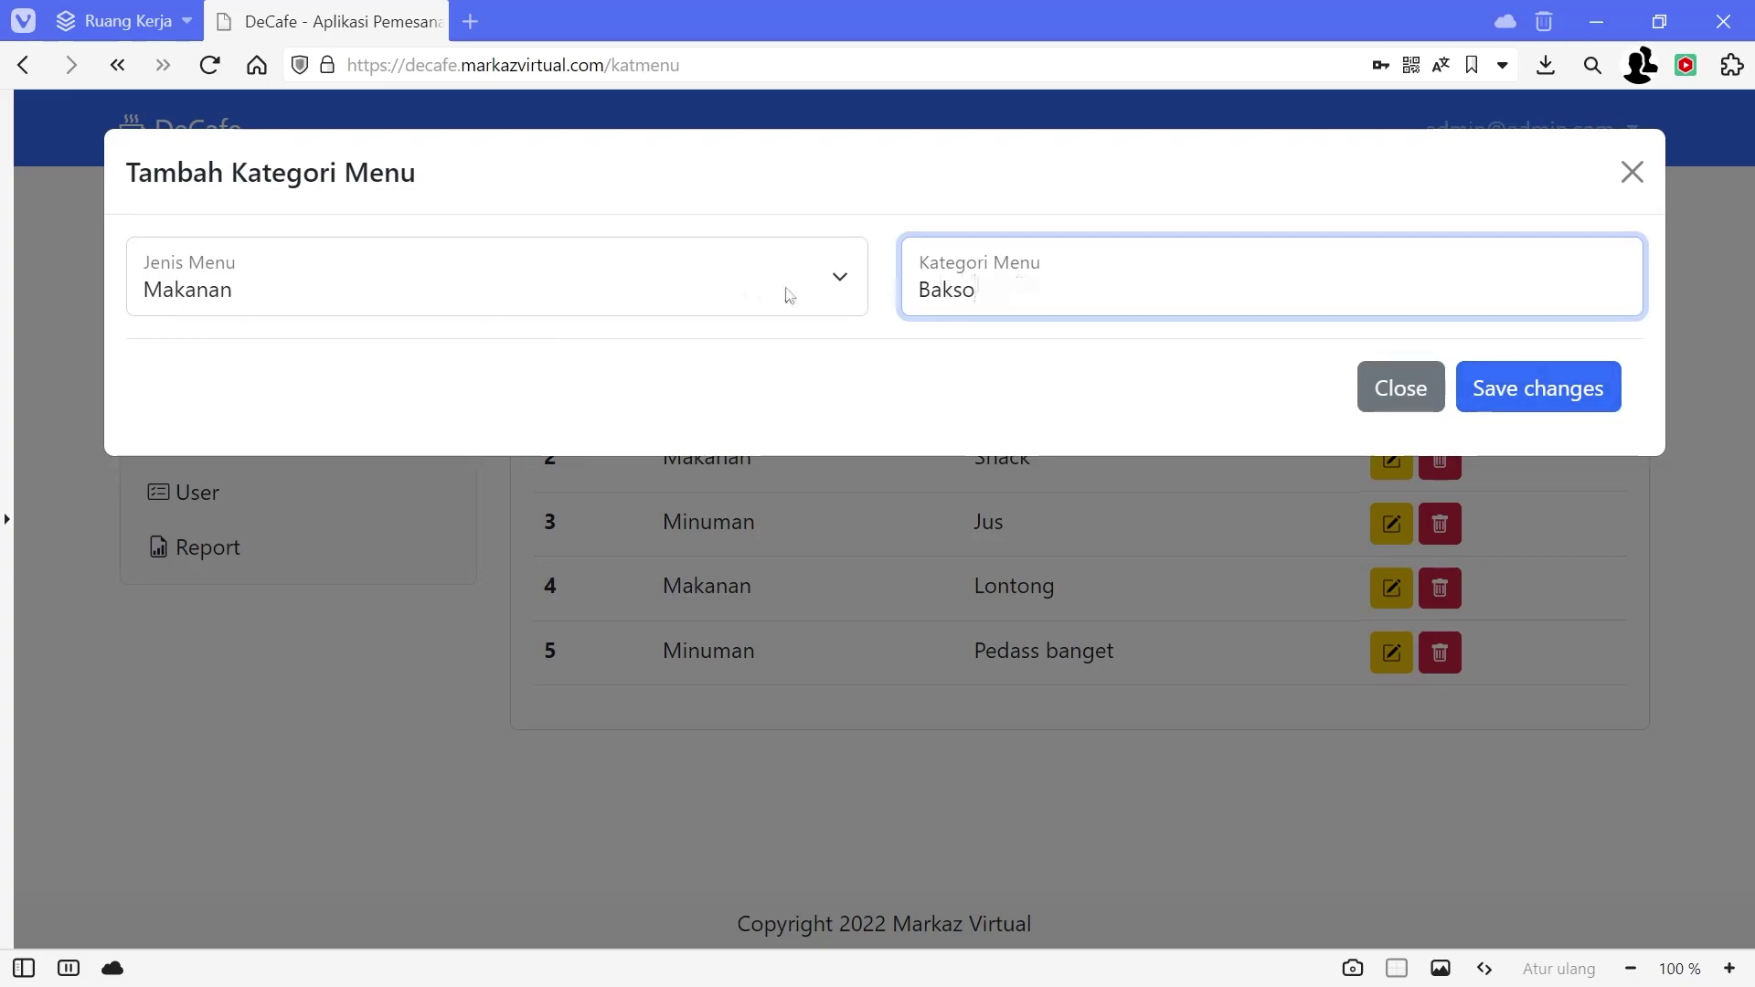
pyautogui.click(607, 298)
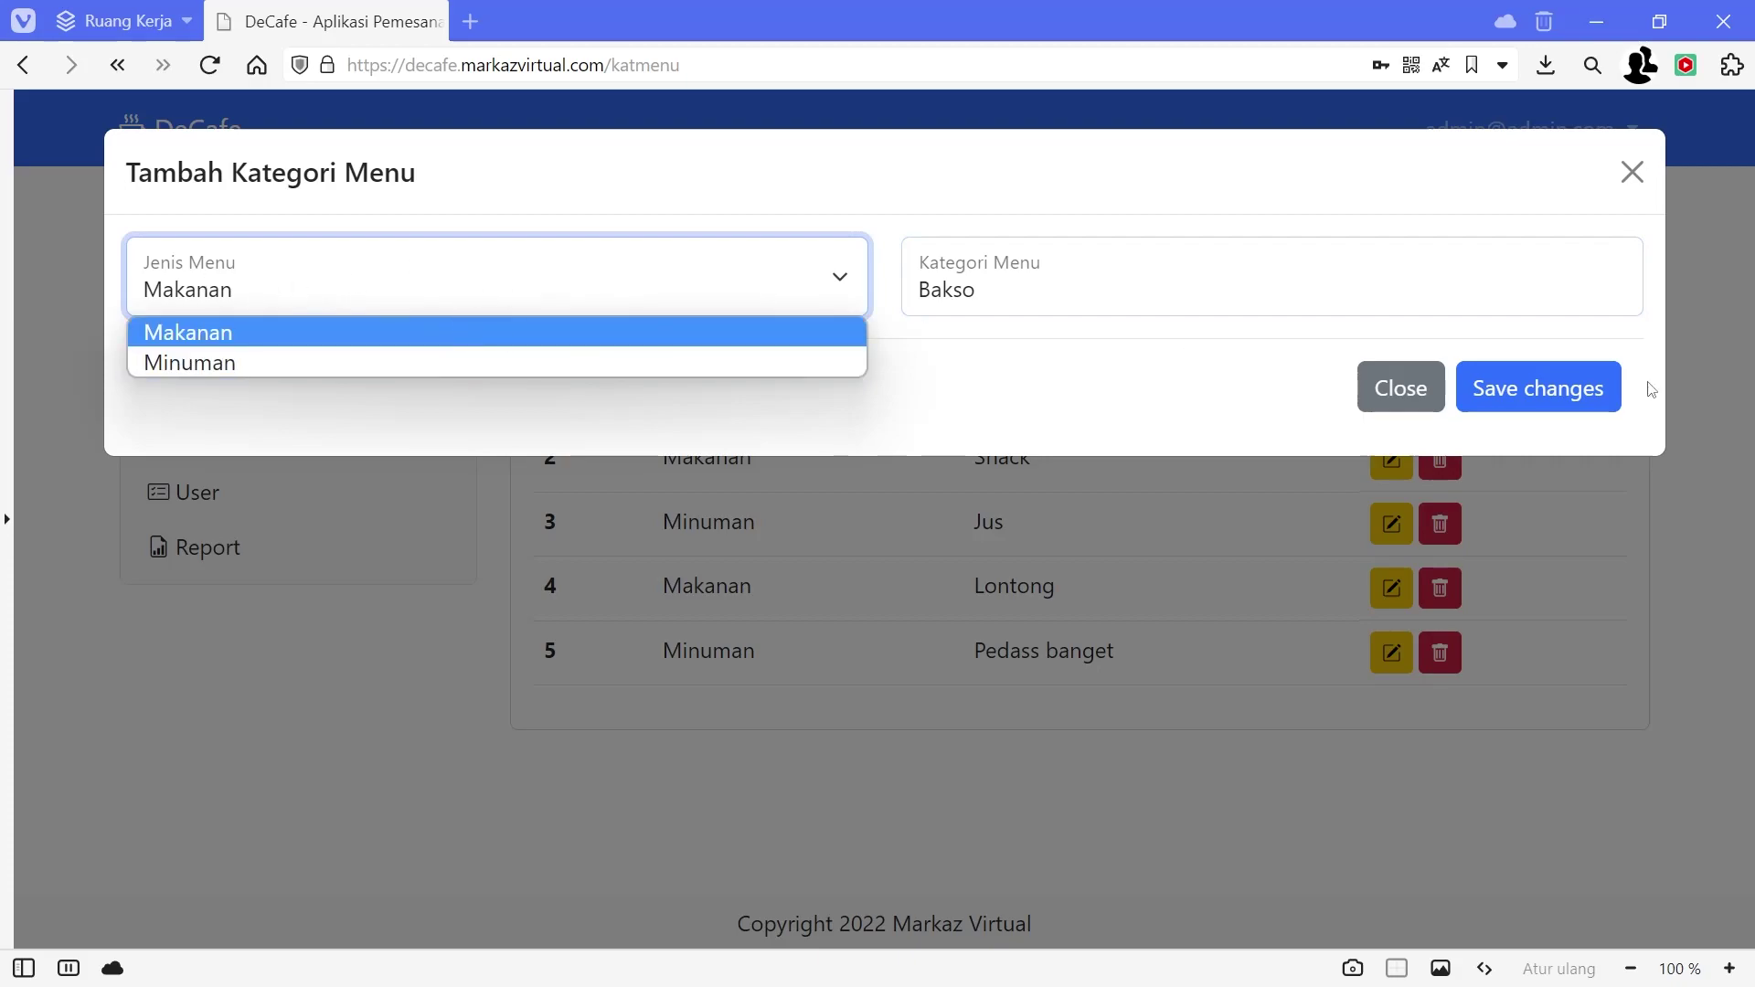
pyautogui.click(1516, 400)
pyautogui.click(691, 257)
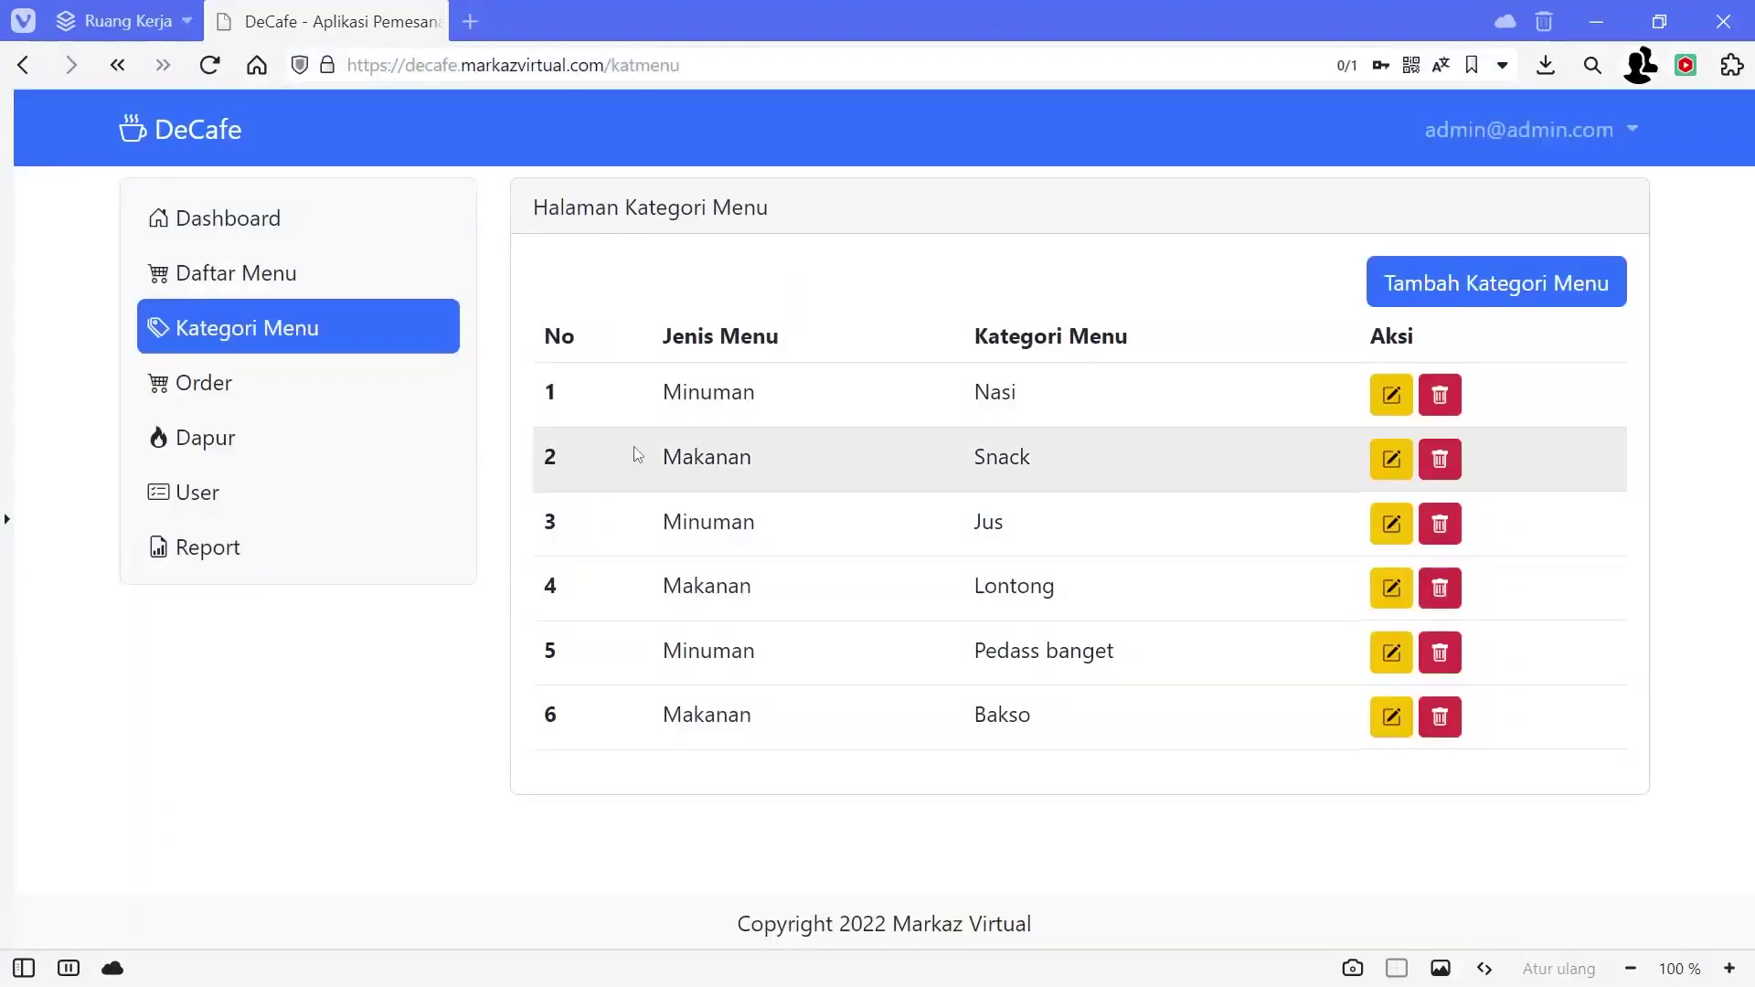
# Step: Start a new entry in Daftar Menu with the category Bakso and the photo 7.png
pyautogui.click(187, 273)
pyautogui.click(1536, 283)
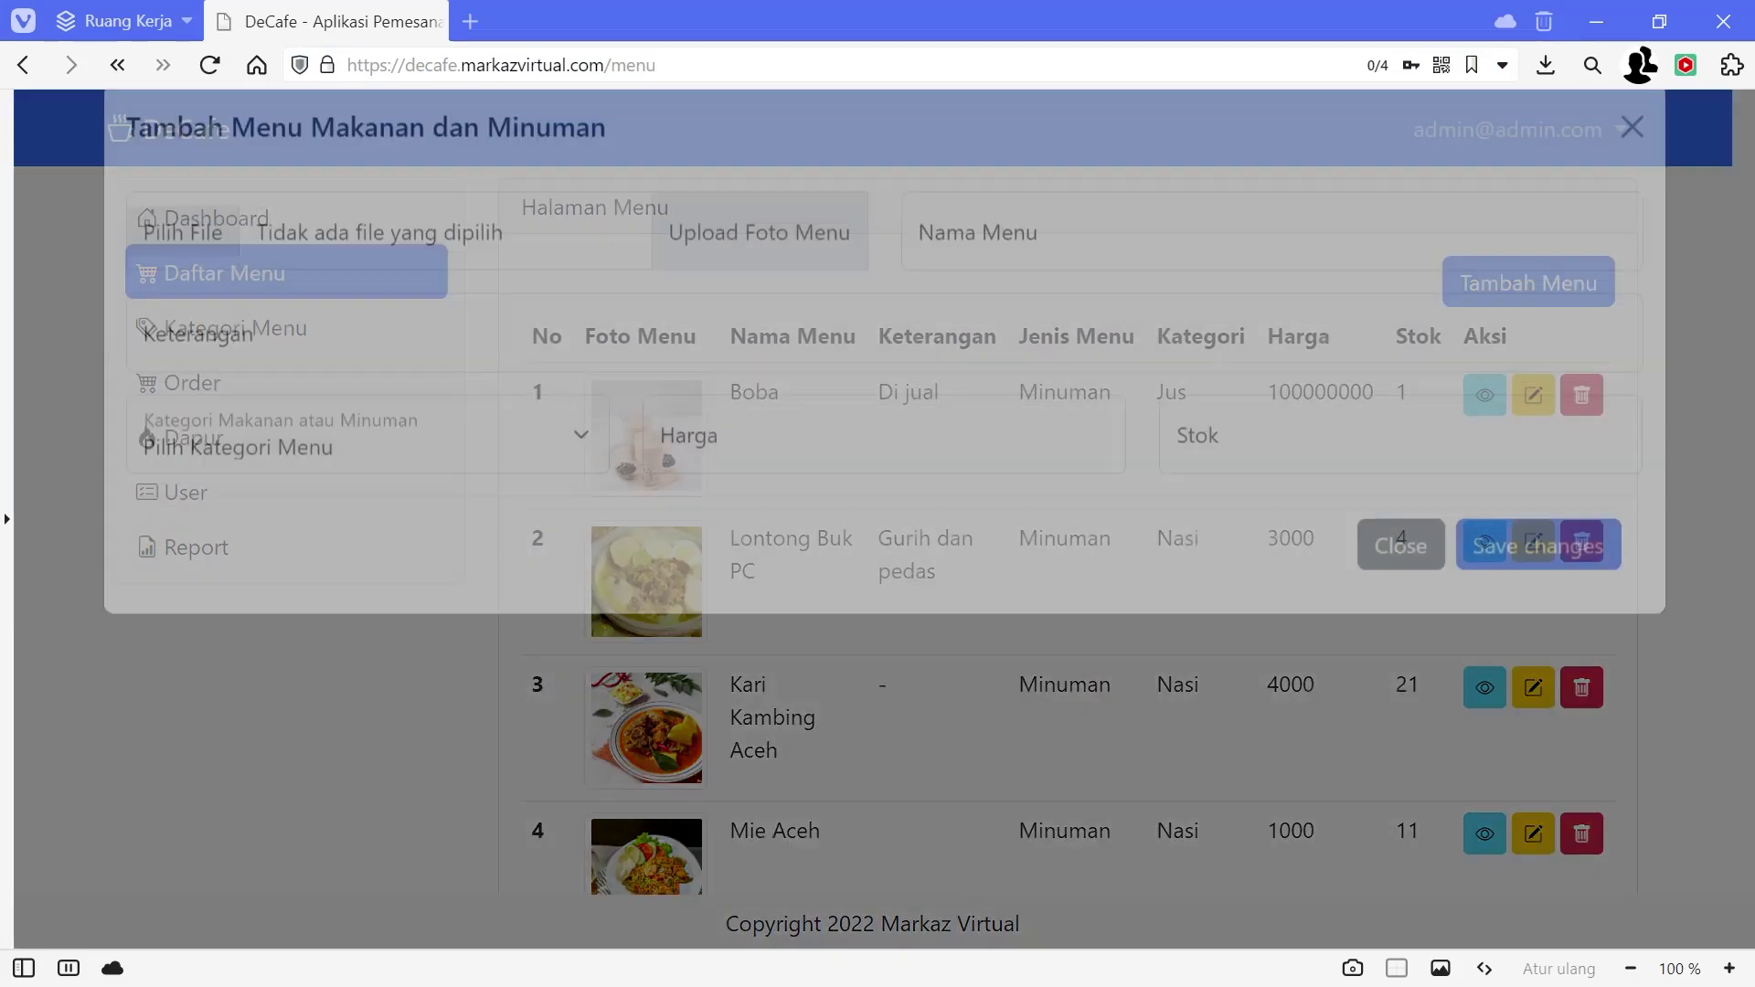
pyautogui.click(320, 494)
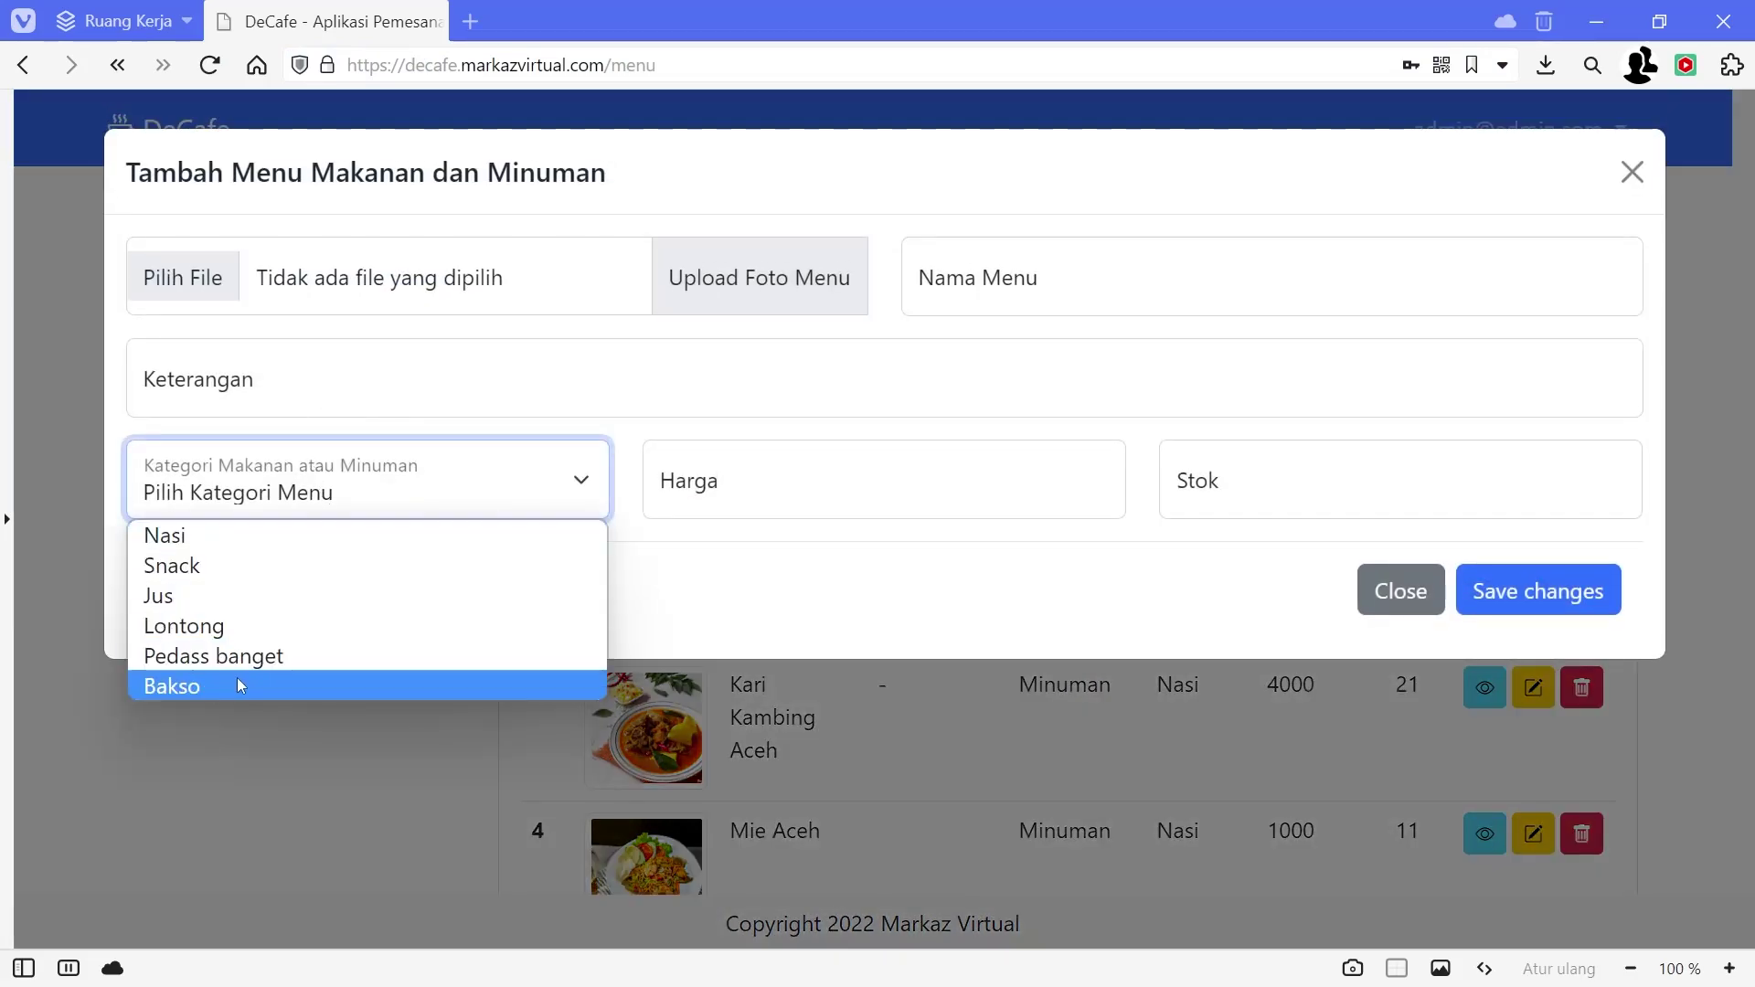
pyautogui.click(228, 691)
pyautogui.click(394, 279)
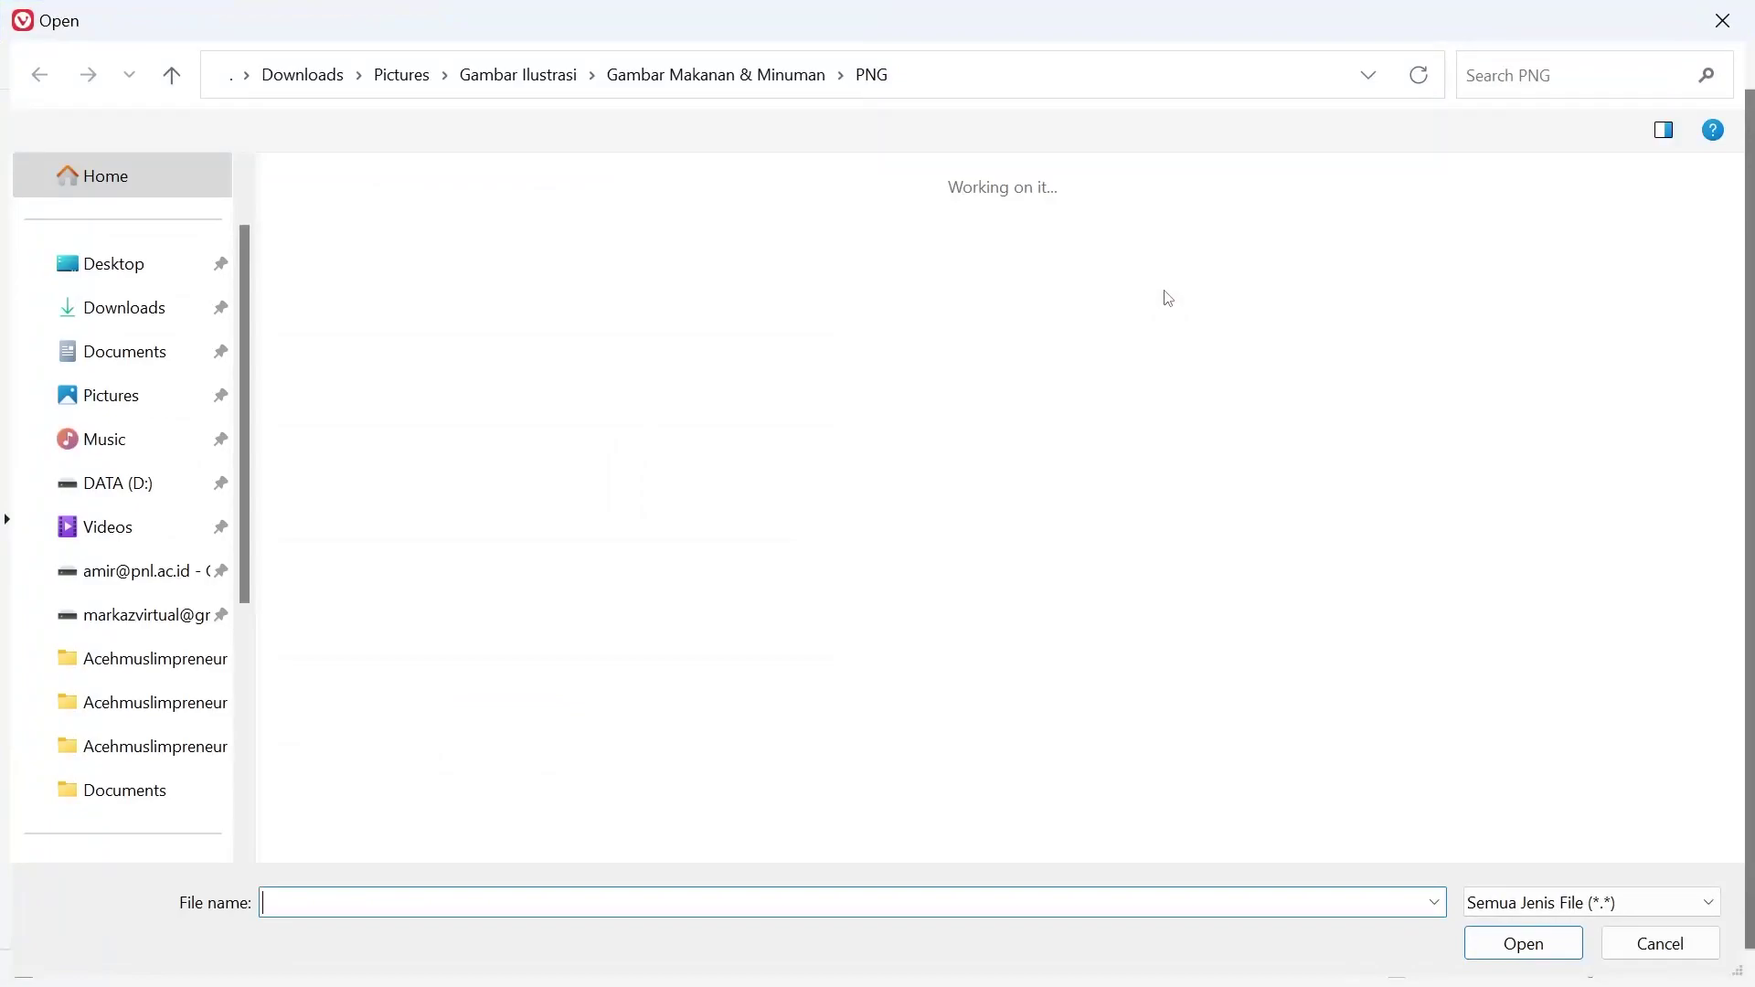
pyautogui.doubleClick(1267, 263)
# Step: Name the new menu item Bakso Rusa and describe it as "Terbuat dari daging rusa asli yang di buru di hutan rimba"
pyautogui.click(1027, 277)
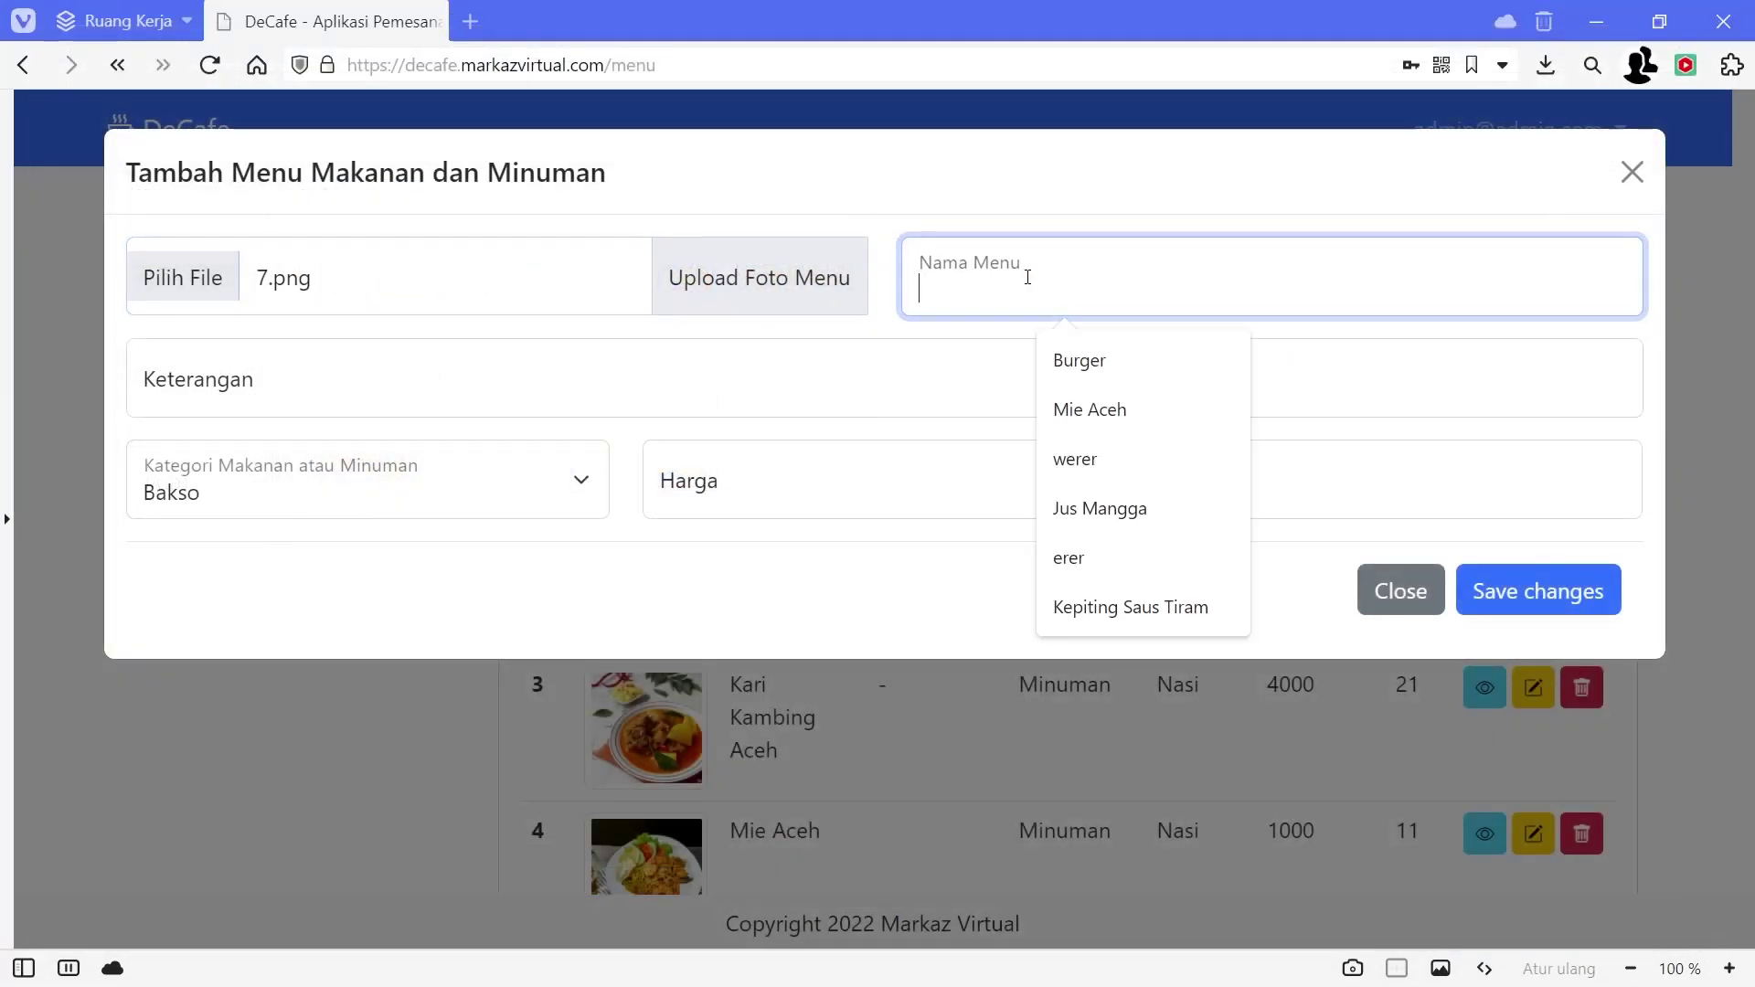
pyautogui.write('Bakso ')
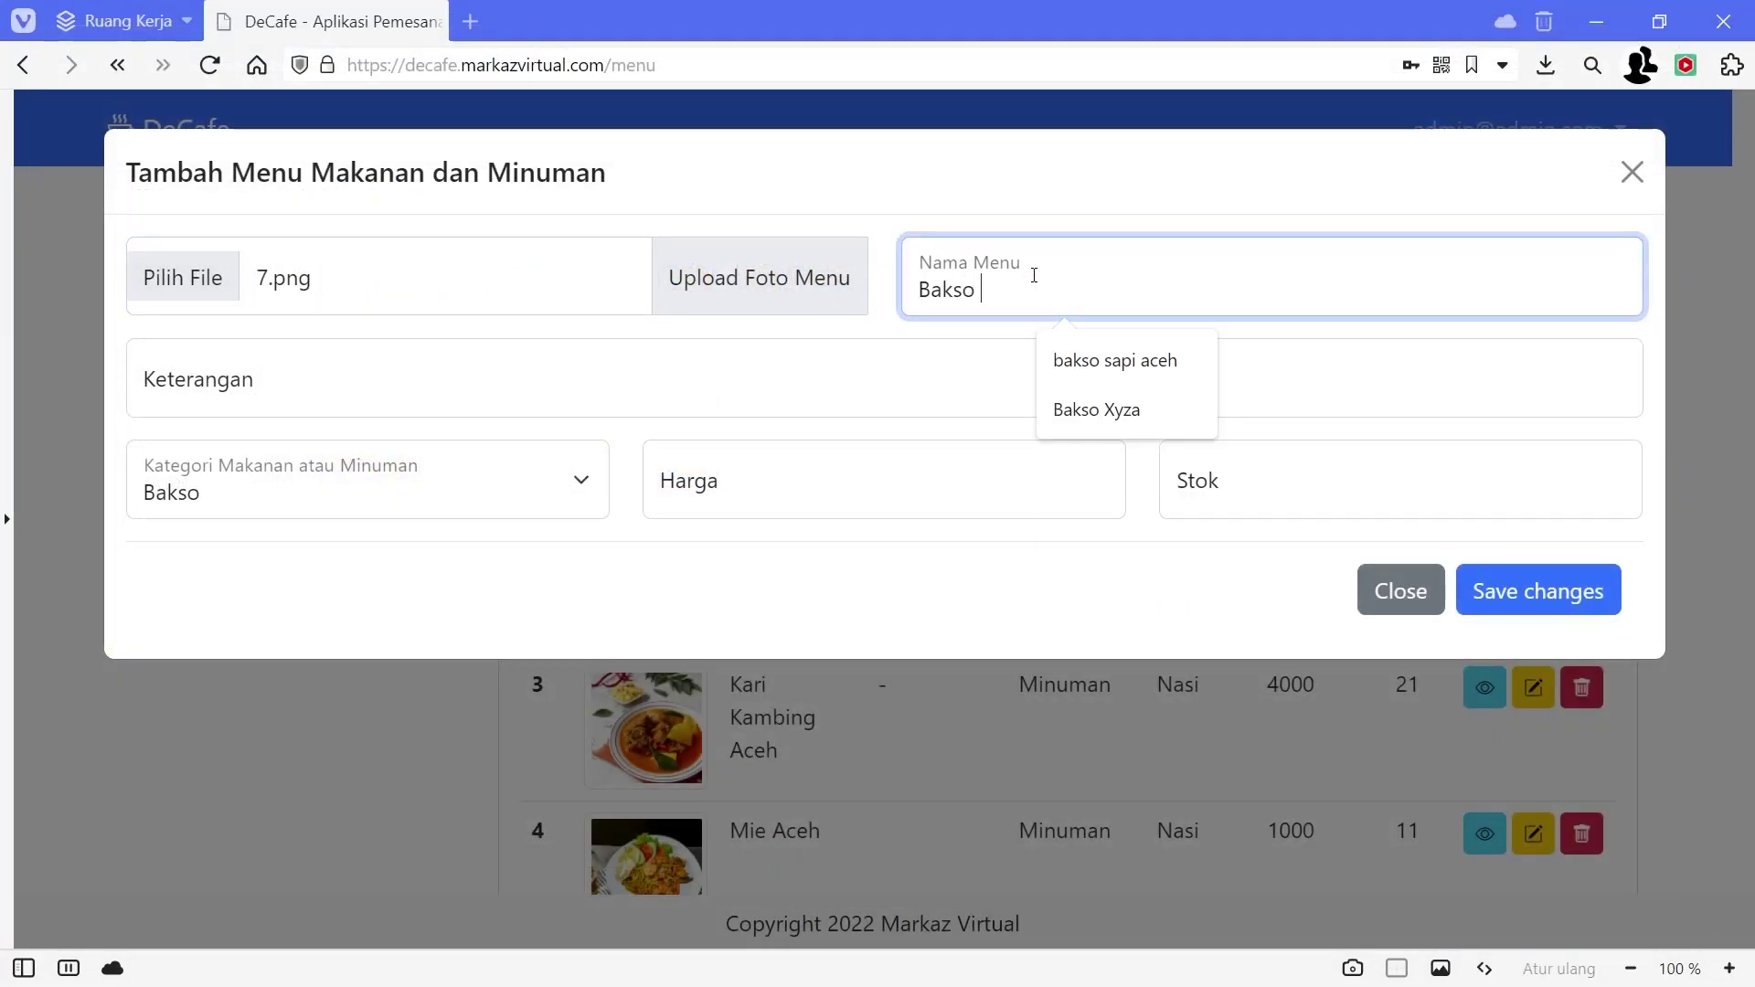
pyautogui.write('Rusa')
pyautogui.click(467, 374)
pyautogui.write('Ter')
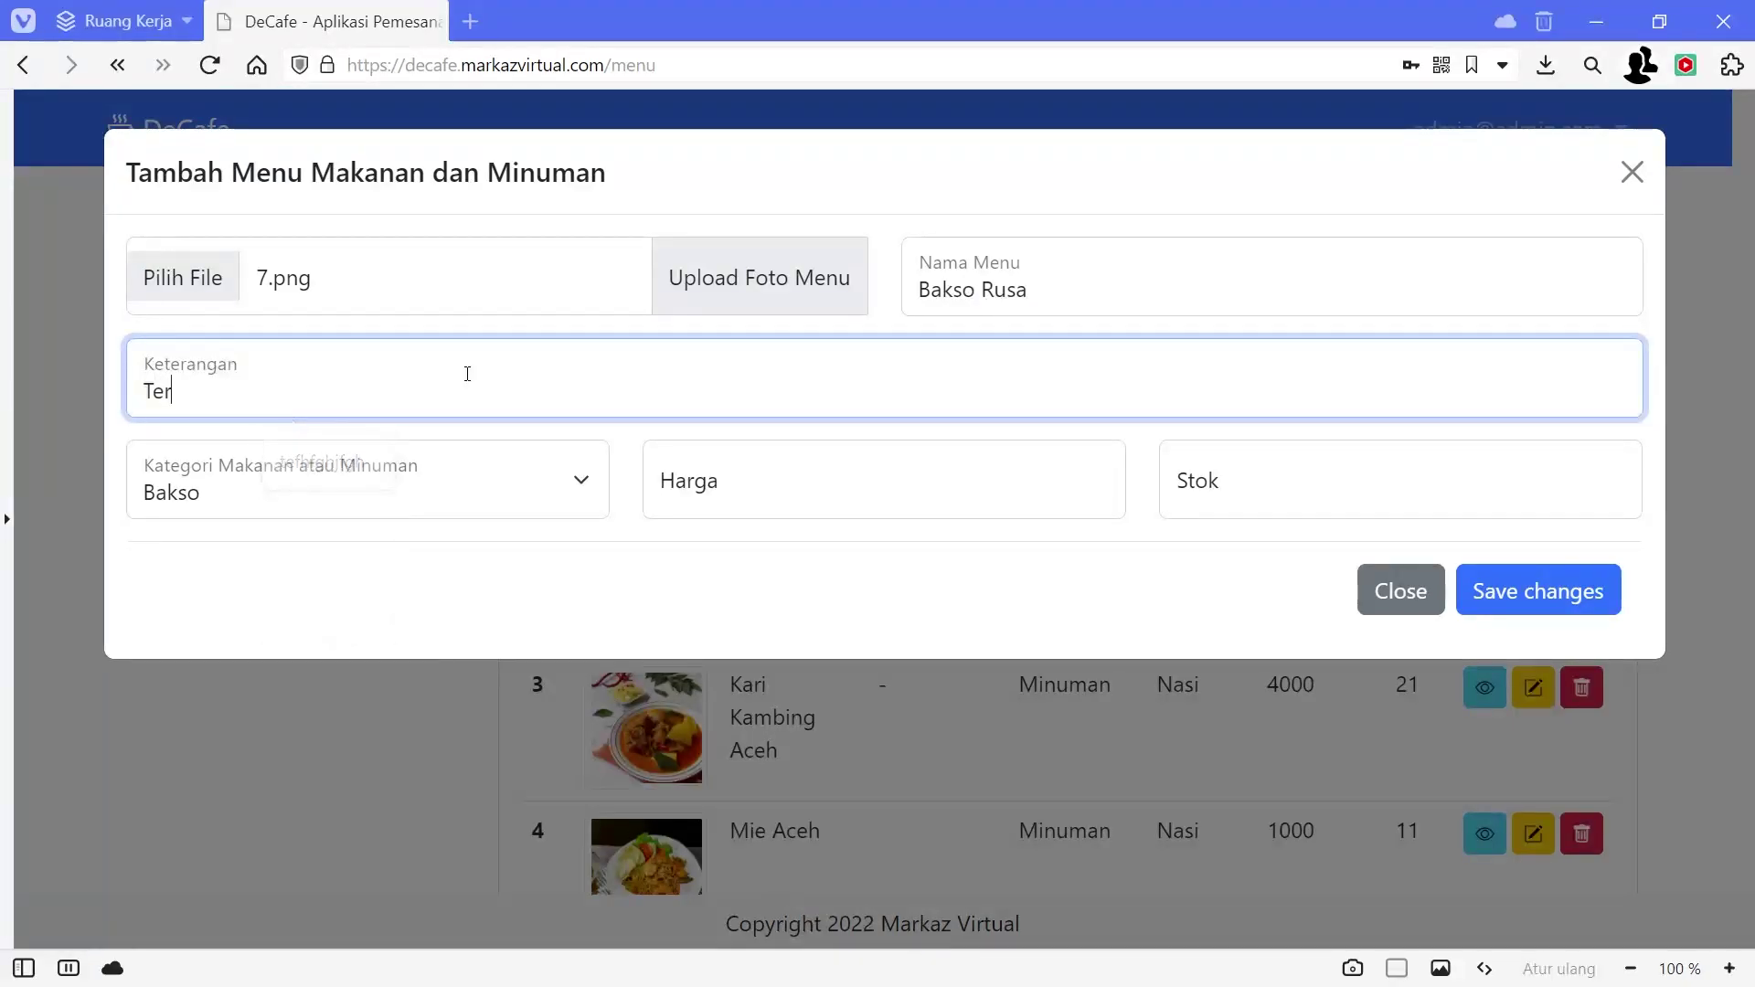
pyautogui.write('buat dari daging rusa asli yang di but')
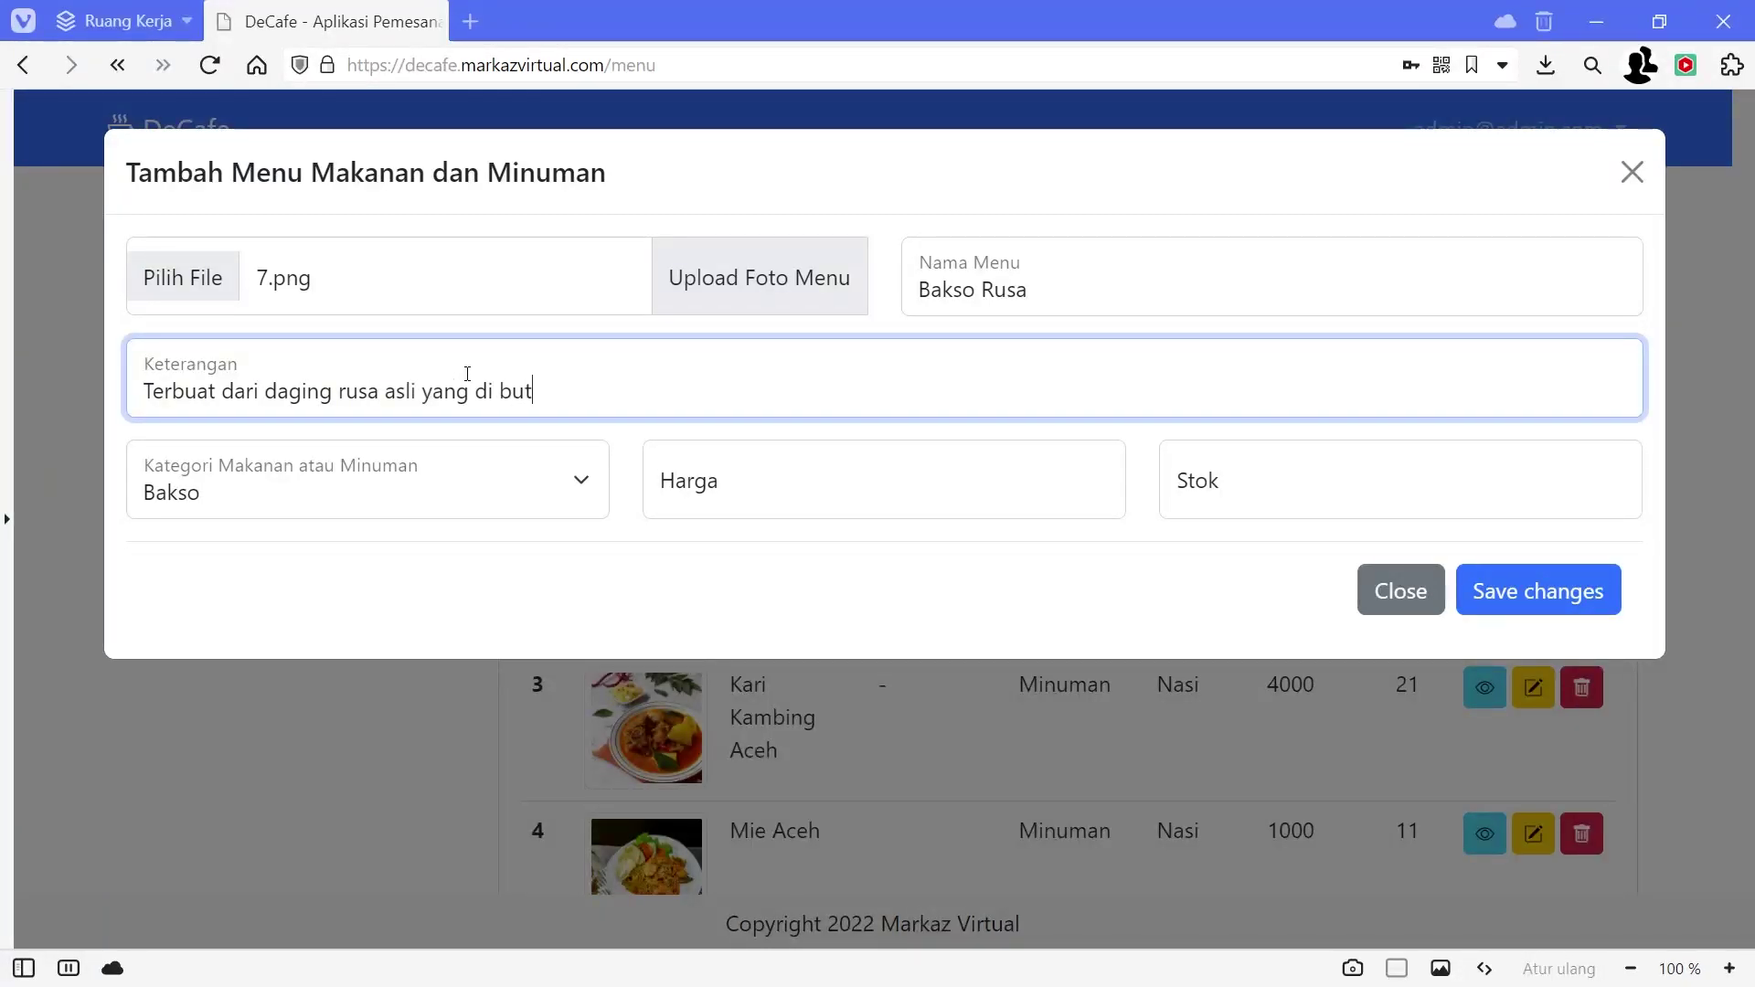
pyautogui.press('BackSpace')
pyautogui.write('ru di hutan rimba')
# Step: Set the Bakso Rusa price to 150000 and its stock to 3, save the item and check its entry in the menu list
pyautogui.click(861, 480)
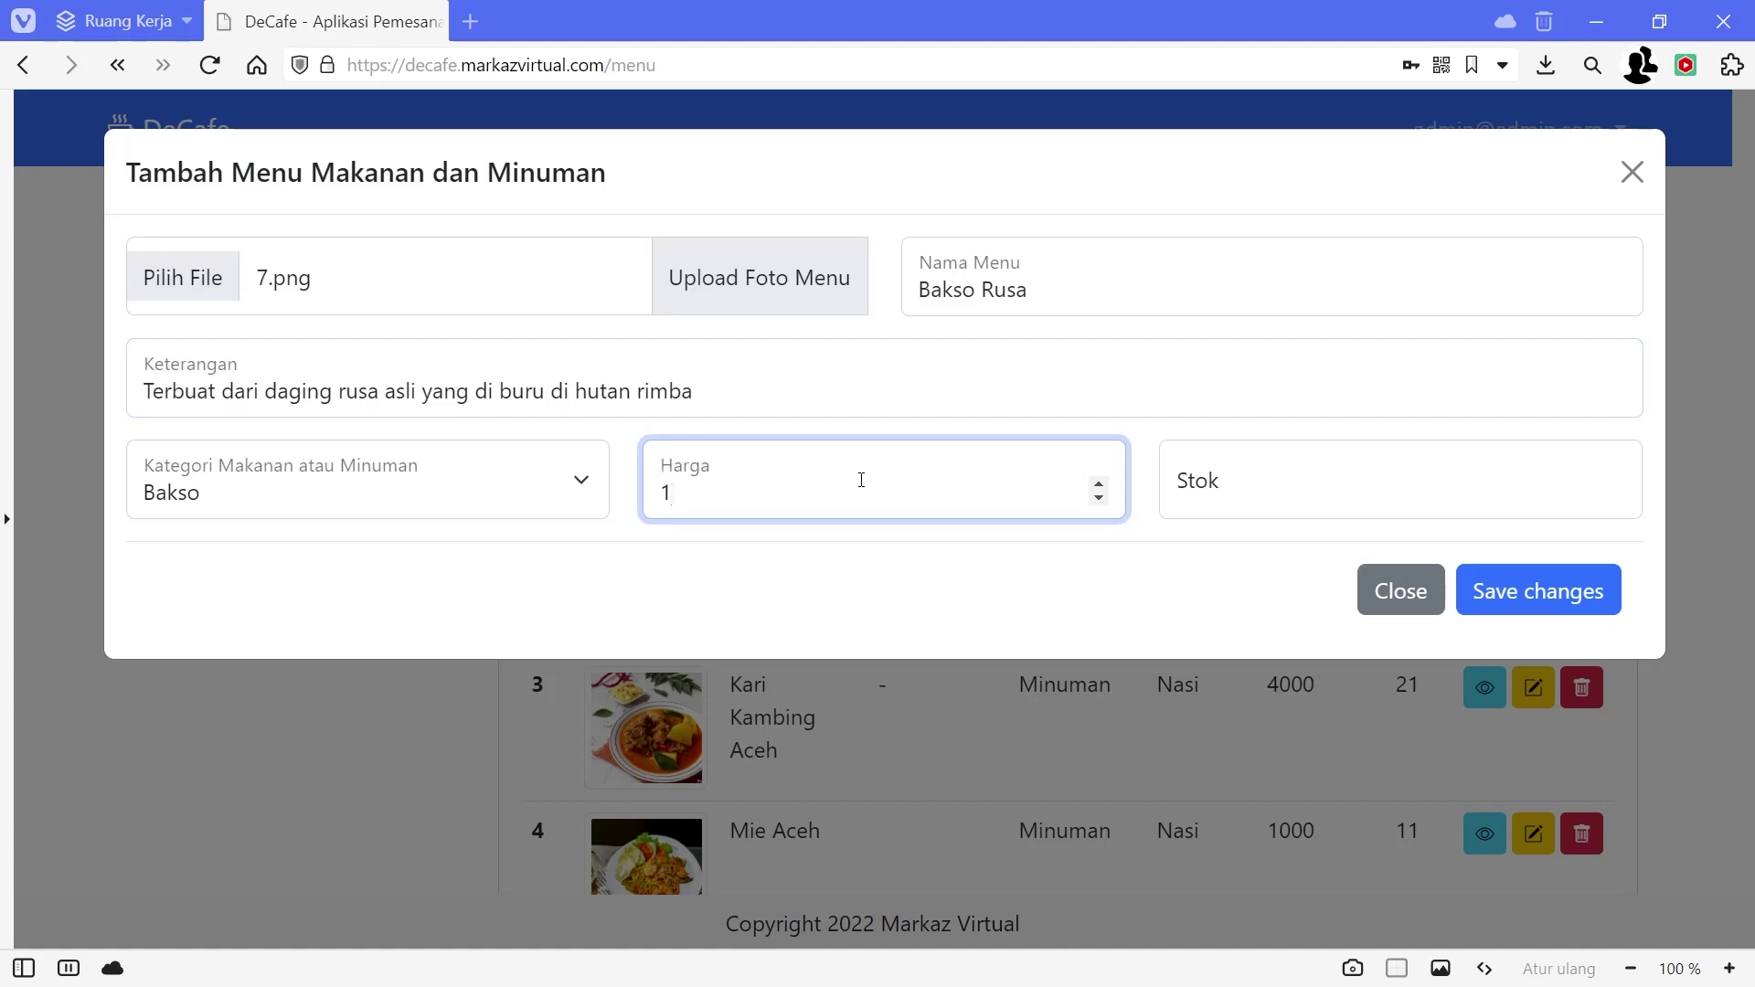
pyautogui.write('150000')
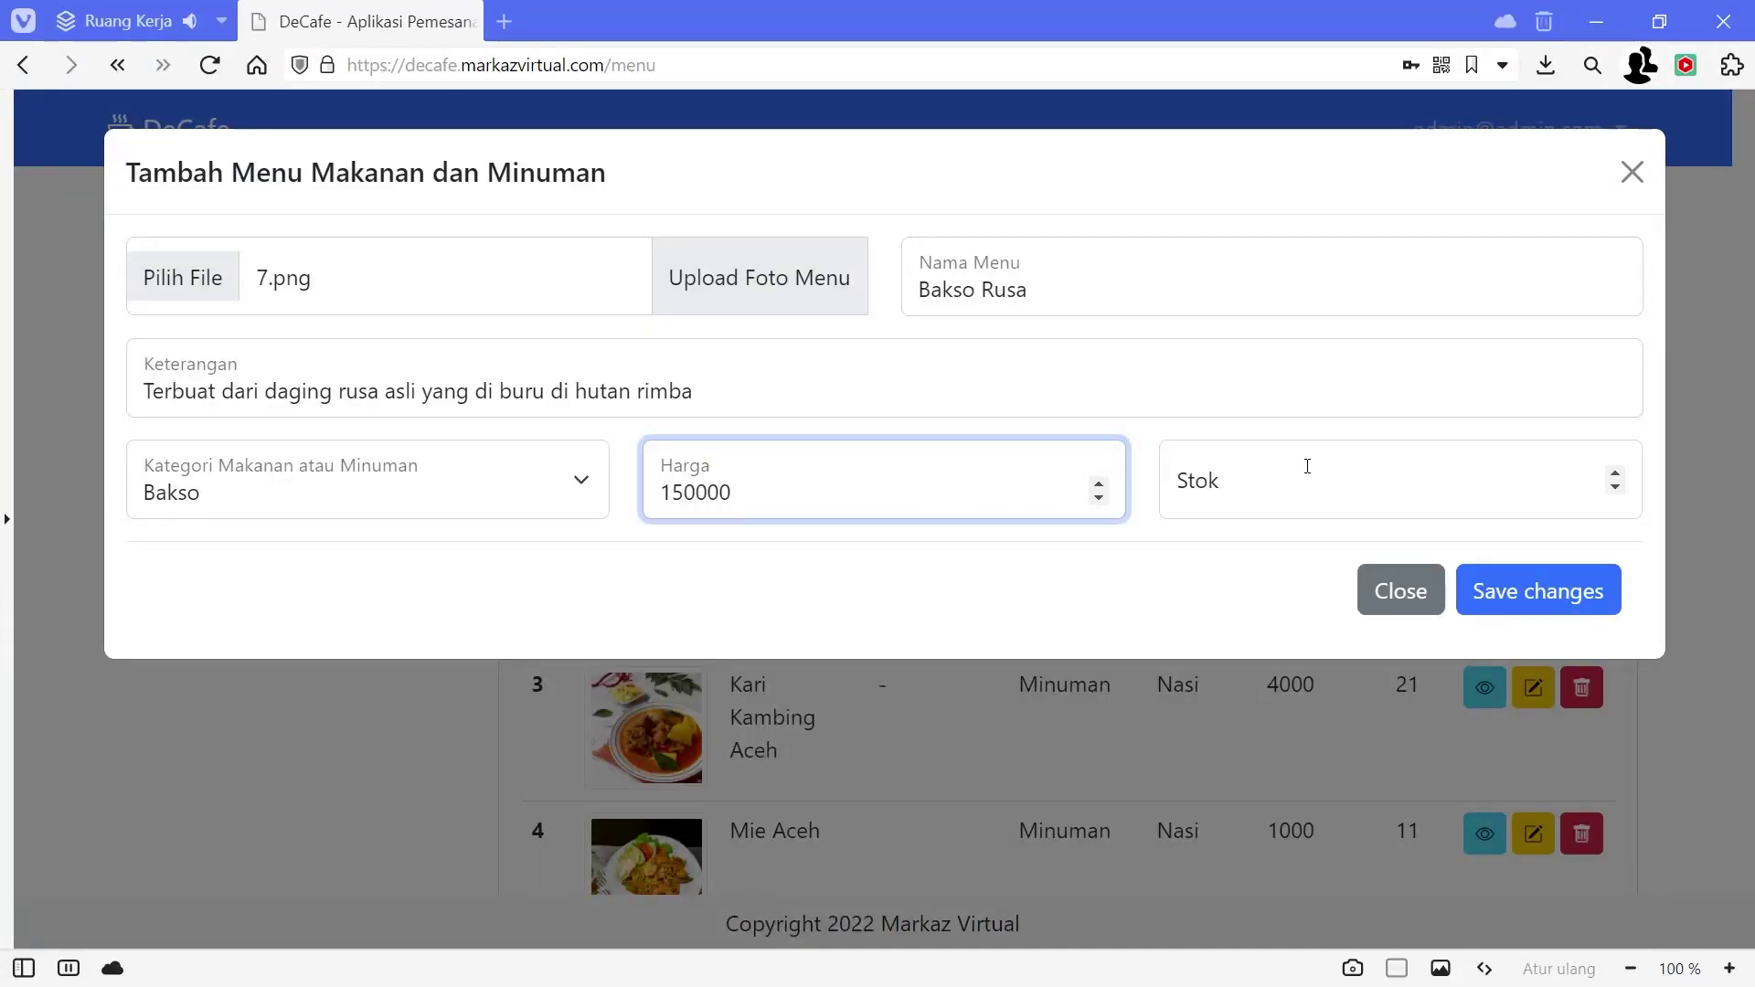
pyautogui.click(1294, 500)
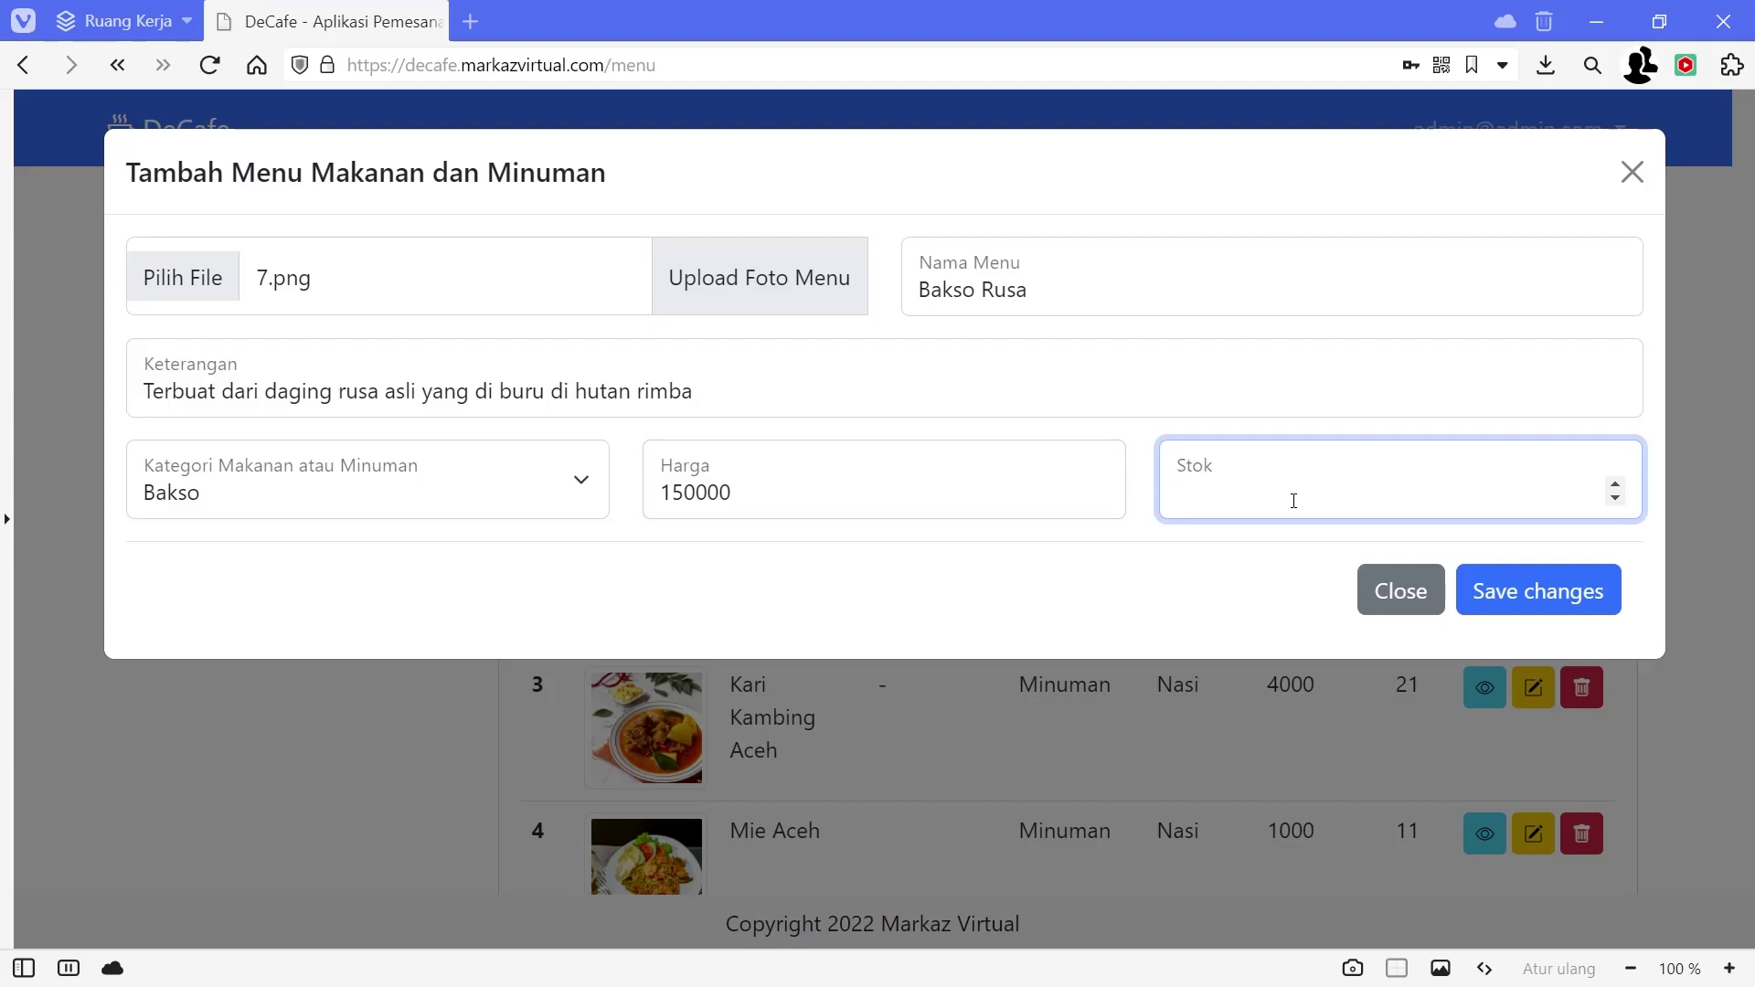
pyautogui.write('3')
pyautogui.click(1560, 592)
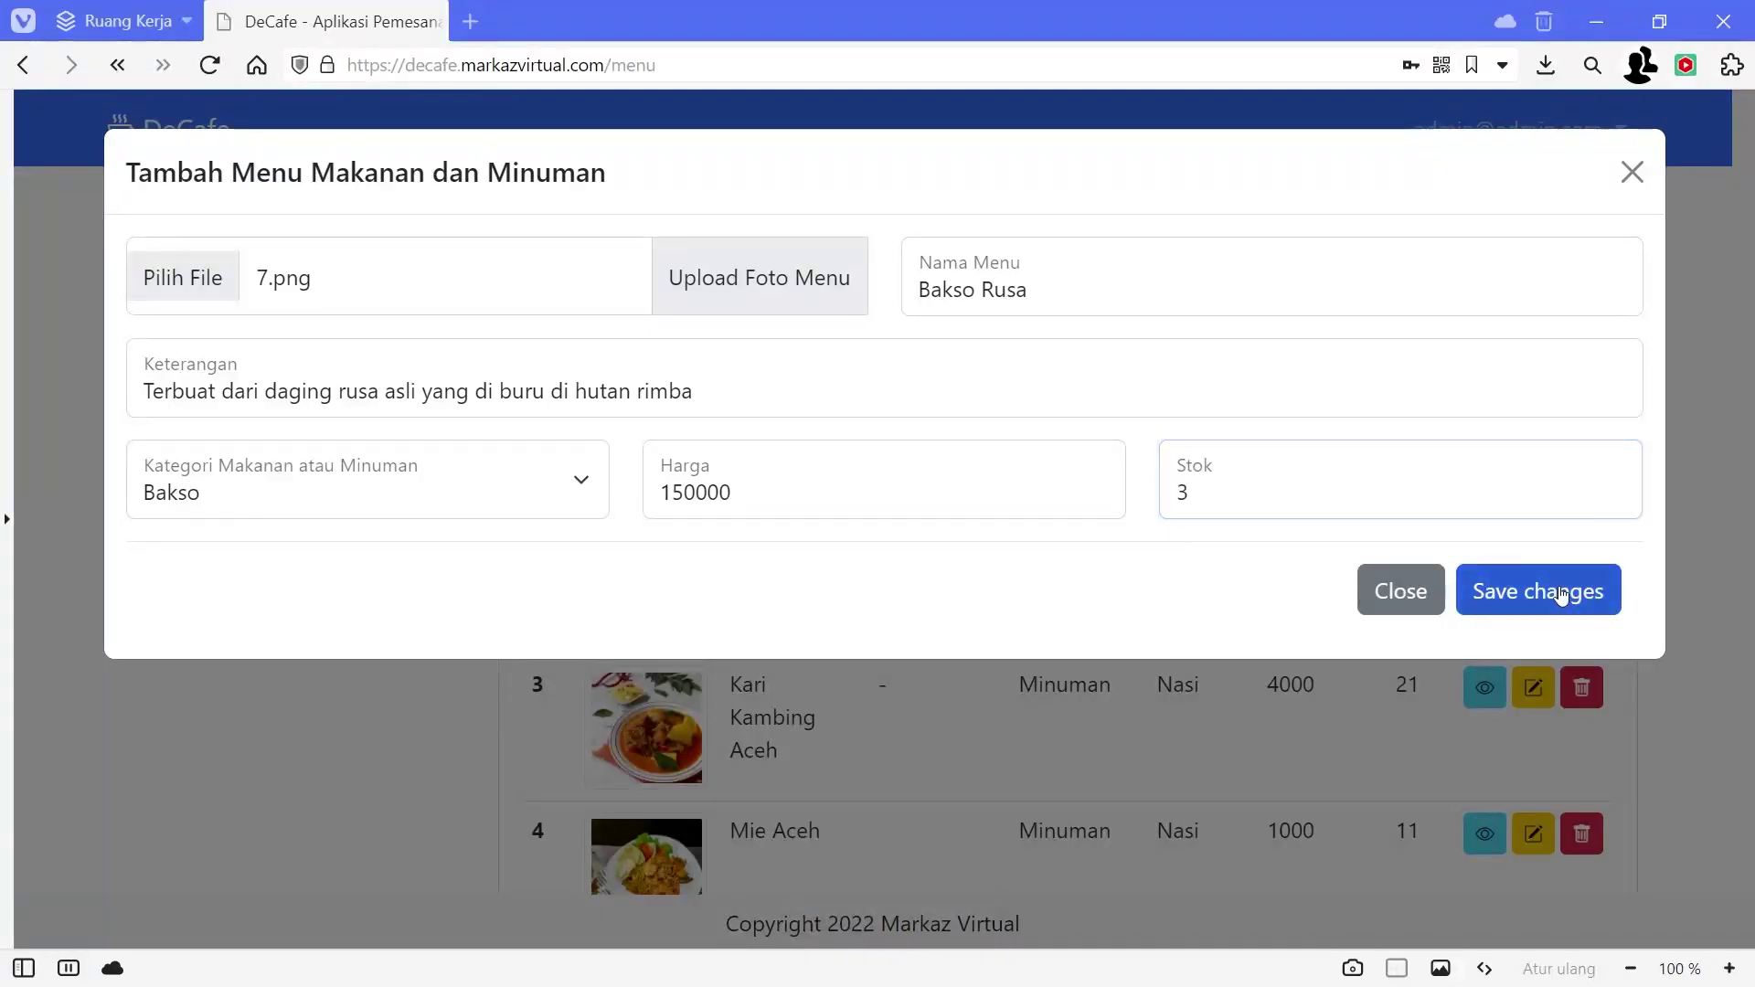
pyautogui.scroll(-10, 823, 544)
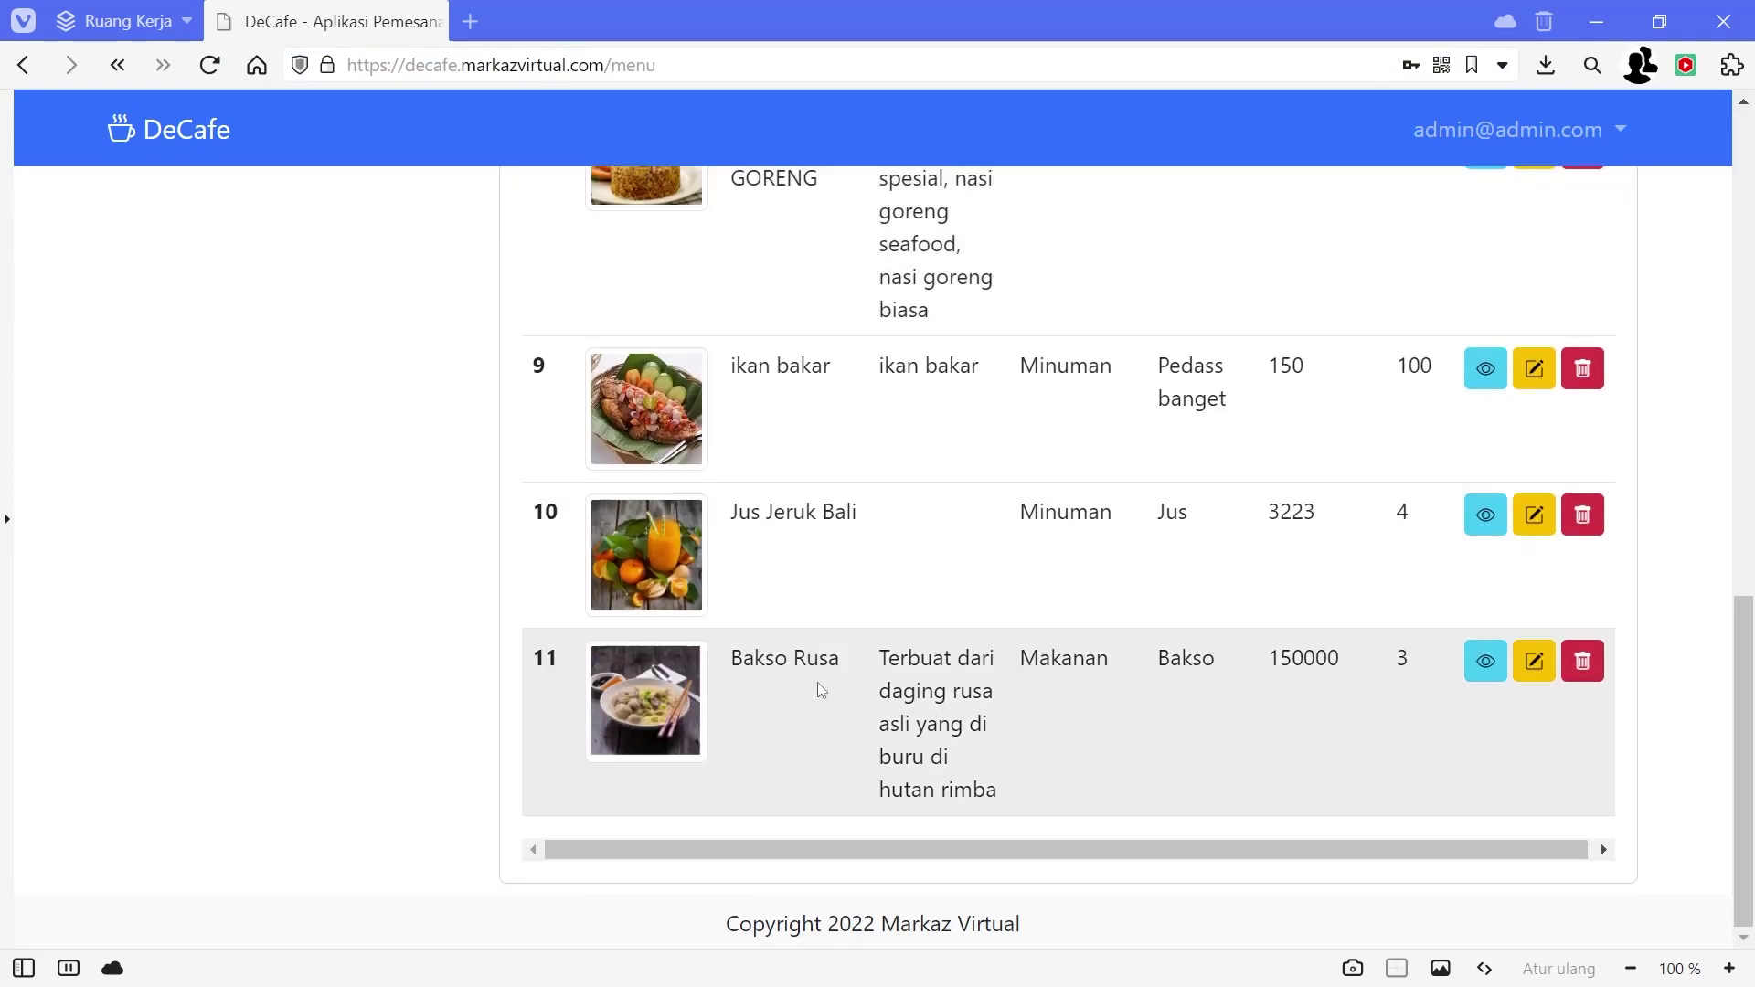
# Step: Create a new order for table 2 on the Order page, entering the customer's name
pyautogui.scroll(10, 821, 682)
pyautogui.click(229, 330)
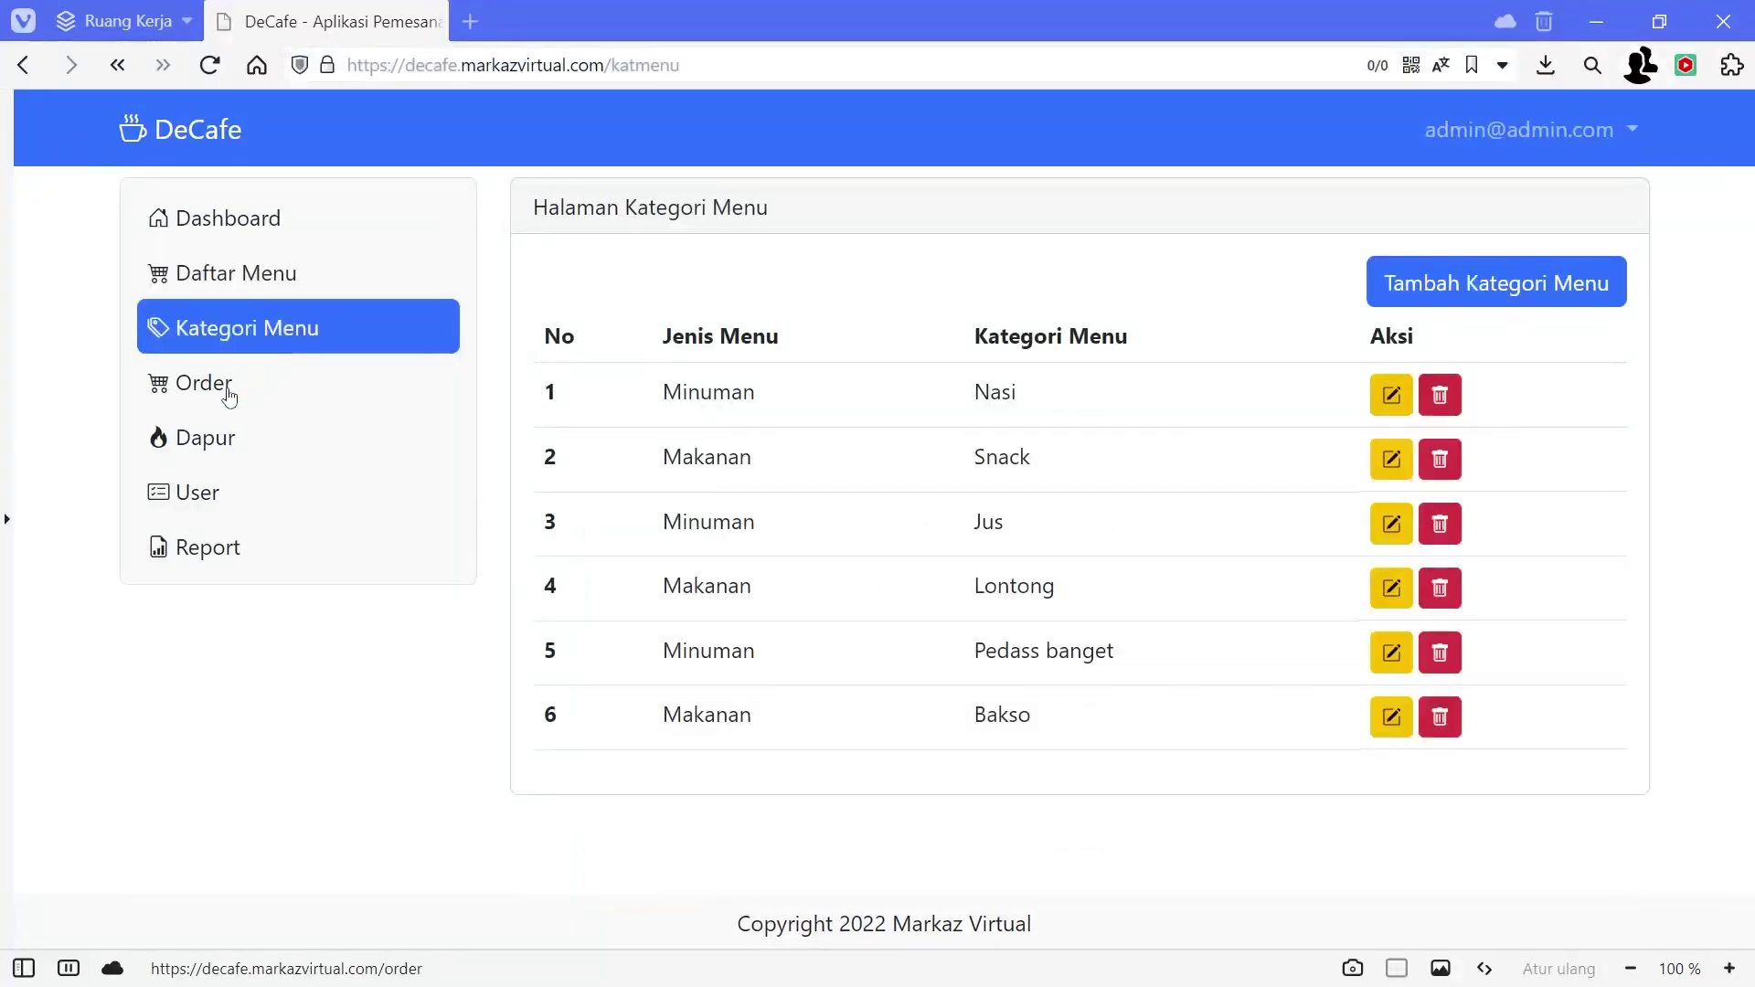
pyautogui.click(228, 392)
pyautogui.scroll(-3, 1372, 434)
pyautogui.scroll(3, 1463, 384)
pyautogui.click(1529, 283)
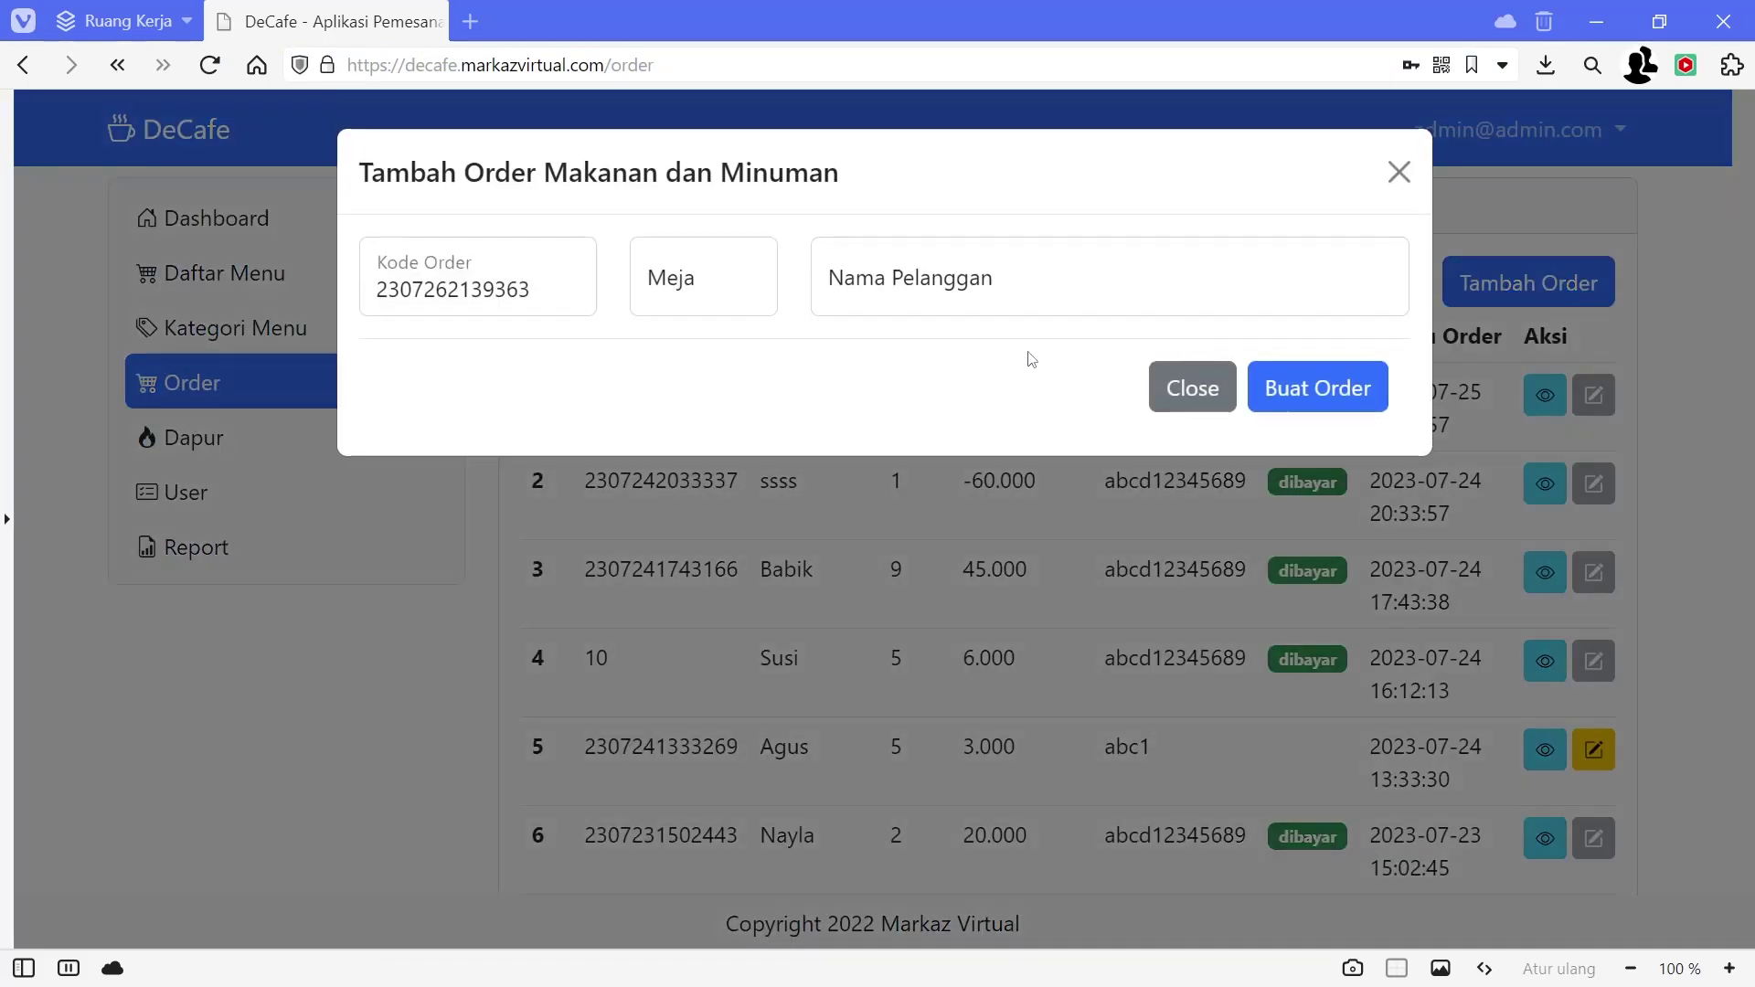
pyautogui.click(710, 280)
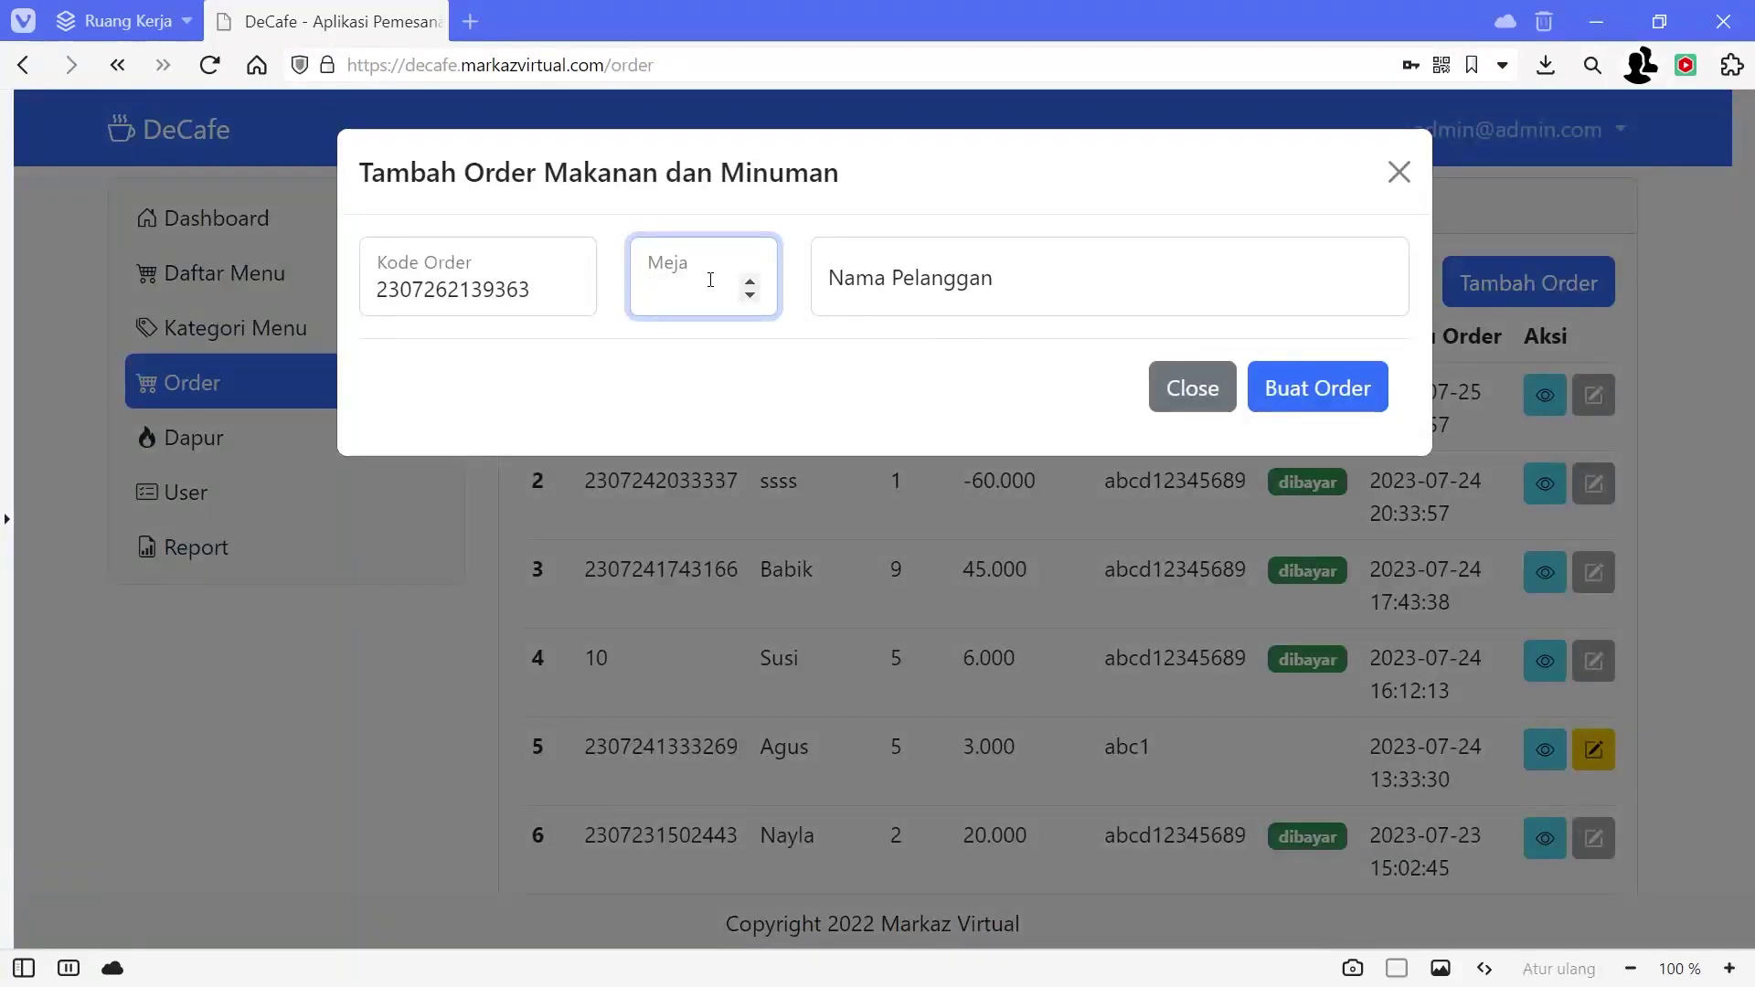
pyautogui.click(1006, 301)
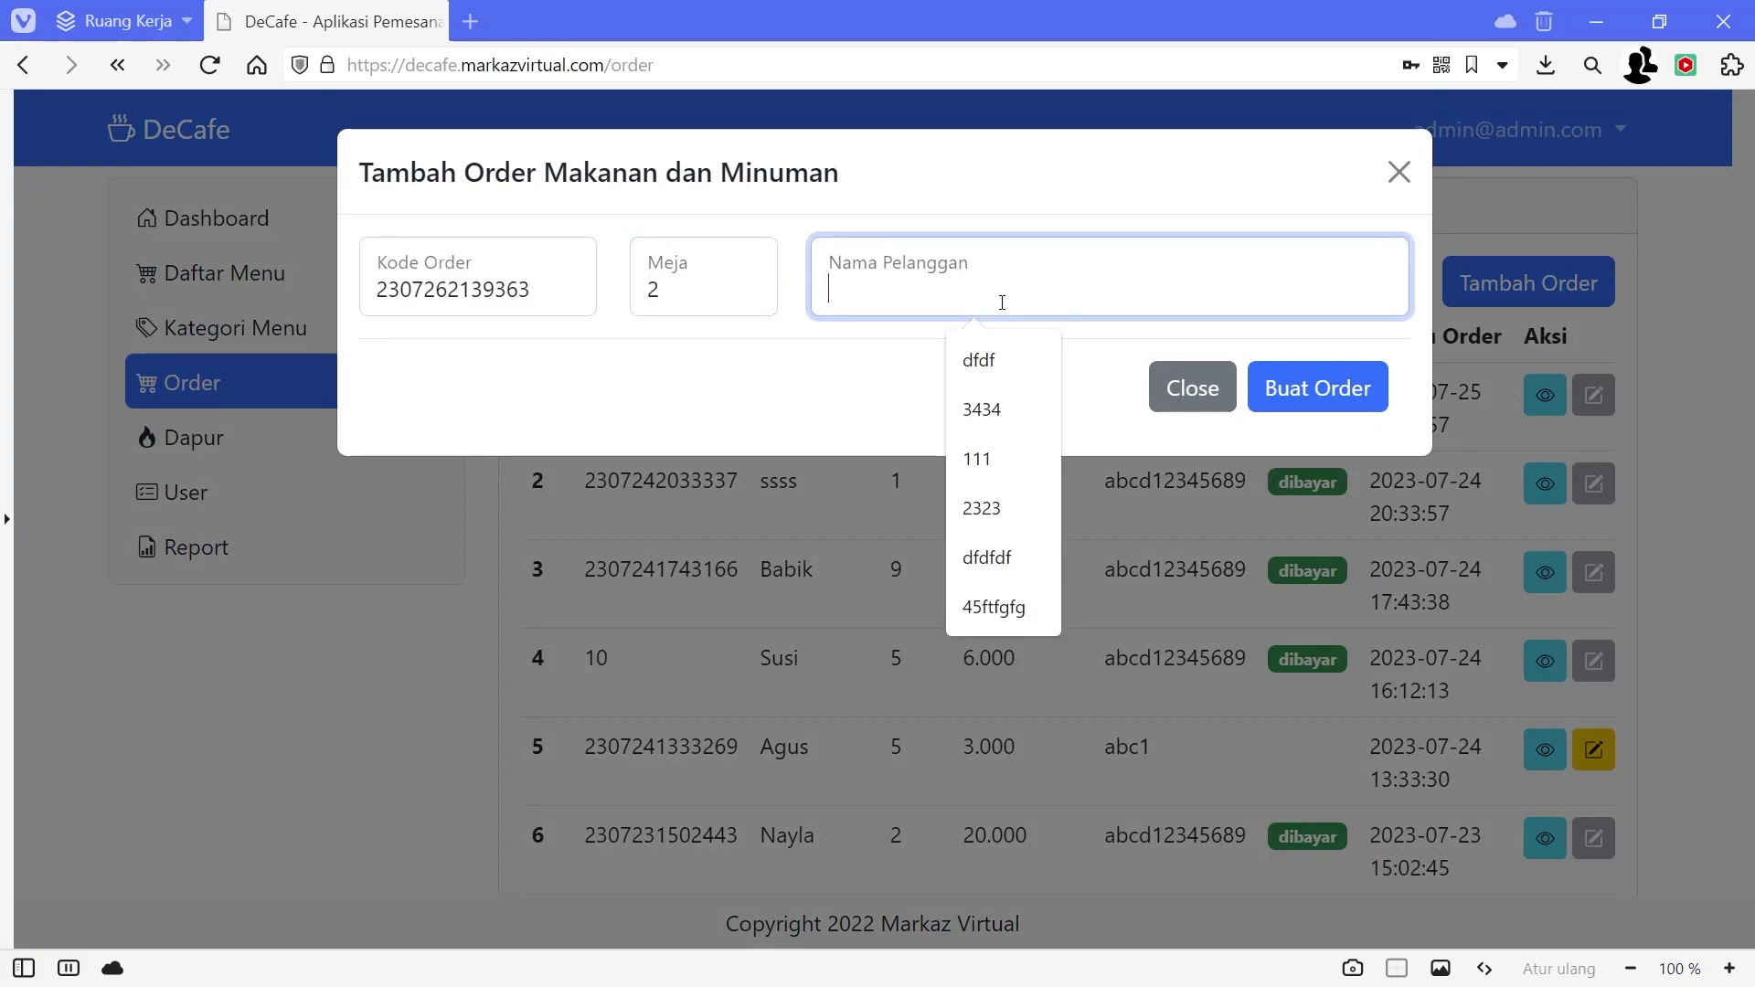
pyautogui.write('Ramlah')
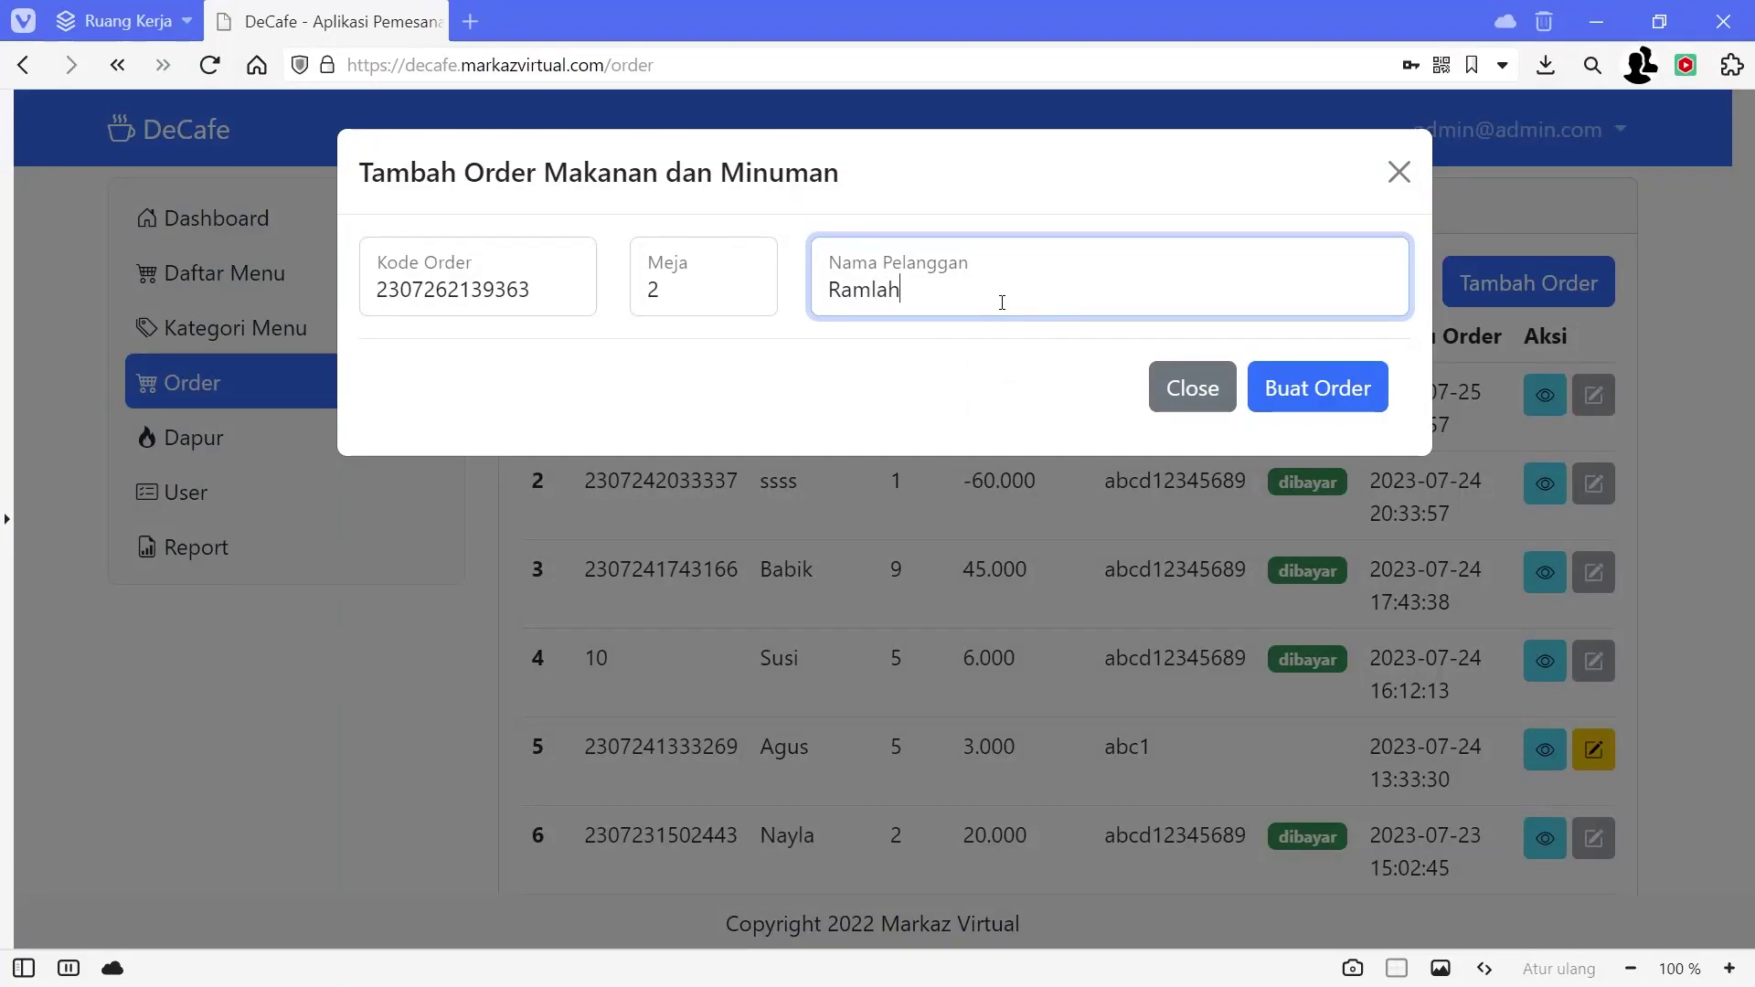
pyautogui.click(1351, 392)
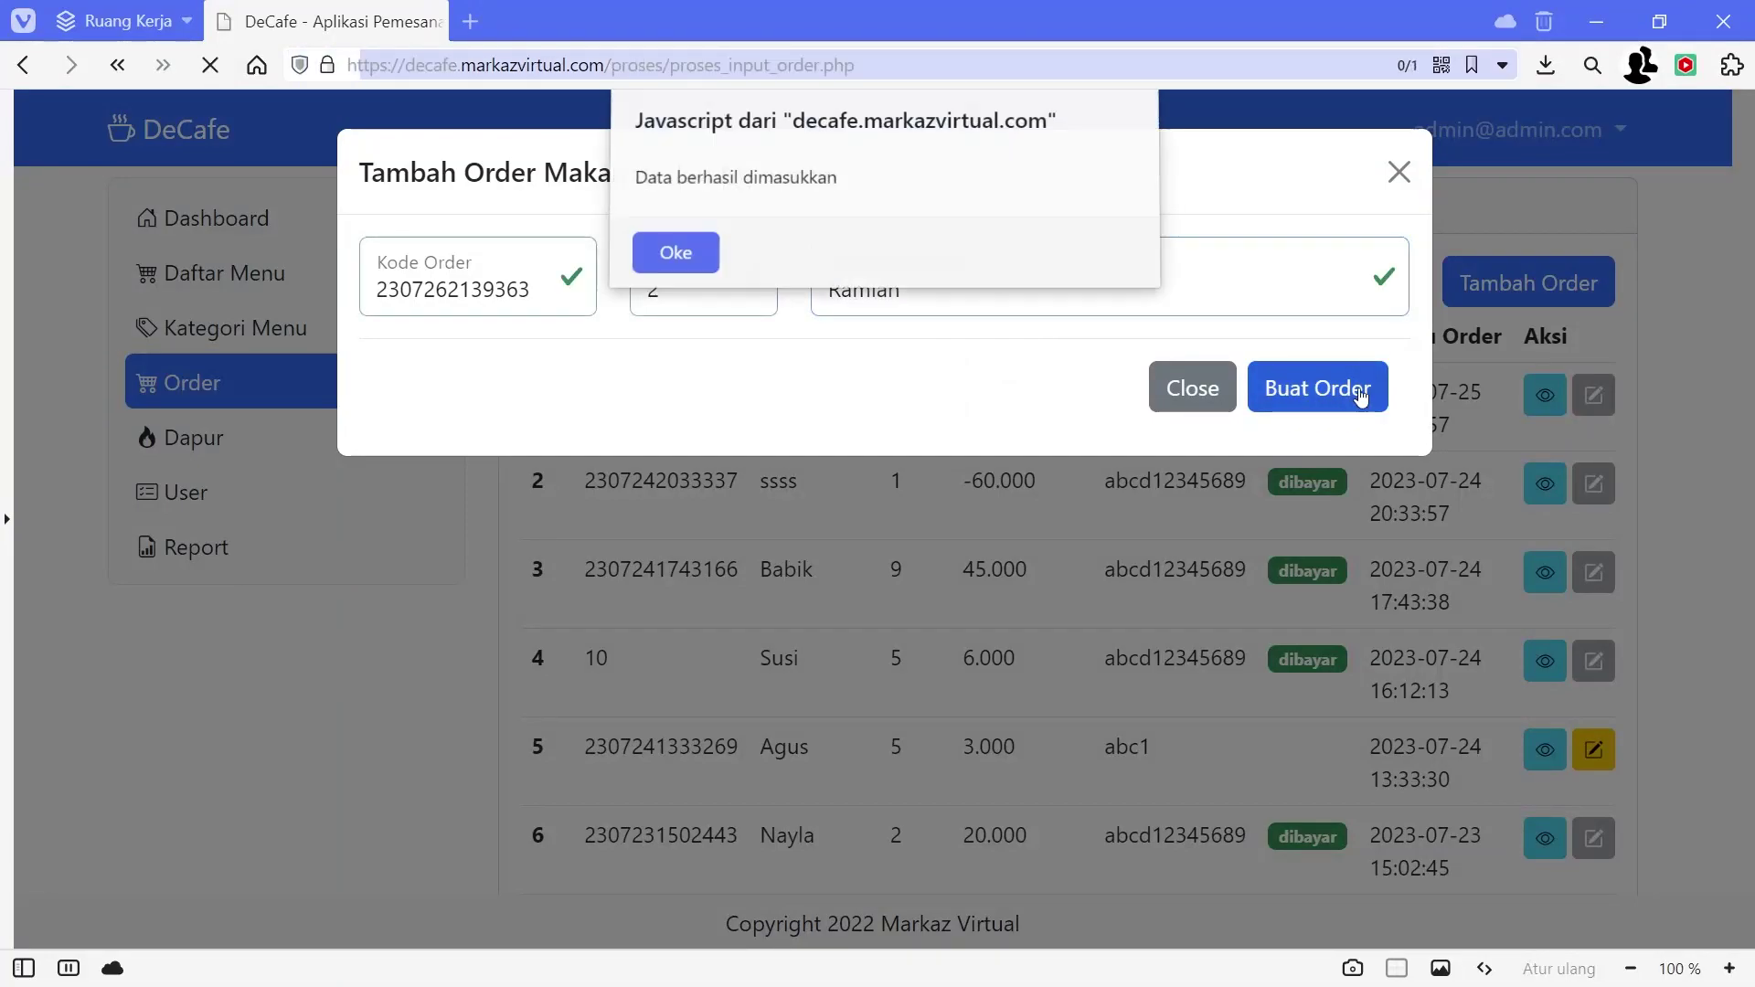
pyautogui.click(686, 272)
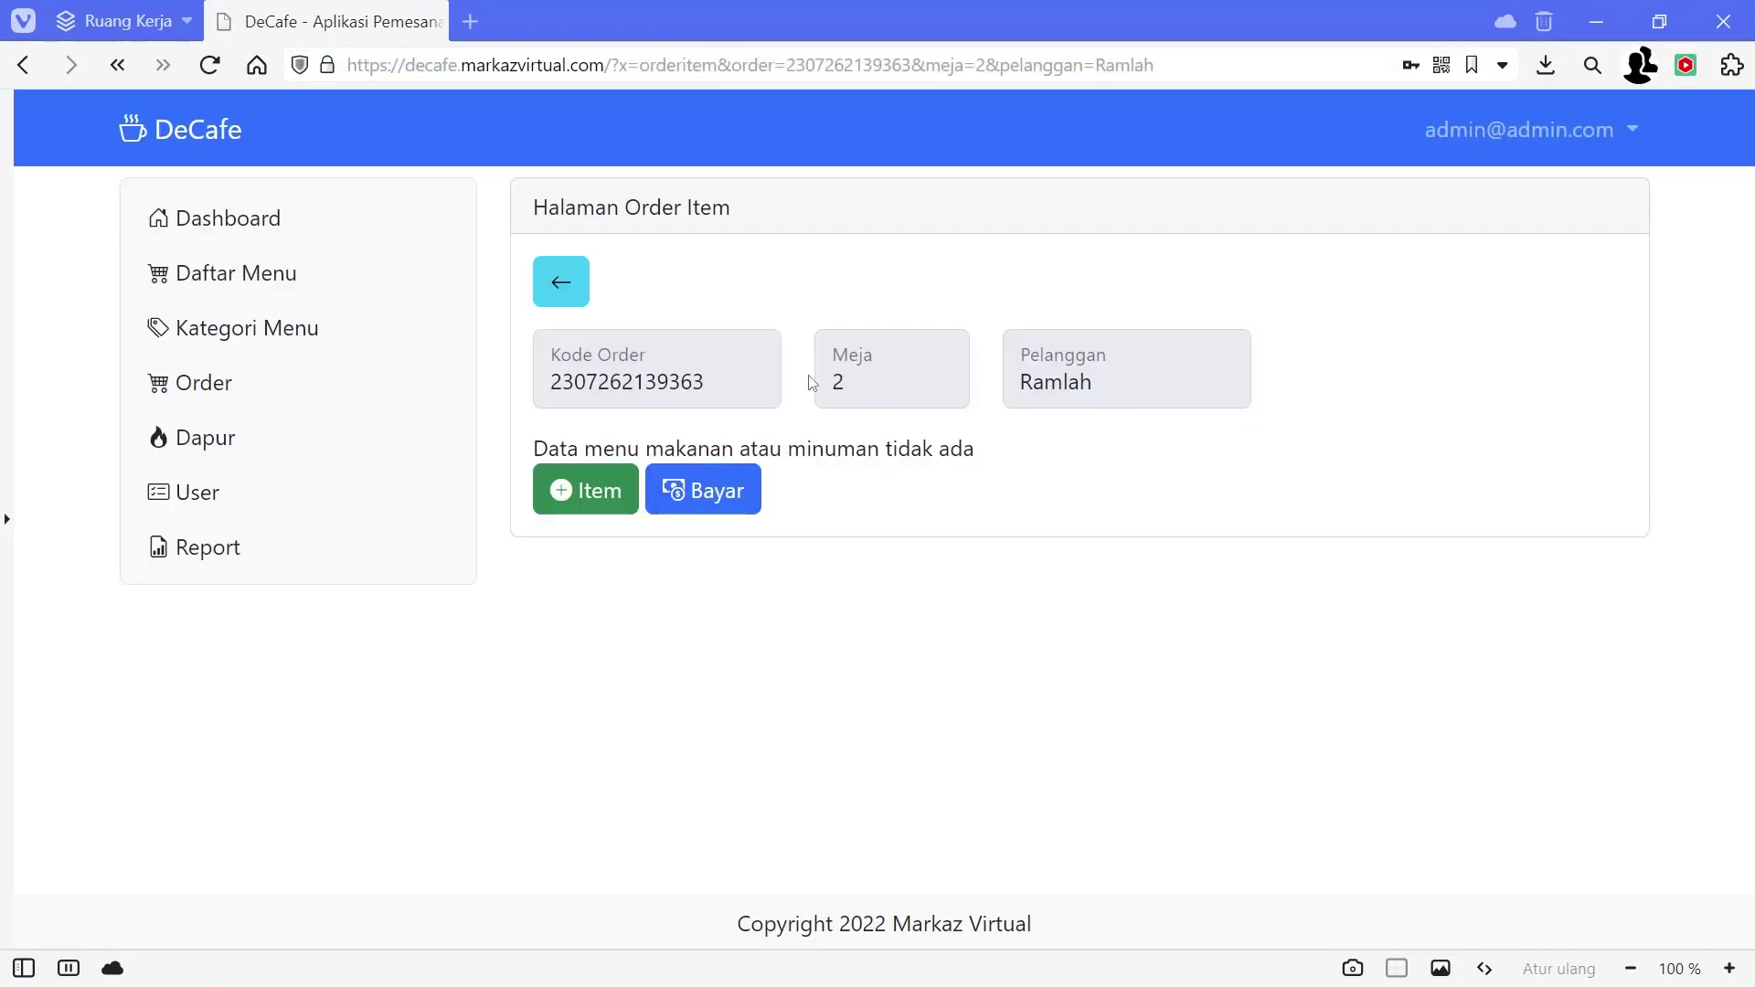
# Step: Add one portion of Bakso Rusa to the order with the note "Pedas Banget" and save it
pyautogui.click(590, 502)
pyautogui.click(1002, 288)
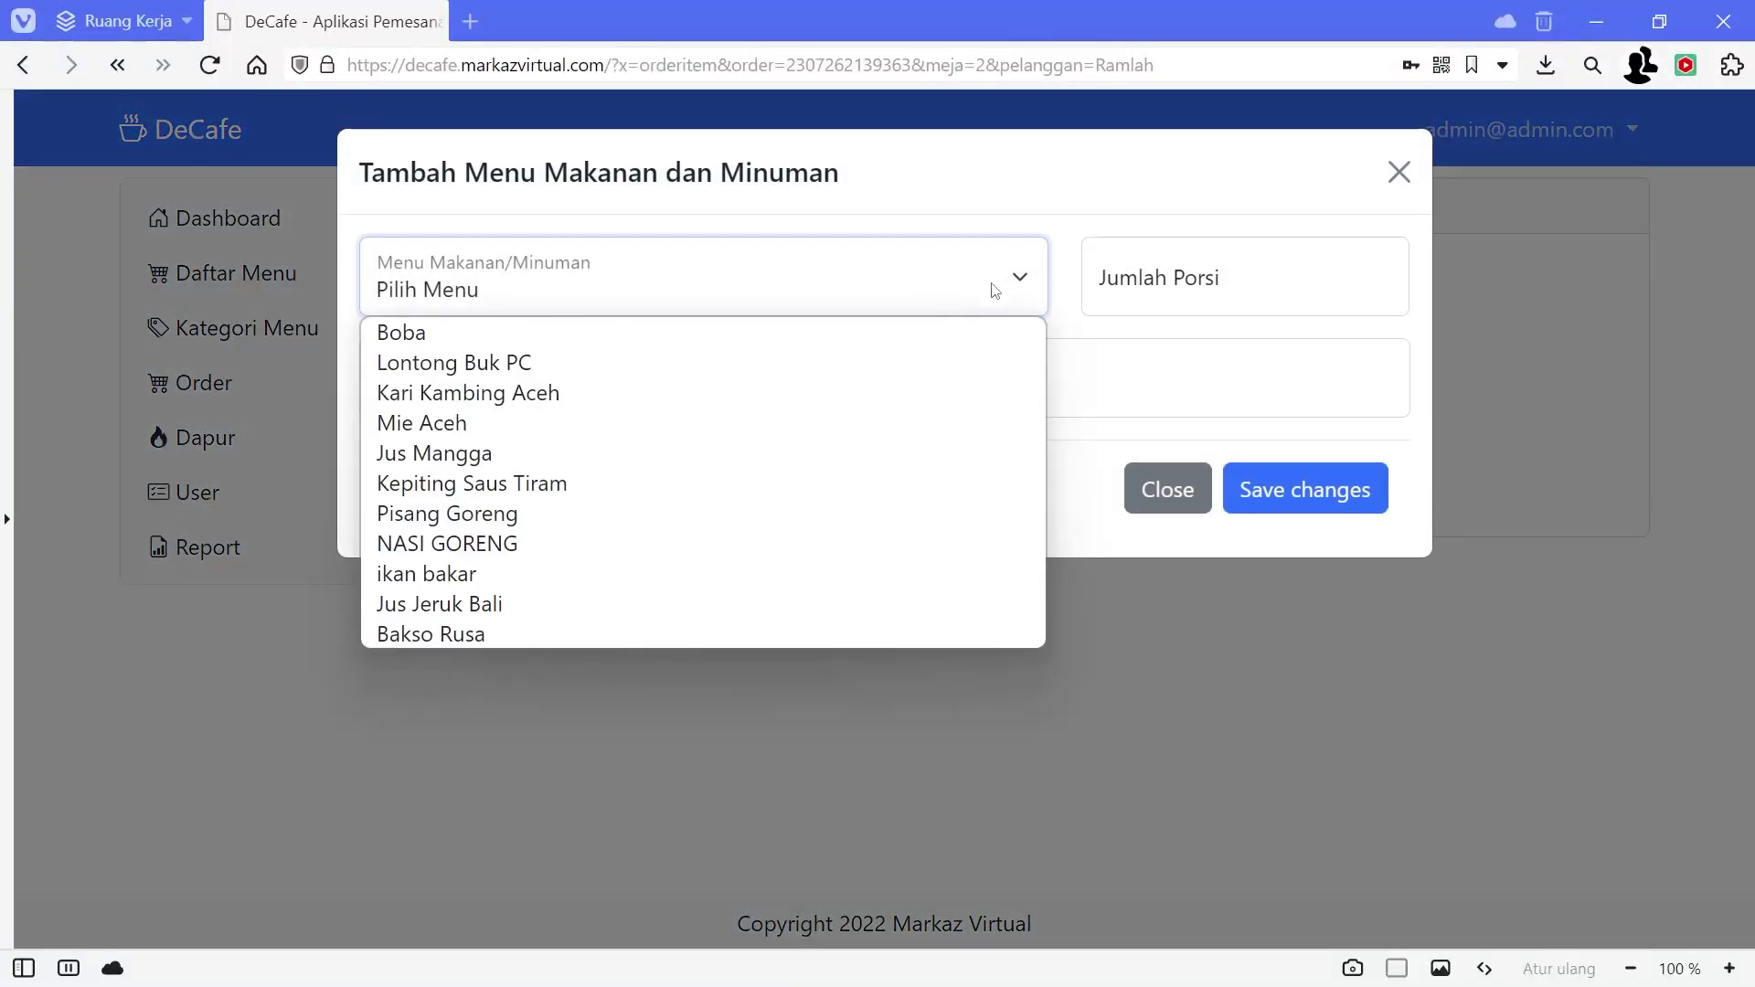
pyautogui.click(492, 634)
pyautogui.click(1181, 289)
pyautogui.write('1')
pyautogui.click(692, 383)
pyautogui.write('Pedas Bamget')
pyautogui.click(479, 395)
pyautogui.press('BackSpace')
pyautogui.write('n')
pyautogui.click(1359, 489)
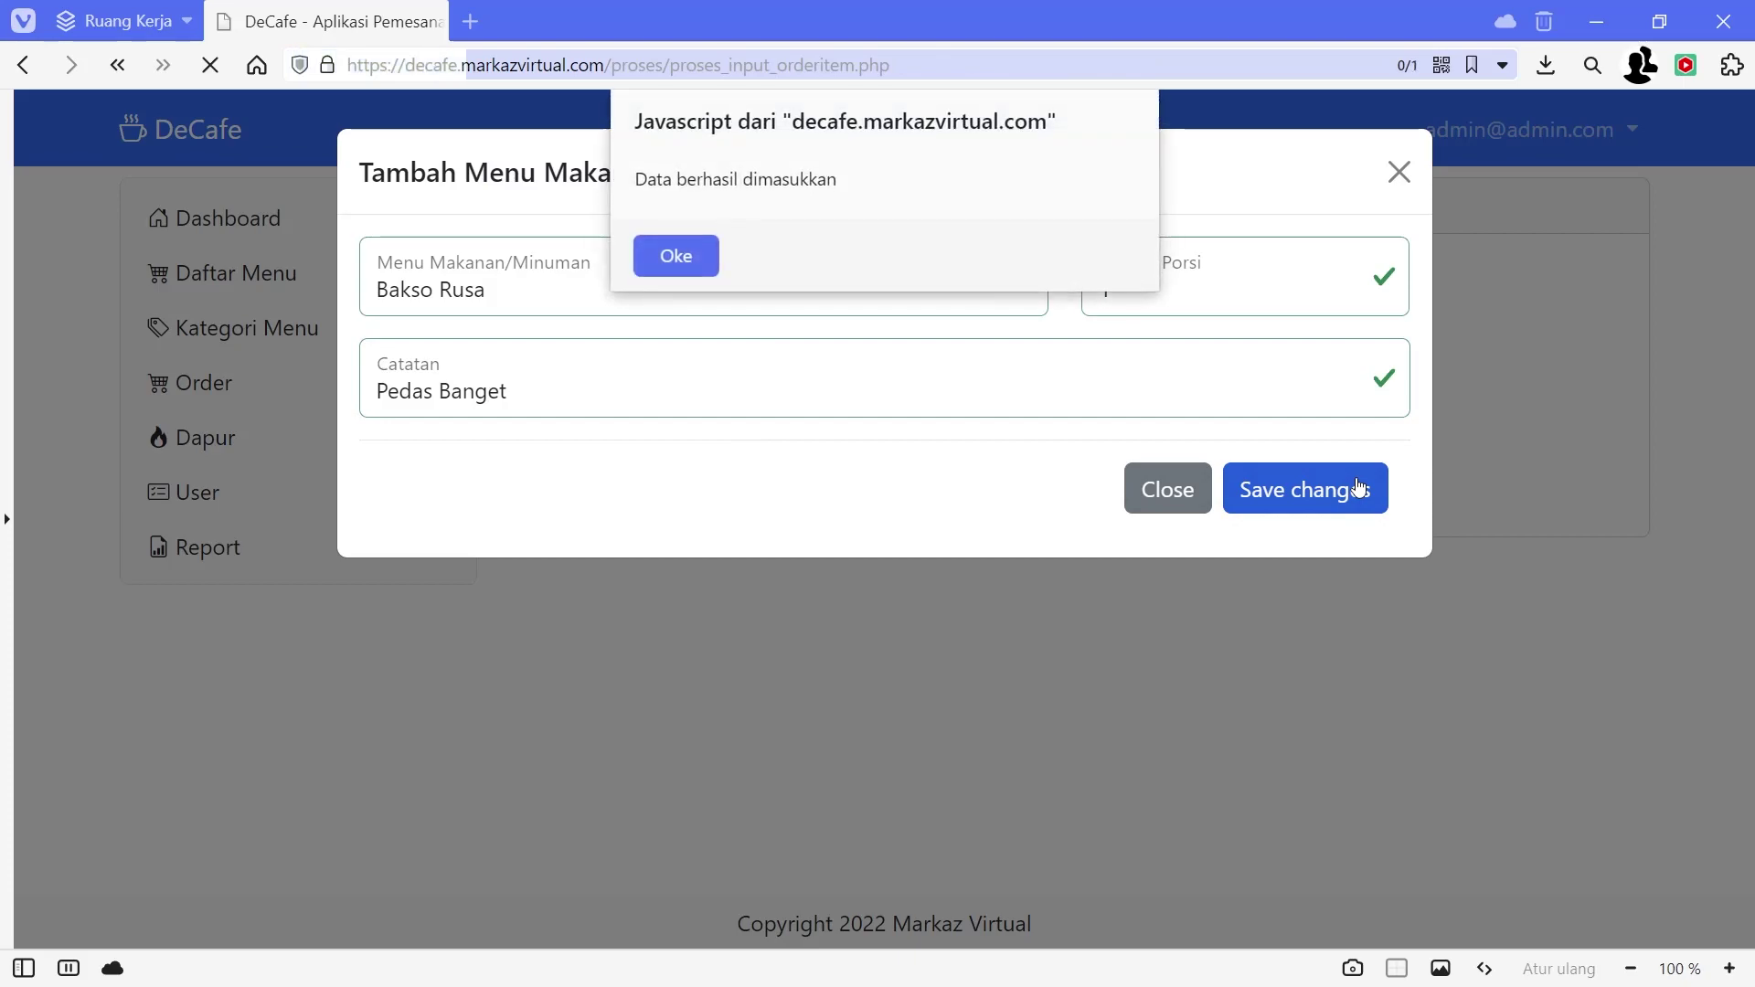
pyautogui.click(693, 259)
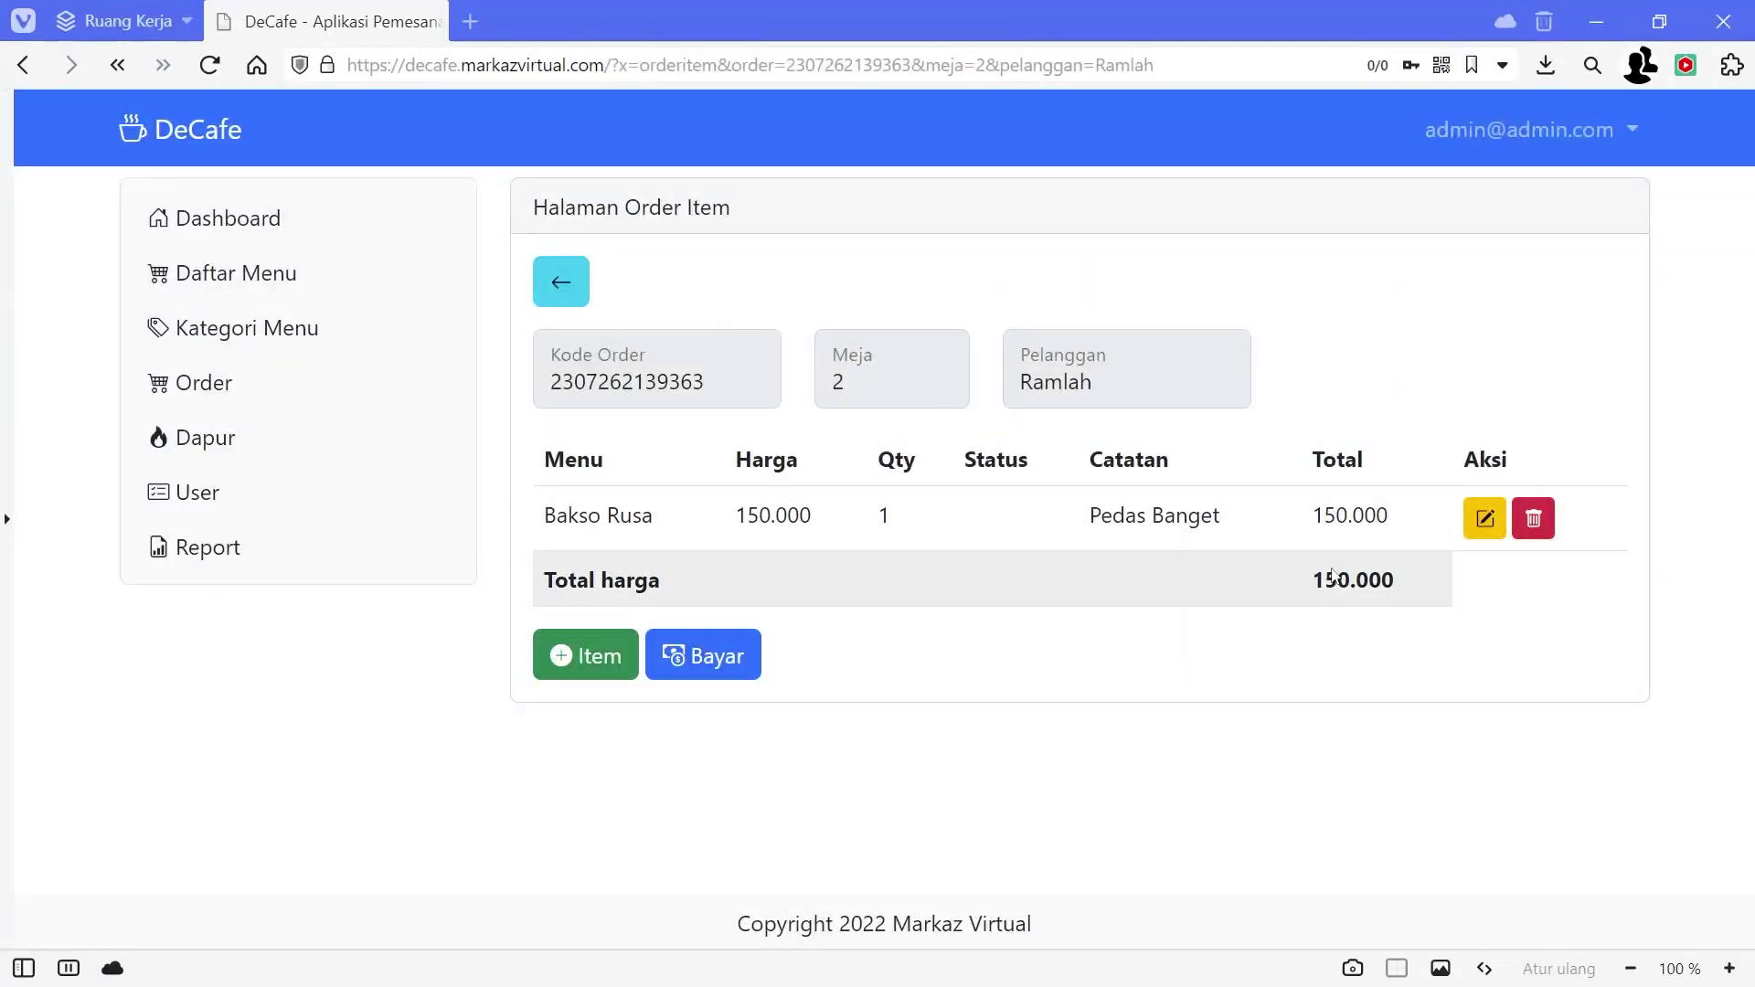
# Step: Add two portions of Jus Mangga to the order with the note "dfdfgdfg" and save it
pyautogui.click(585, 656)
pyautogui.click(914, 295)
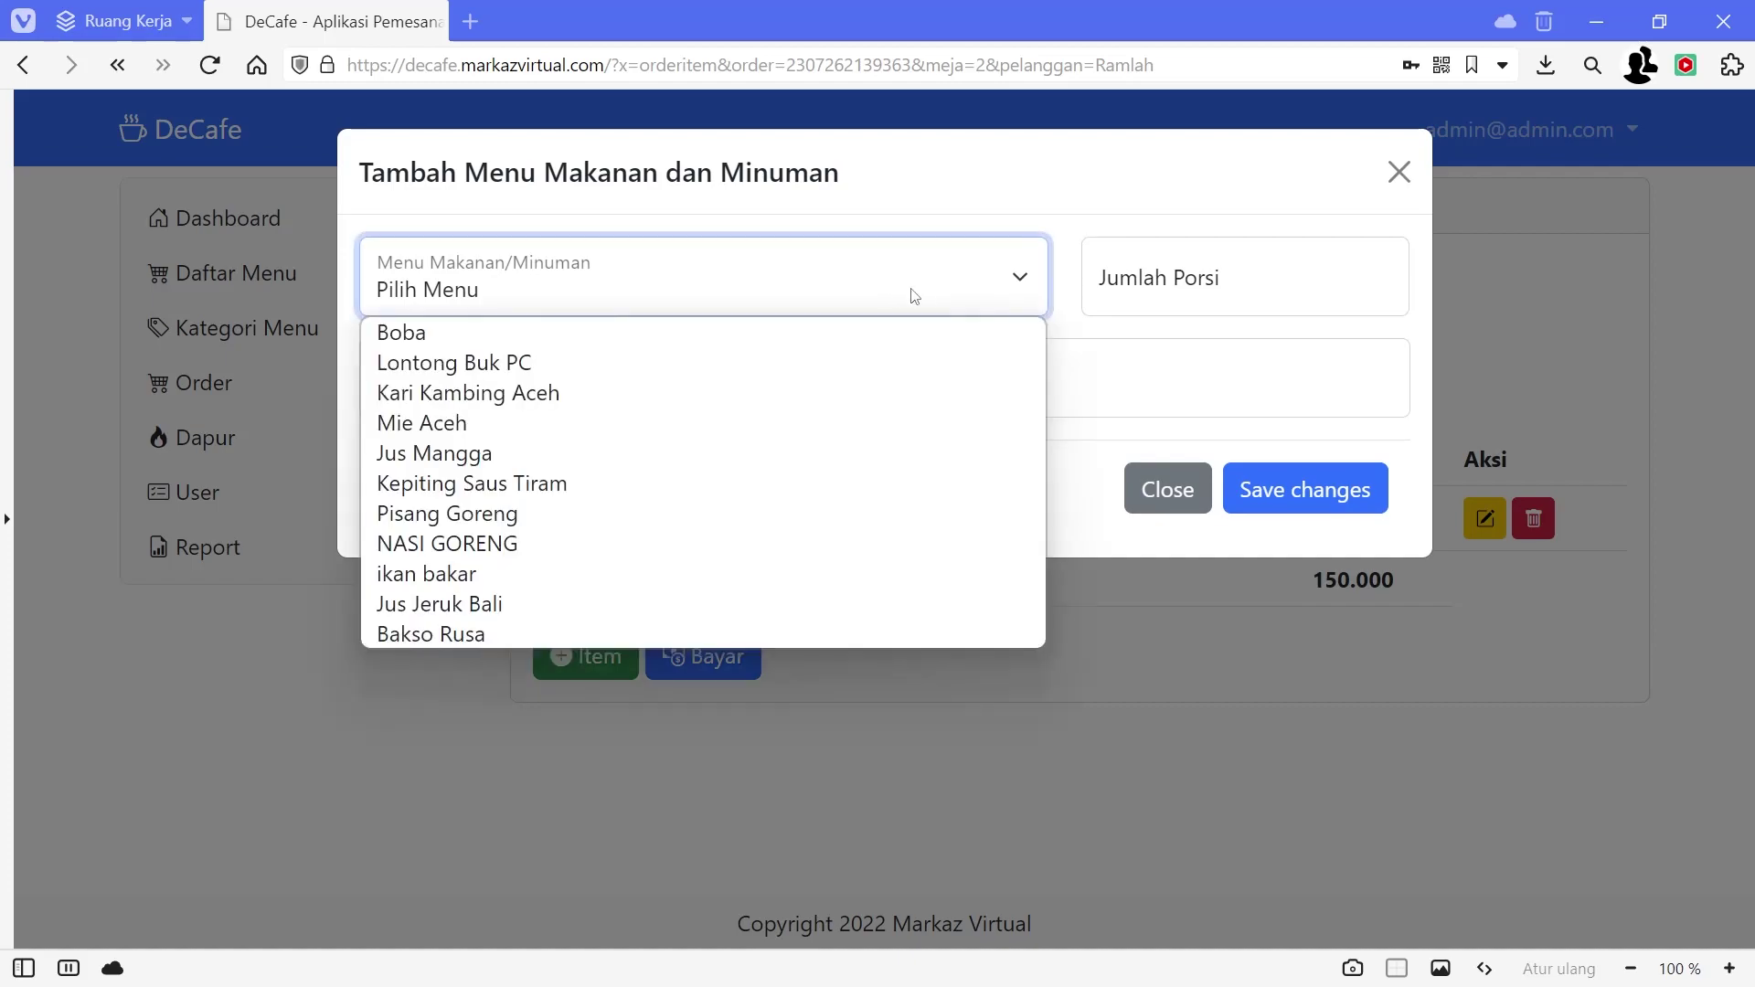
pyautogui.click(468, 454)
pyautogui.click(1218, 293)
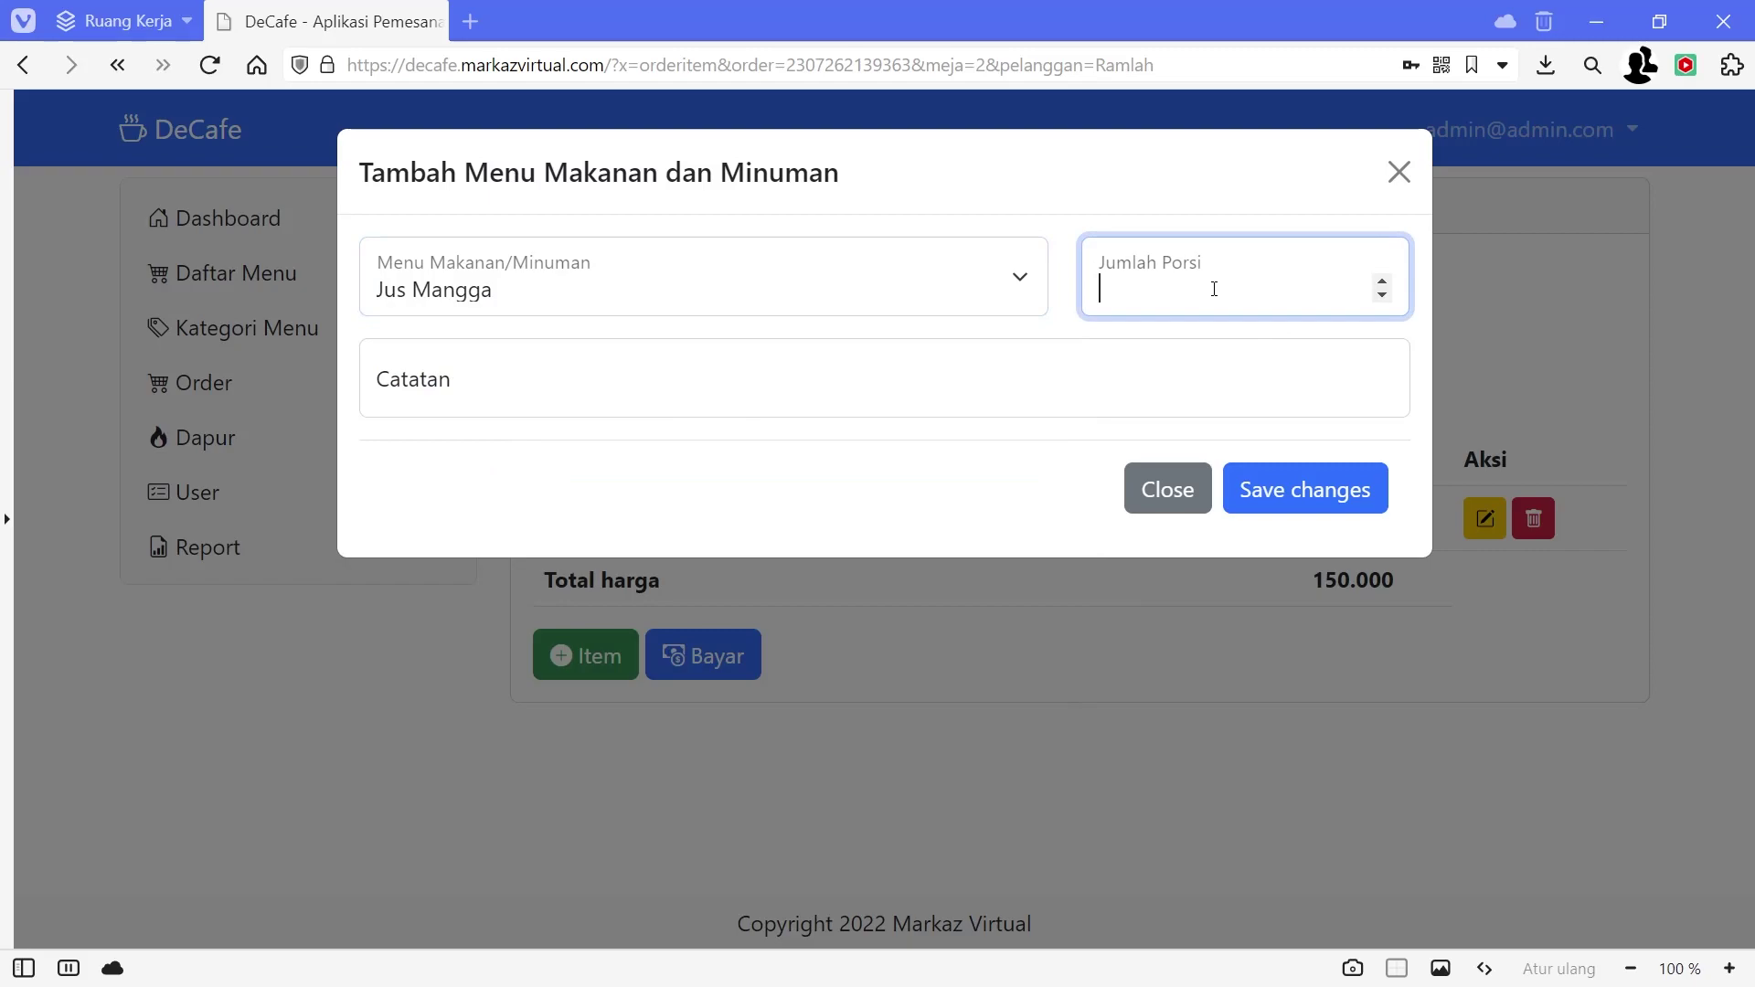
pyautogui.click(778, 378)
pyautogui.write('dfdfgdfg')
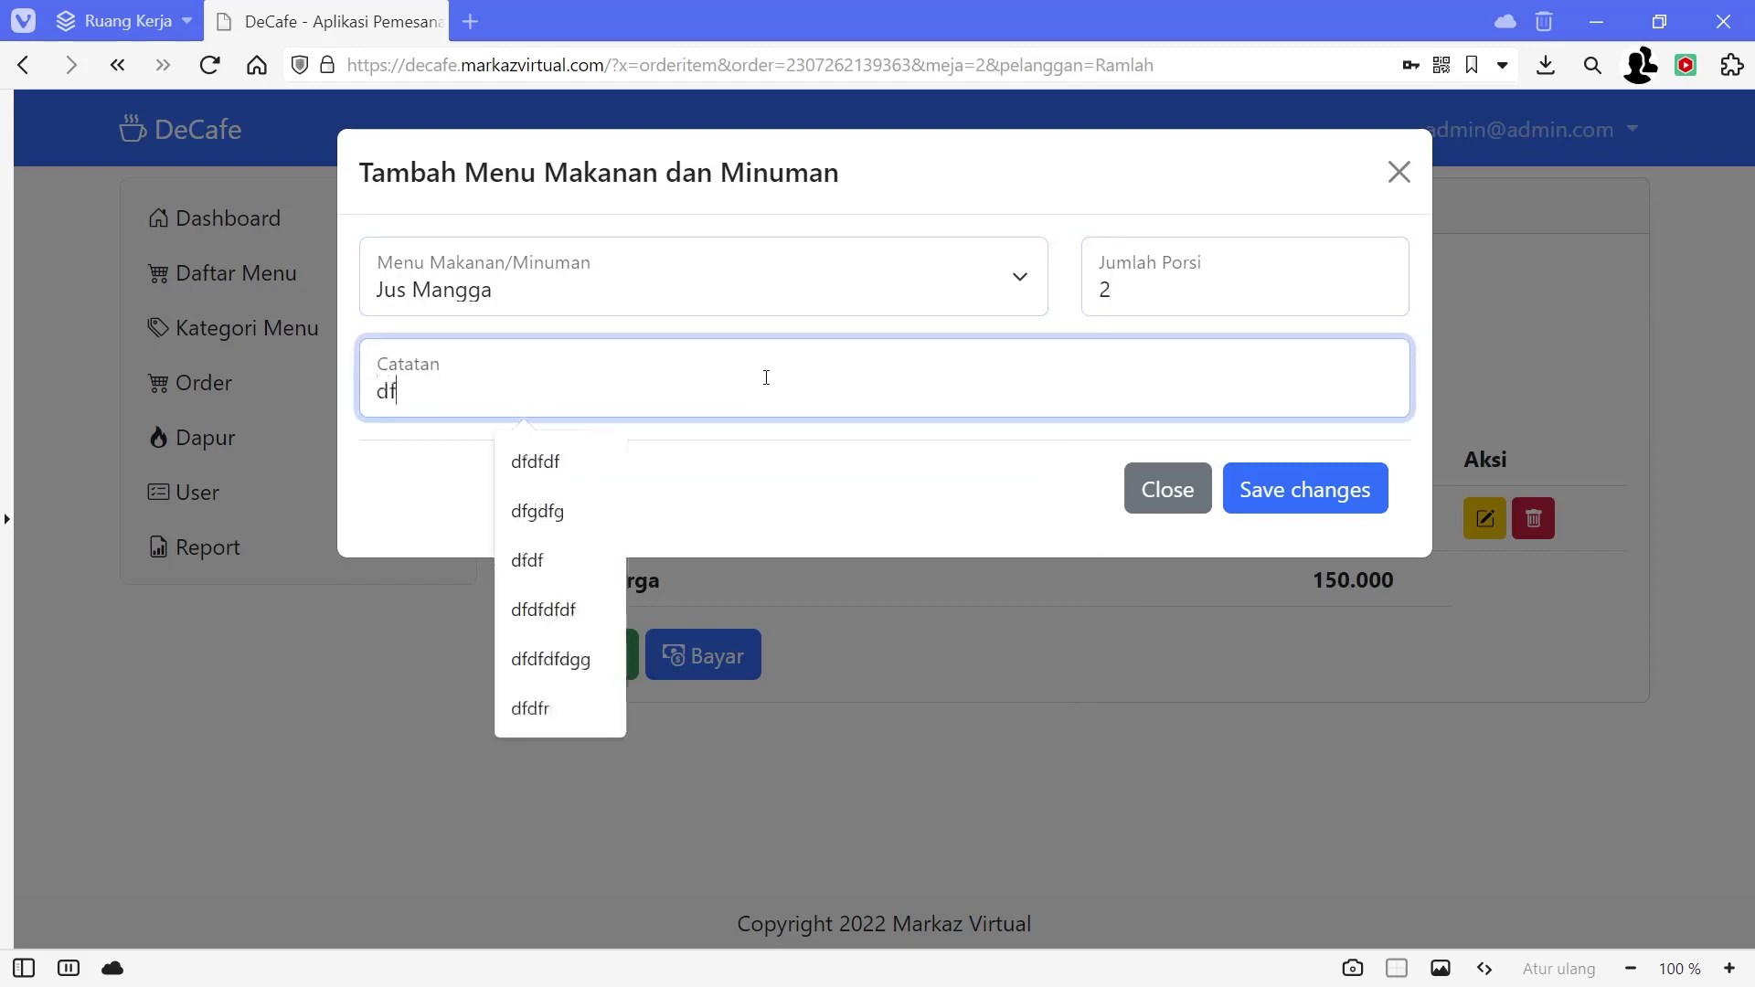
pyautogui.click(1321, 506)
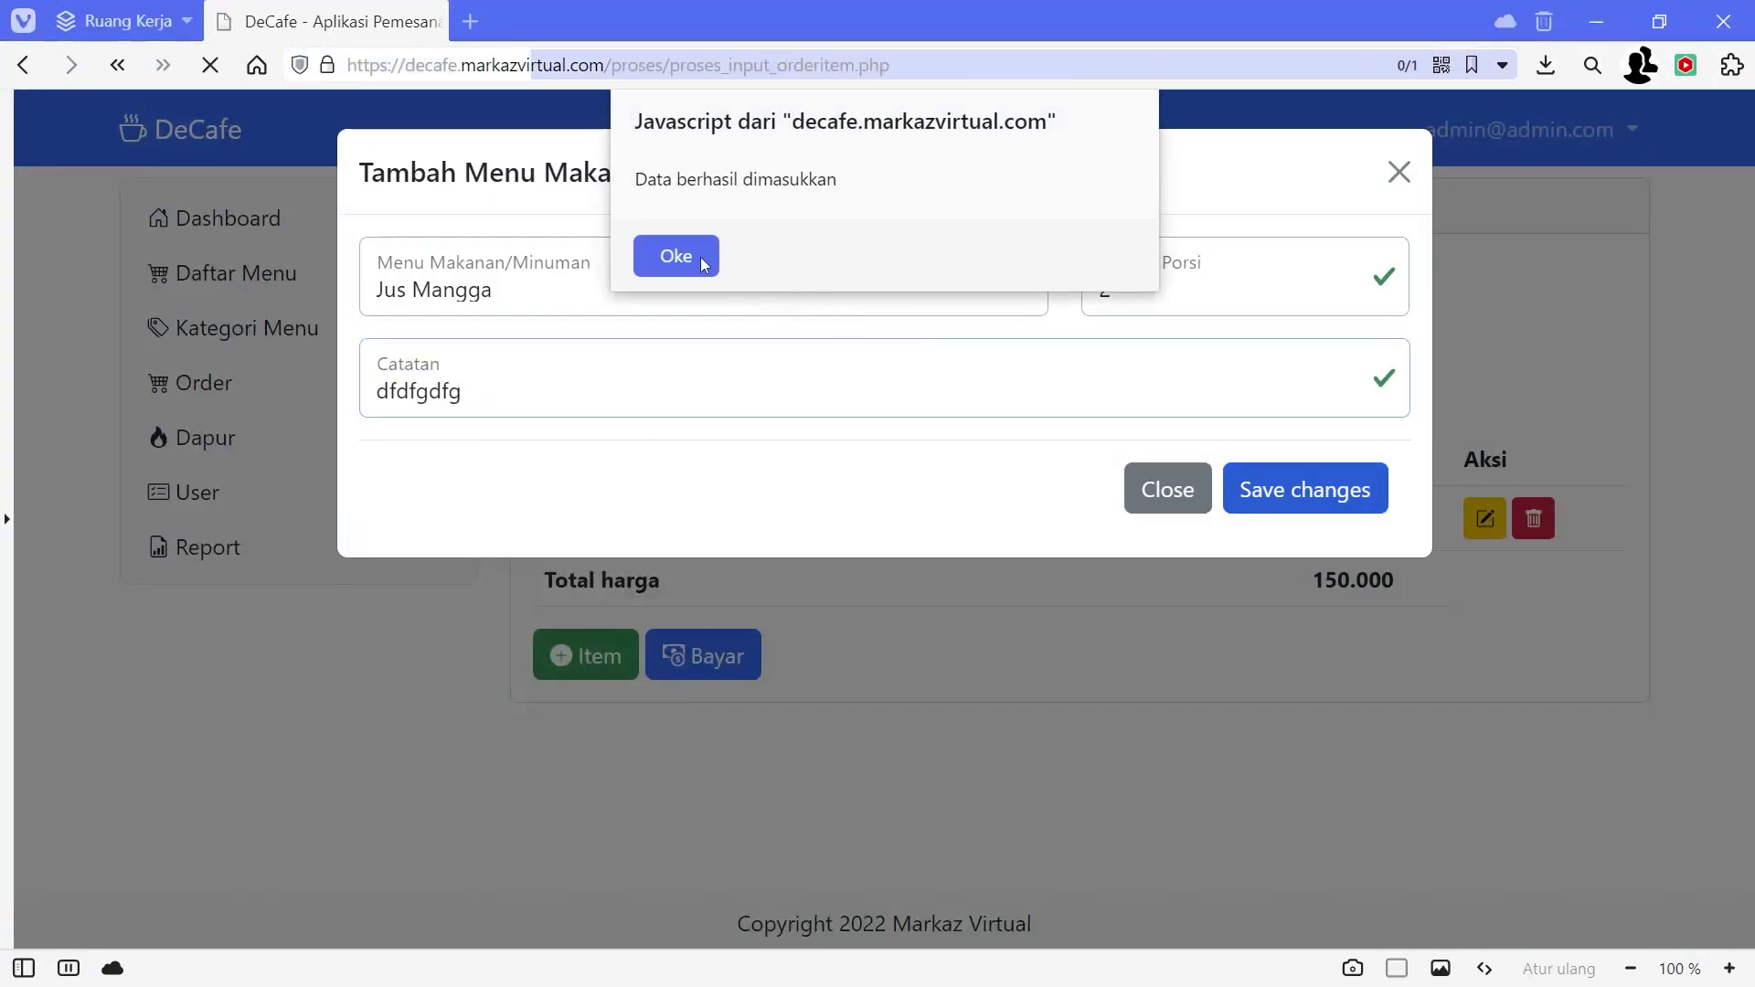
pyautogui.click(698, 264)
# Step: Review the Jus Mangga price, quantity and line total, the order's total price, and the item's edit form
pyautogui.moveTo(811, 587); pyautogui.dragTo(717, 575)
pyautogui.doubleClick(891, 581)
pyautogui.doubleClick(1308, 585)
pyautogui.moveTo(1317, 645); pyautogui.dragTo(1464, 707)
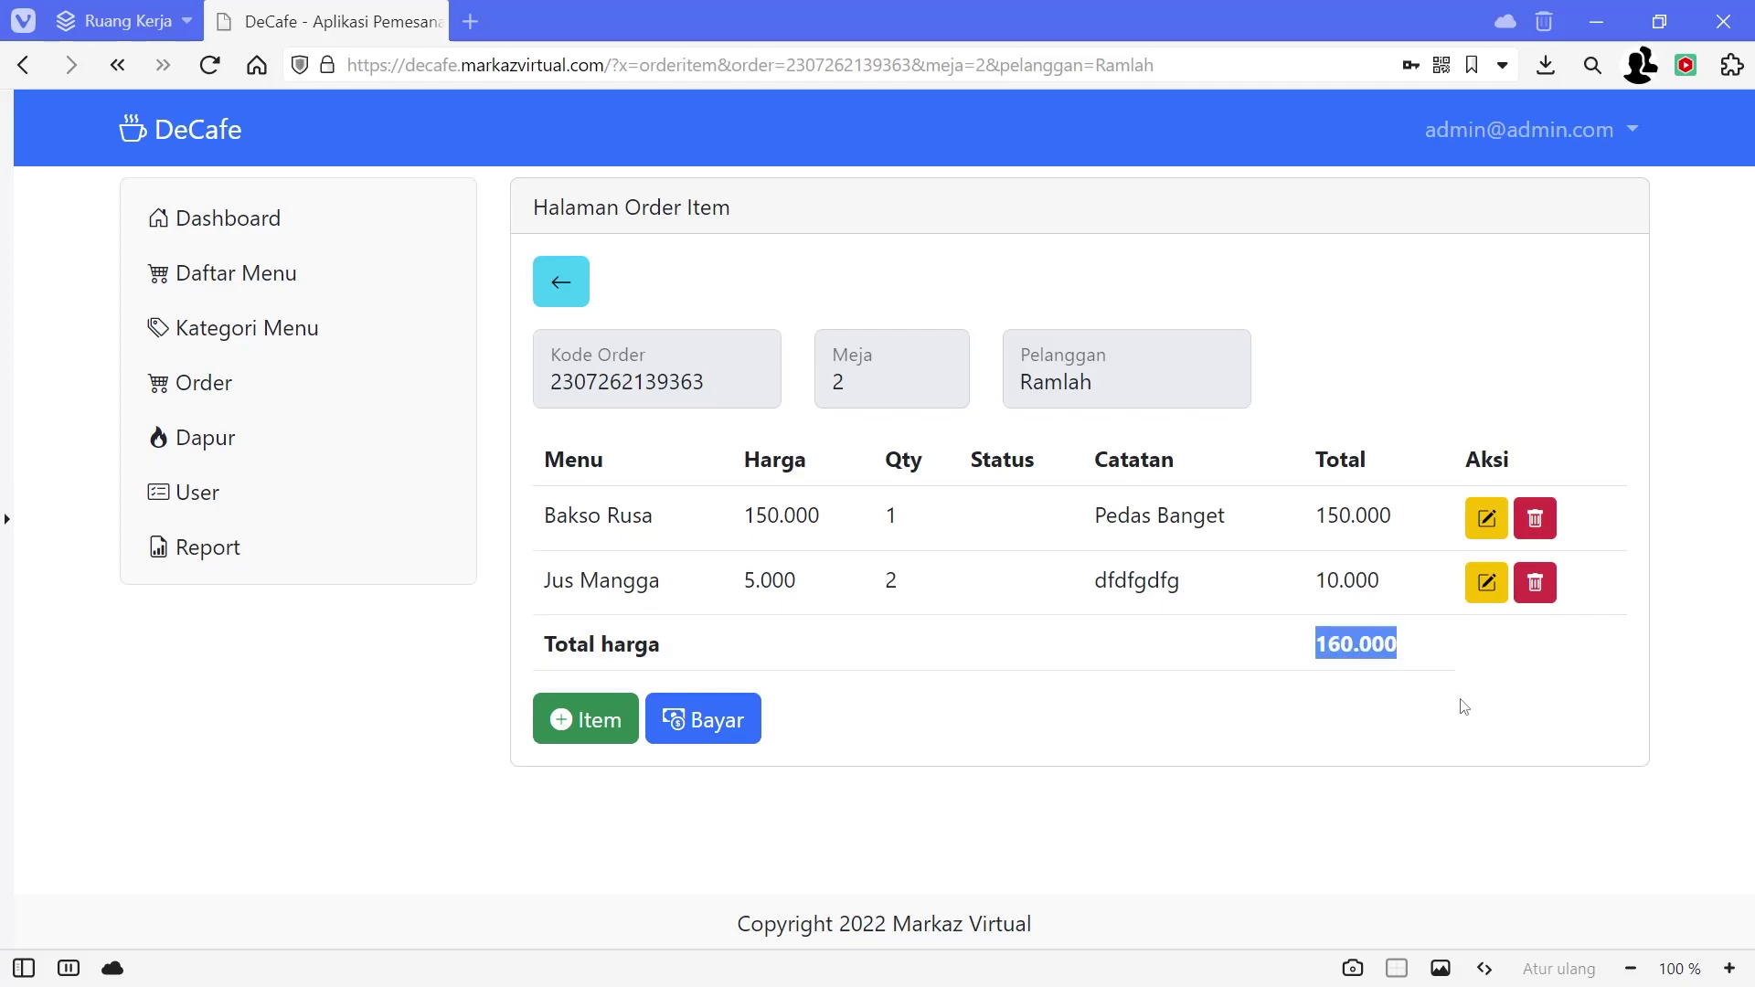
pyautogui.click(1491, 583)
pyautogui.click(1164, 494)
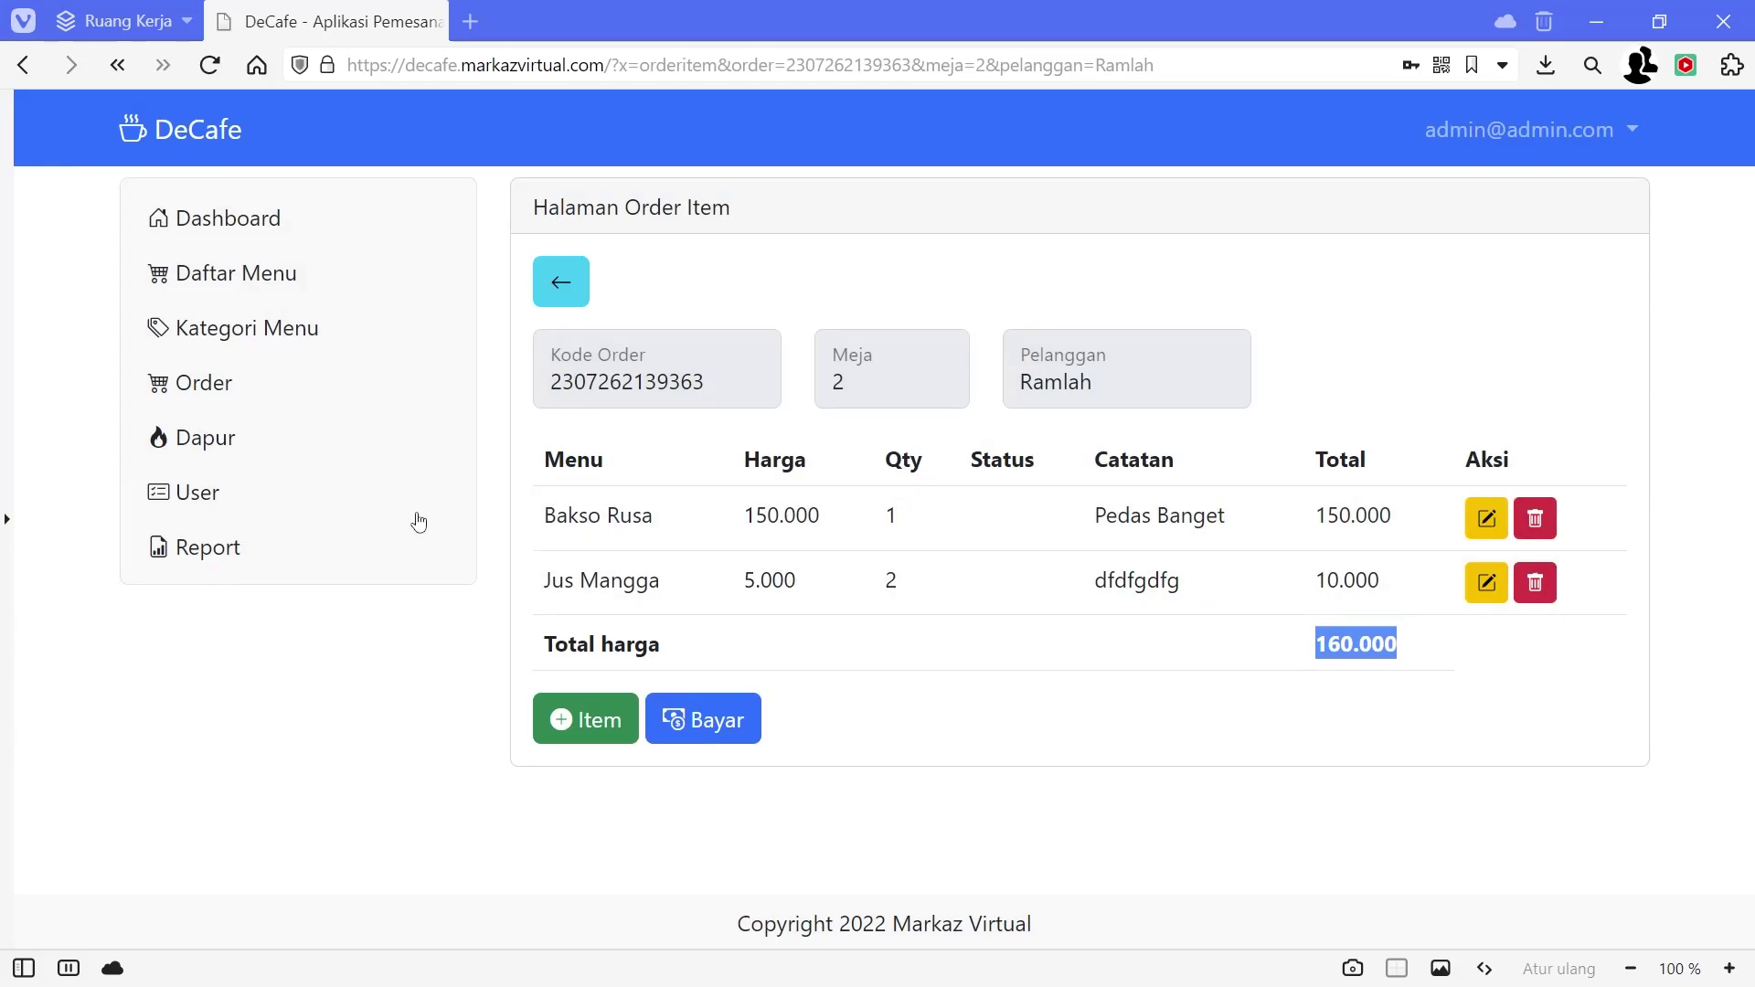
# Step: Open the Dapur page and examine the newly ordered Bakso Rusa and Jus Mangga at the end of the kitchen list
pyautogui.click(206, 444)
pyautogui.scroll(-15, 766, 692)
pyautogui.moveTo(954, 690); pyautogui.dragTo(1117, 774)
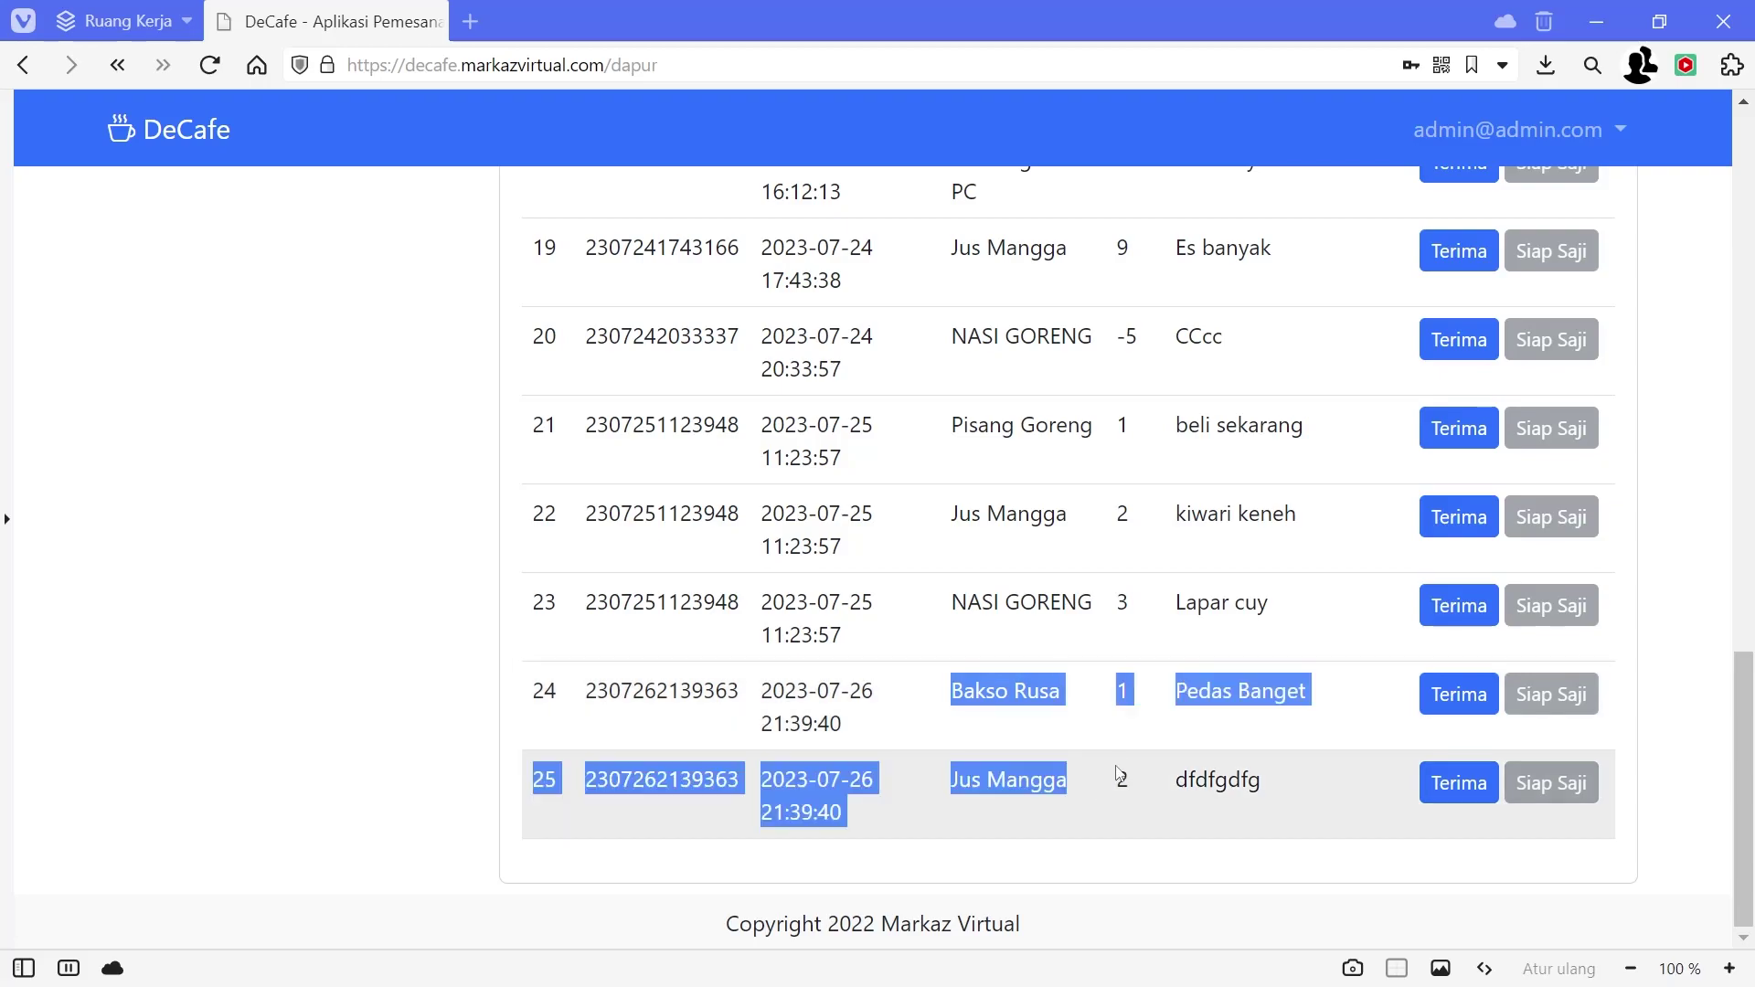
pyautogui.click(1106, 719)
pyautogui.scroll(15, 1051, 699)
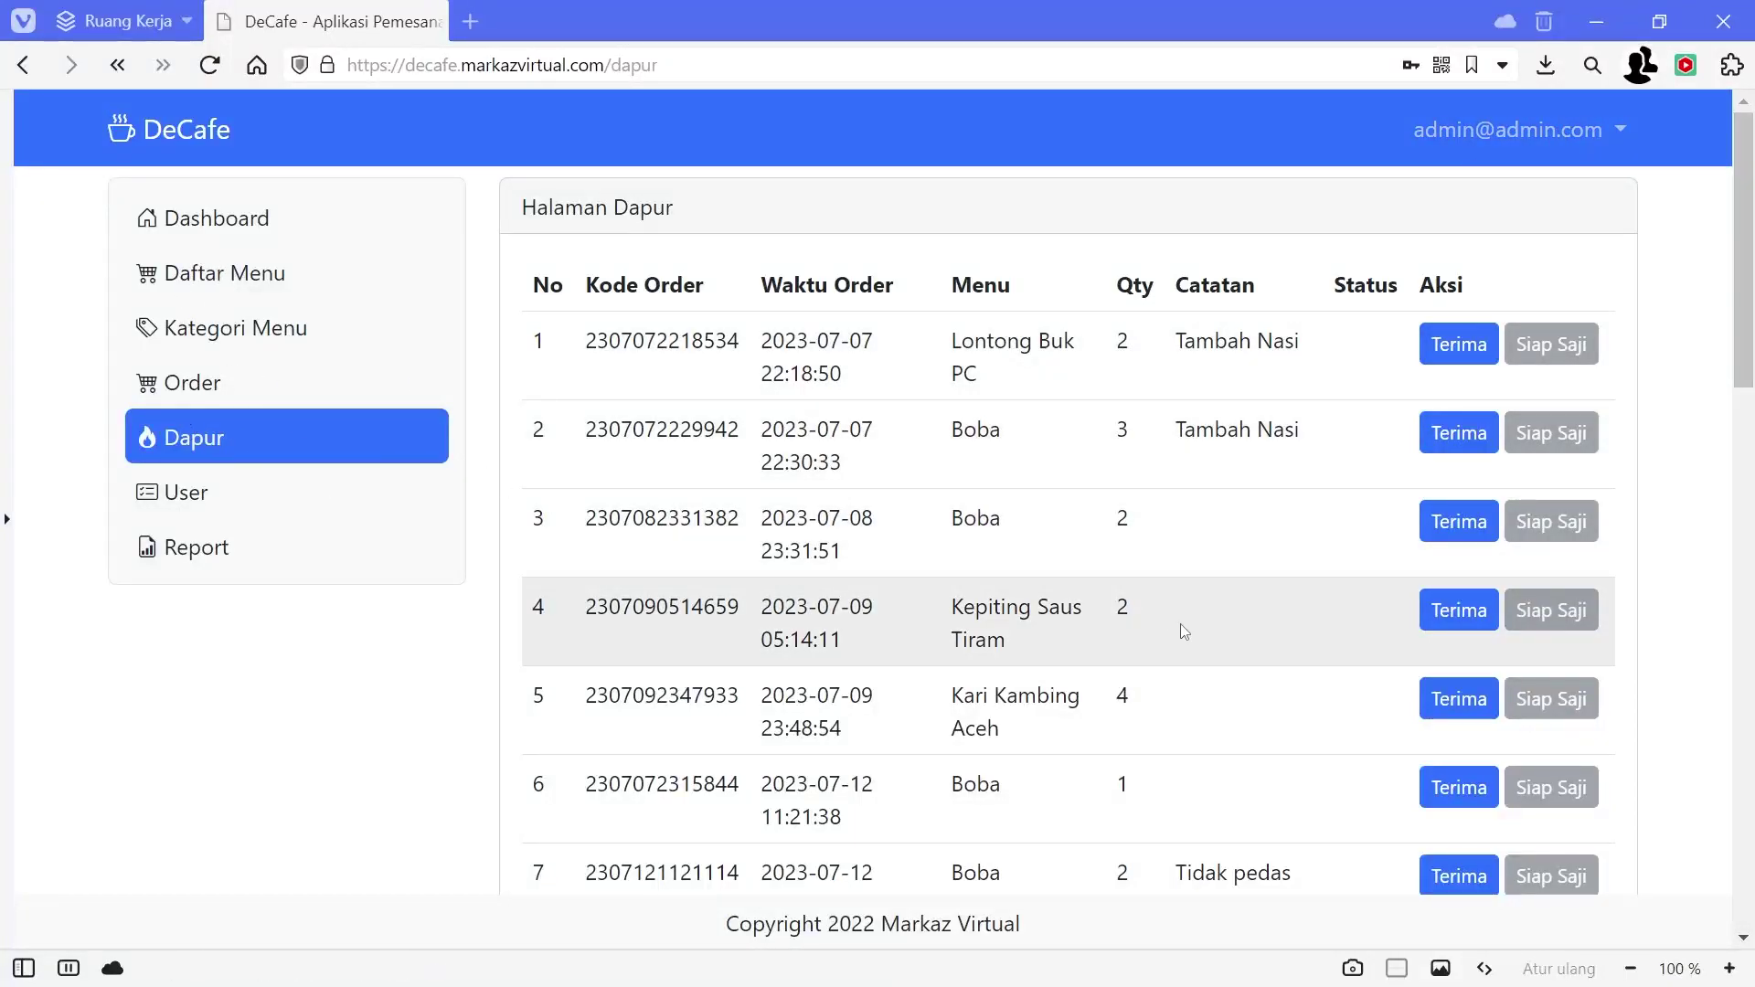
# Step: Accept the Bakso Rusa order with the note "Pedas Banget" on the Dapur page and check its row in the list
pyautogui.click(240, 503)
pyautogui.click(193, 443)
pyautogui.scroll(-15, 1371, 611)
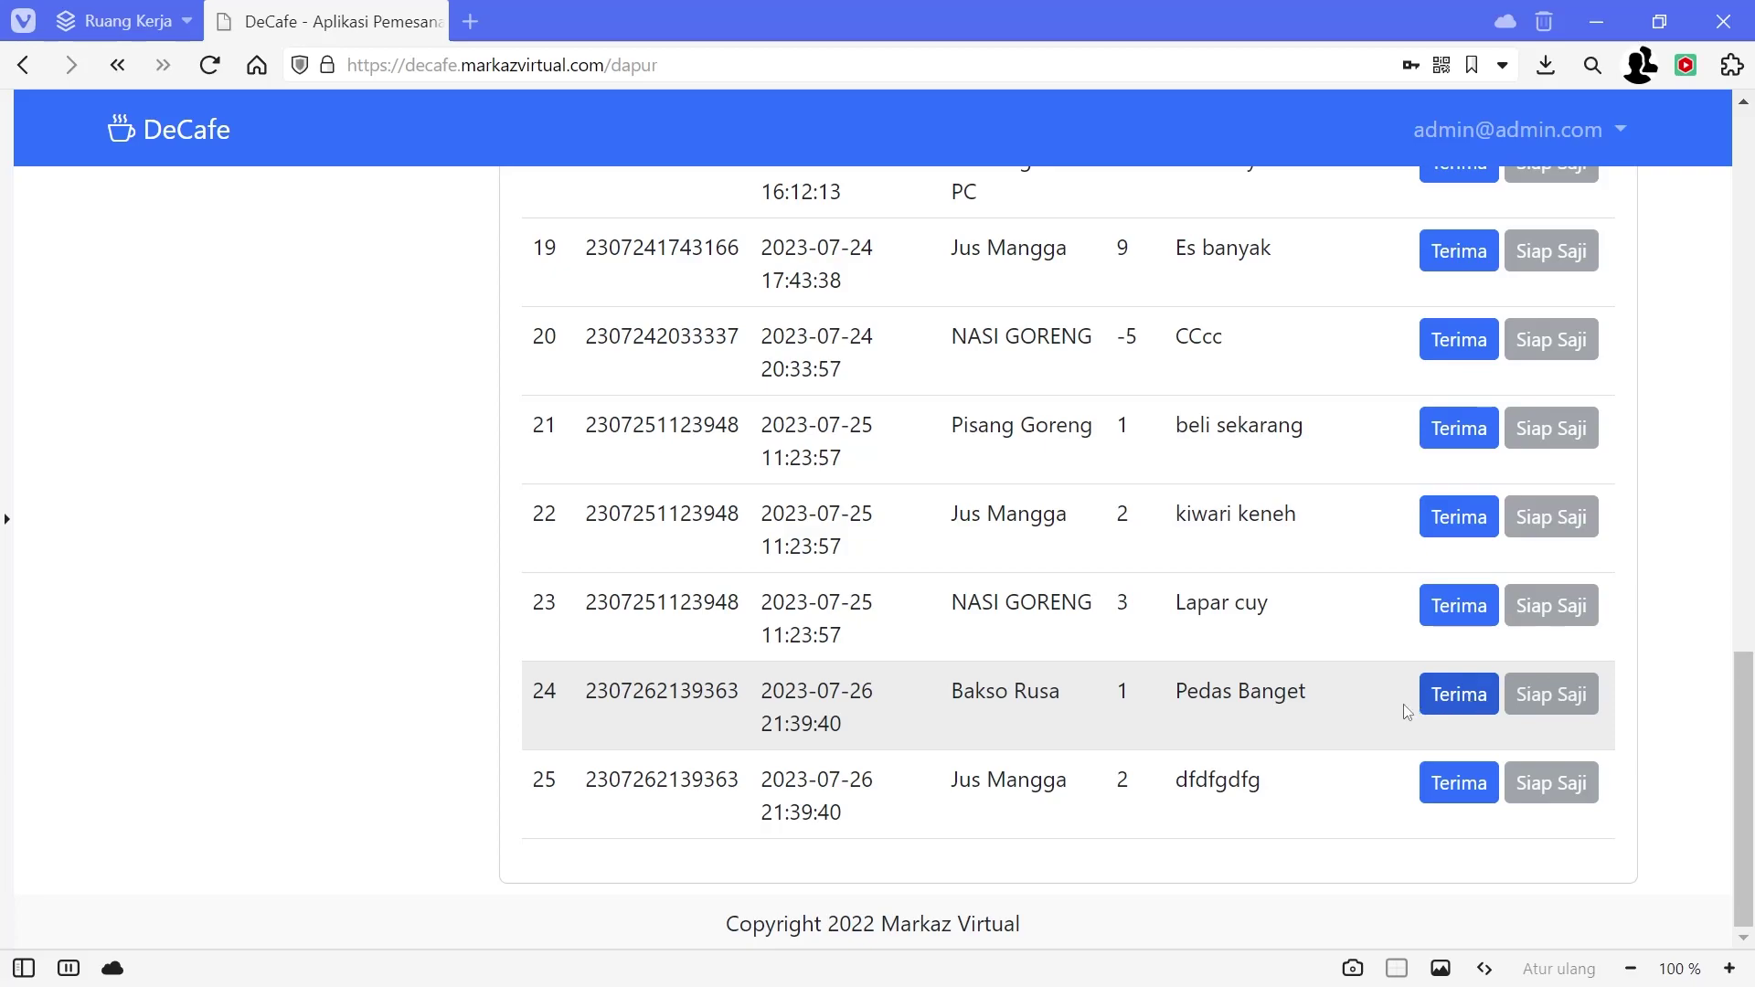
pyautogui.click(1476, 699)
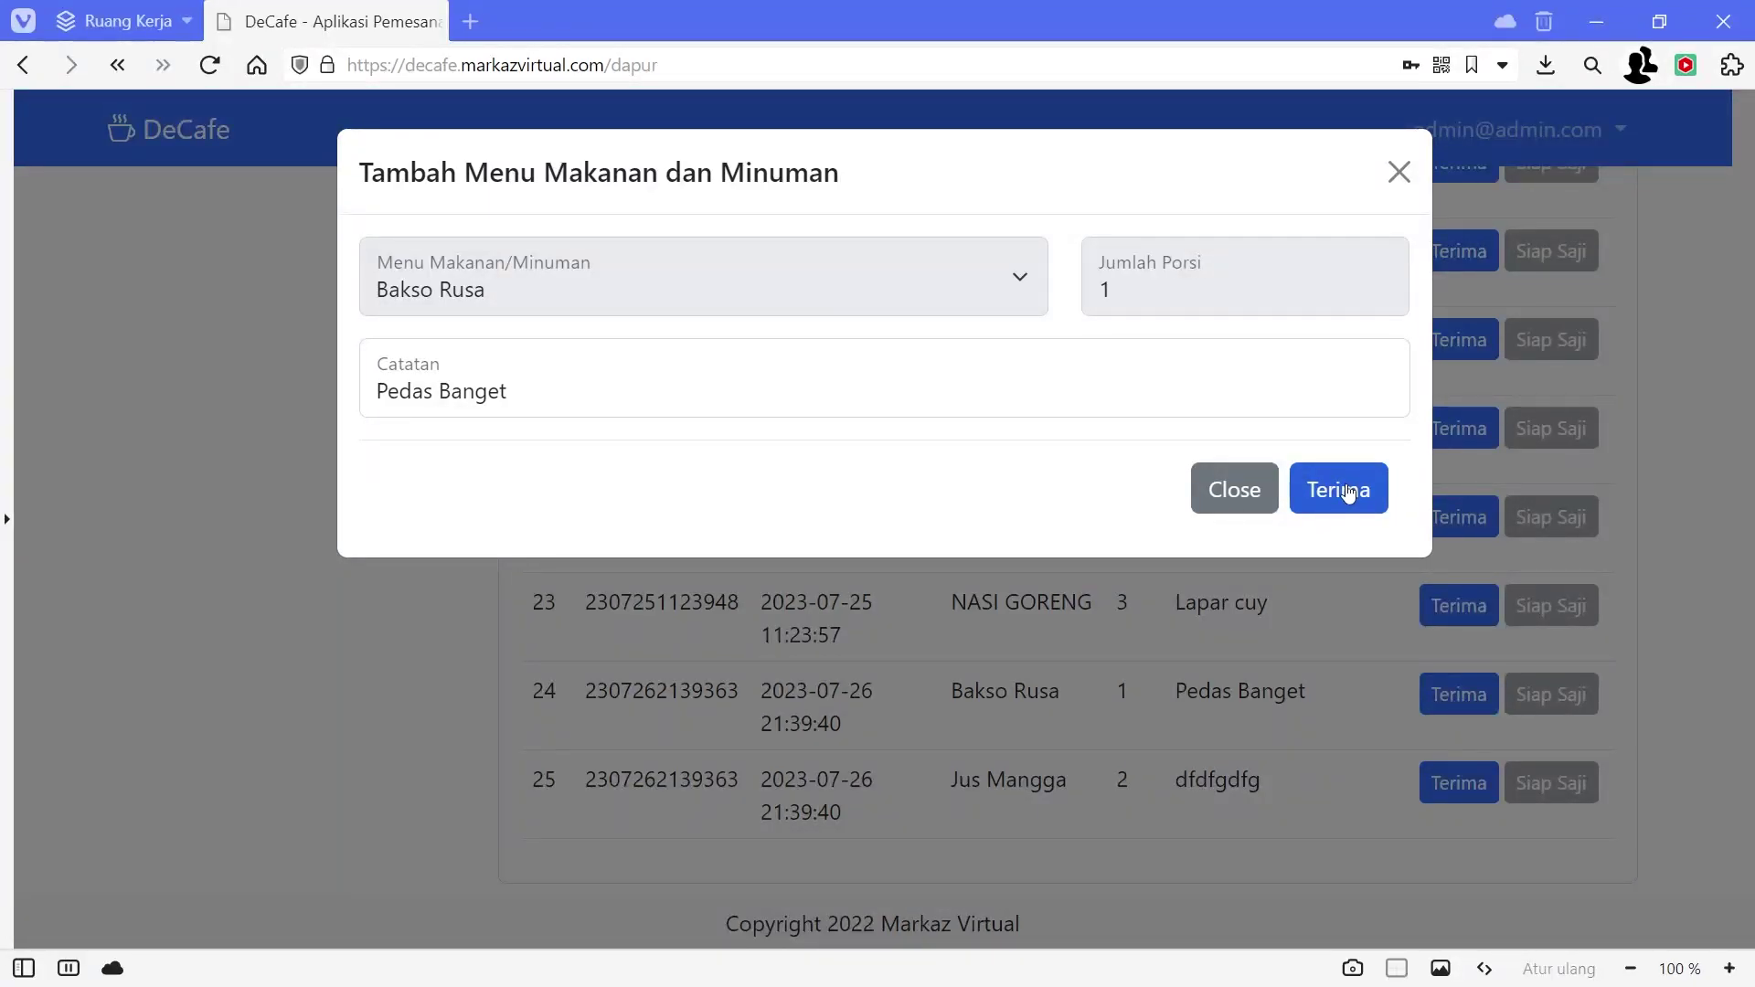
pyautogui.click(1340, 490)
pyautogui.click(679, 256)
pyautogui.scroll(-10, 1308, 695)
pyautogui.scroll(-10, 1312, 702)
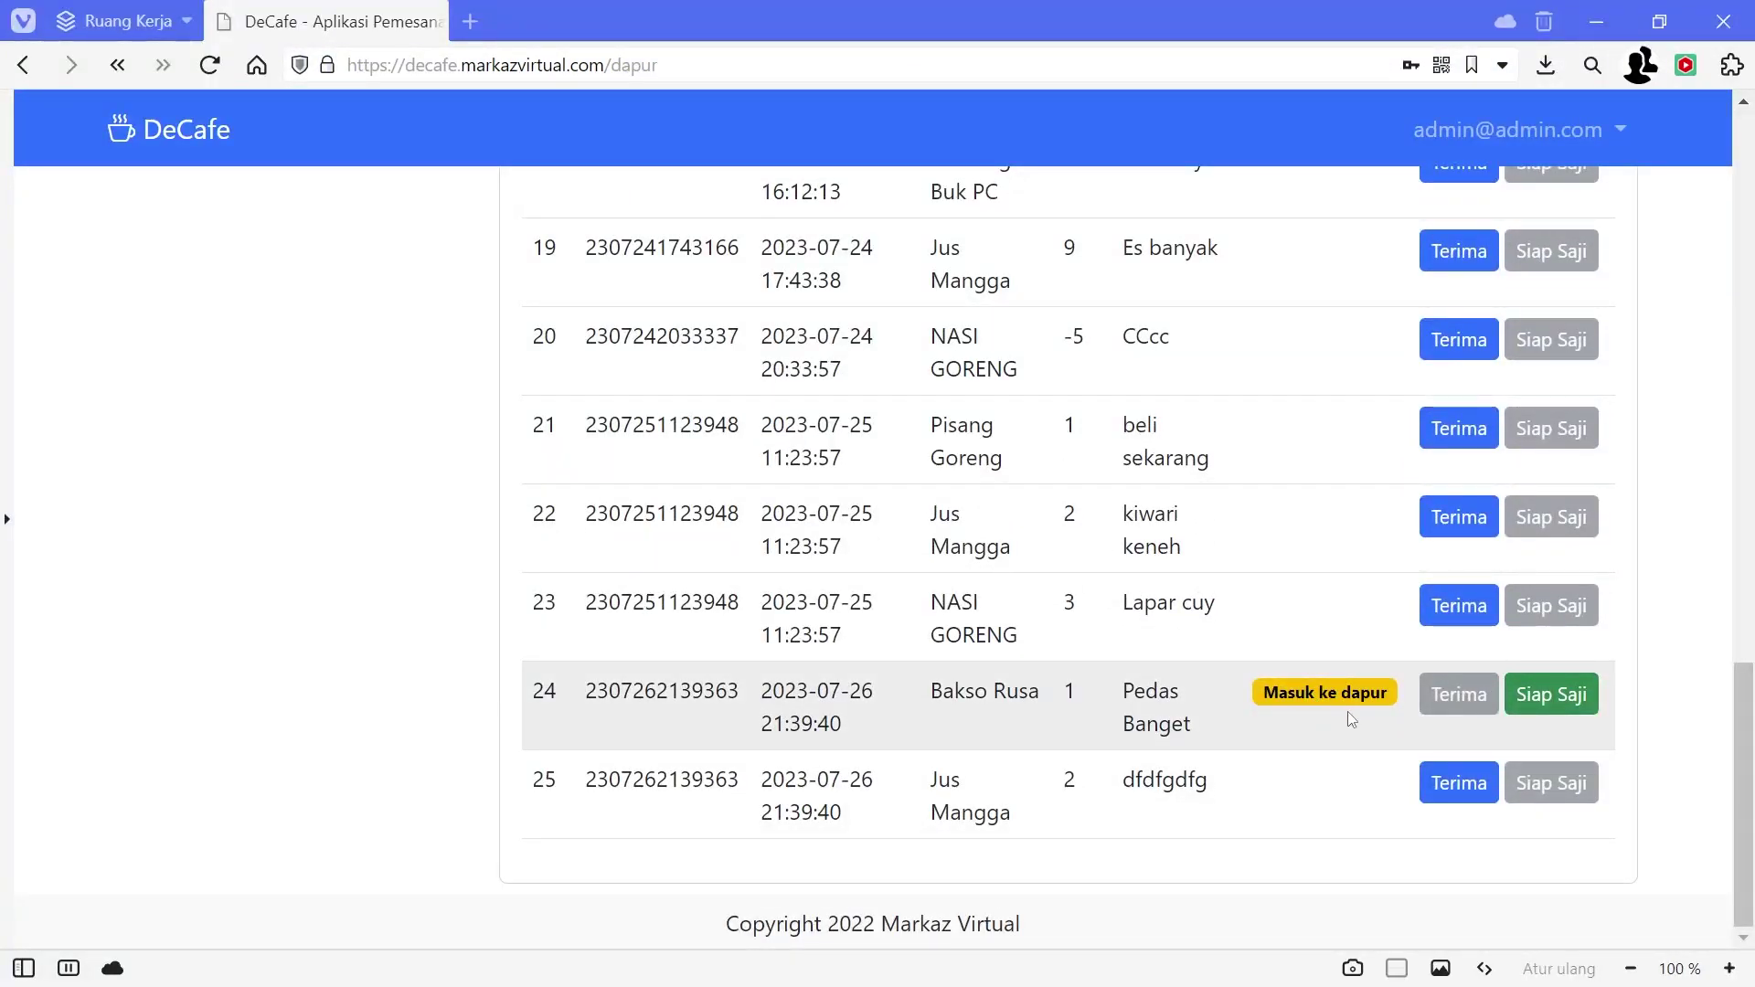
# Step: Open the details of the newest order, for table 2, on the Order page and inspect the status of Bakso Rusa
pyautogui.scroll(20, 1336, 713)
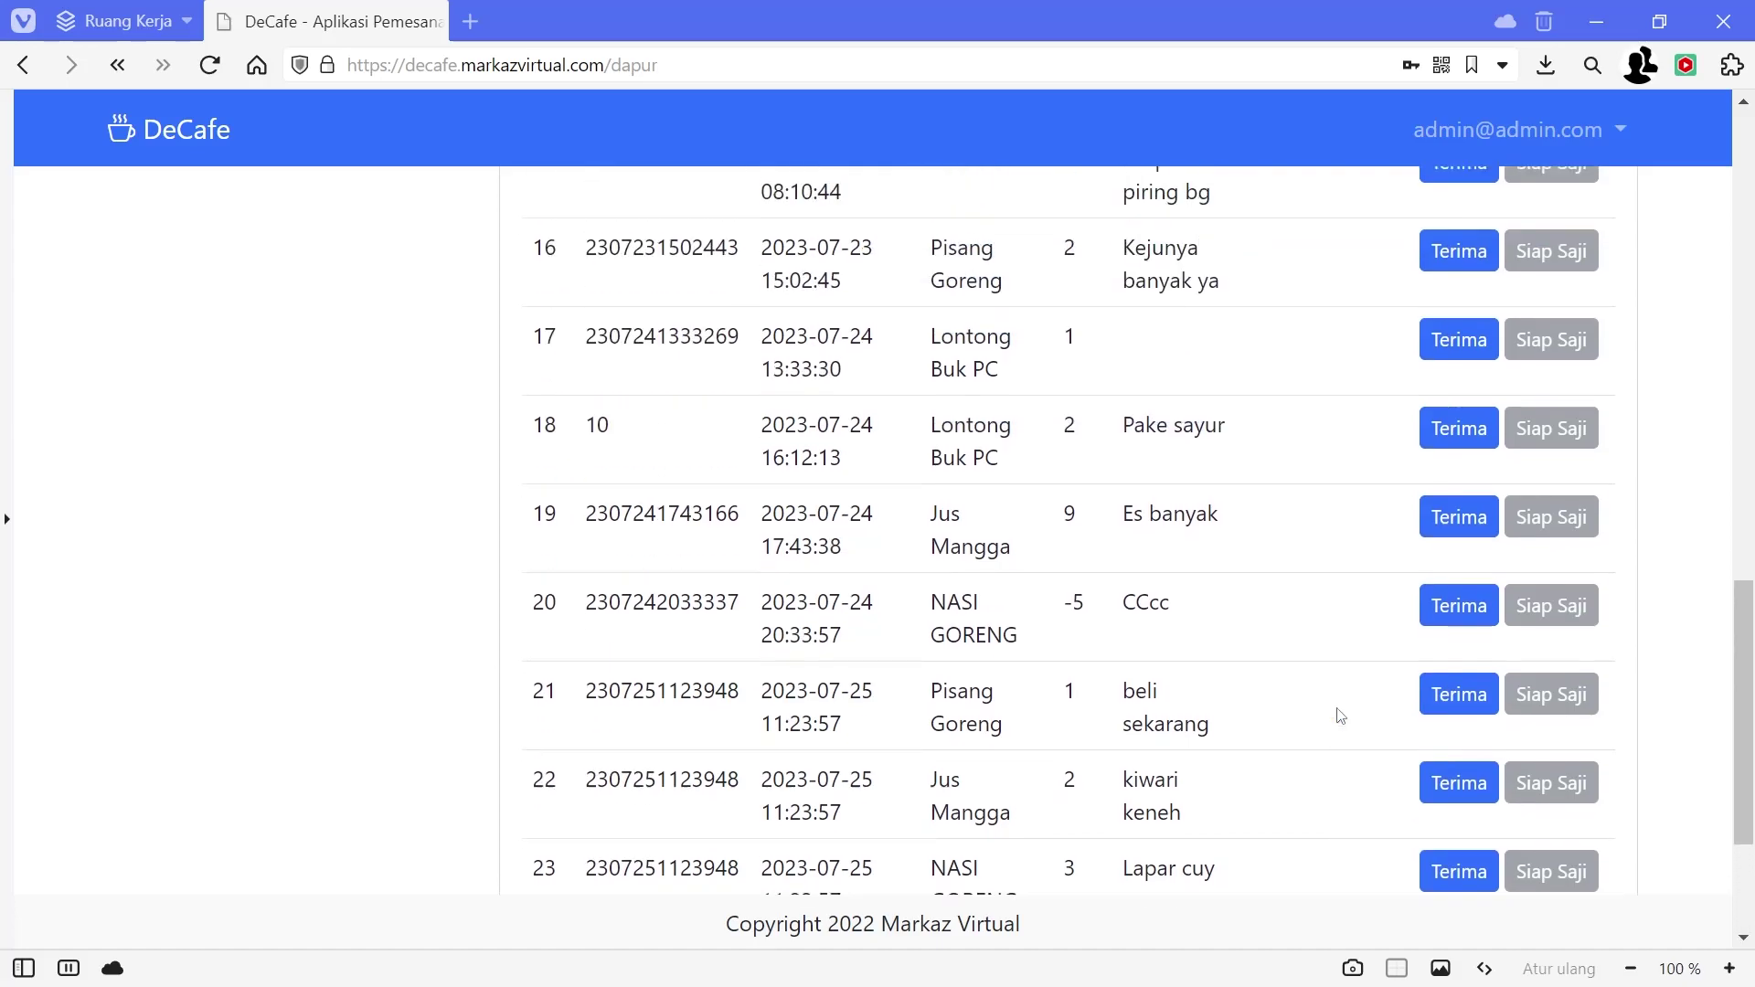
pyautogui.click(205, 380)
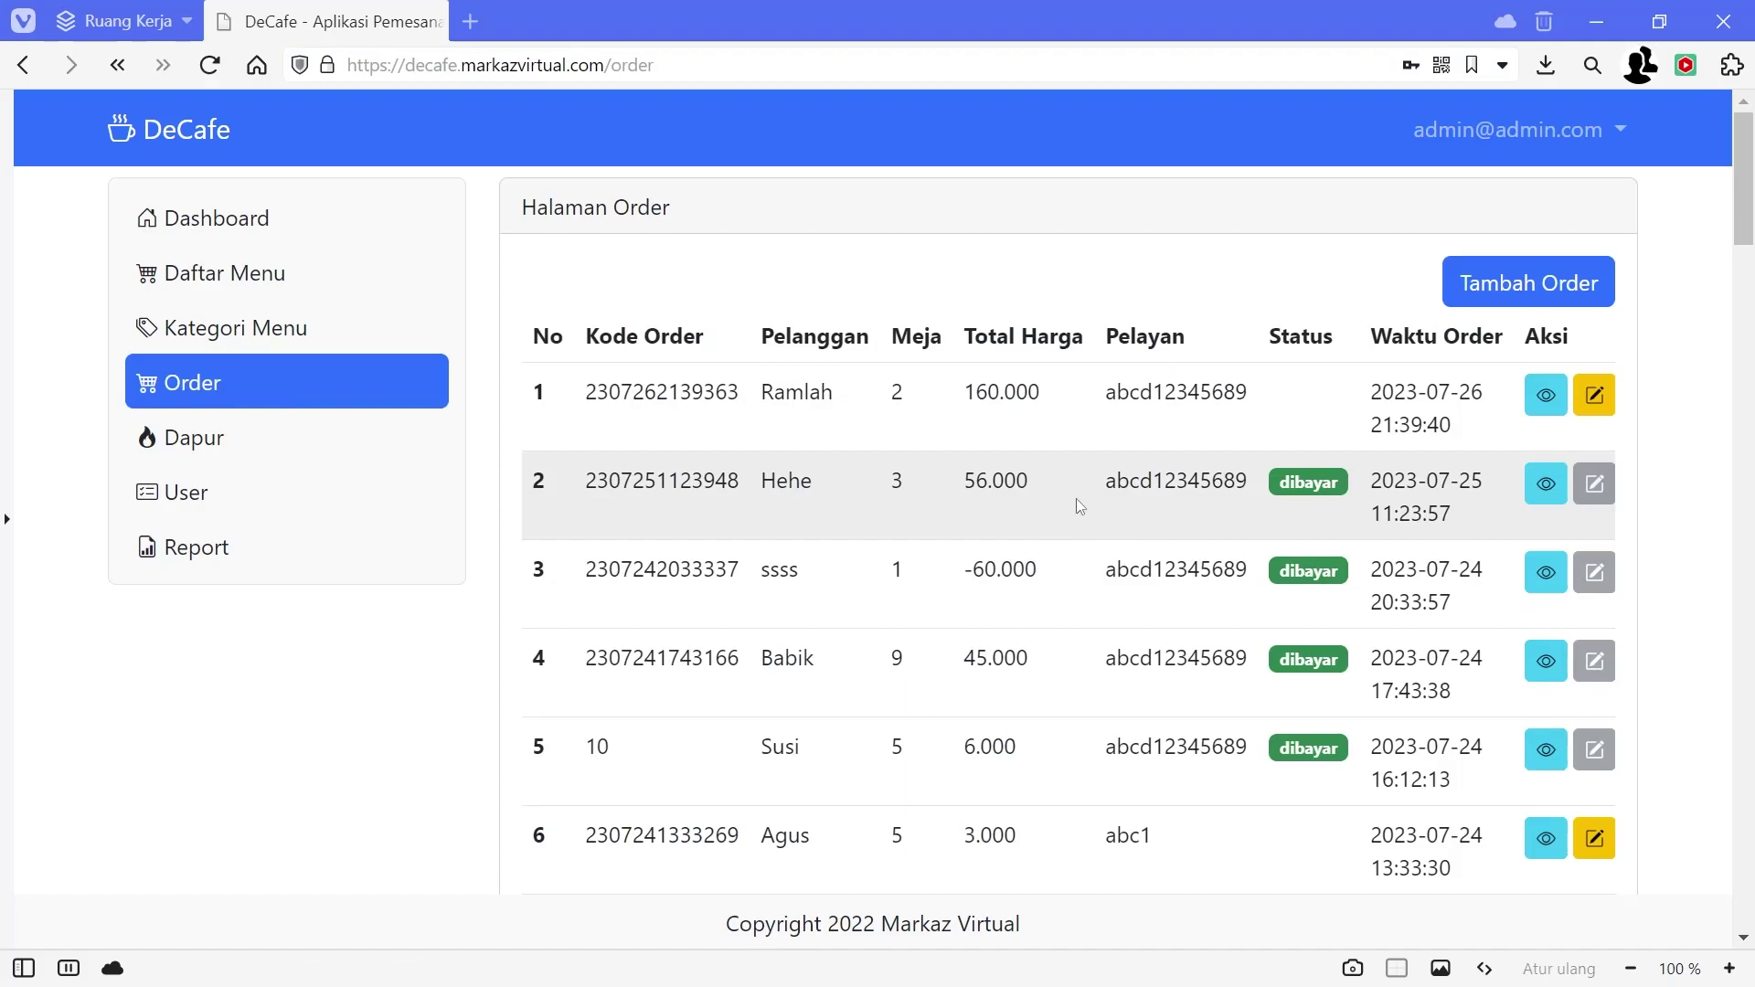
pyautogui.click(1545, 395)
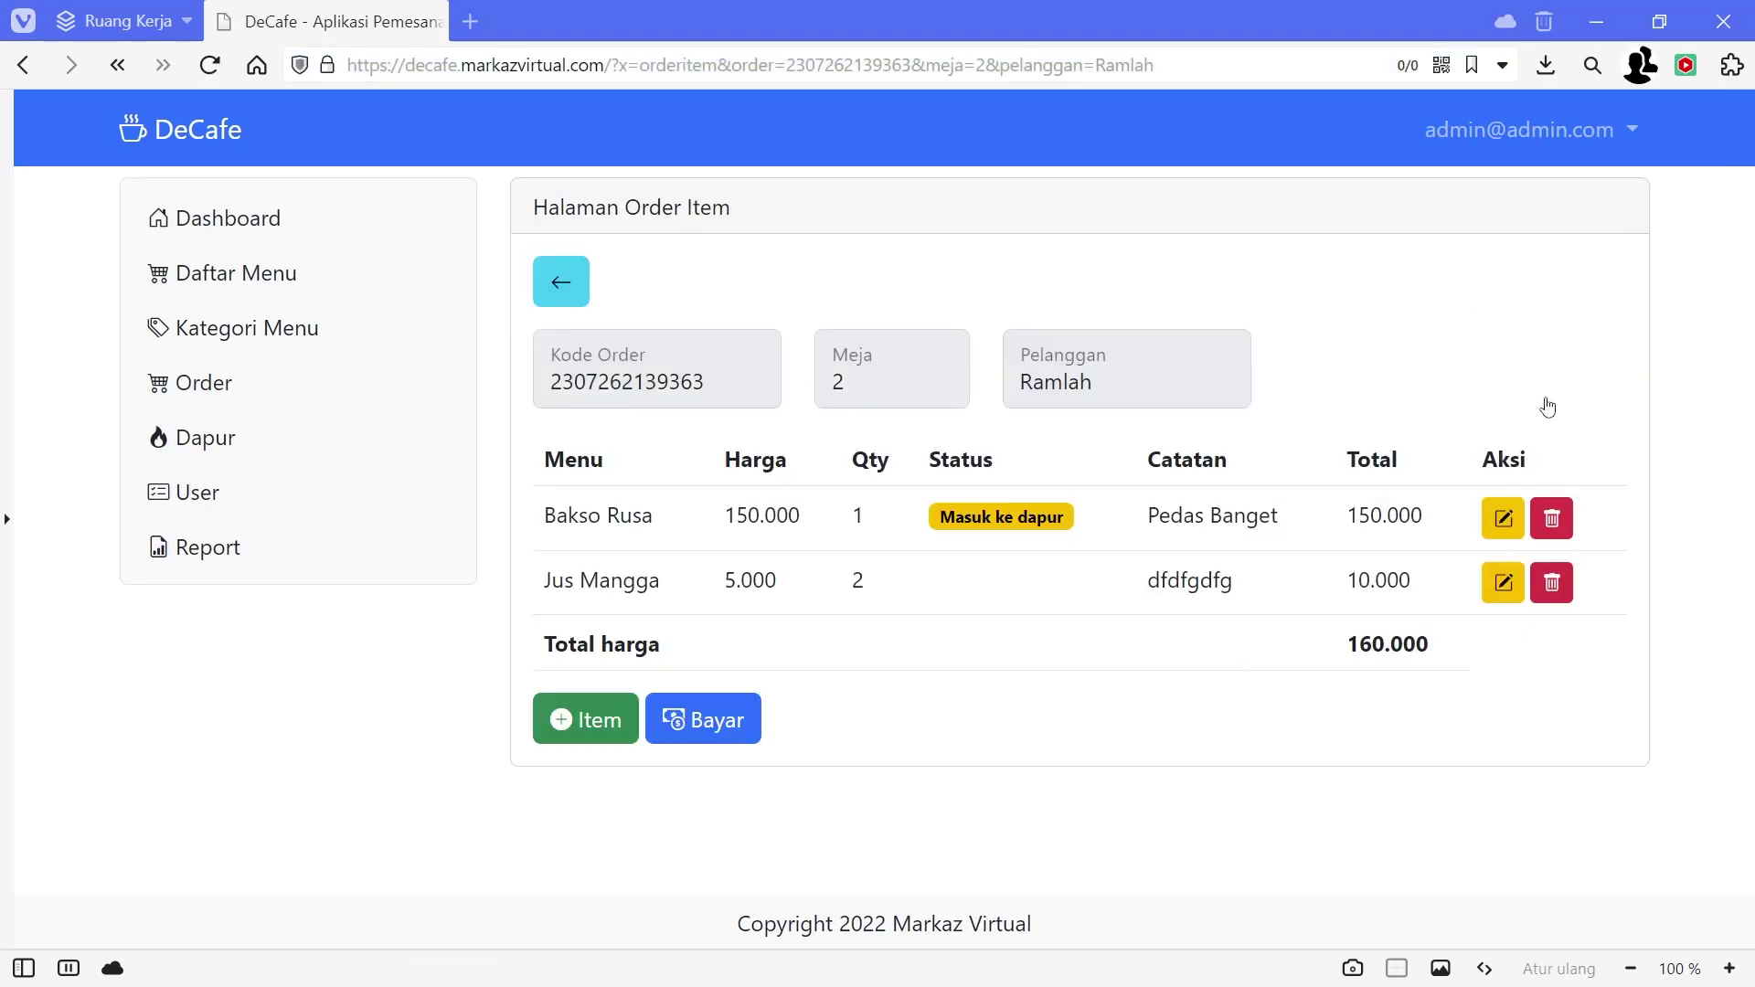
pyautogui.moveTo(1071, 518); pyautogui.dragTo(945, 524)
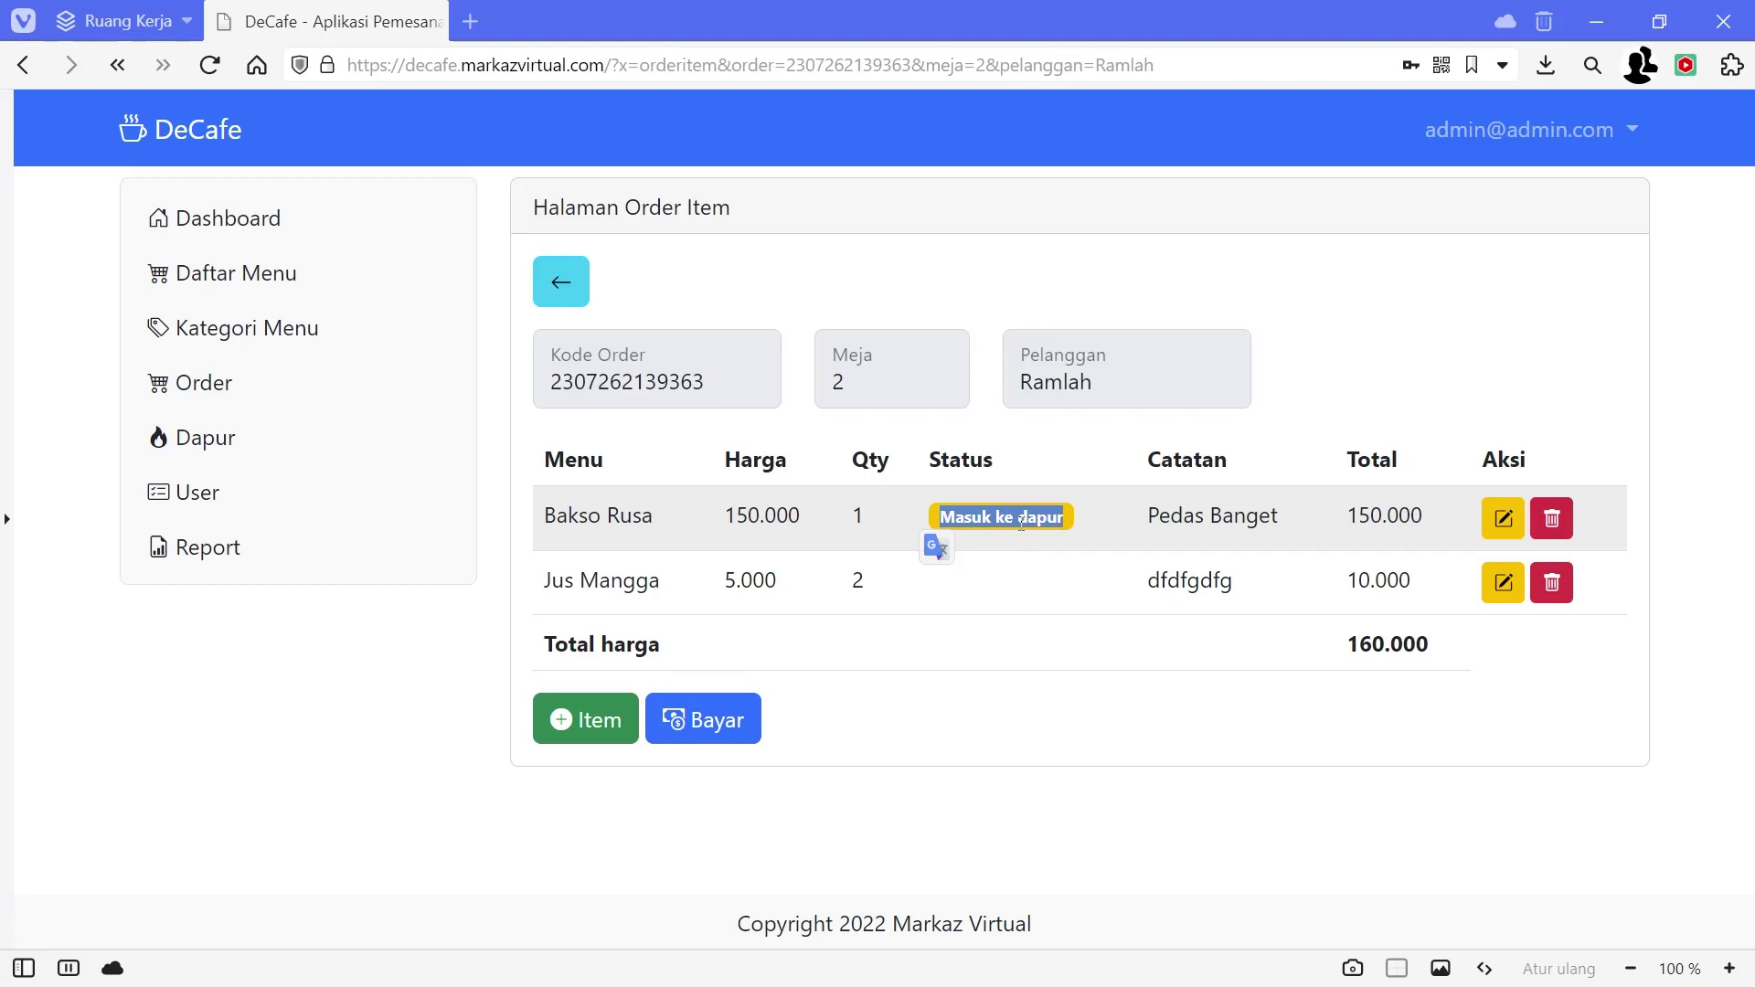
pyautogui.click(1080, 519)
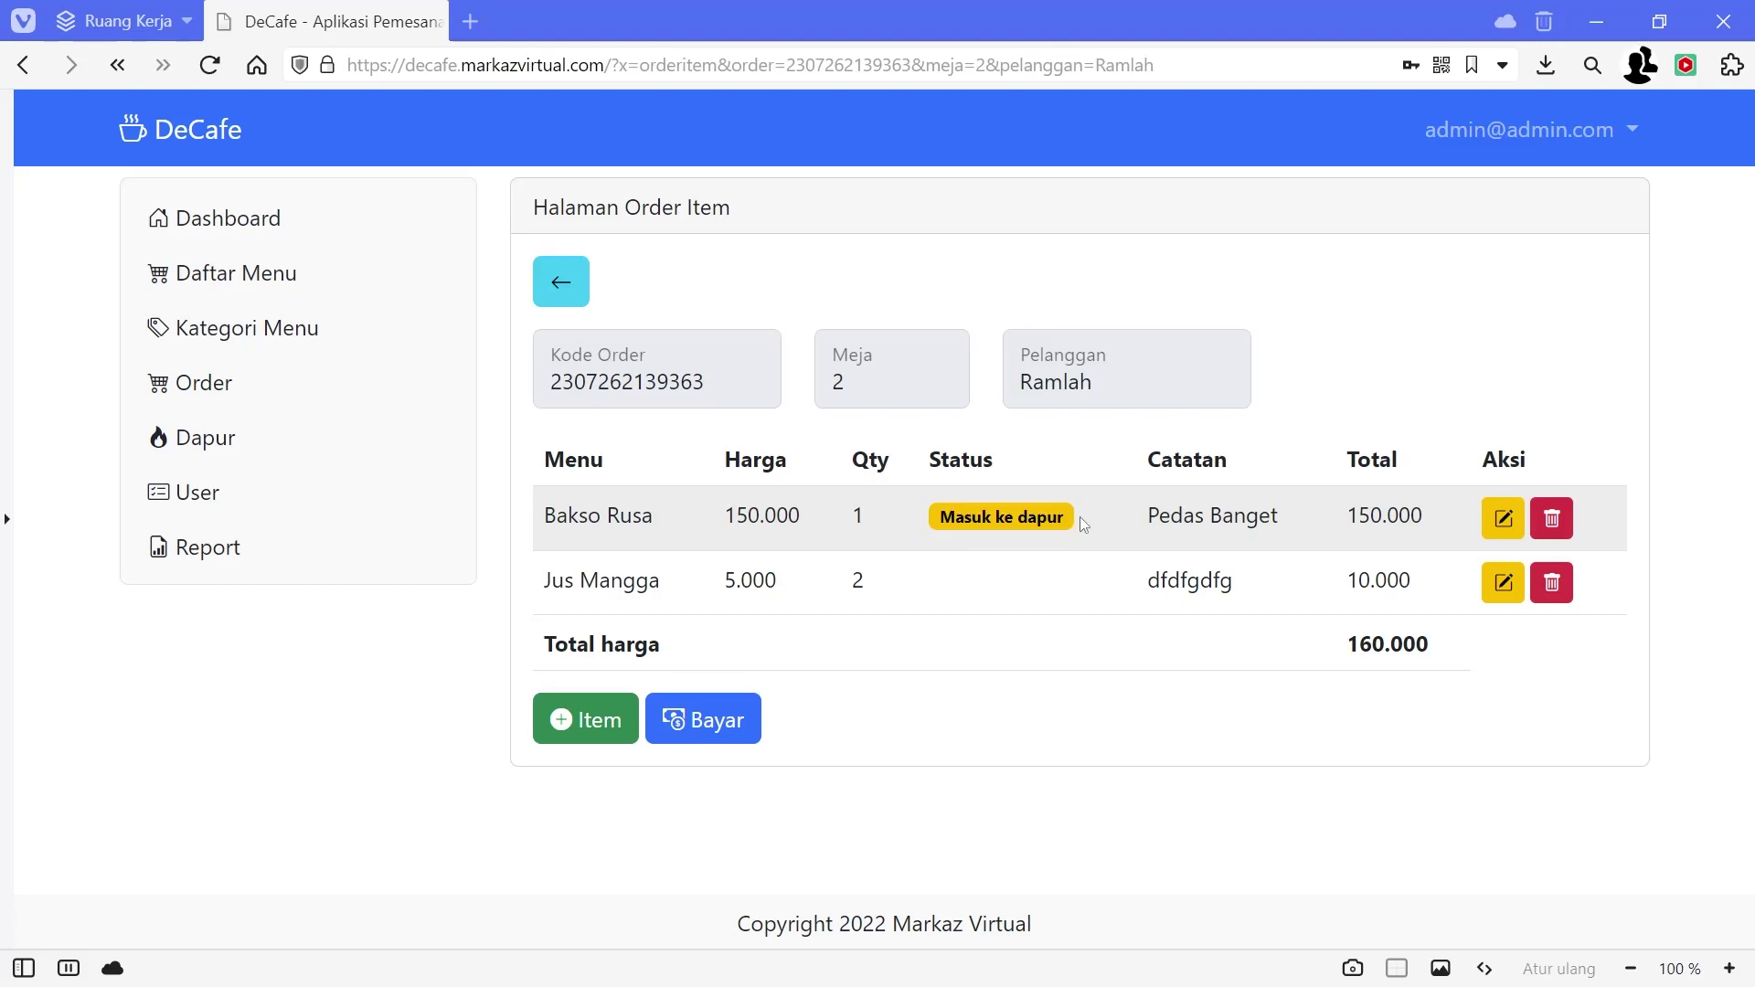
# Step: Mark the Bakso Rusa order with the note "Pedas Banget" as Siap Saji on the Dapur page
pyautogui.click(224, 441)
pyautogui.scroll(-9, 1235, 631)
pyautogui.scroll(-10, 1235, 637)
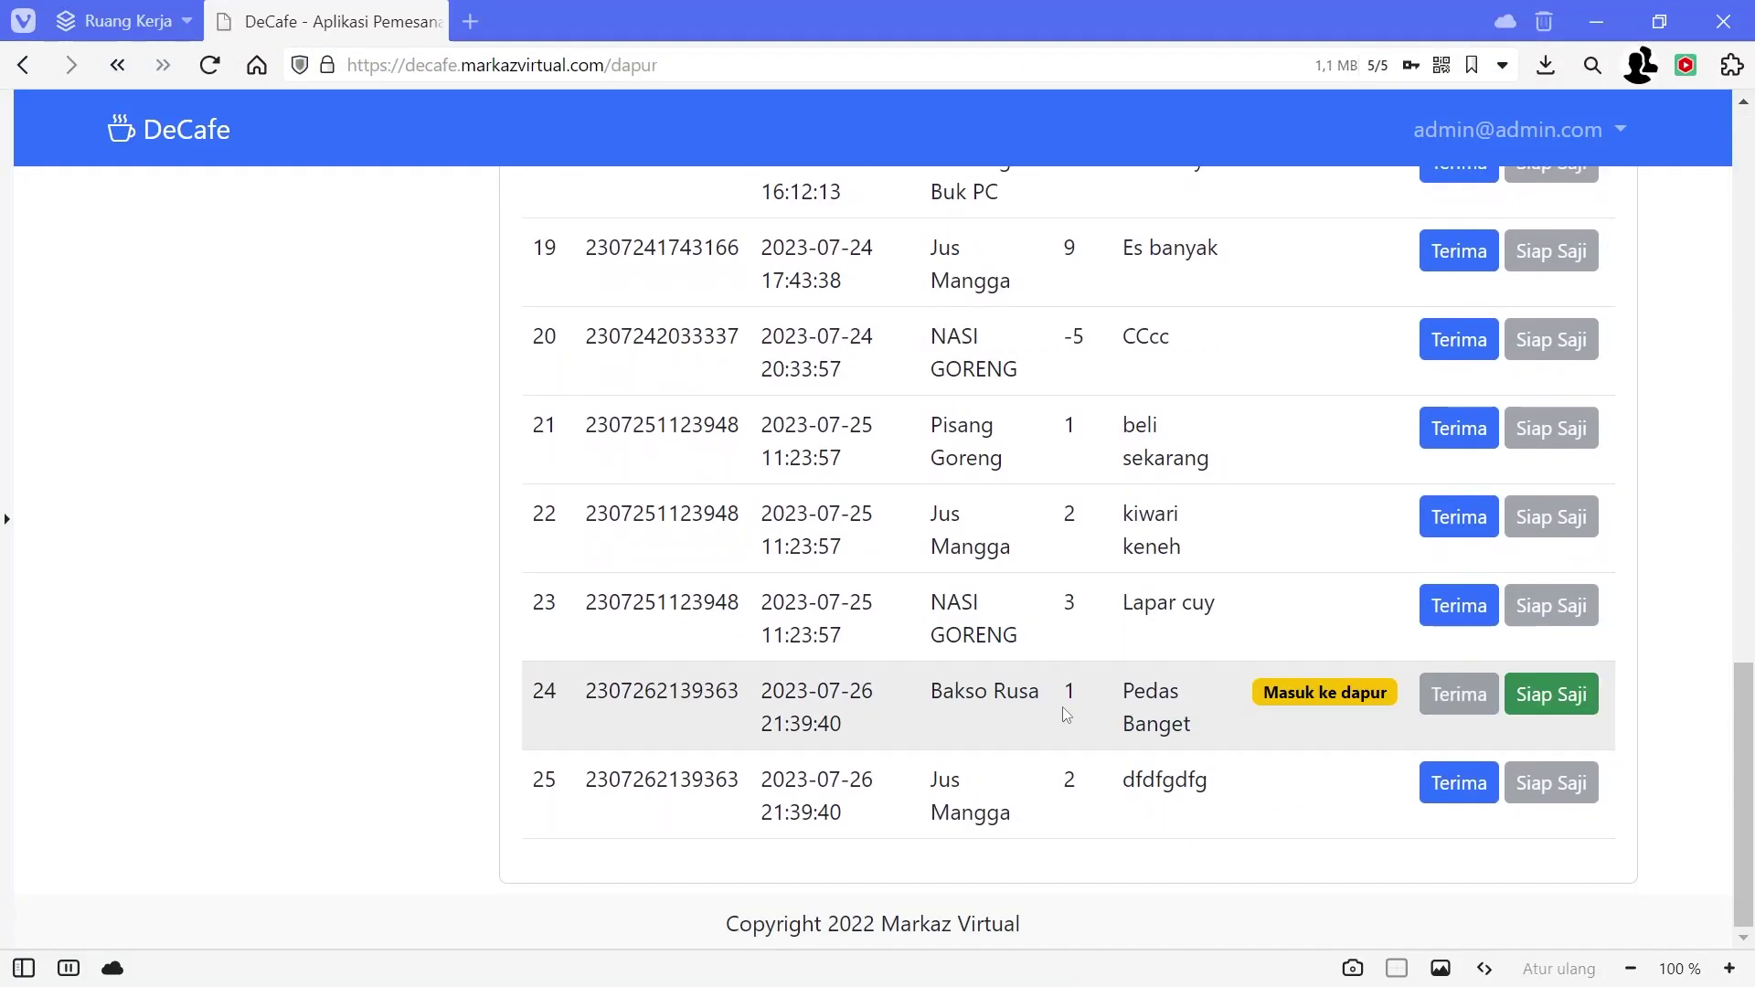
pyautogui.click(1560, 697)
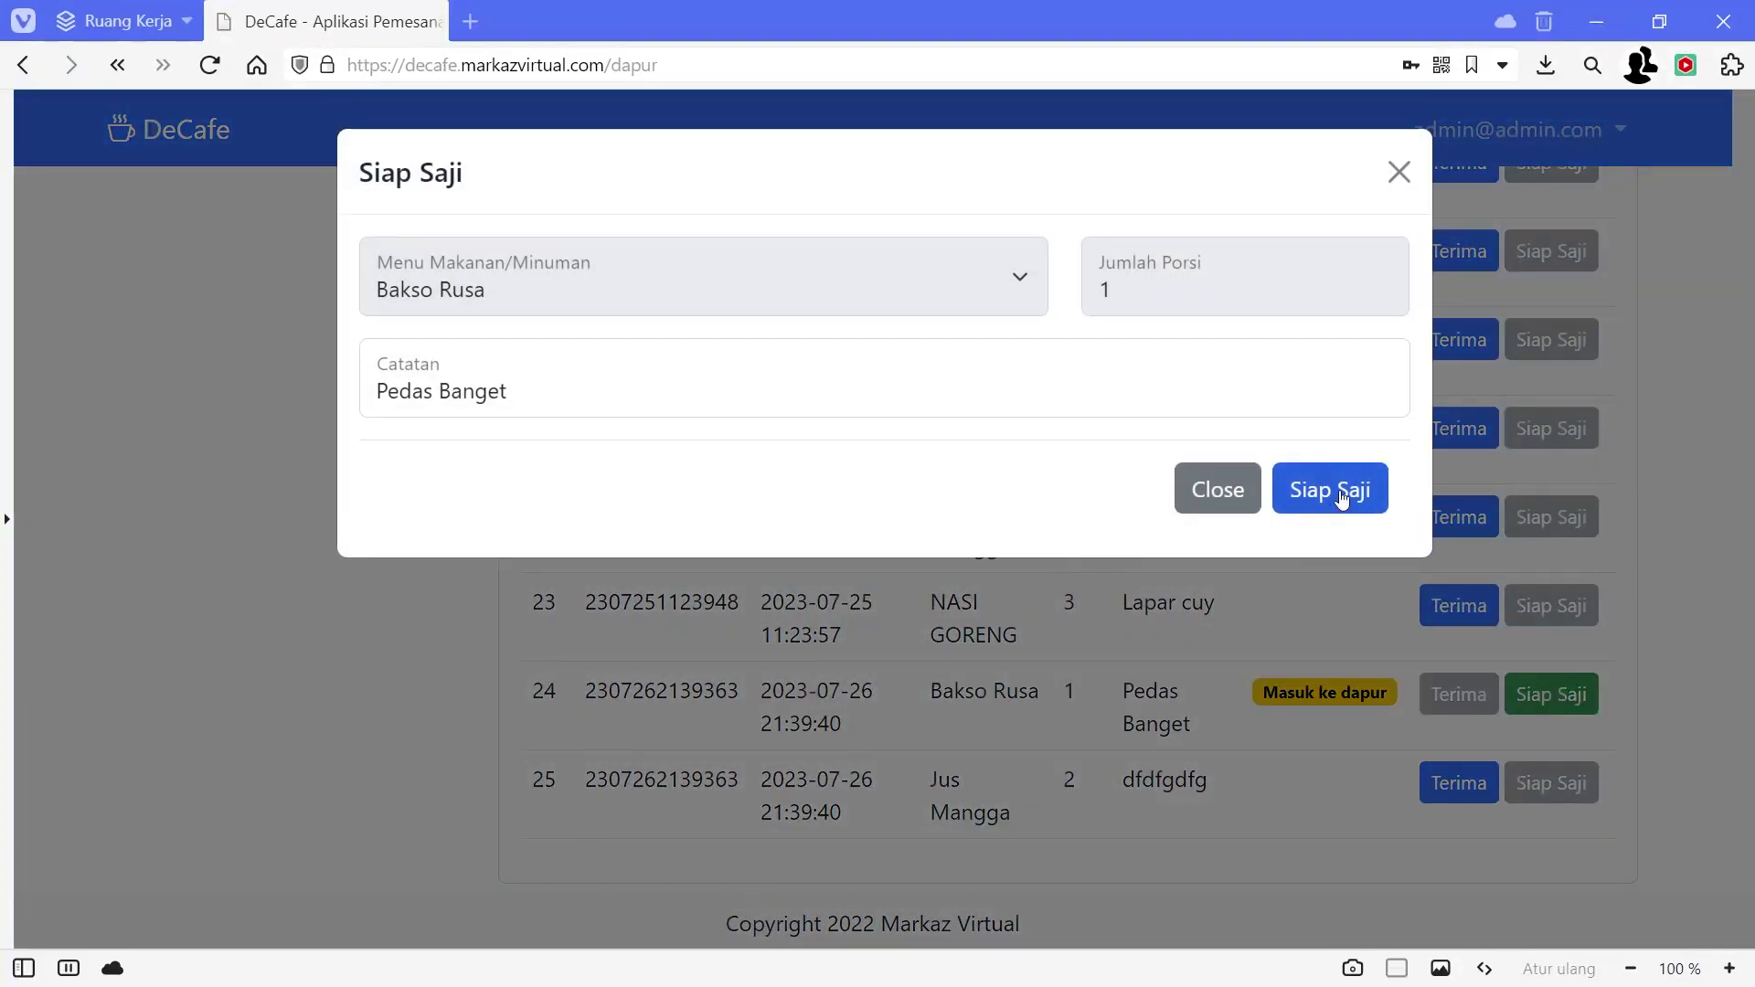
pyautogui.click(1342, 491)
pyautogui.click(676, 257)
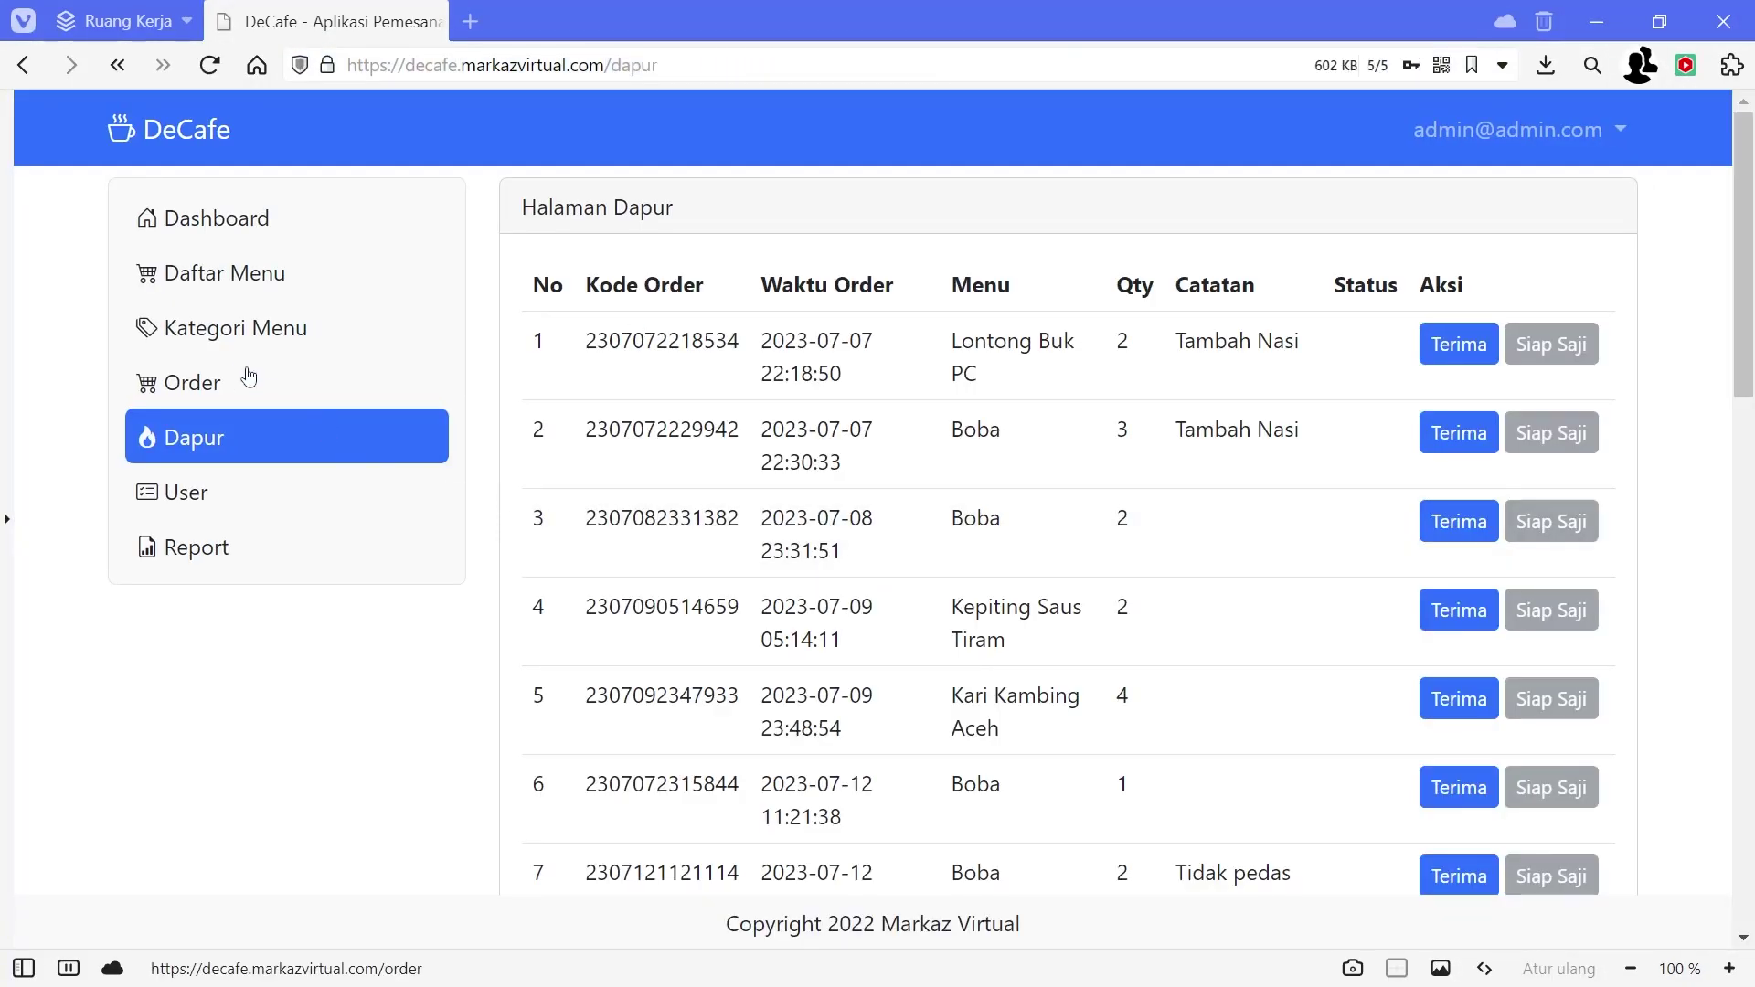
# Step: Reopen the details of the newest order, for table 2, on the Order page and check the status of Bakso Rusa
pyautogui.click(222, 387)
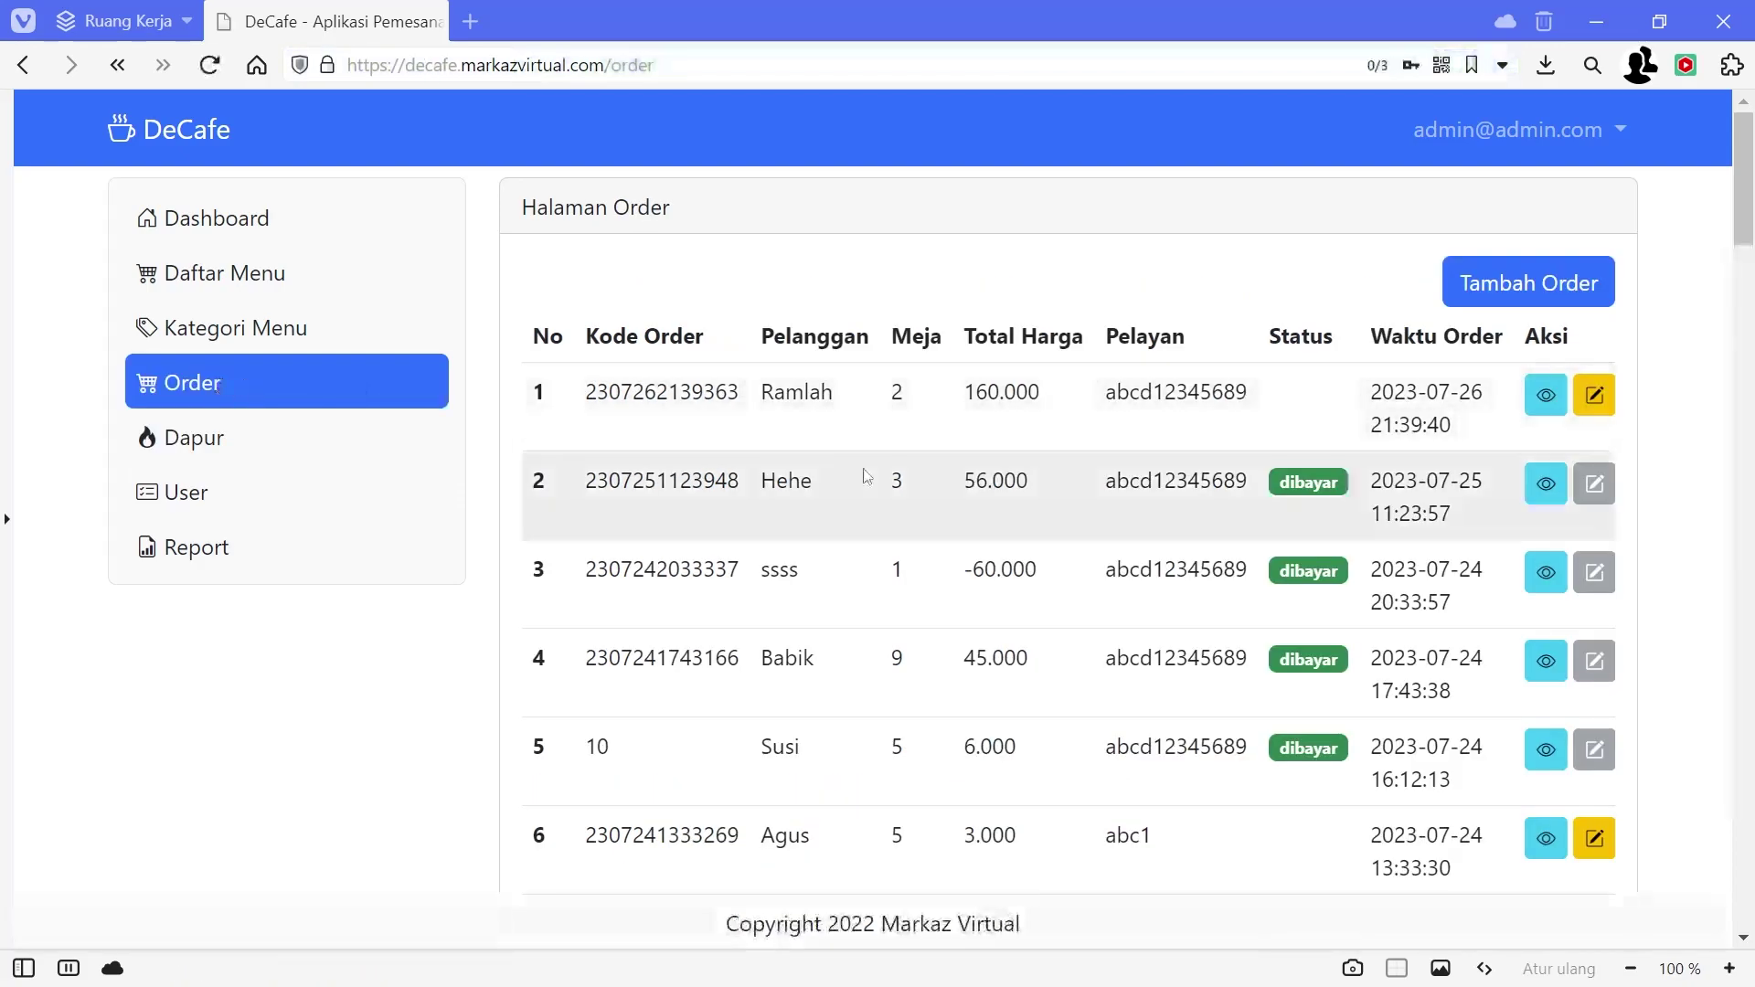
pyautogui.click(1544, 393)
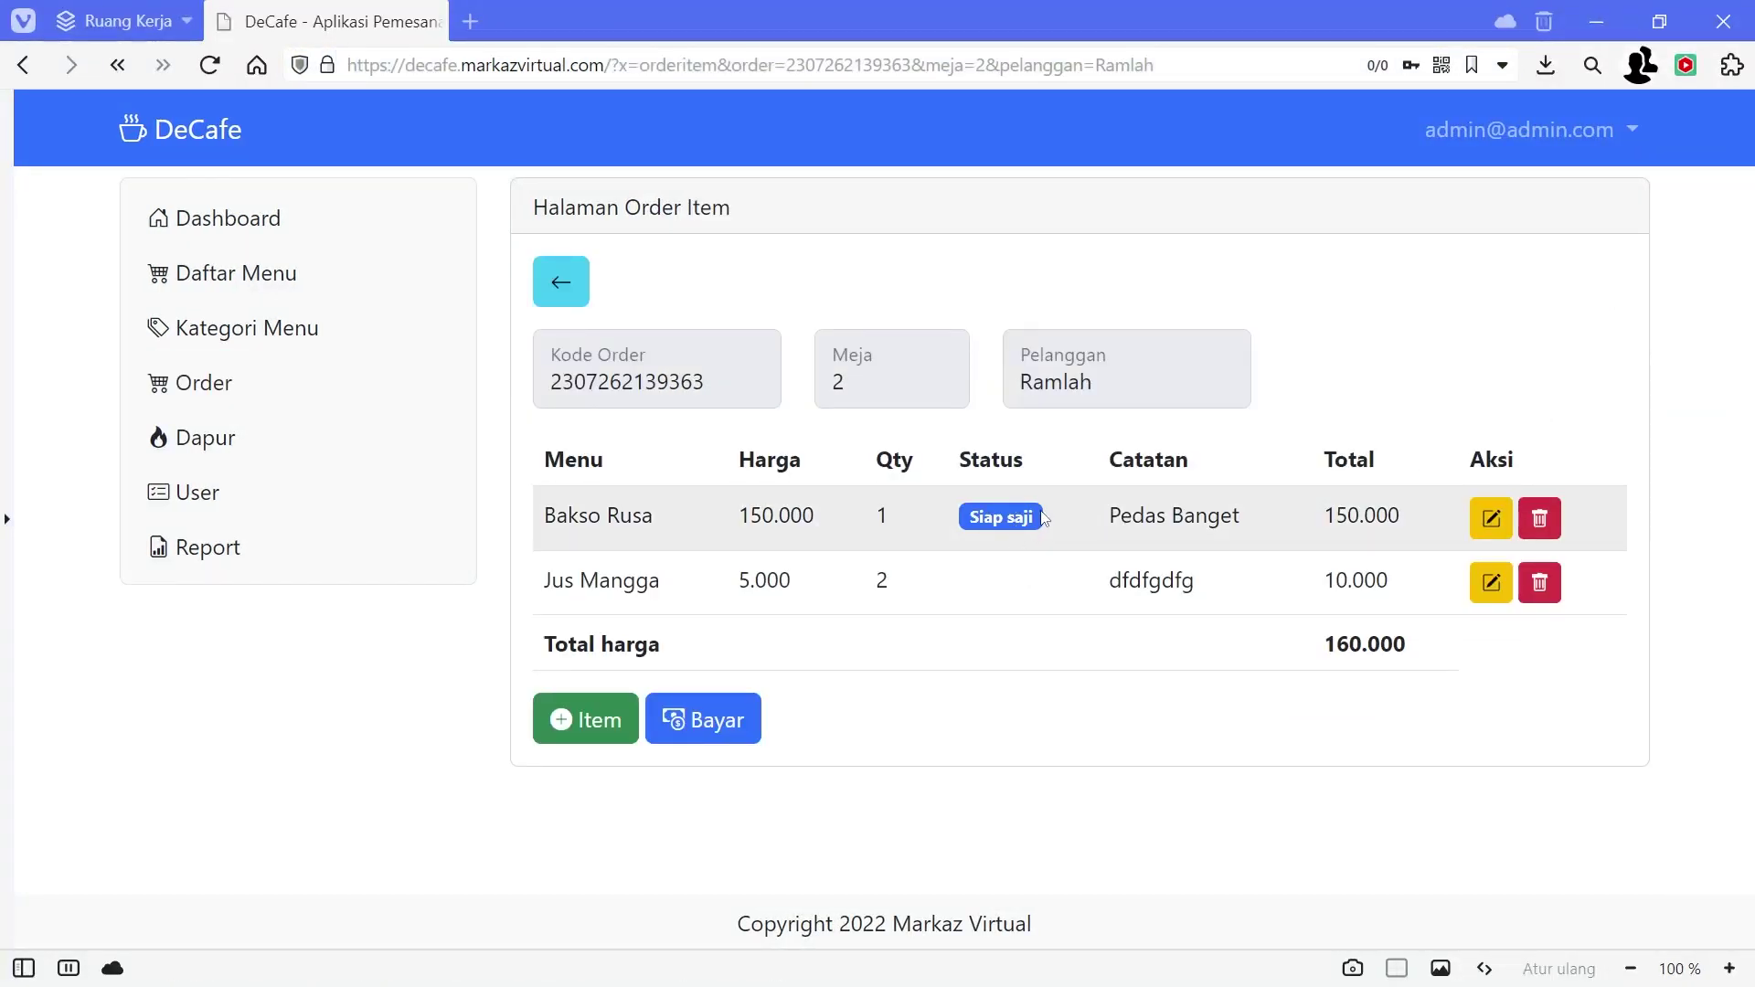
pyautogui.doubleClick(978, 518)
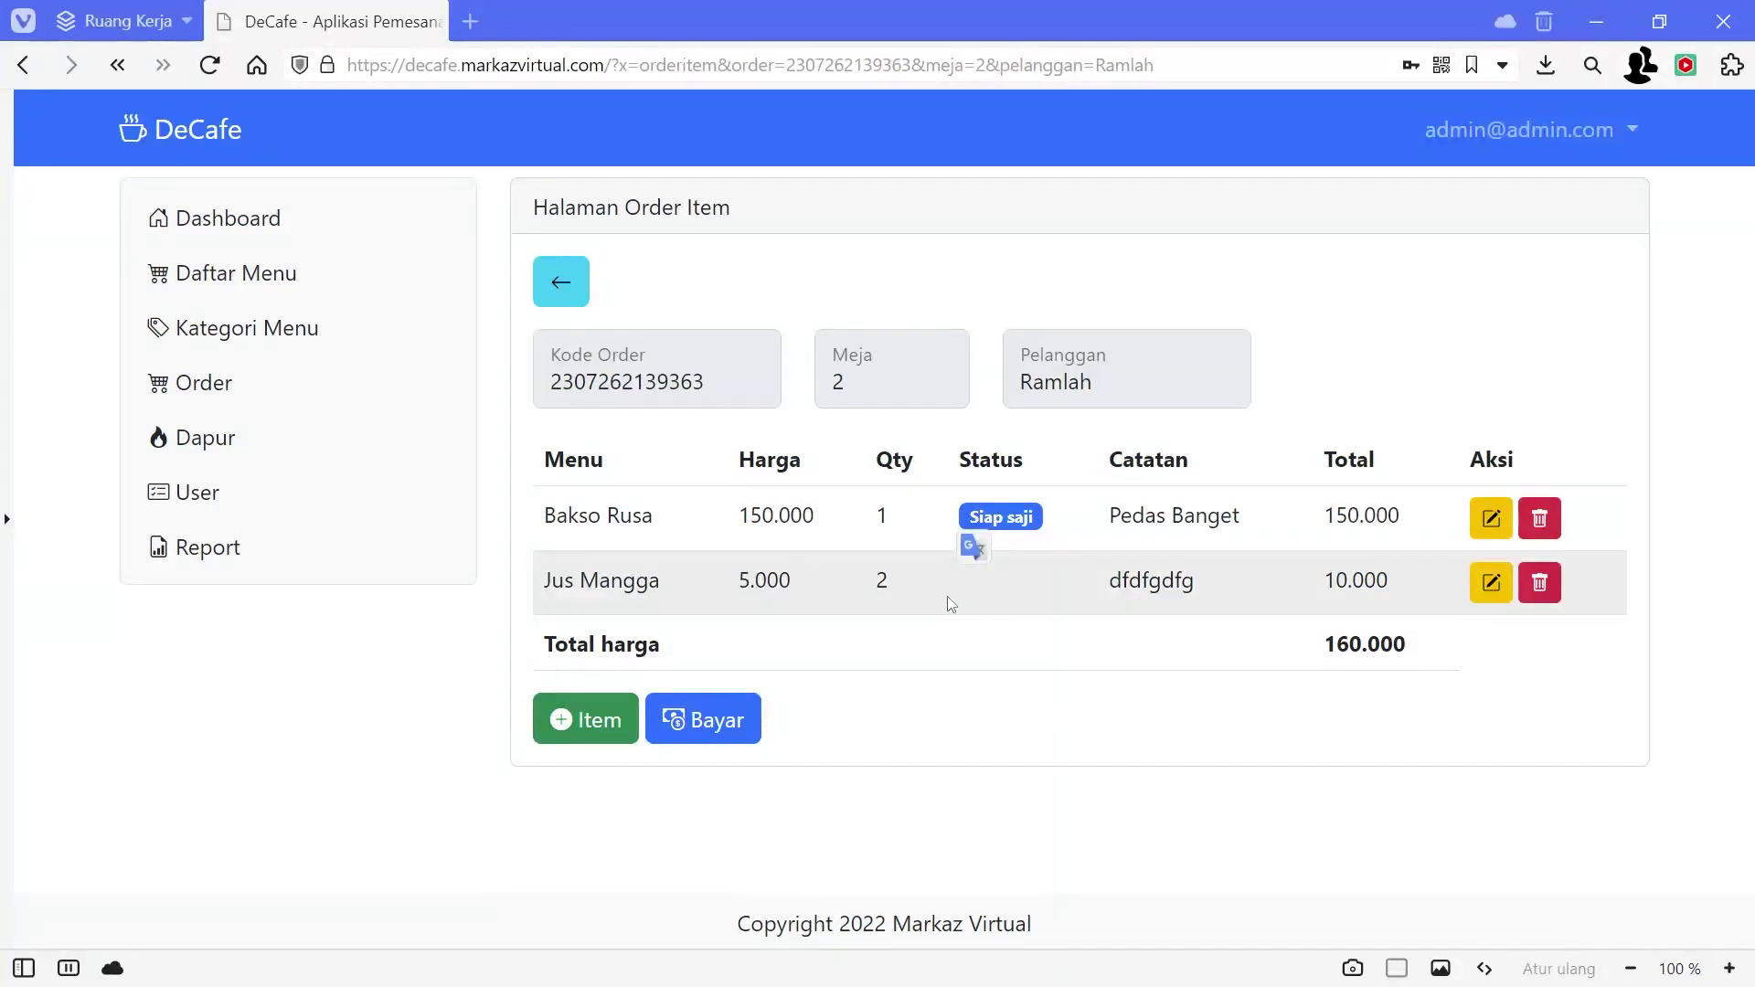
pyautogui.moveTo(666, 519); pyautogui.dragTo(547, 523)
# Step: Check the end of the kitchen list on the Dapur page, and return to the details of the newest order on the Order page
pyautogui.click(216, 439)
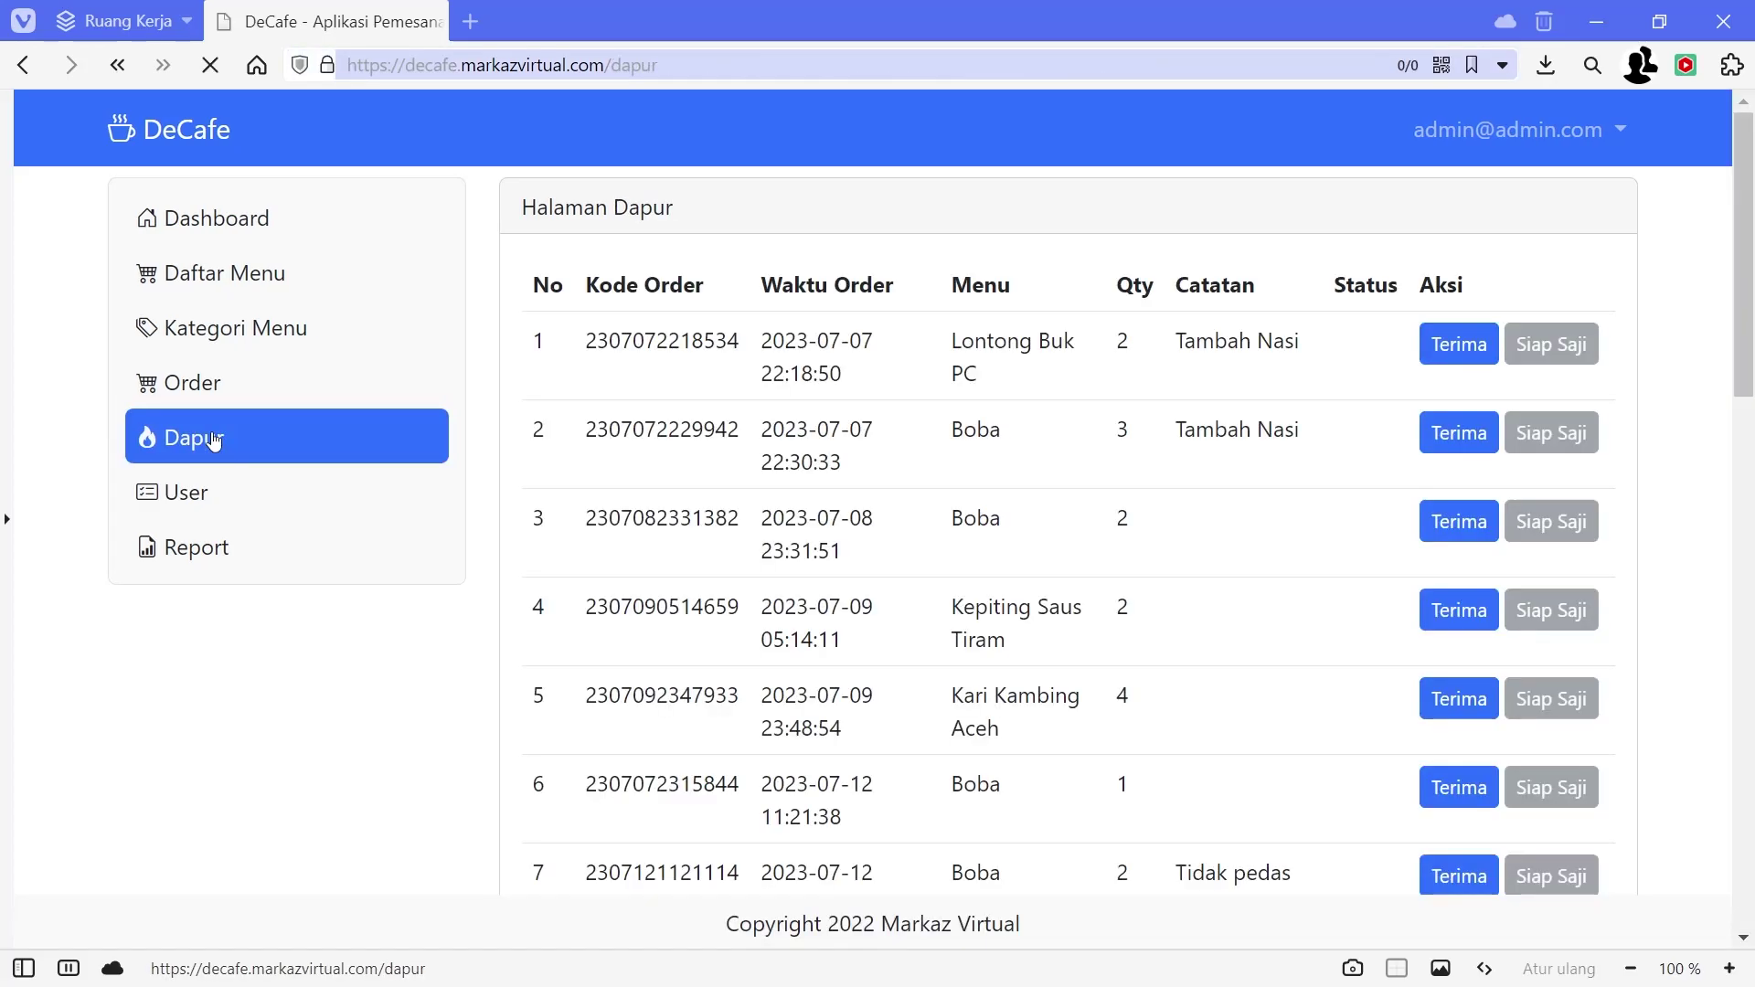
pyautogui.scroll(-15, 1235, 576)
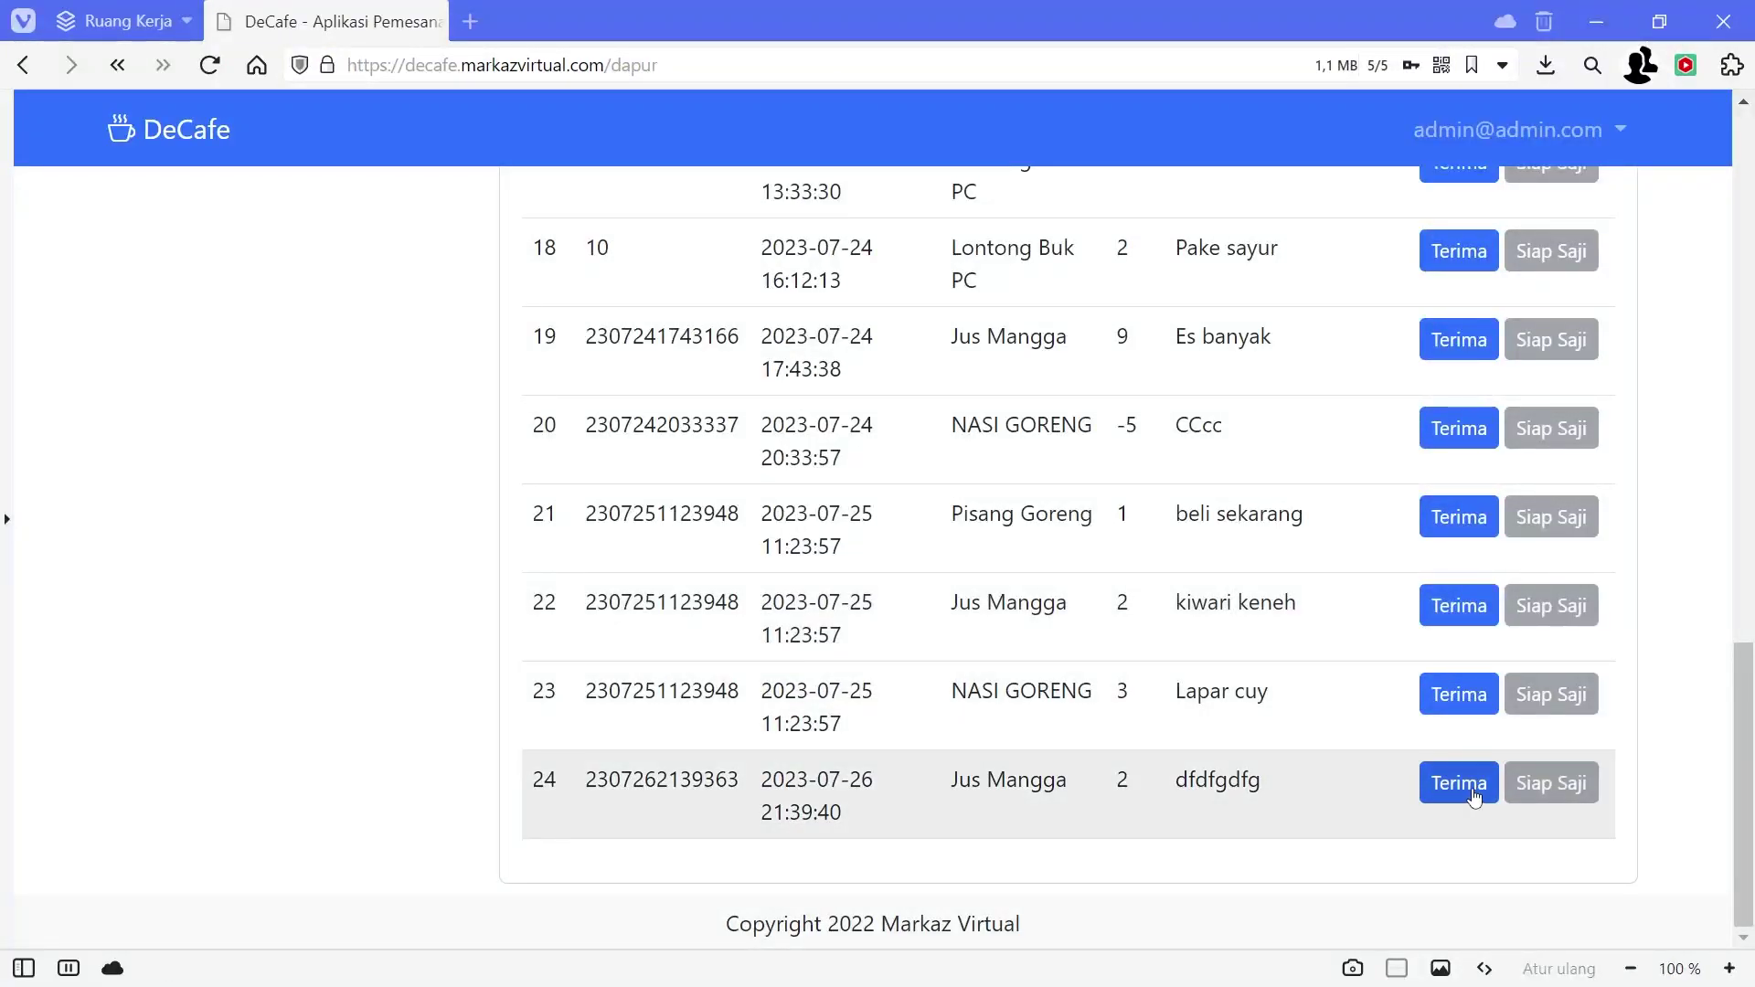
pyautogui.scroll(10, 500, 574)
pyautogui.scroll(8, 499, 574)
pyautogui.click(192, 382)
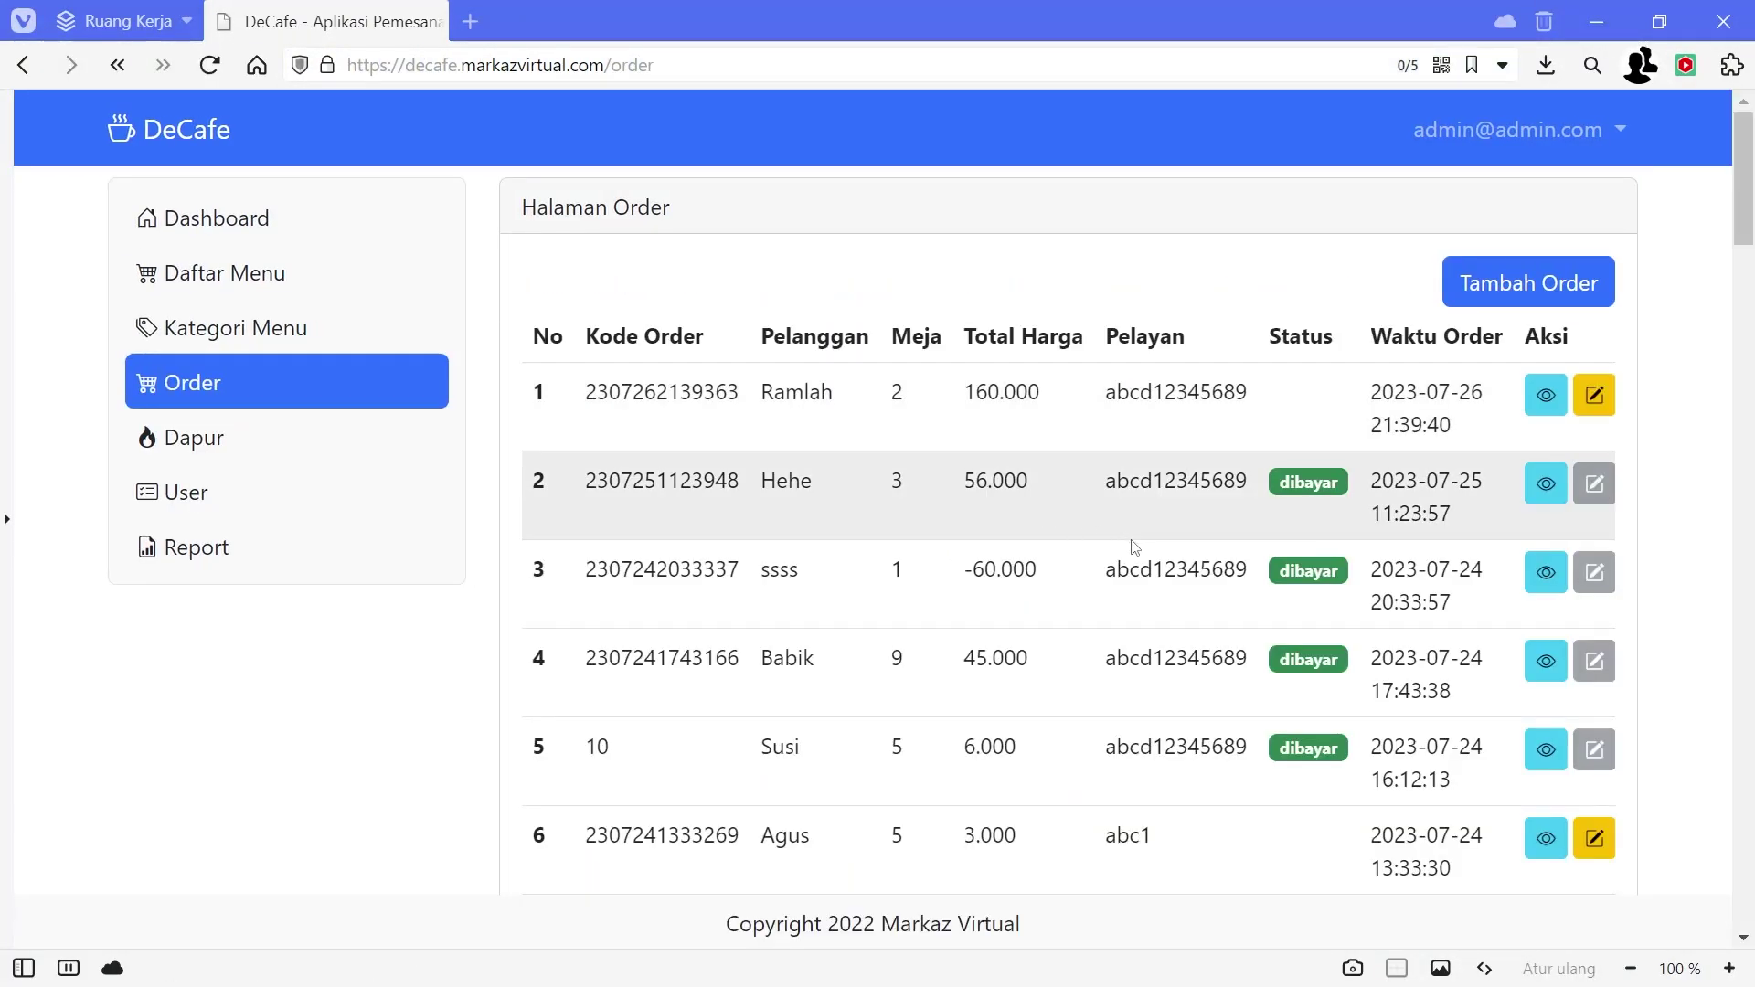
pyautogui.click(1552, 397)
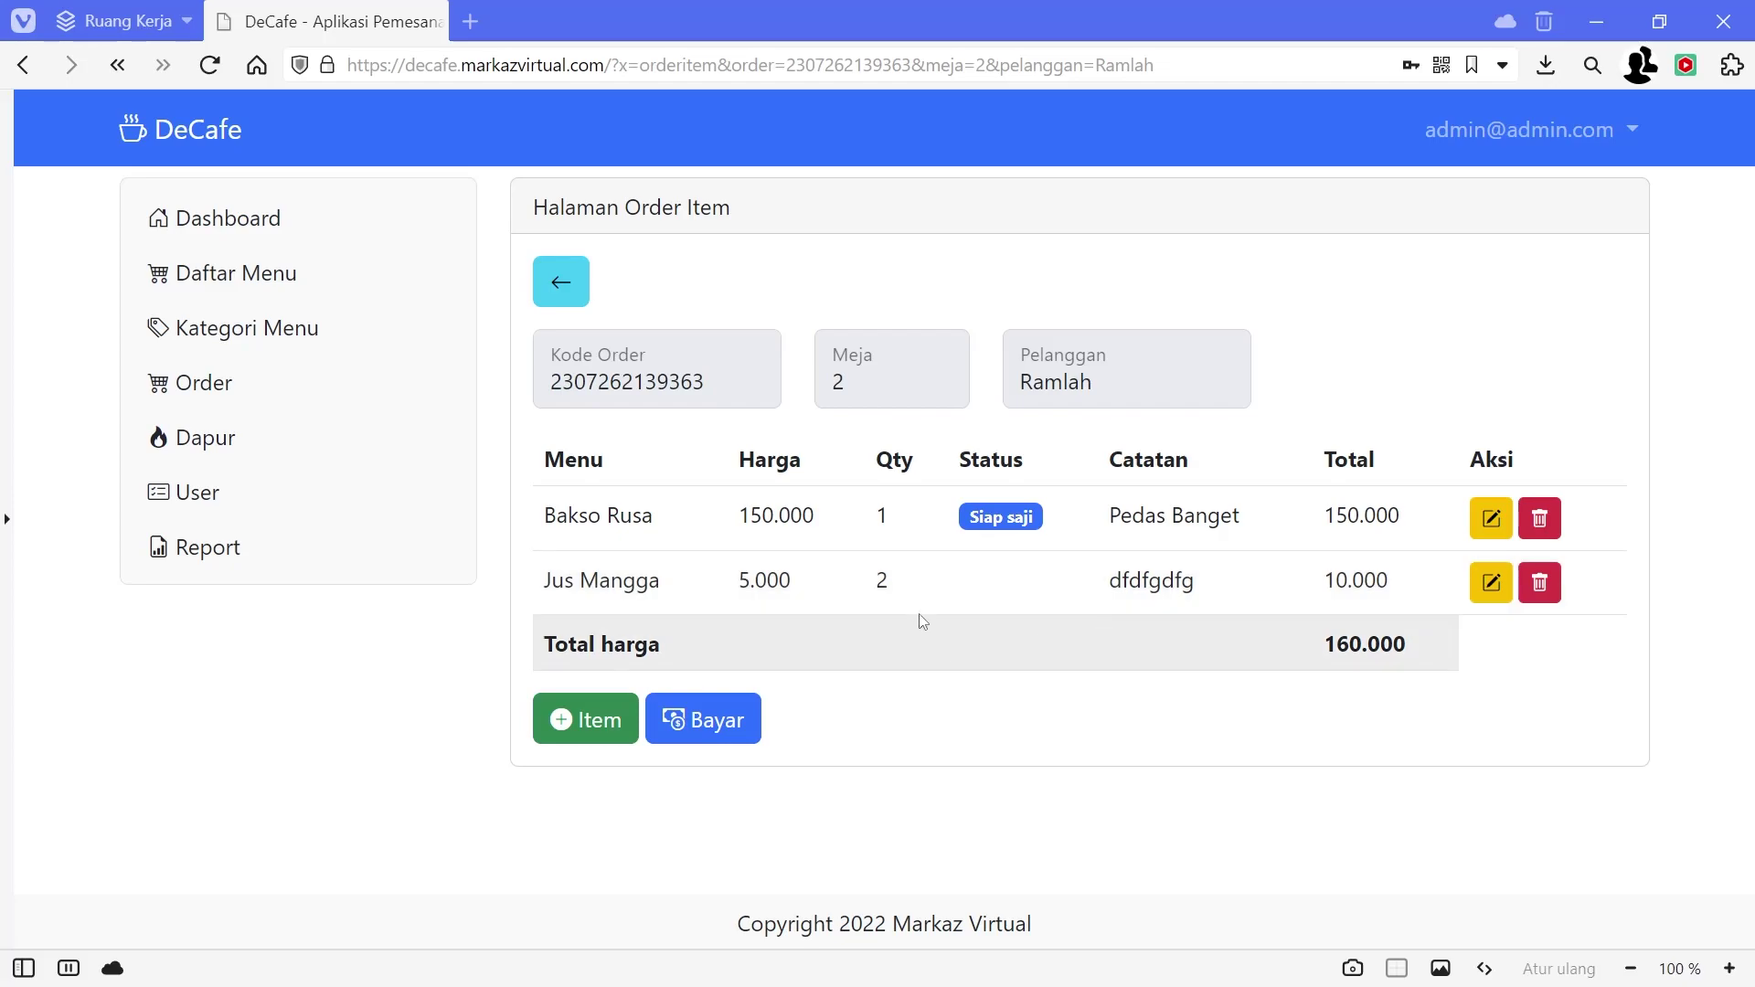
# Step: Try to pay the table 2 order with a cash amount of 6666
pyautogui.click(713, 720)
pyautogui.click(560, 574)
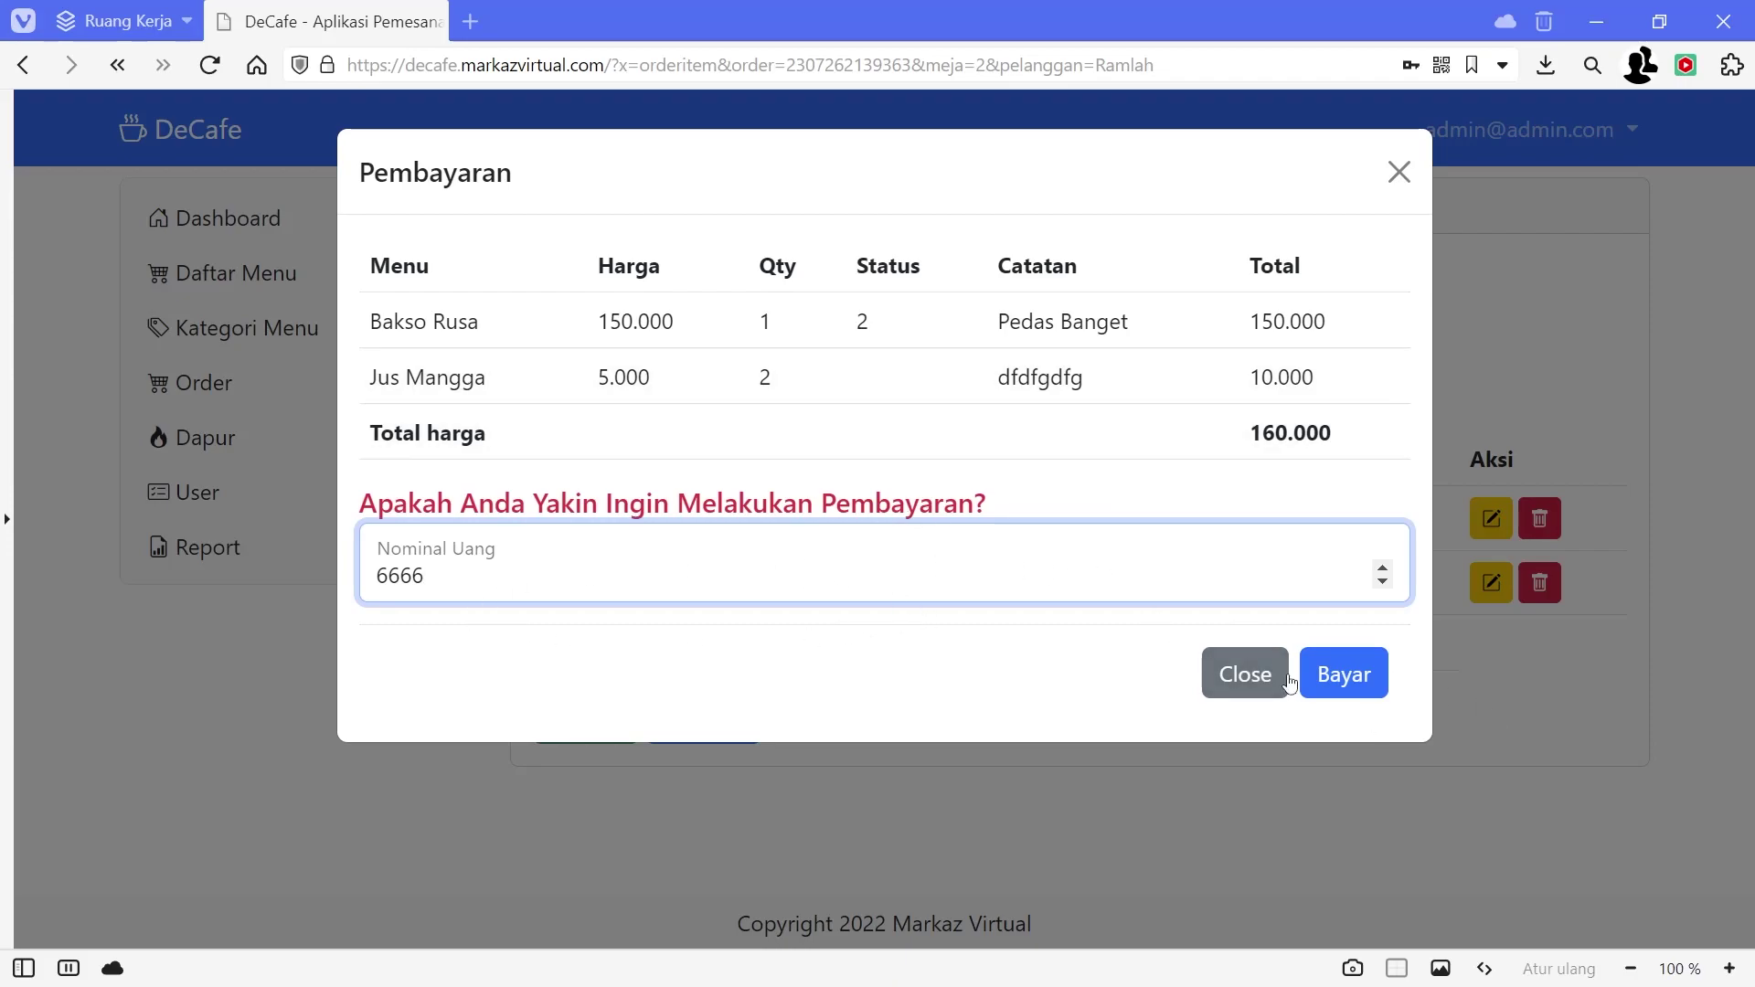
pyautogui.click(1353, 677)
pyautogui.click(722, 263)
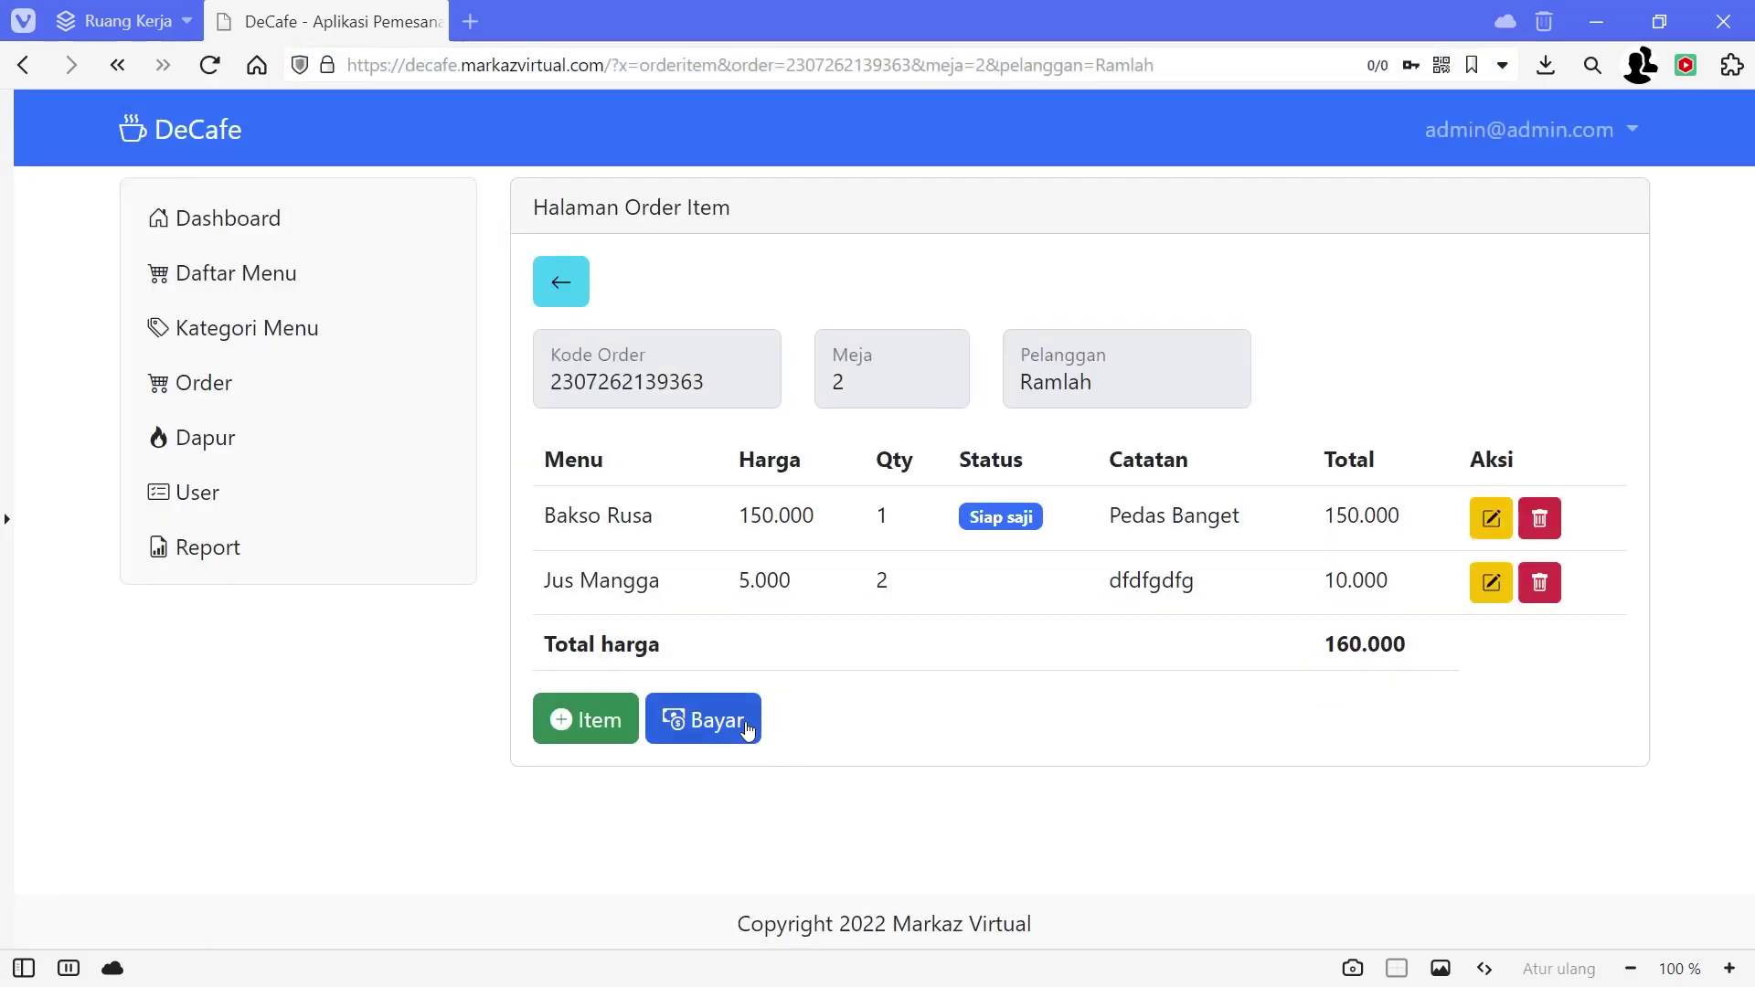
# Step: Pay the table 2 order with a cash amount of 200000
pyautogui.click(747, 728)
pyautogui.click(563, 574)
pyautogui.write('200000')
pyautogui.click(1344, 674)
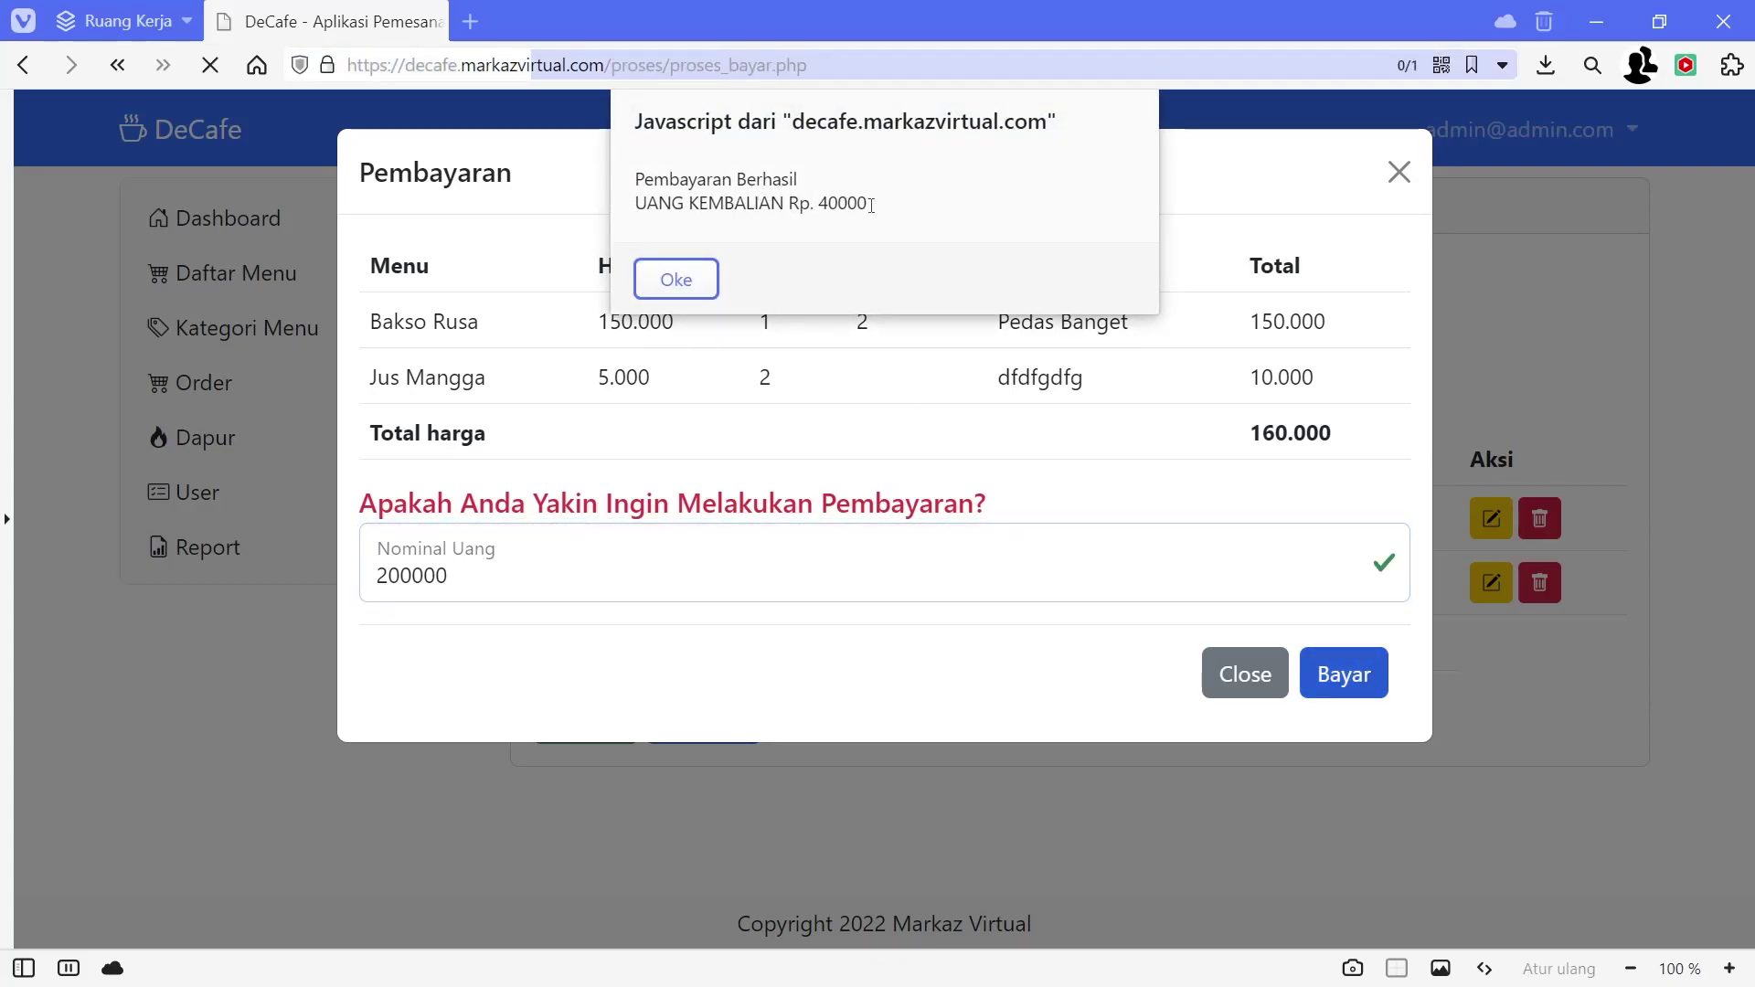
pyautogui.click(698, 287)
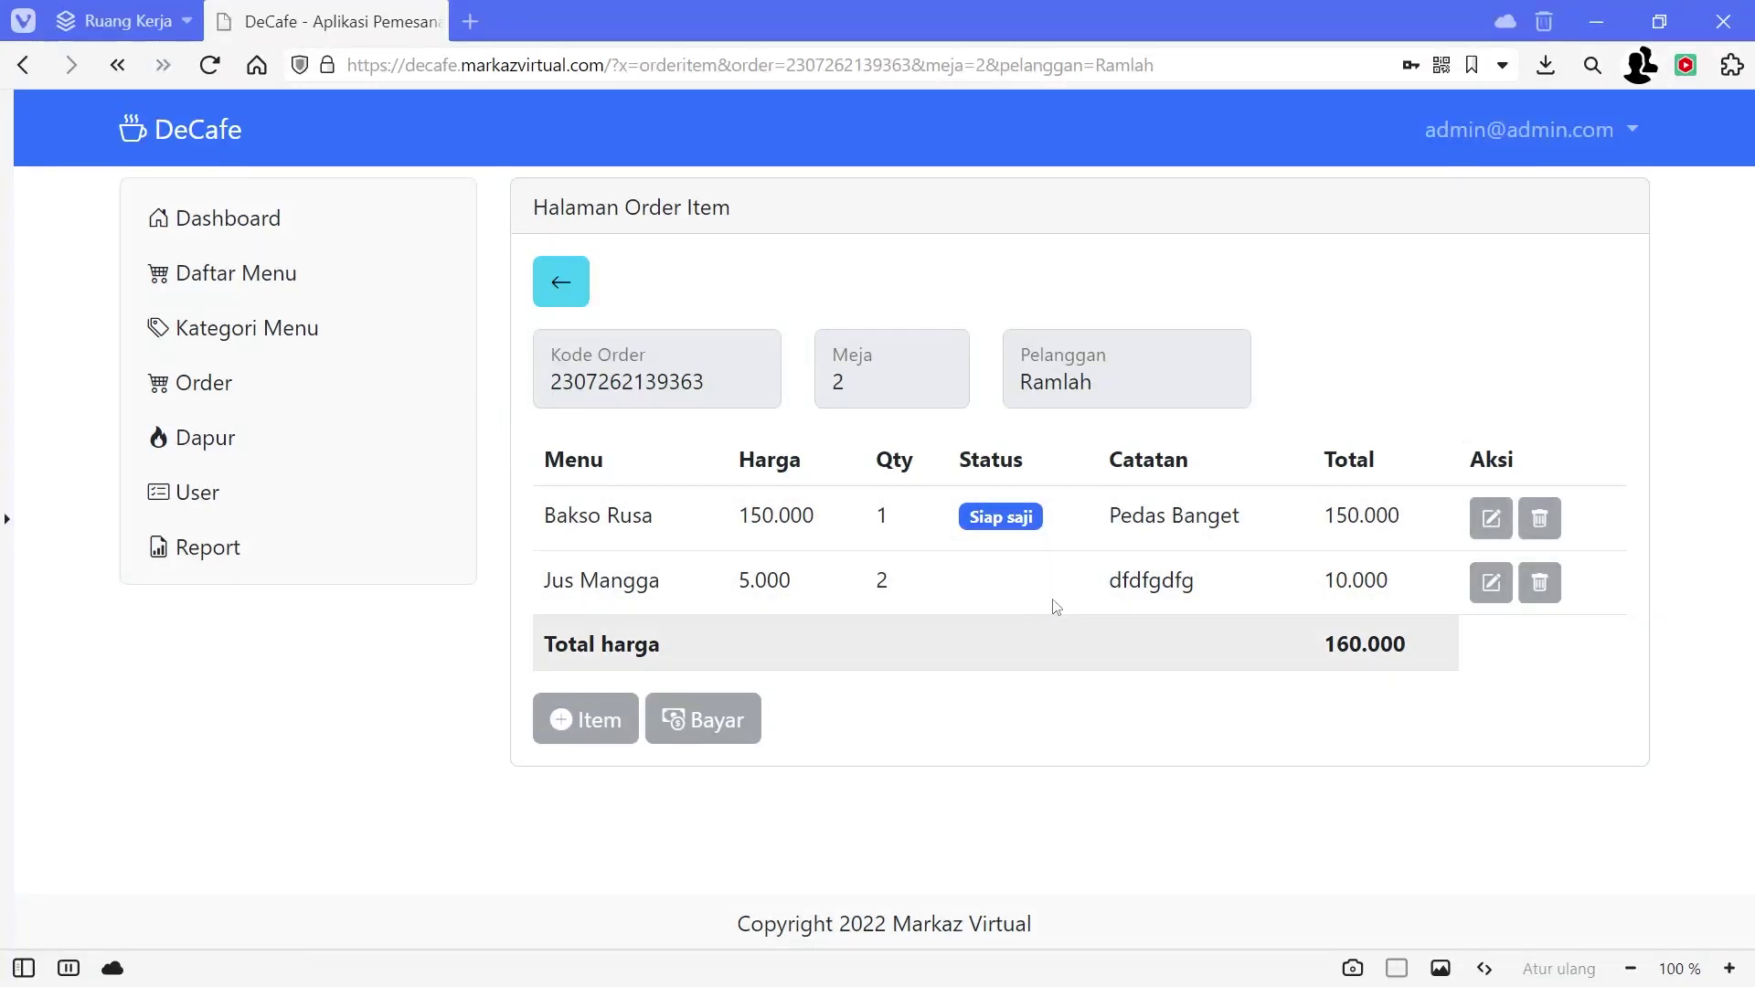
# Step: Accept the Jus Mangga order with the note "dfdfgdfg" at the end of the kitchen list on the Dapur page
pyautogui.click(245, 440)
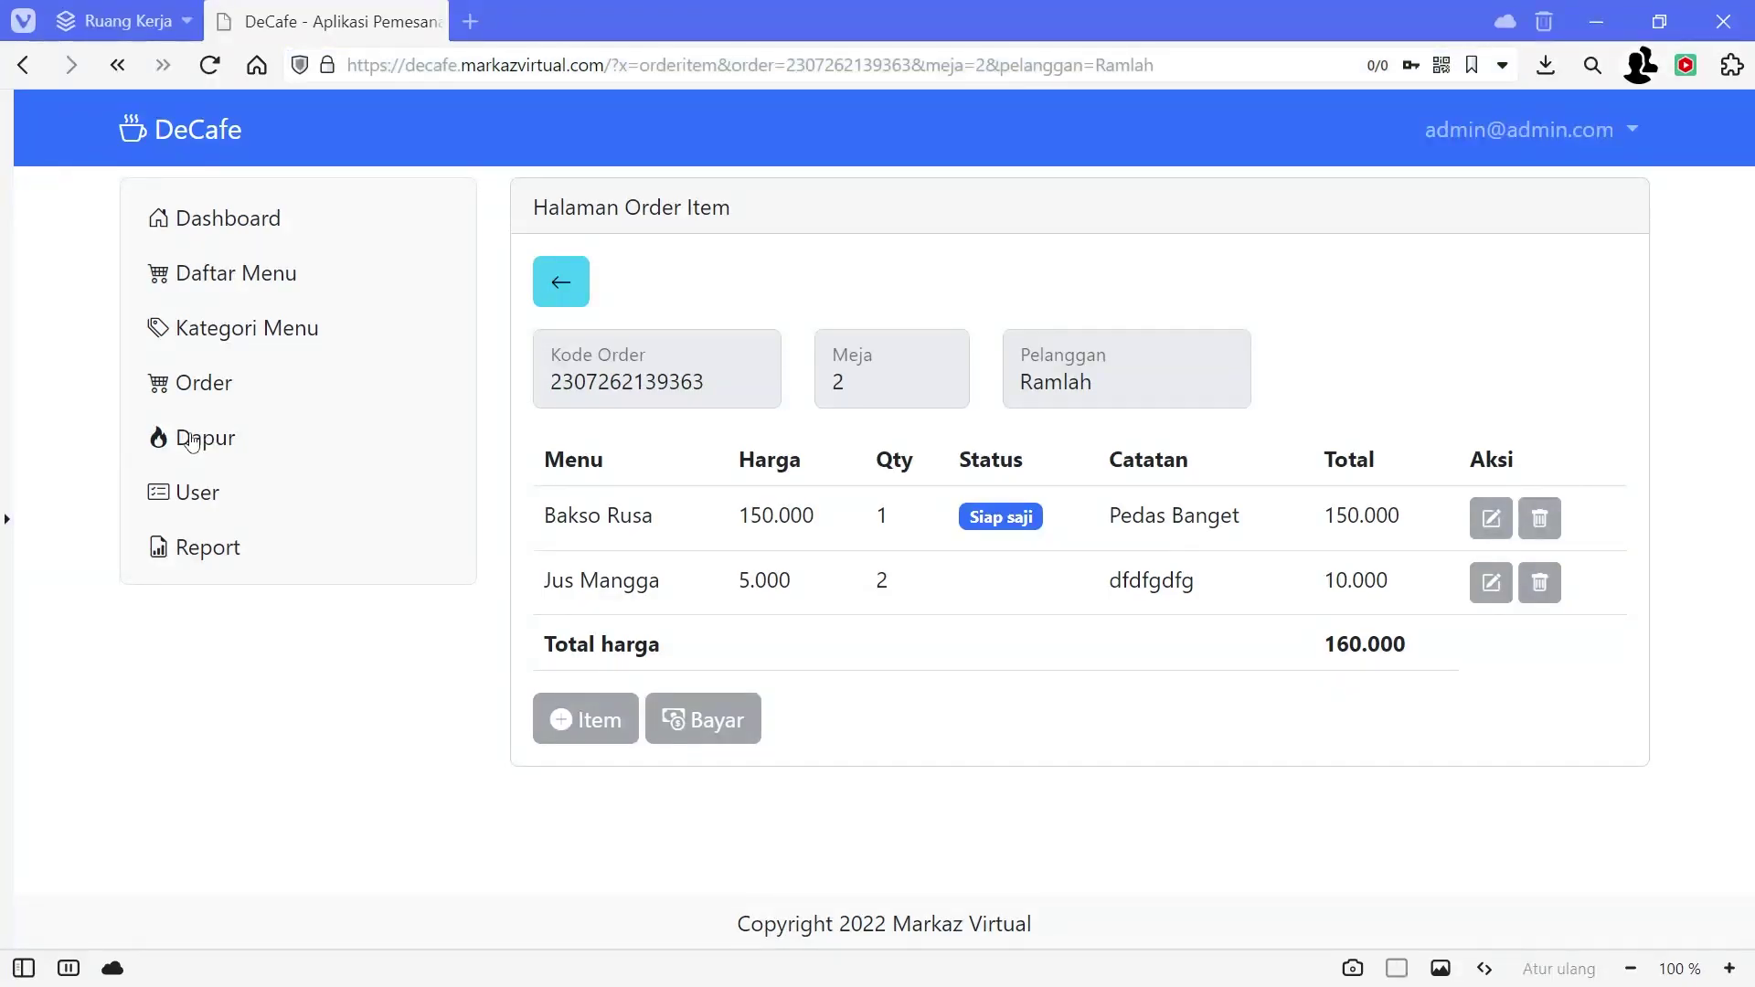
pyautogui.scroll(-2, 1078, 601)
pyautogui.scroll(-2, 1077, 601)
pyautogui.scroll(5, 1078, 600)
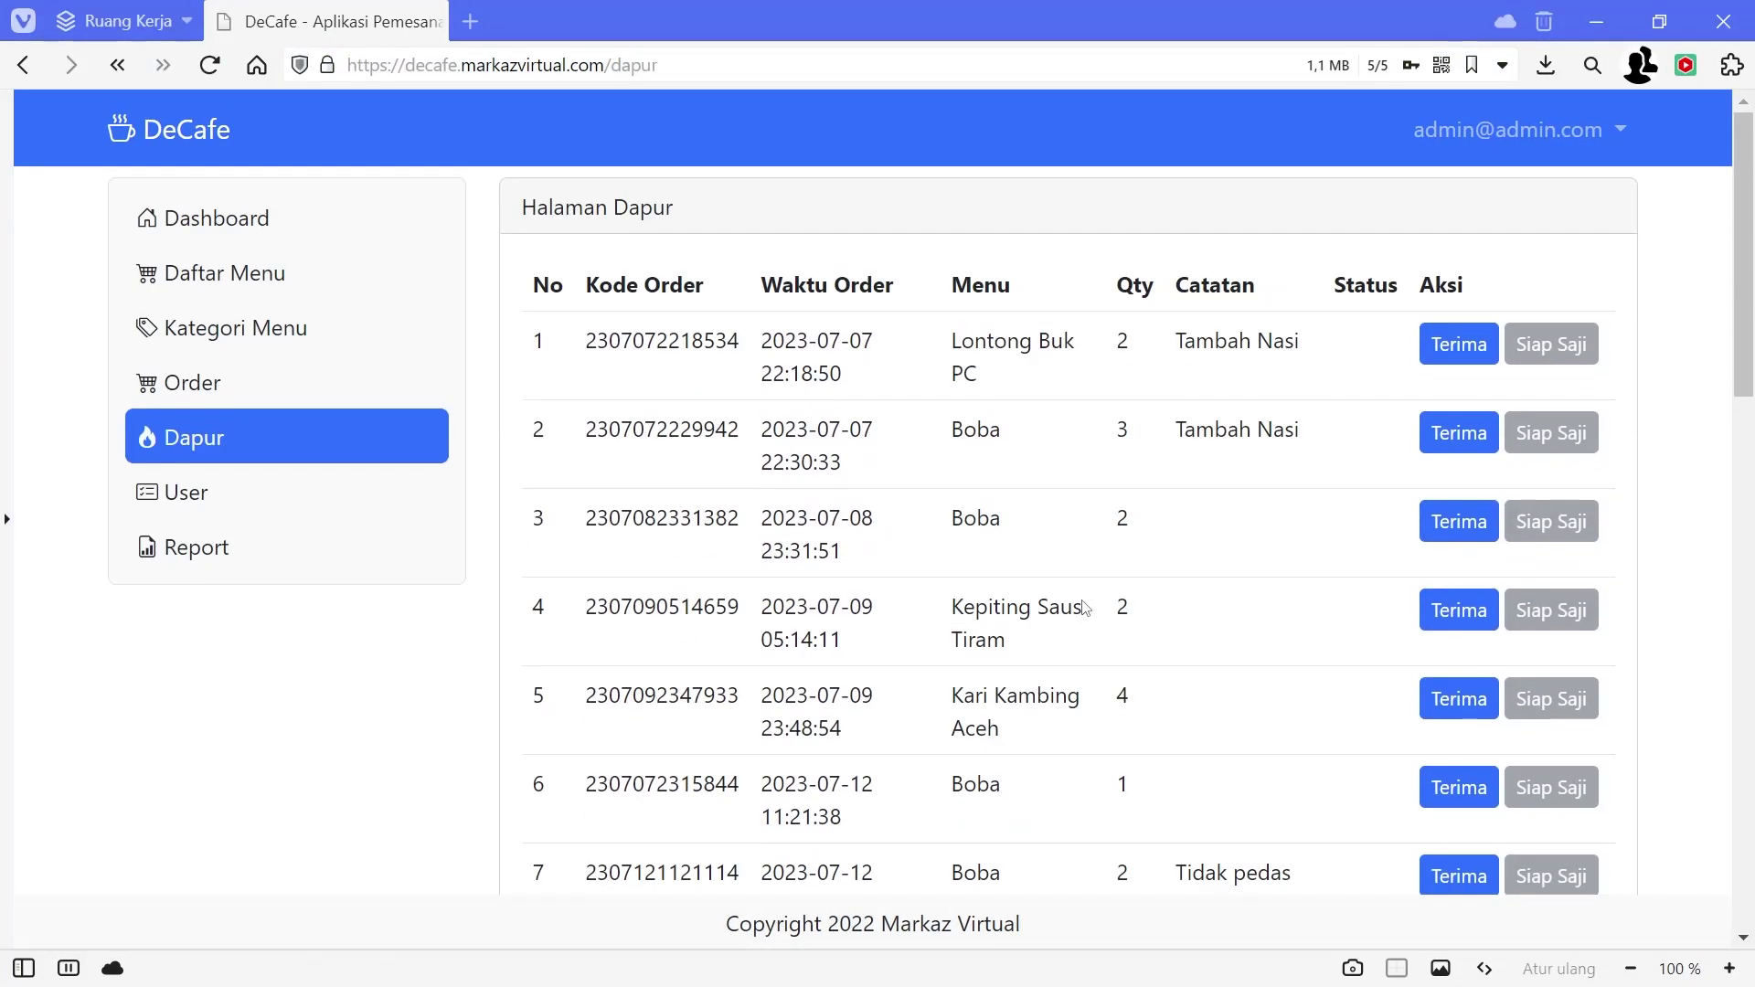
pyautogui.scroll(-15, 1097, 603)
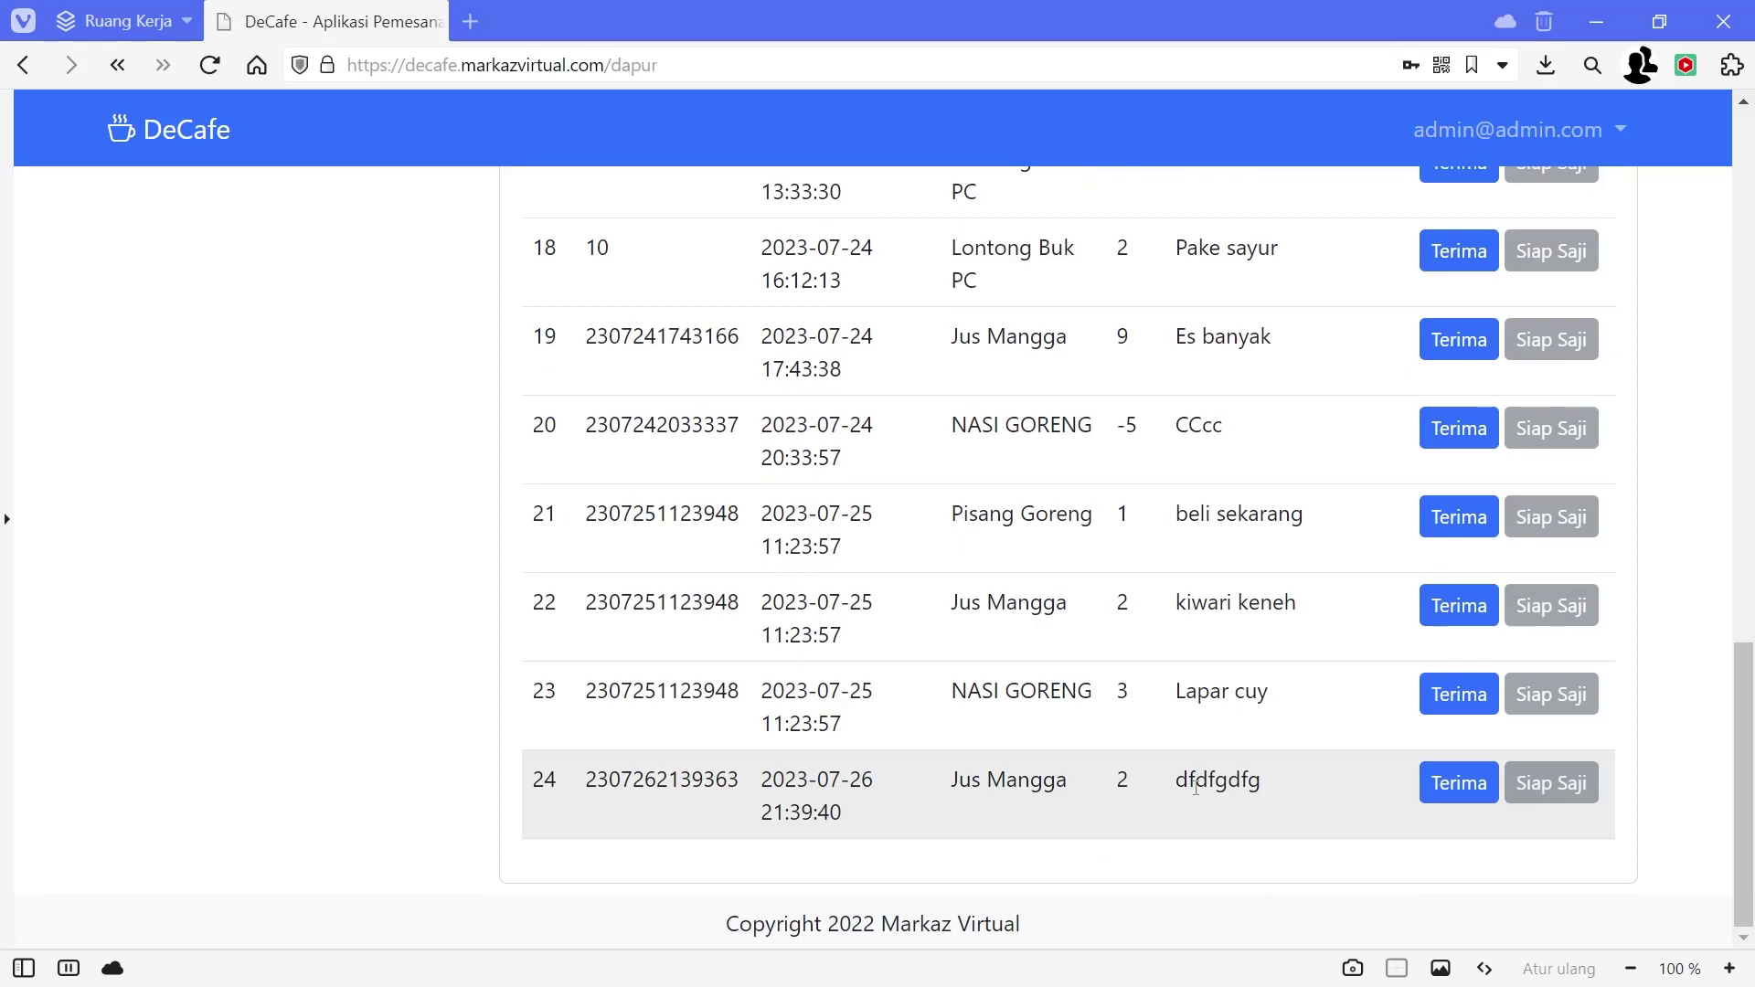
pyautogui.click(1459, 792)
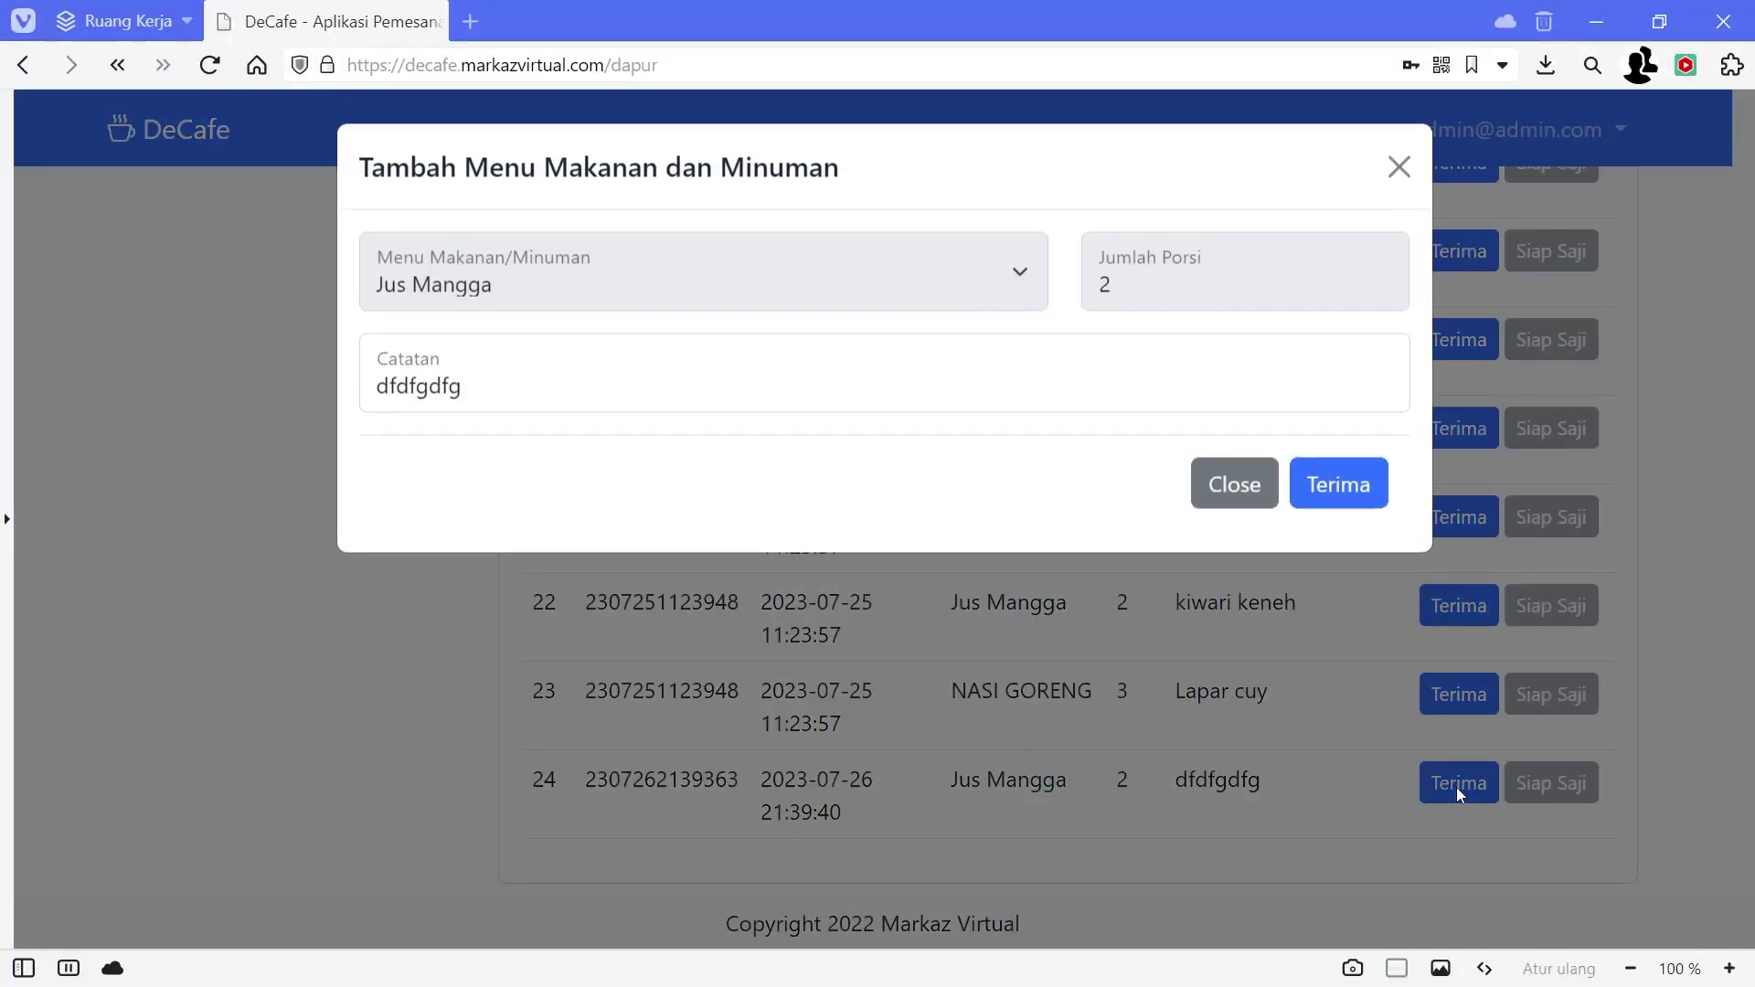
pyautogui.click(1350, 489)
pyautogui.scroll(-7, 1188, 758)
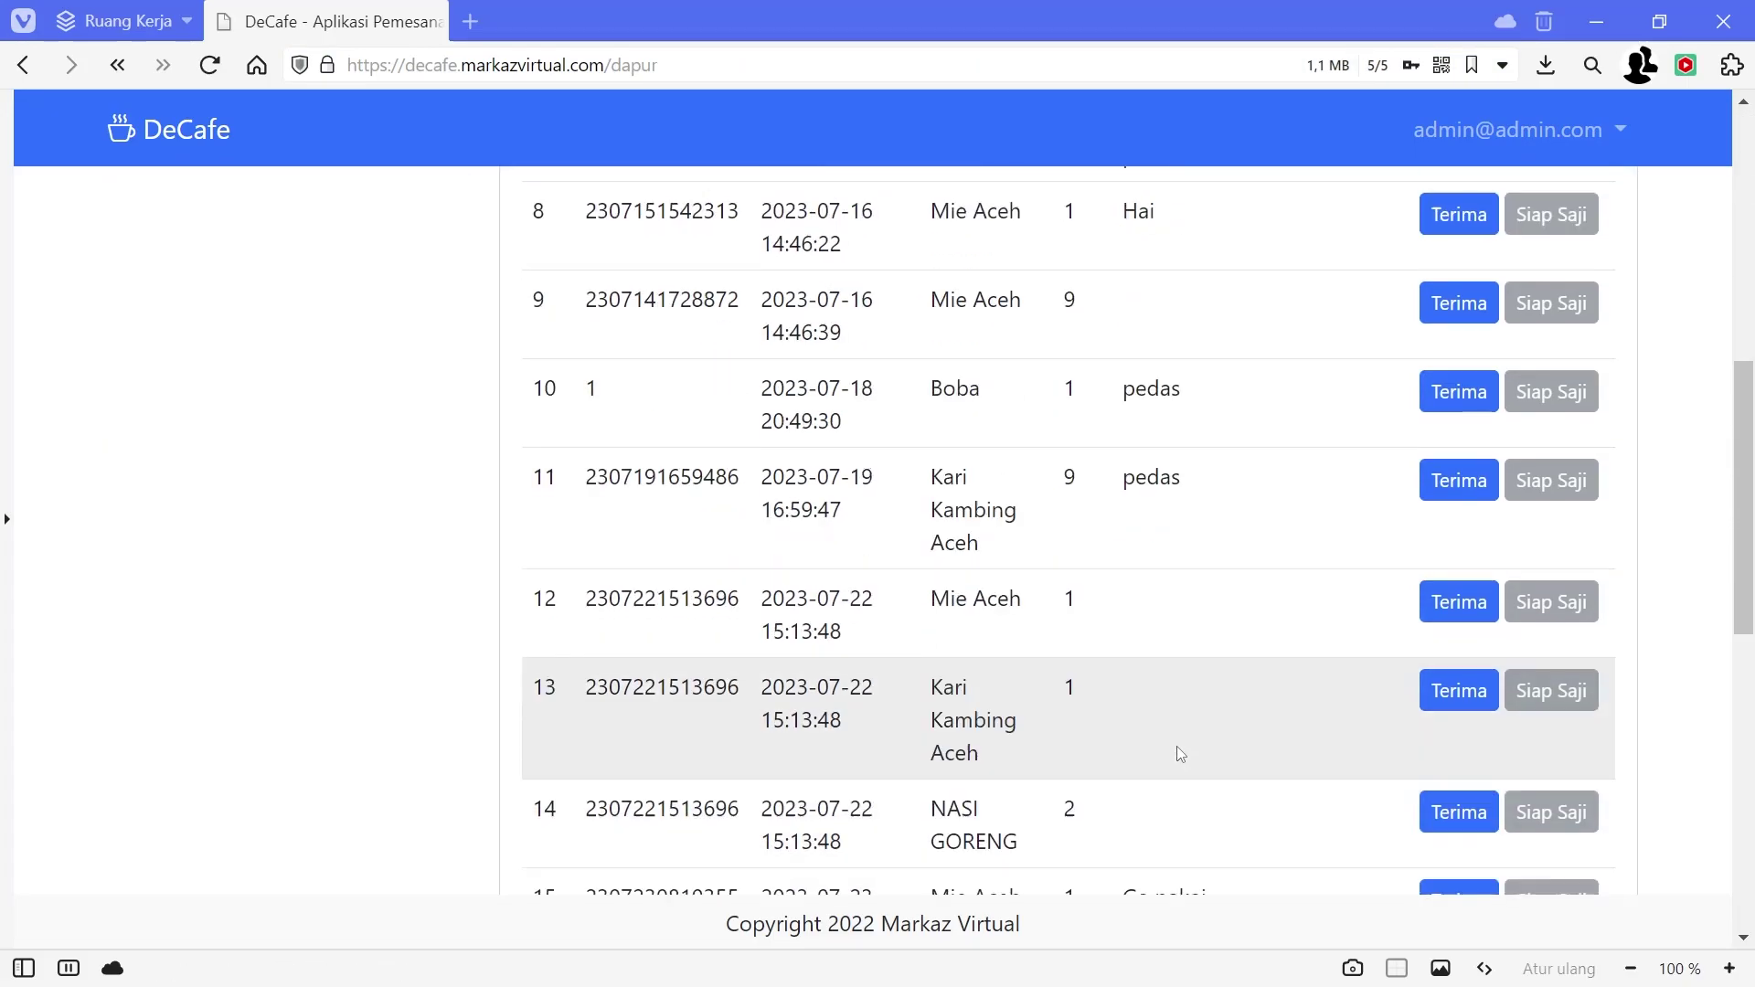
pyautogui.scroll(-10, 1178, 755)
pyautogui.scroll(20, 612, 617)
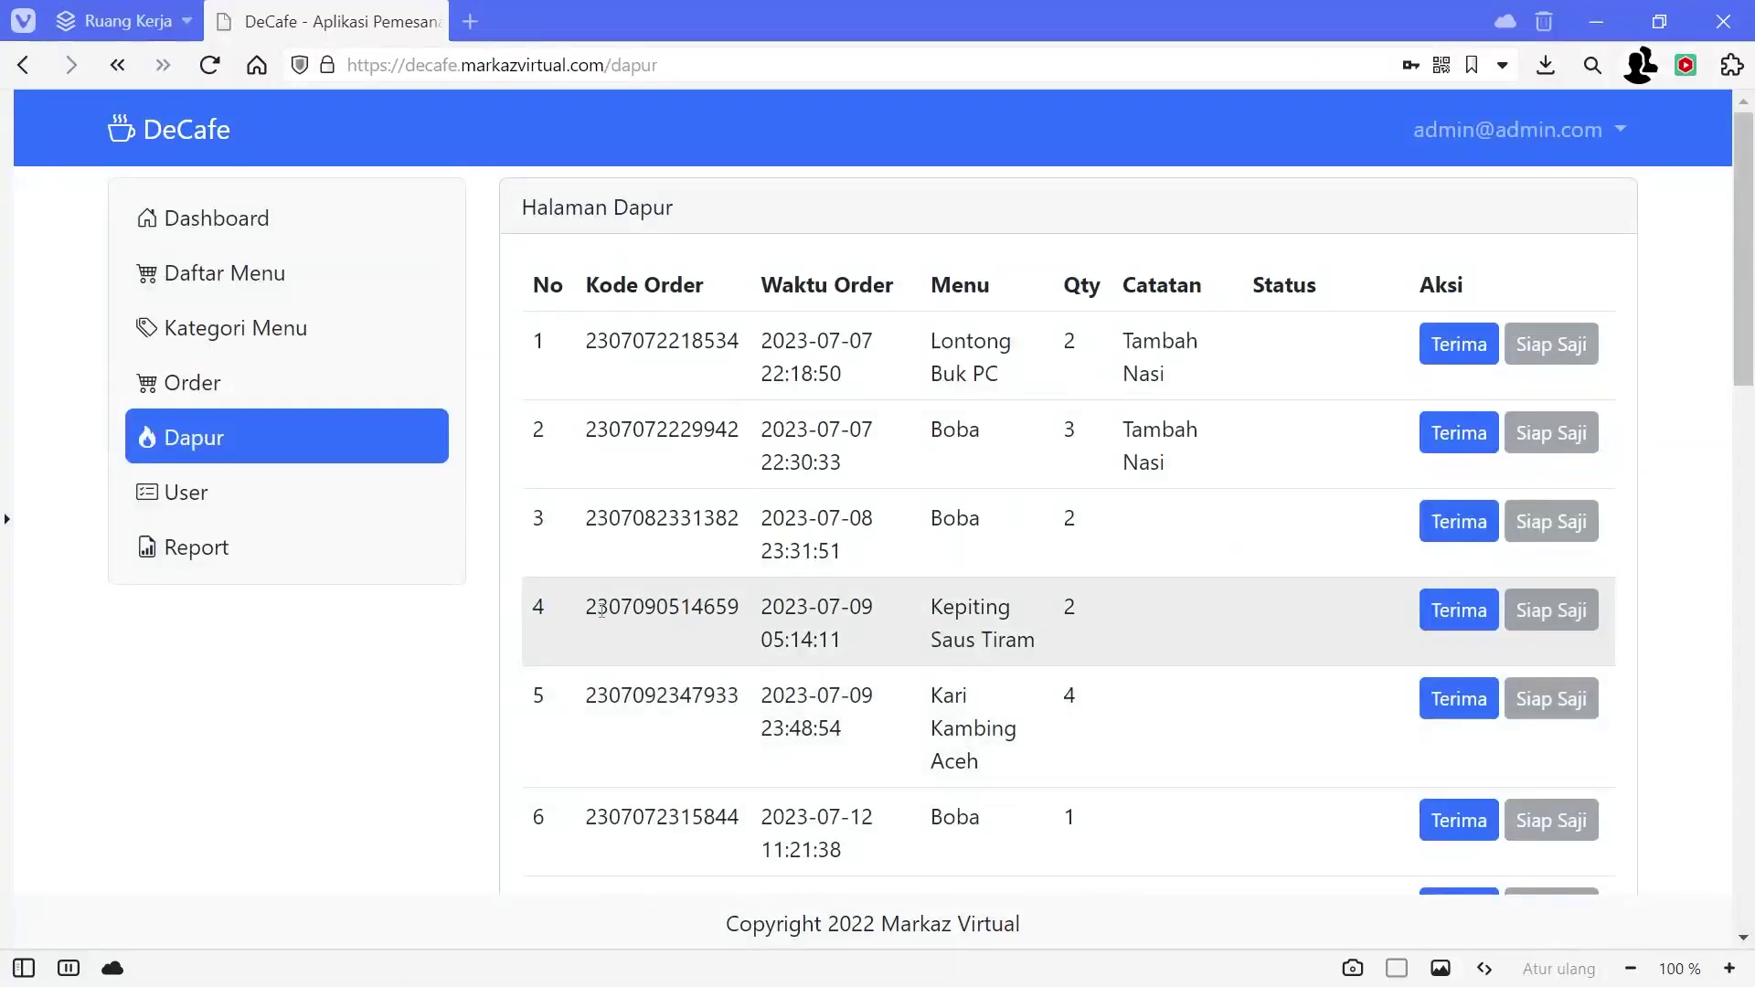
# Step: Open the details of the table 2 order on the Order page and inspect the status of Jus Mangga
pyautogui.click(244, 386)
pyautogui.click(1545, 396)
pyautogui.moveTo(1069, 585); pyautogui.dragTo(952, 585)
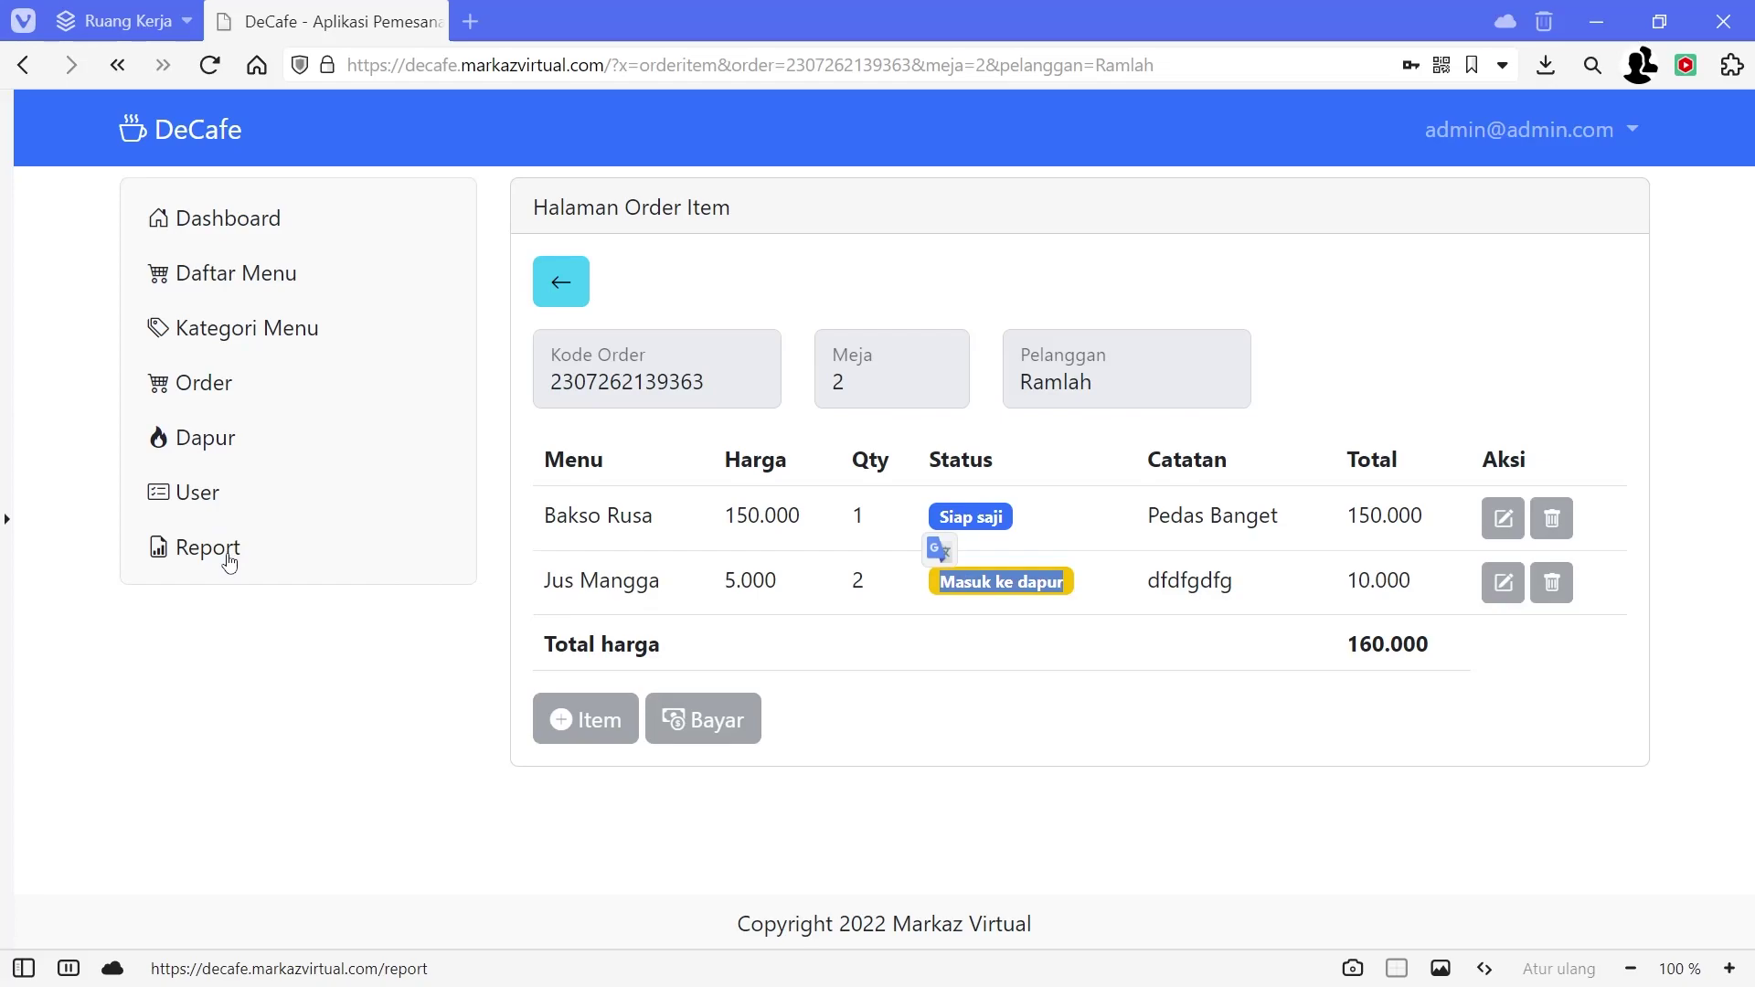
# Step: Mark the accepted Jus Mangga order as Siap Saji on the Dapur page and check the remaining kitchen list
pyautogui.click(206, 444)
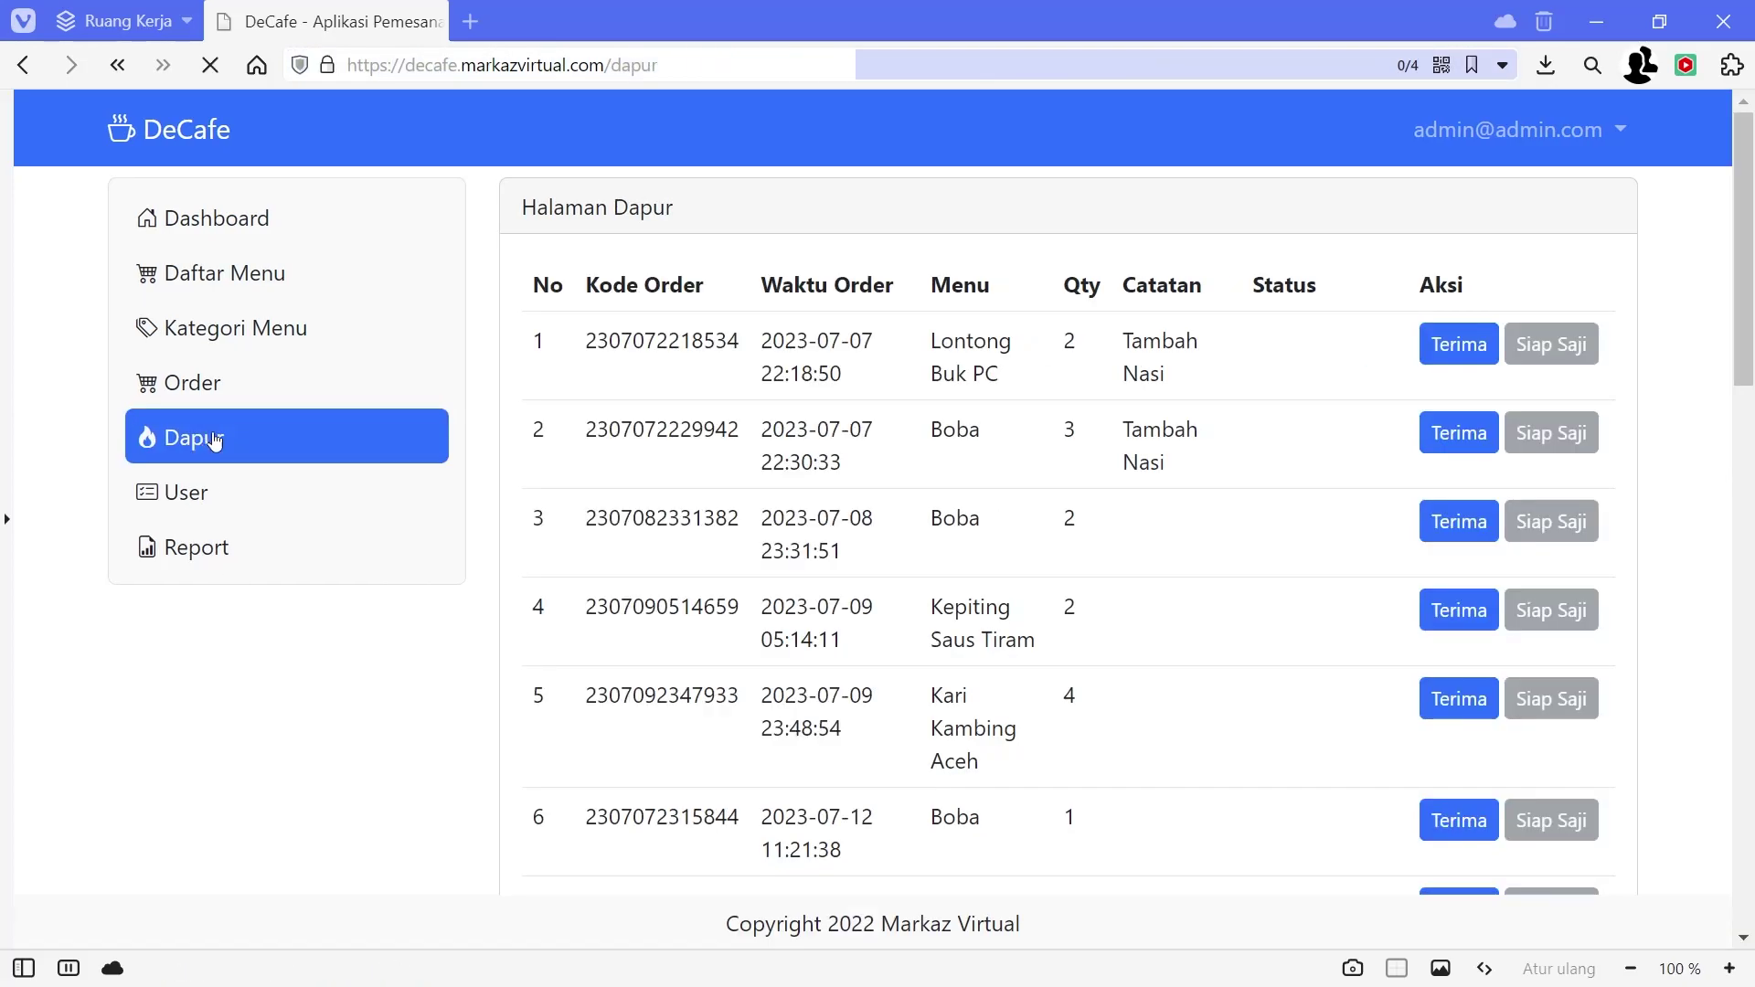
pyautogui.scroll(-2, 1047, 670)
pyautogui.scroll(-10, 1047, 670)
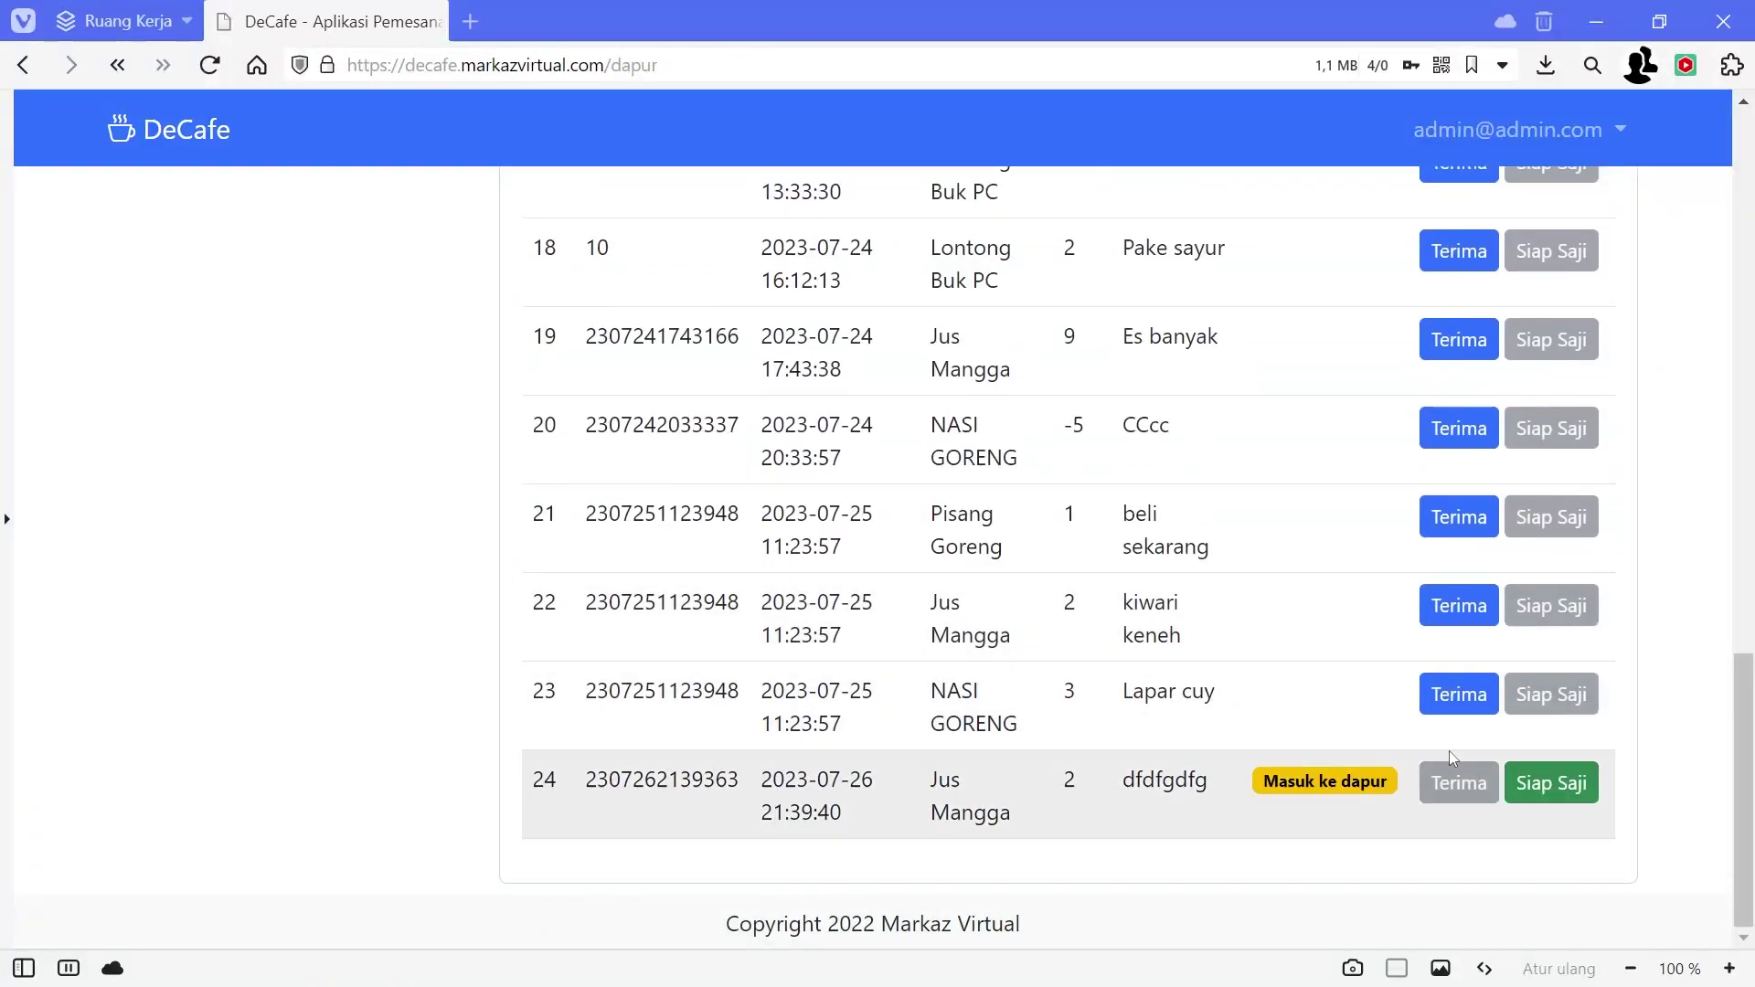
pyautogui.click(1557, 784)
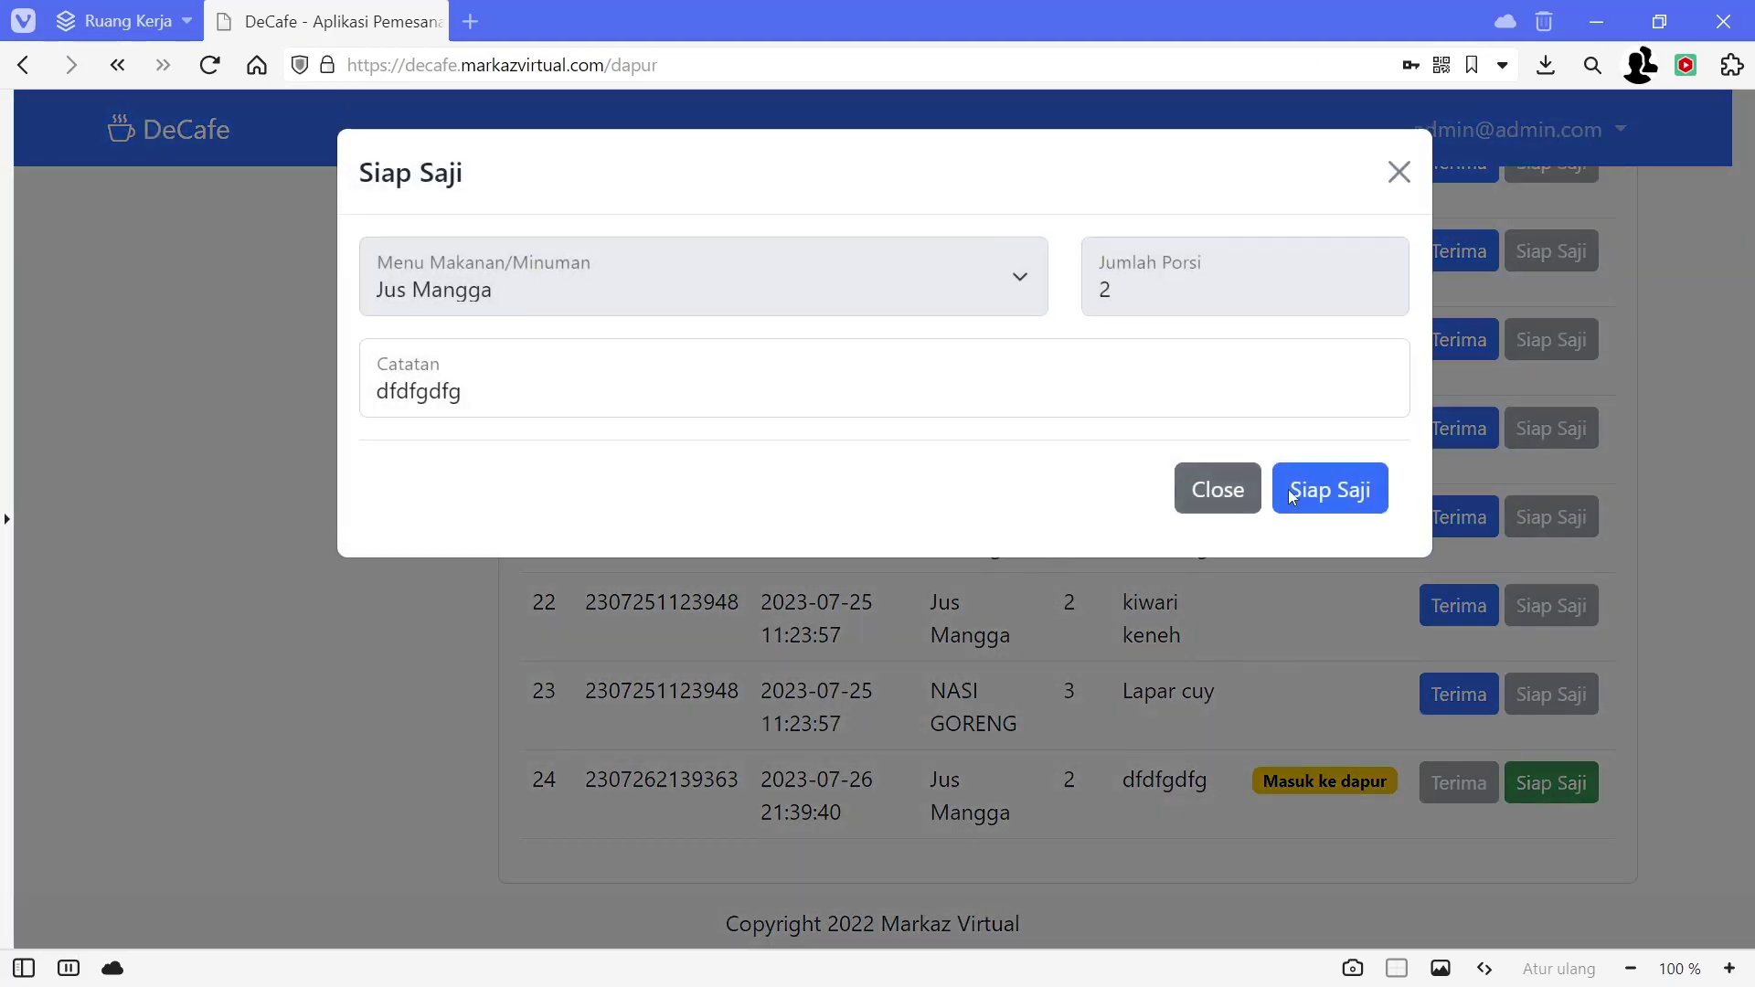
pyautogui.click(1333, 493)
pyautogui.click(687, 269)
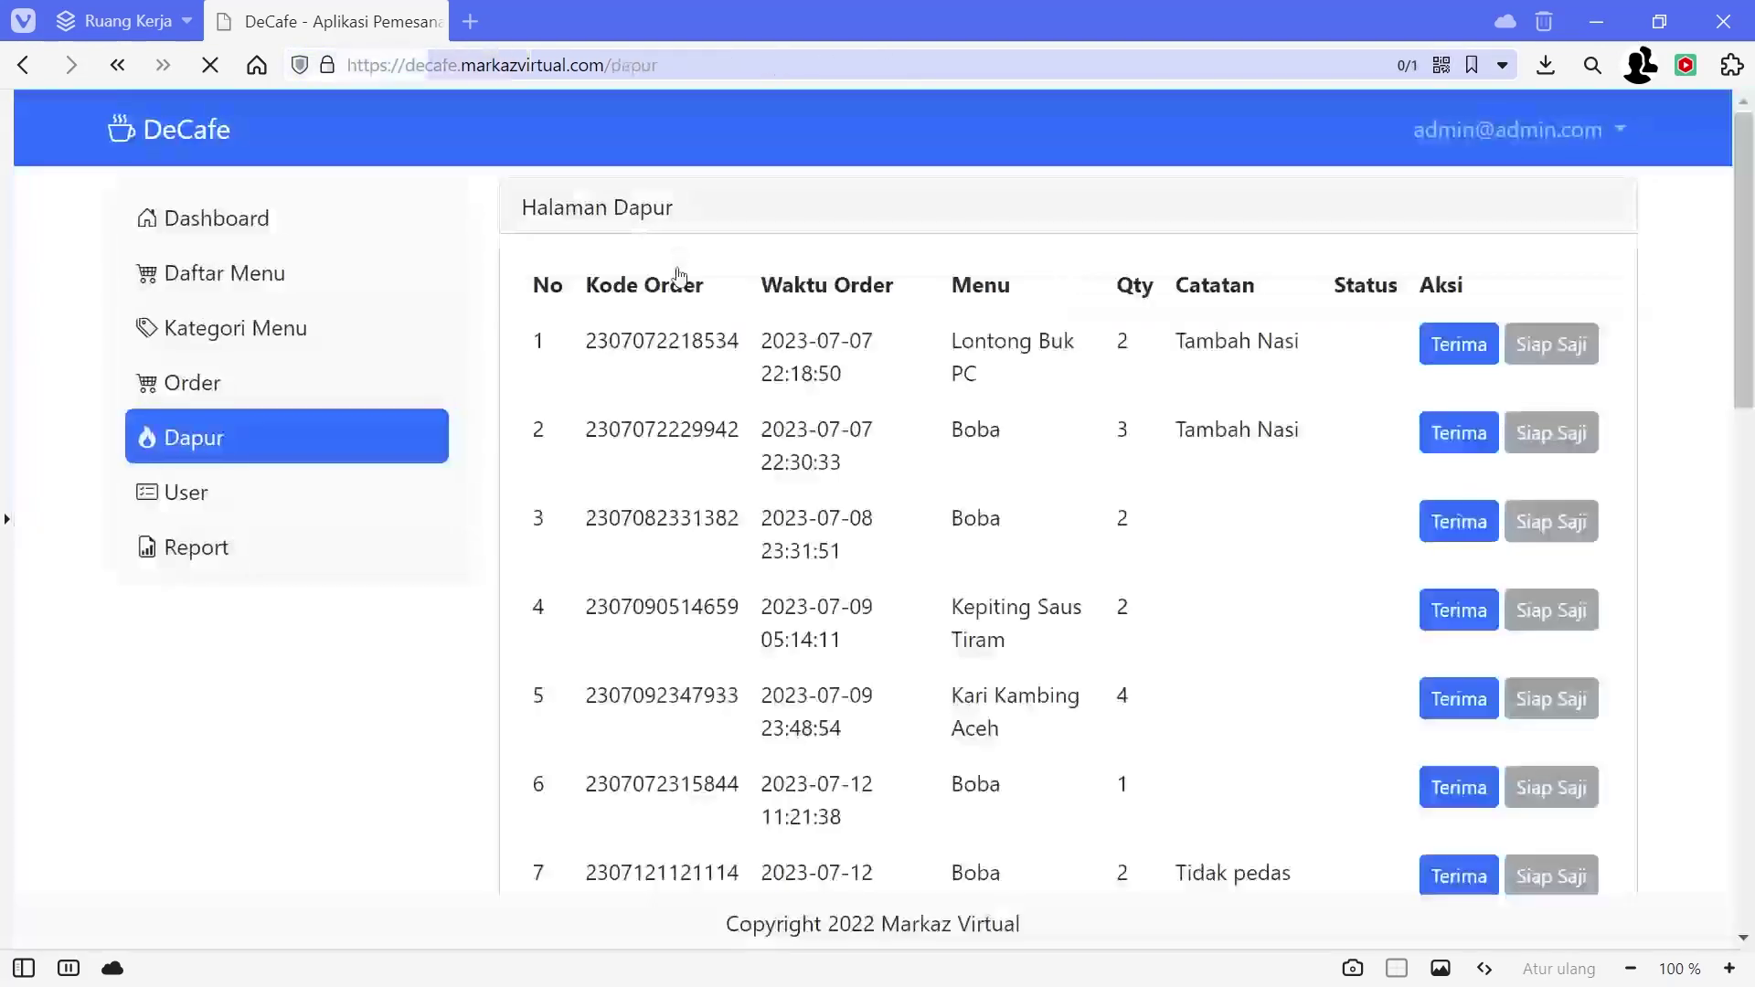
pyautogui.scroll(-10, 836, 563)
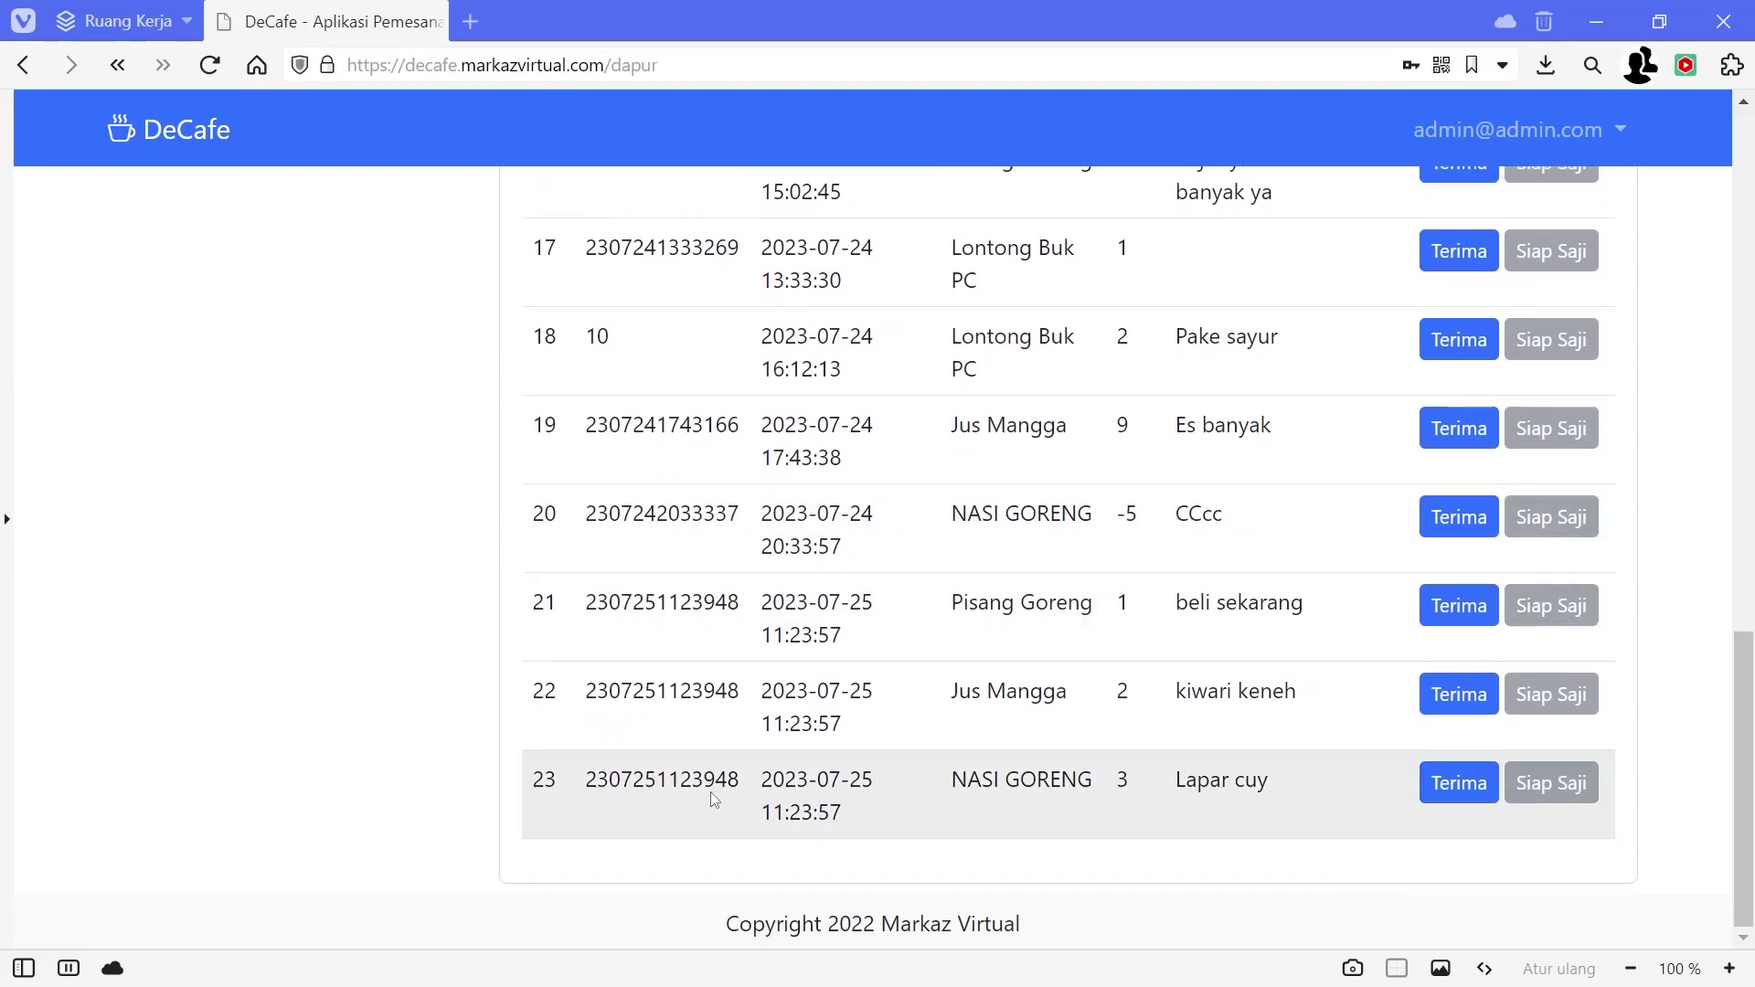
pyautogui.scroll(10, 690, 811)
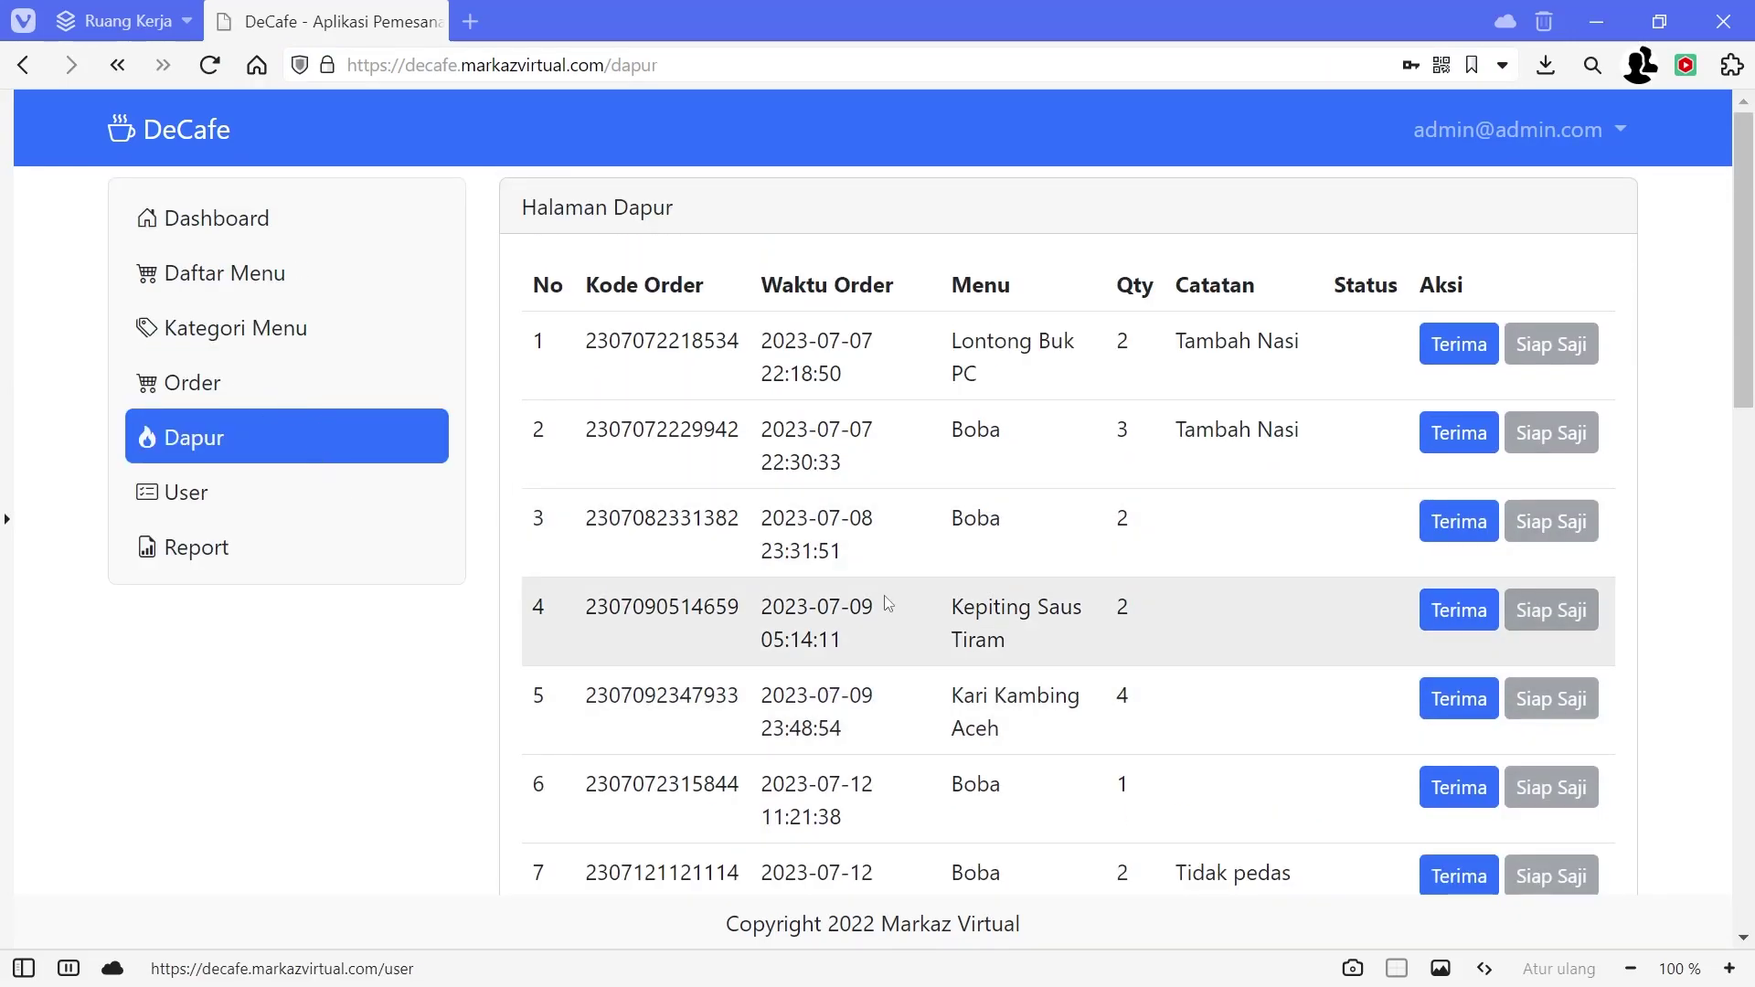
pyautogui.scroll(-10, 885, 594)
pyautogui.scroll(10, 644, 772)
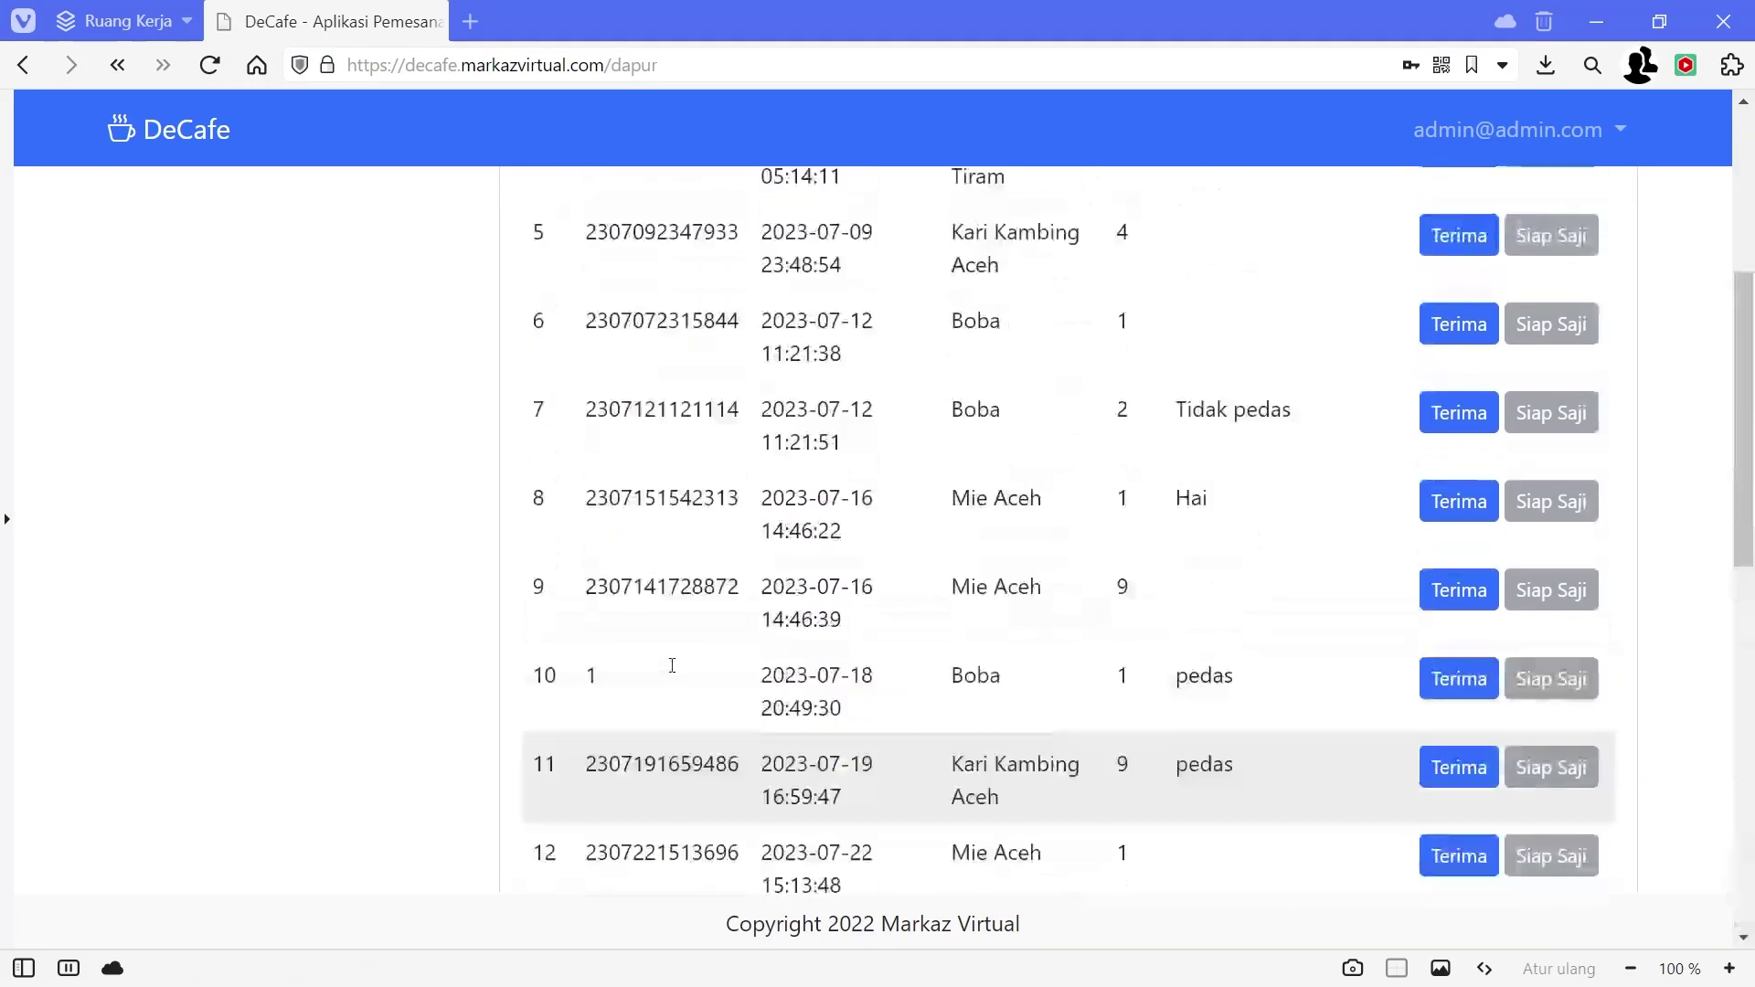
# Step: Open the Report page and look through the list of paid orders
pyautogui.click(215, 532)
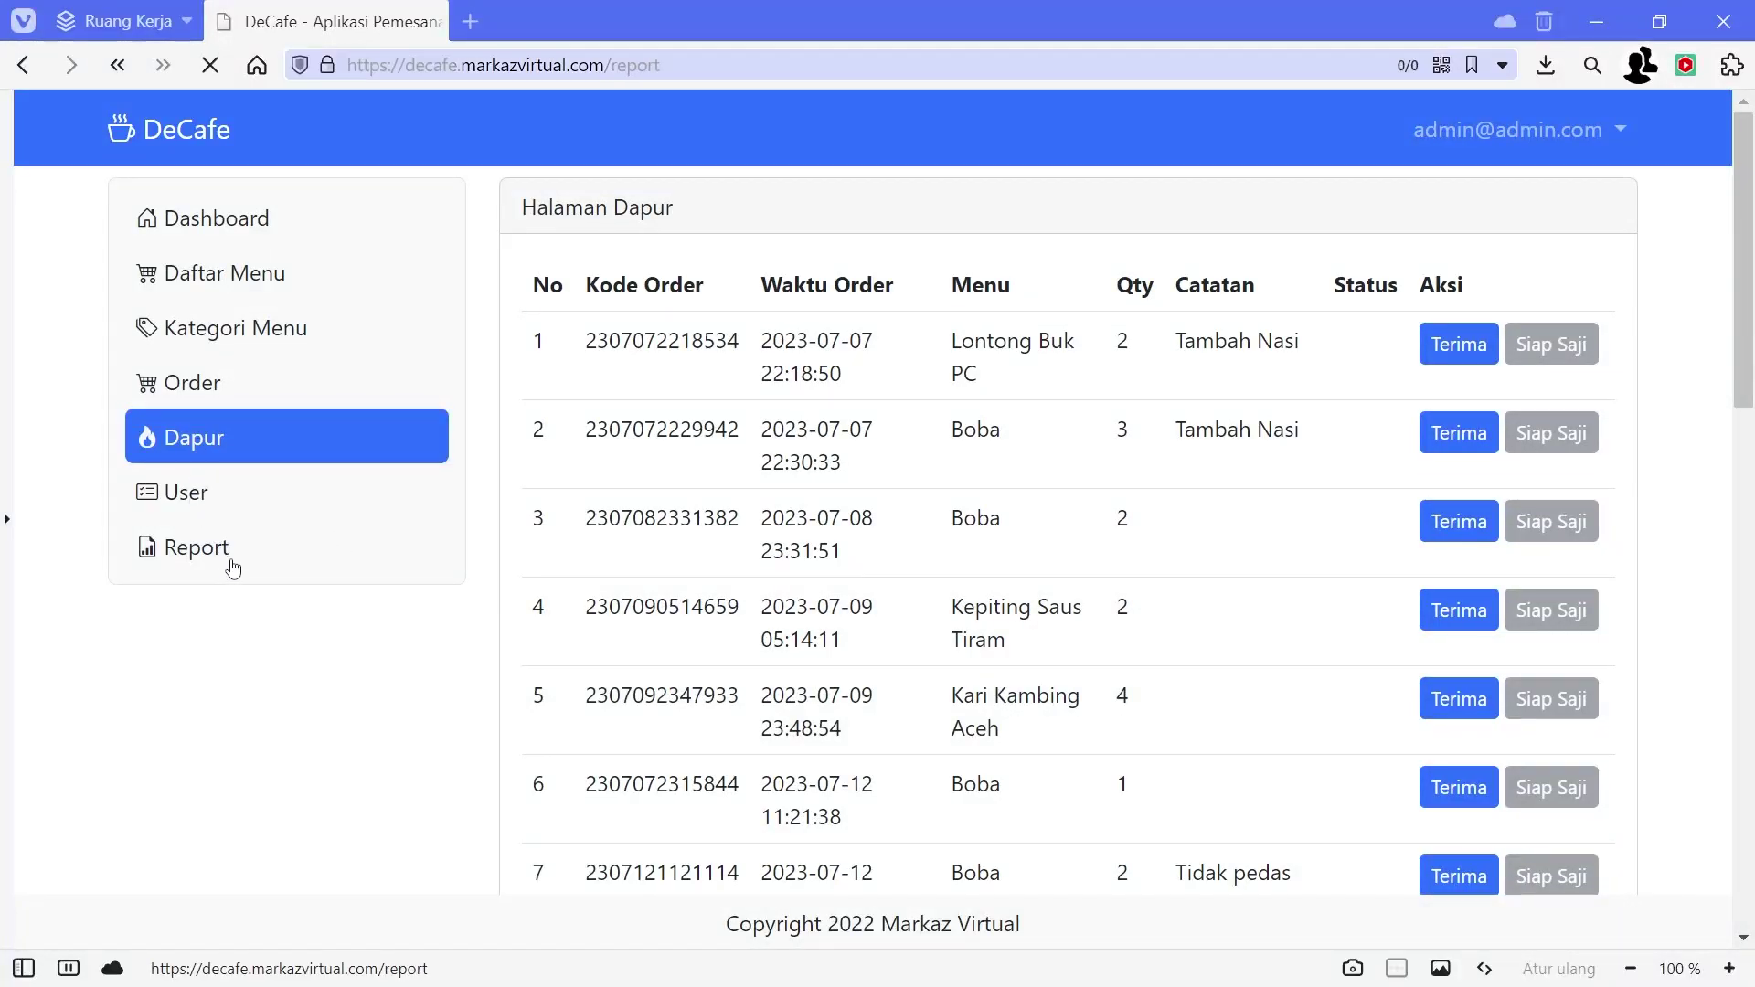
pyautogui.scroll(-5, 1306, 494)
pyautogui.scroll(5, 1306, 495)
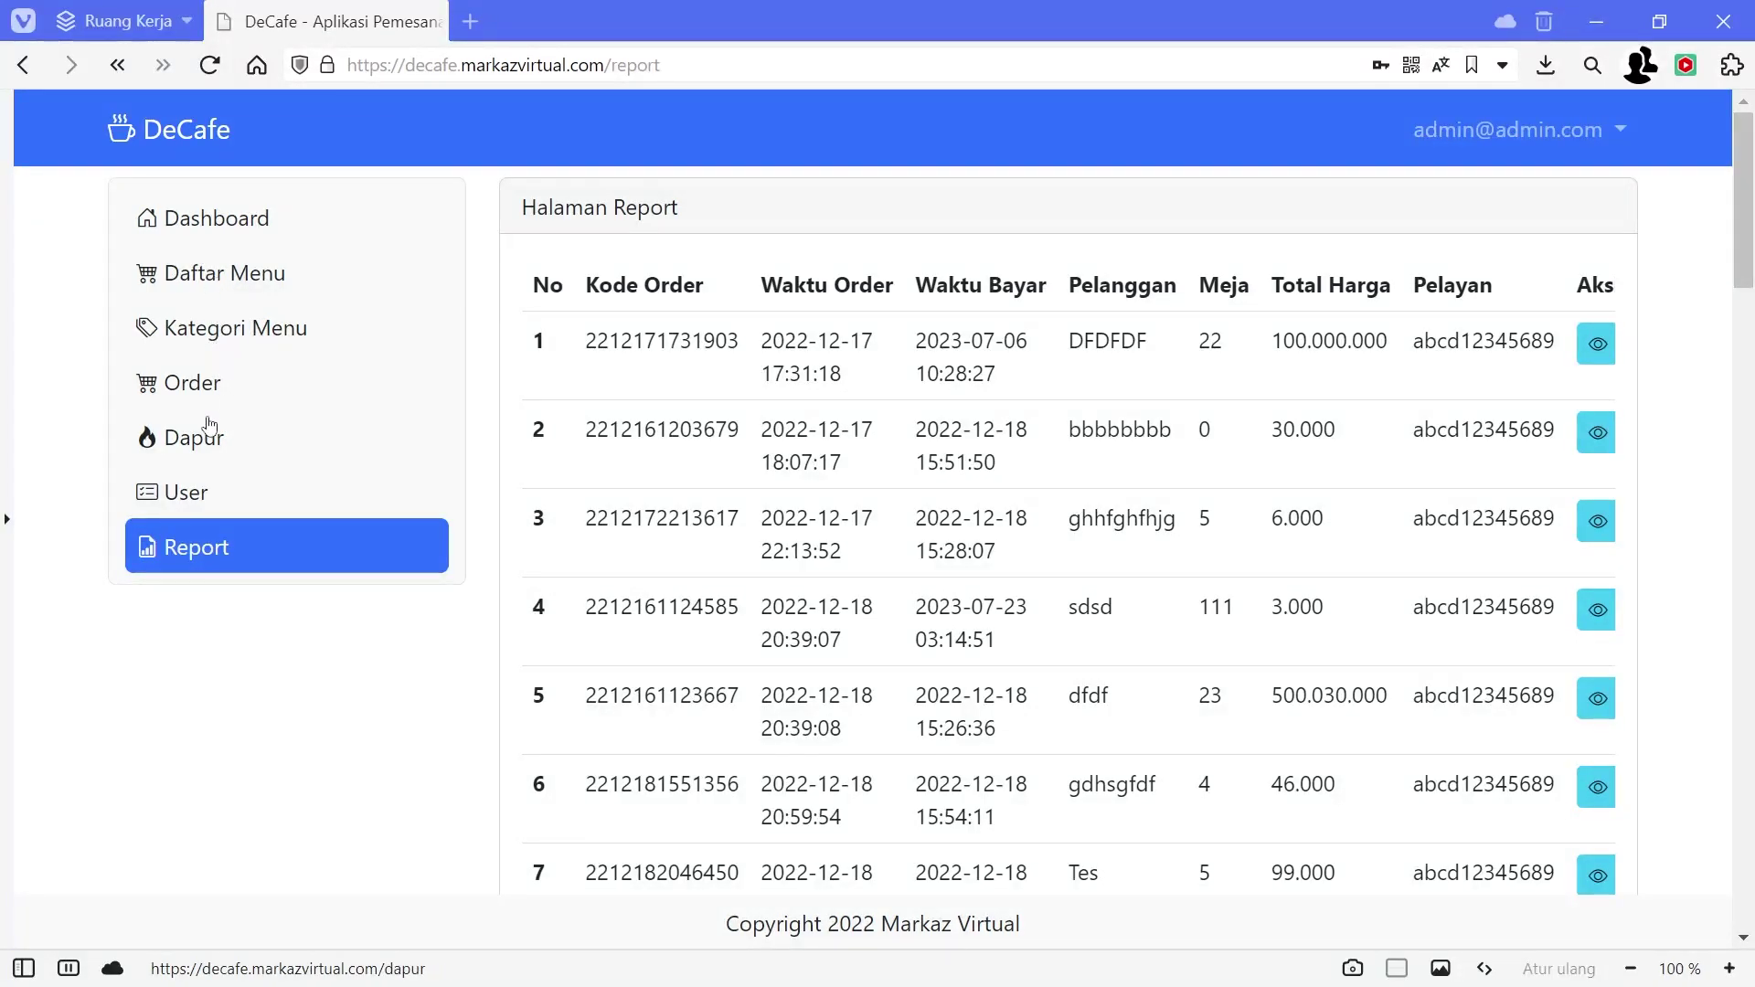
# Step: View the edit form of the sixth order, for table 5, on the Order page and close it without changes
pyautogui.click(210, 382)
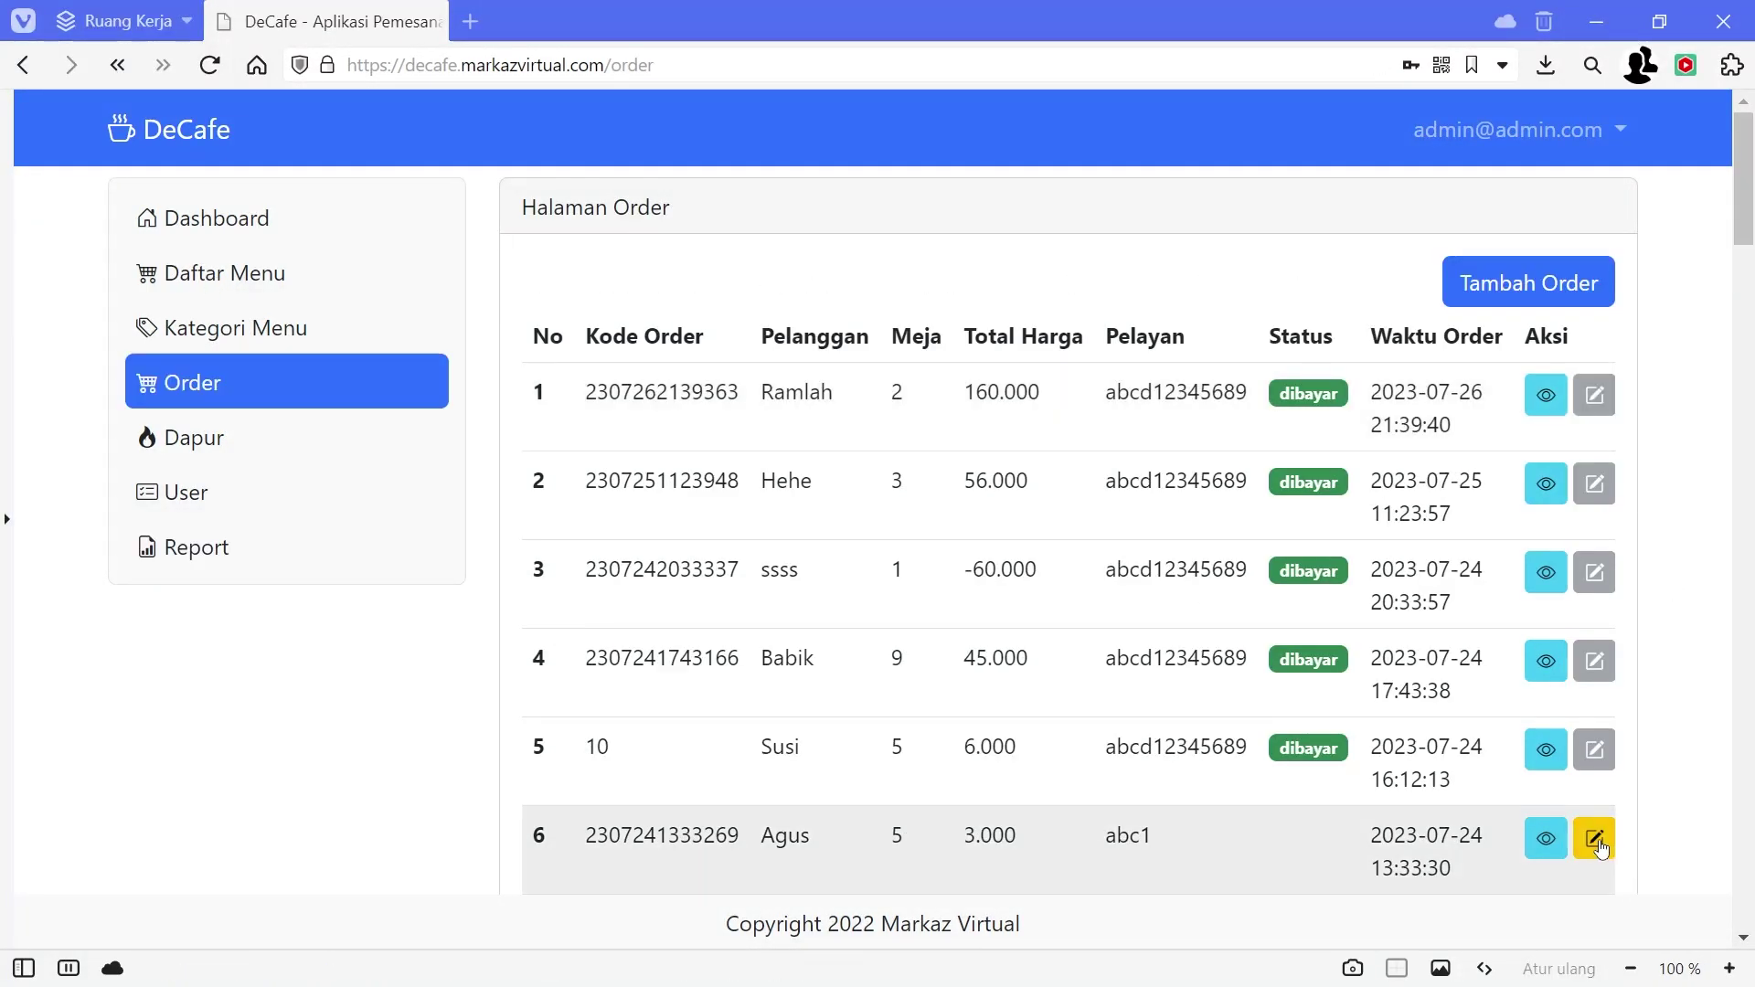
pyautogui.click(1596, 837)
pyautogui.click(1478, 391)
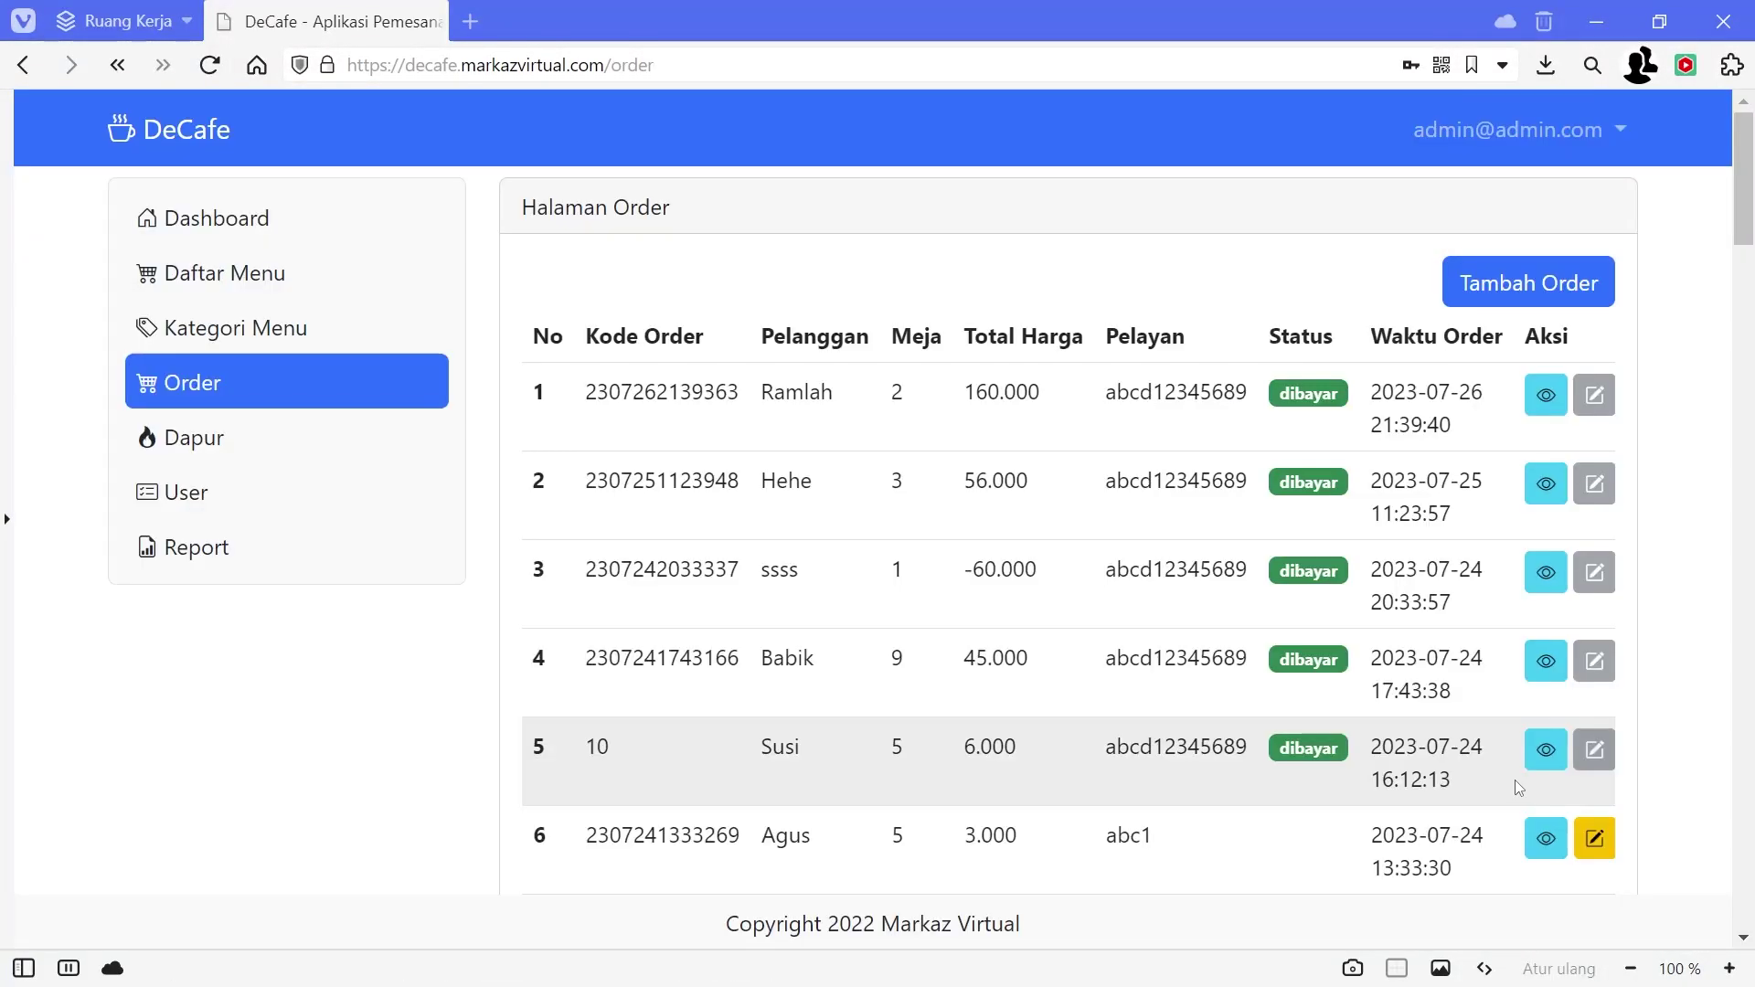
# Step: Open the item details of the sixth order, view the edit form of Lontong Buk PC and close it without changes
pyautogui.scroll(-3, 1516, 780)
pyautogui.click(1543, 562)
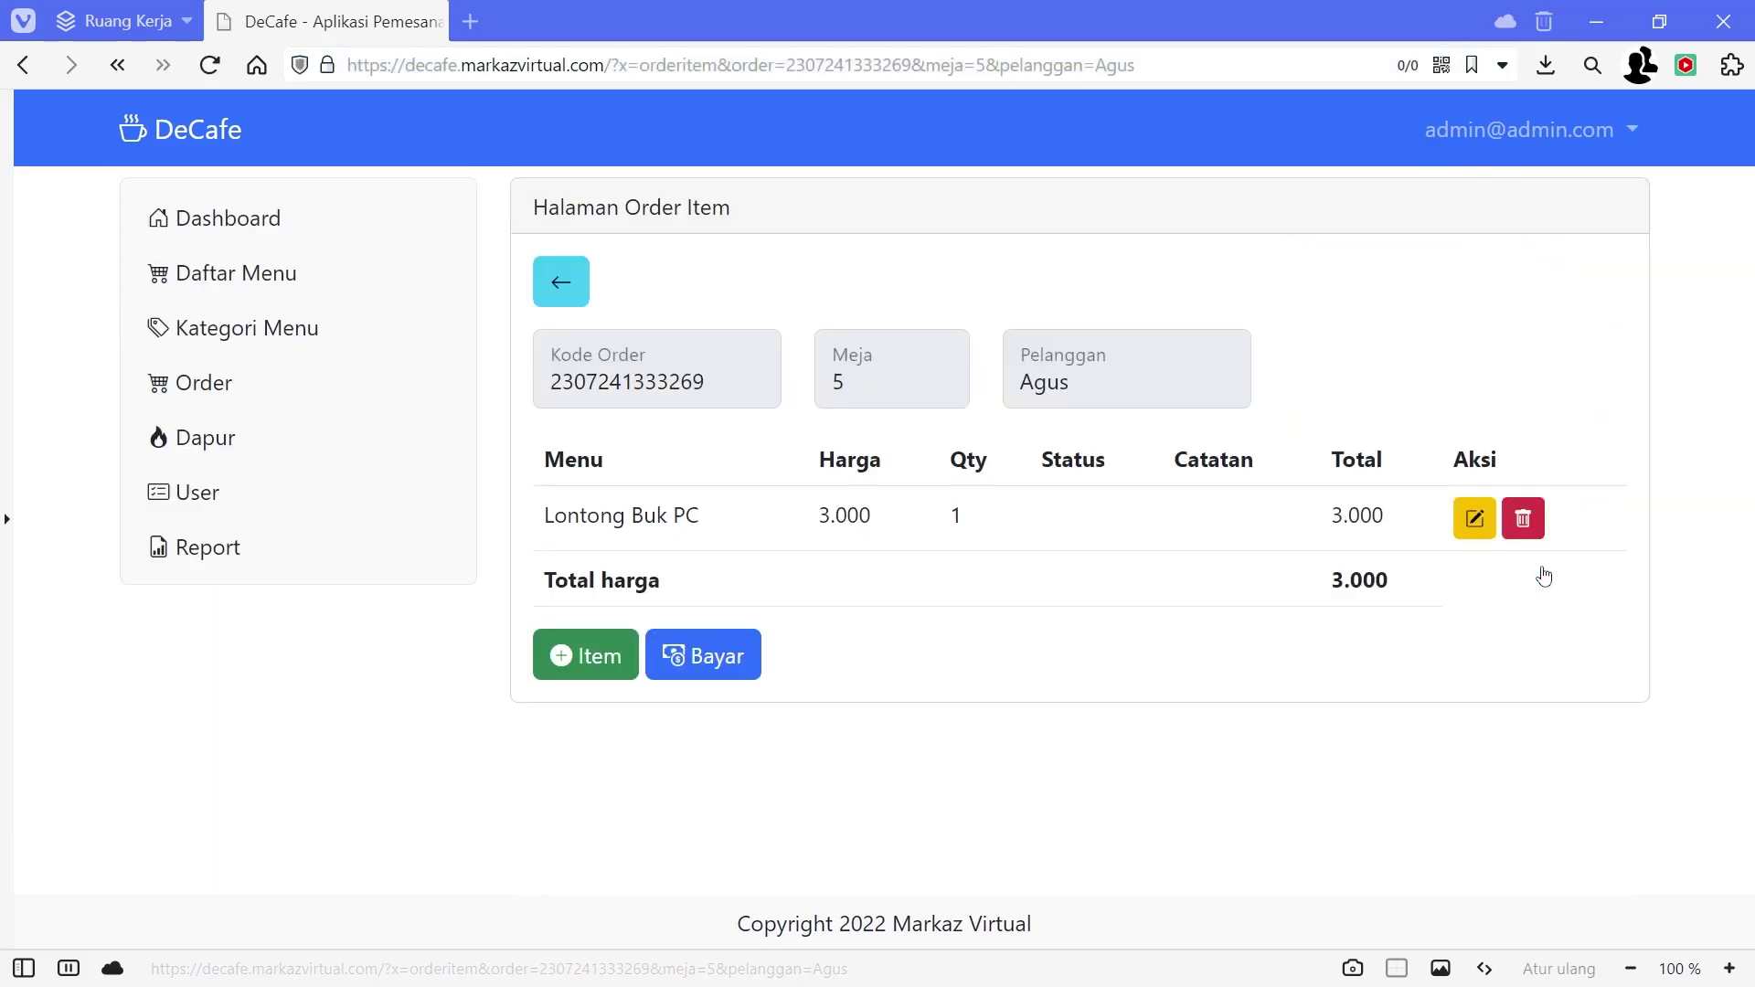
pyautogui.click(1474, 518)
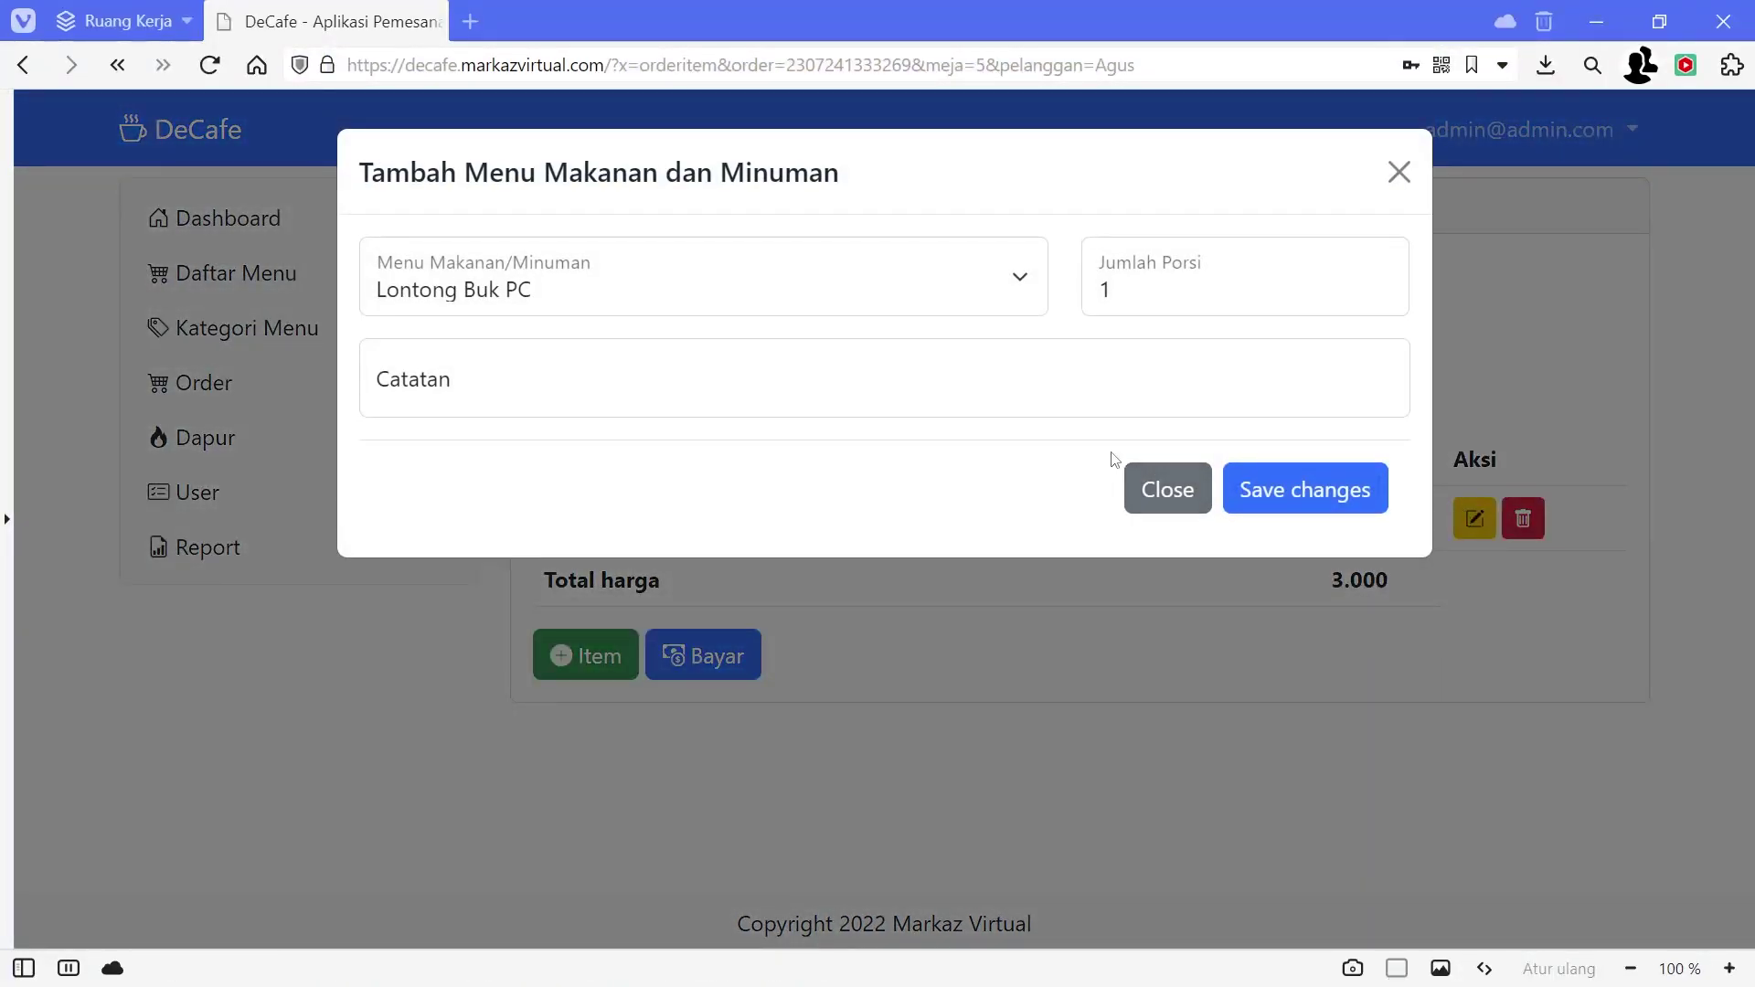
pyautogui.click(1174, 517)
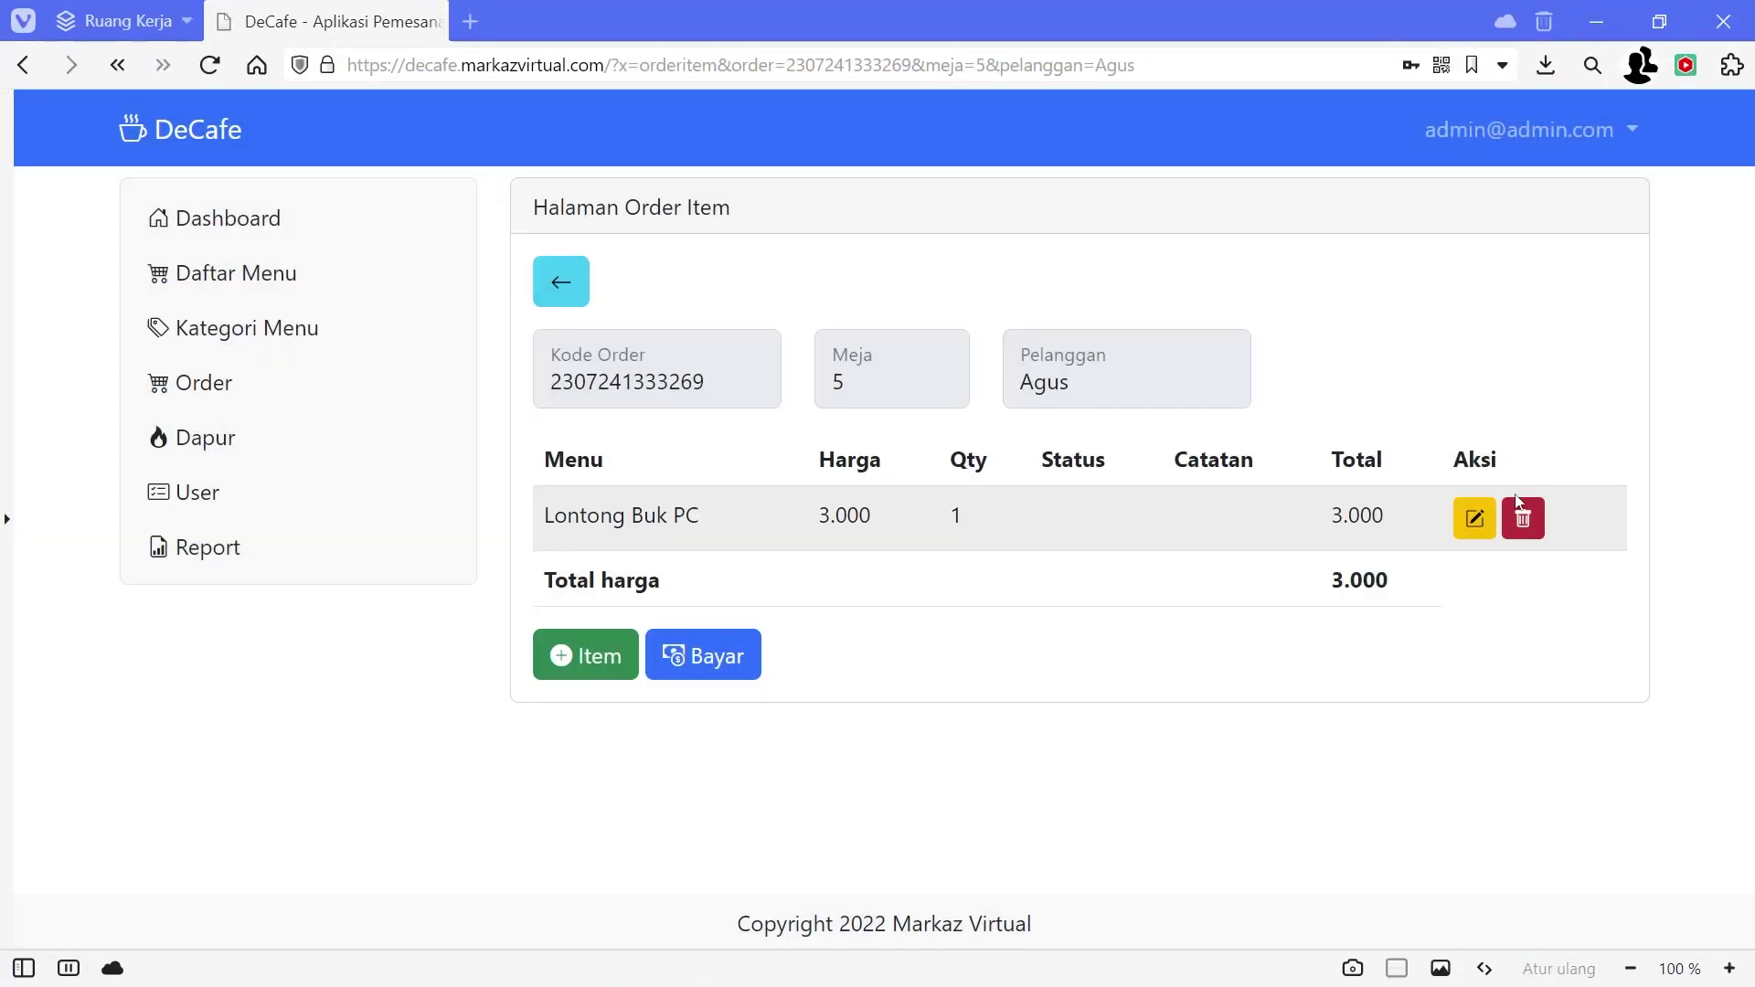
# Step: Go back from the order items to the order list and examine the Jumlah Porsi Terjual chart on the Dashboard
pyautogui.click(571, 291)
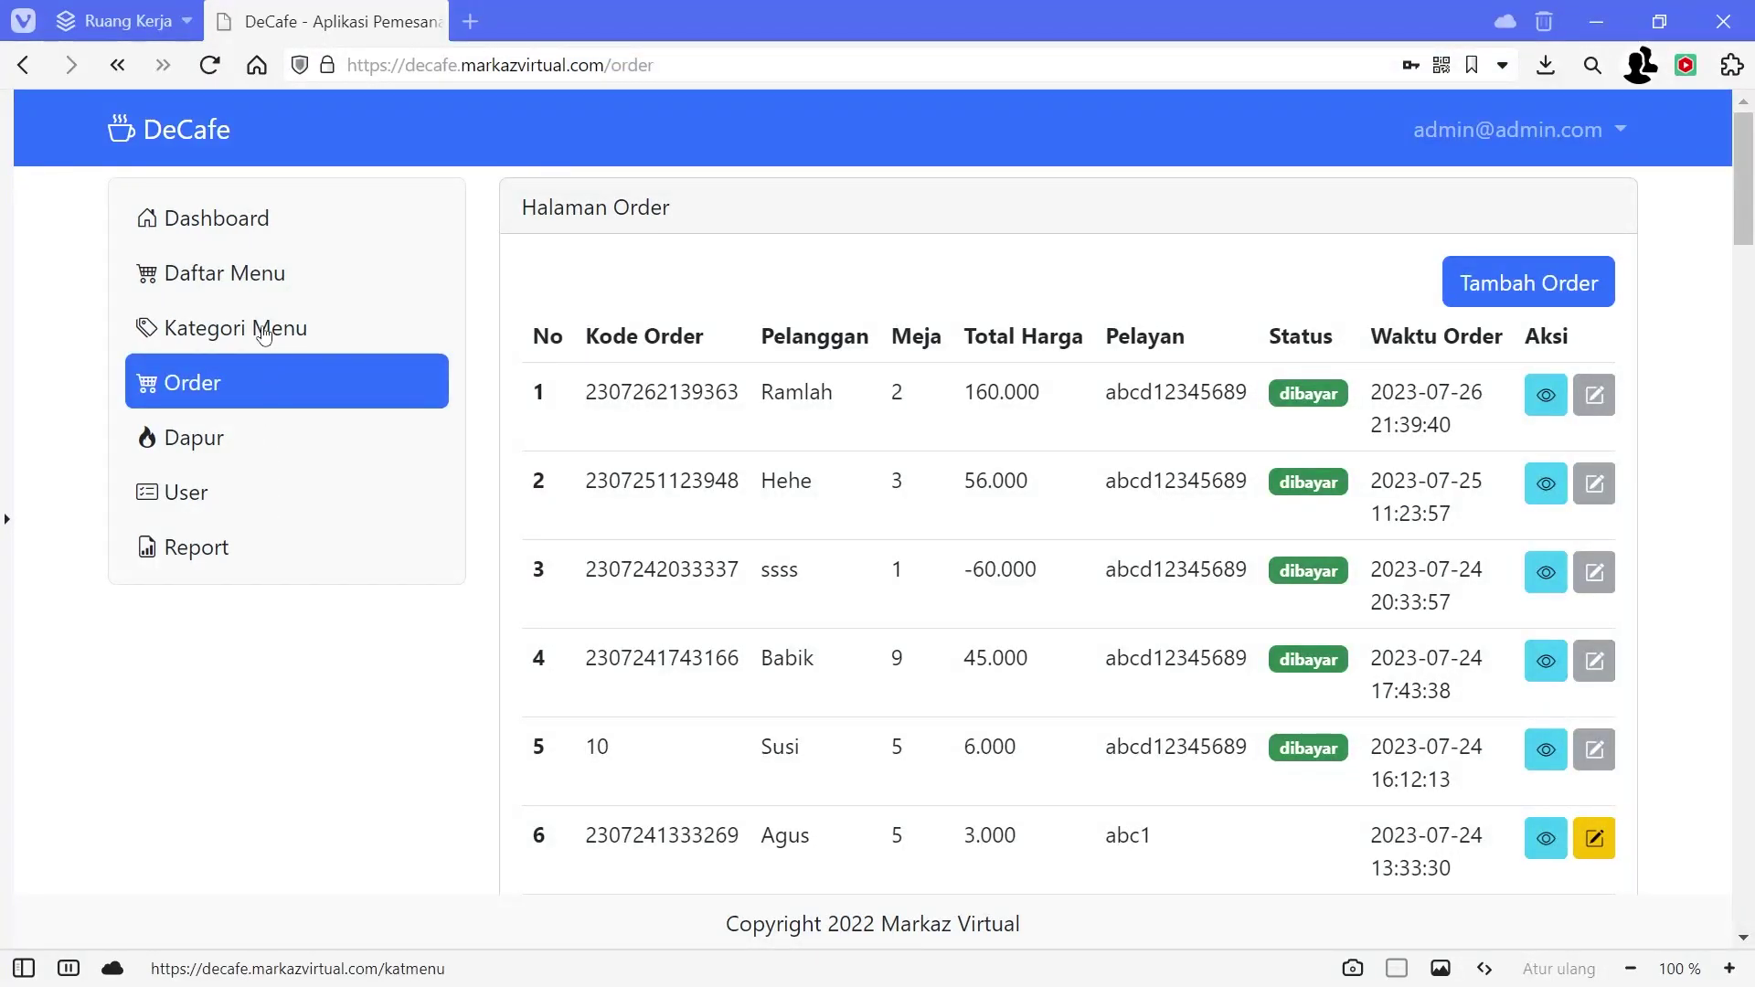
pyautogui.click(235, 223)
pyautogui.scroll(-5, 1043, 657)
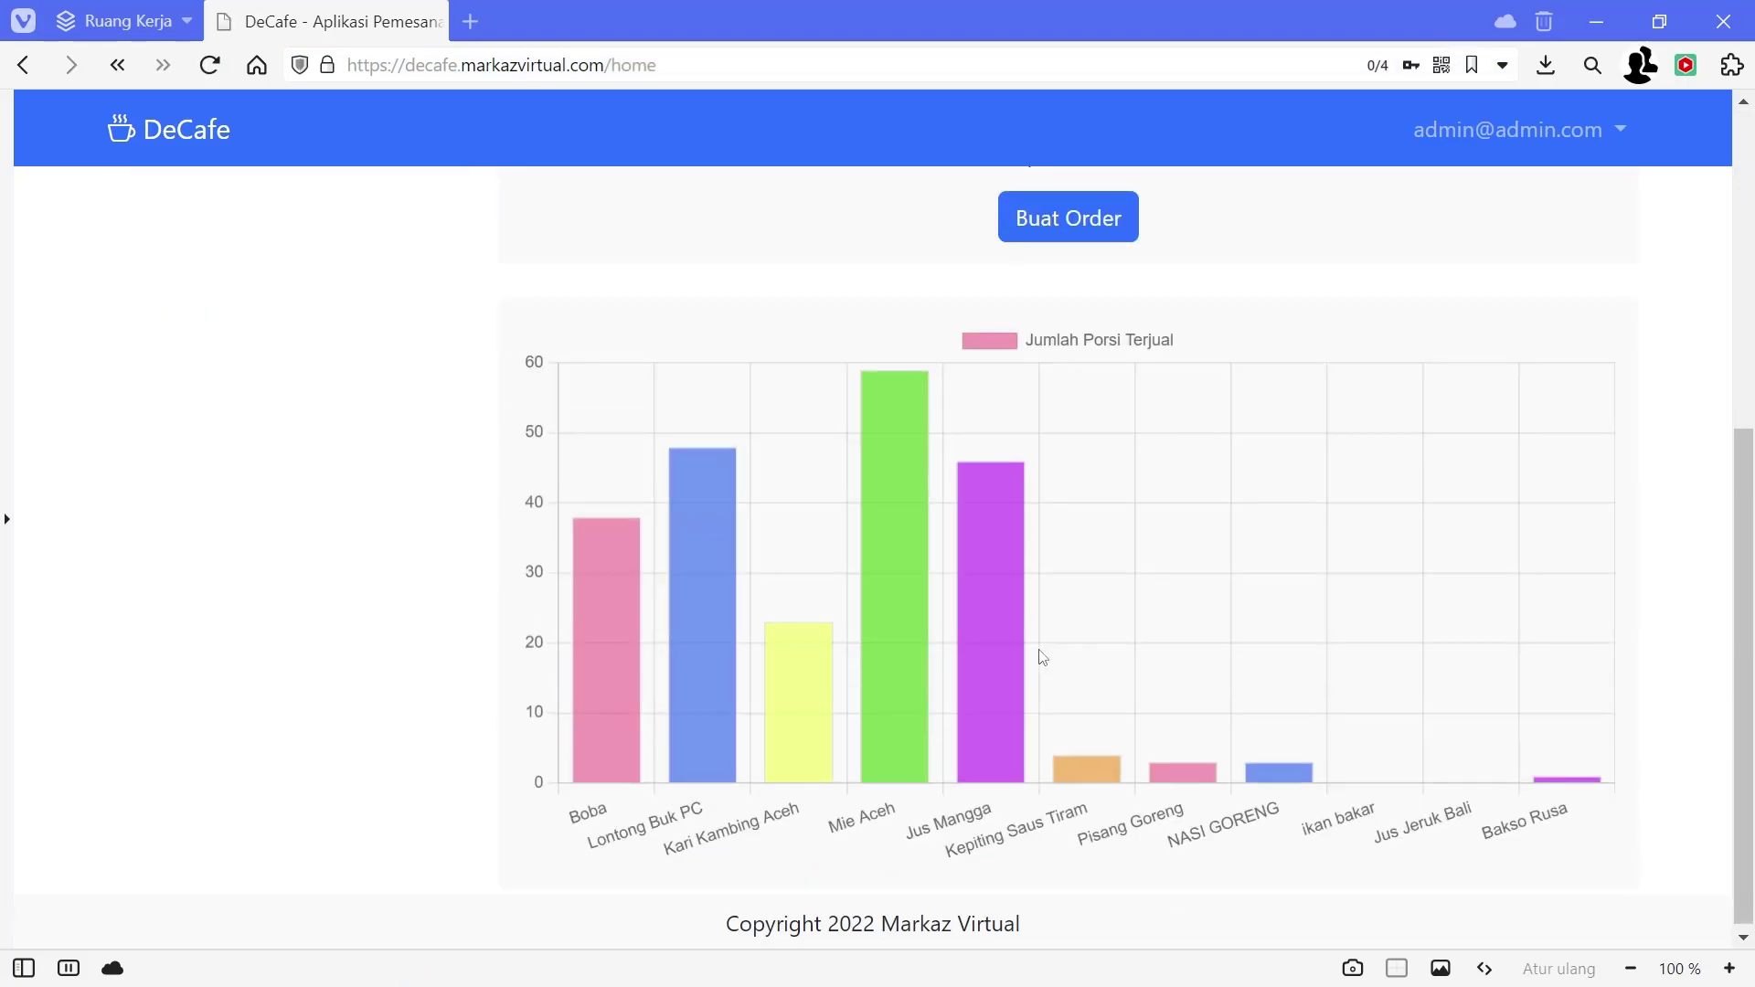
pyautogui.scroll(6, 922, 294)
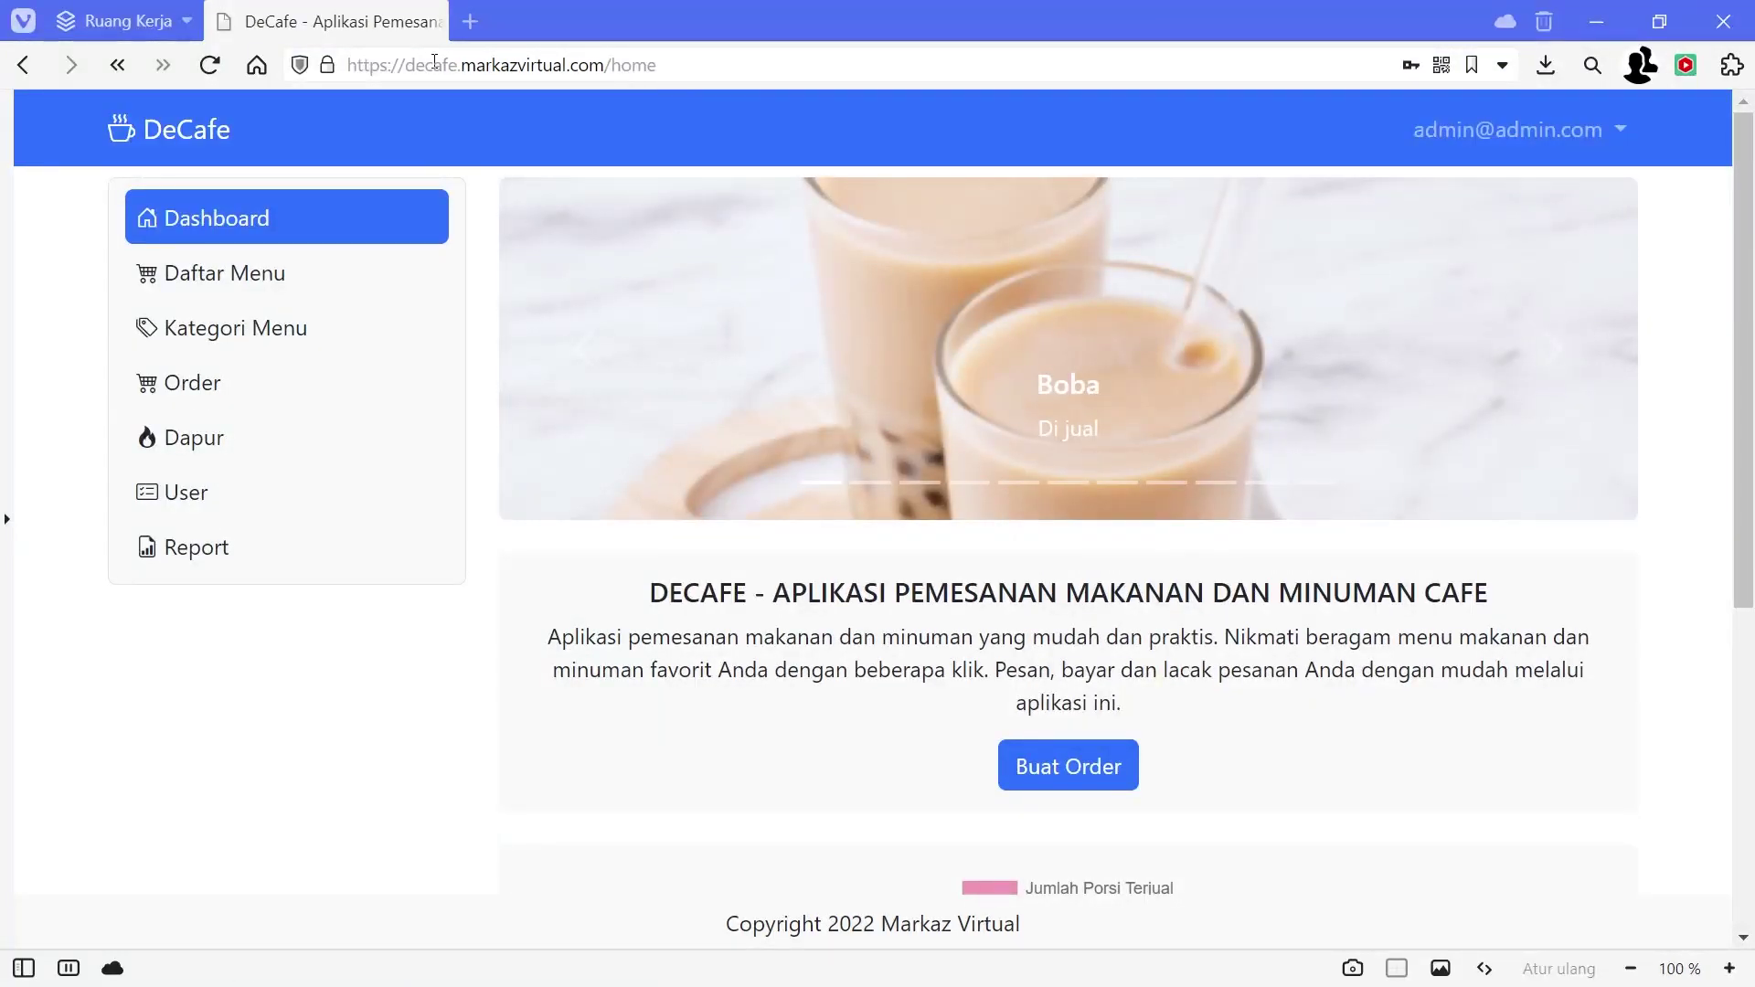
# Step: Highlight the site address, log out of the admin account and highlight the demo credentials on the login page
pyautogui.moveTo(356, 64); pyautogui.dragTo(608, 90)
pyautogui.click(1615, 141)
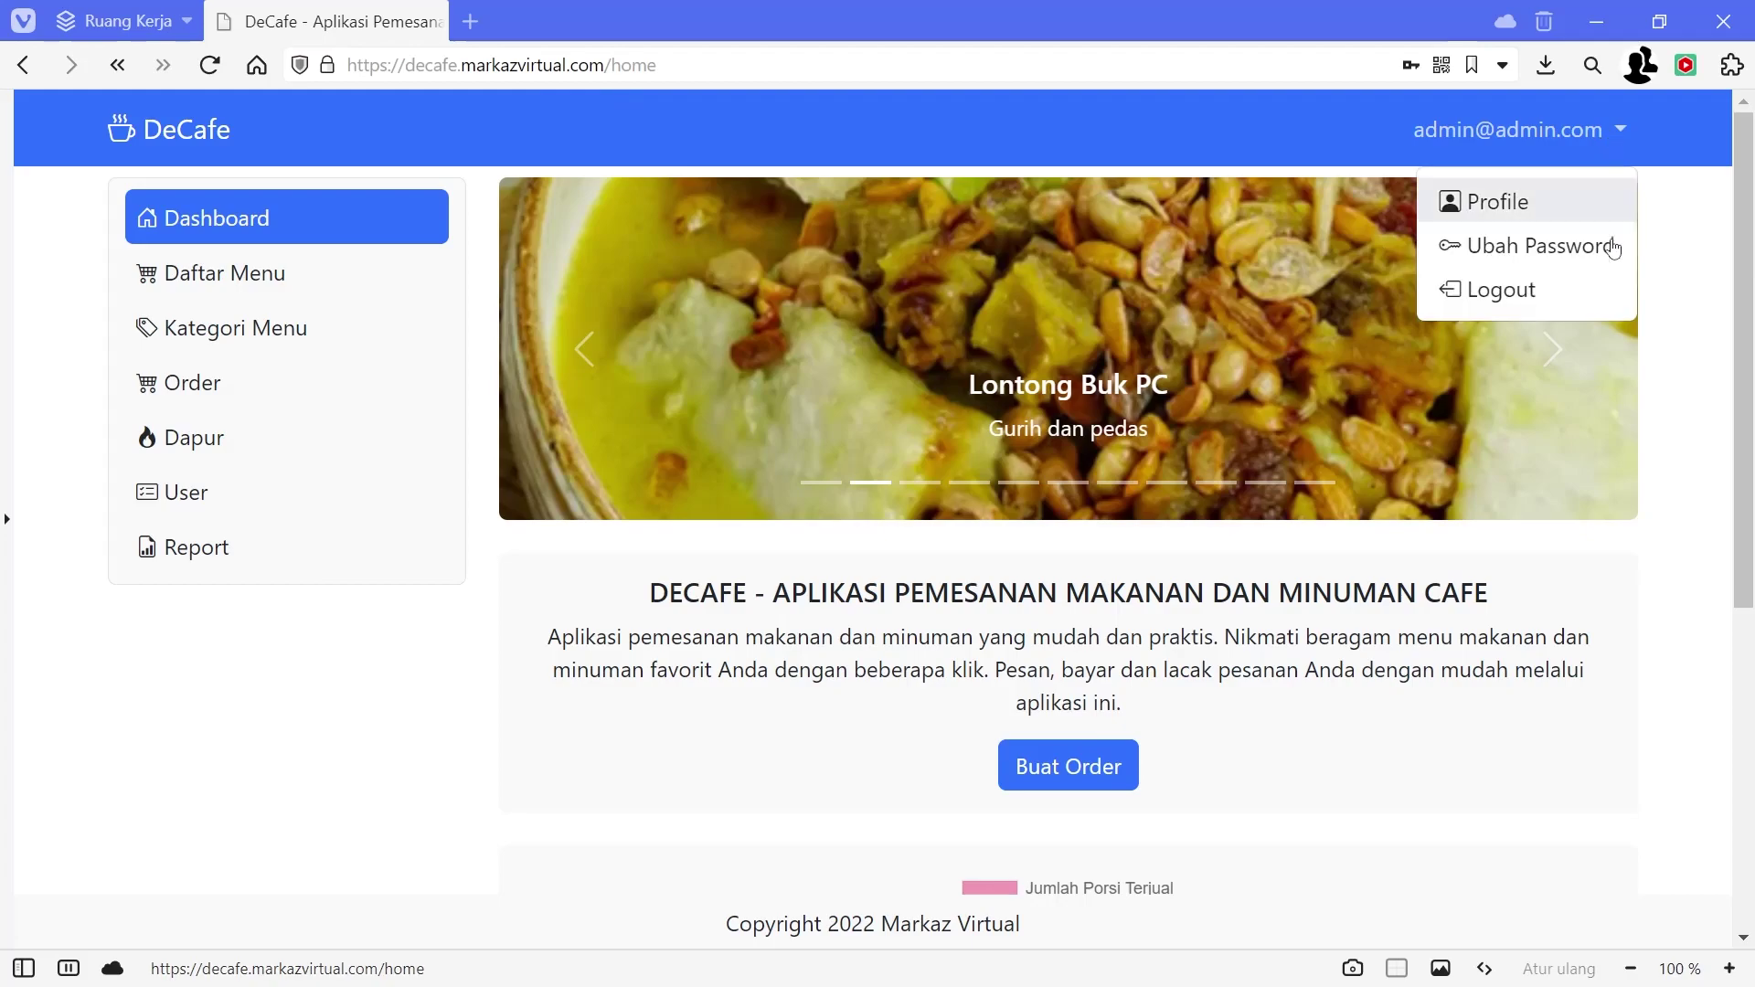
pyautogui.click(1548, 290)
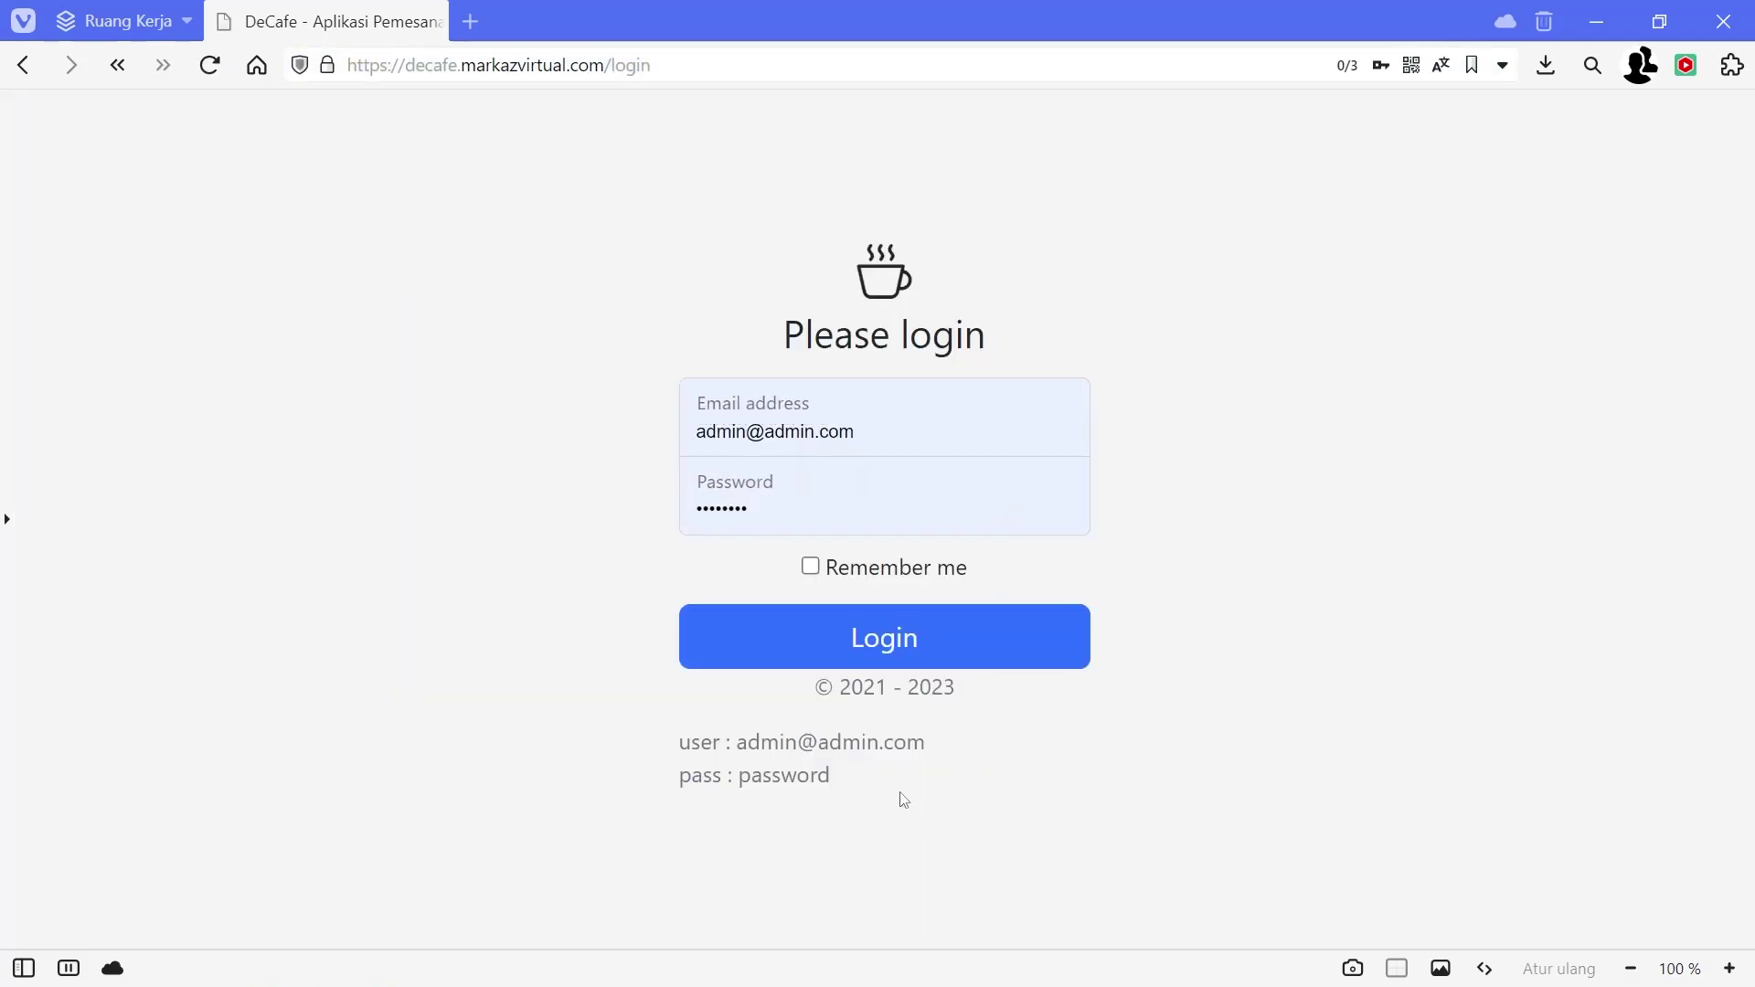
pyautogui.moveTo(845, 779); pyautogui.dragTo(728, 755)
pyautogui.click(762, 750)
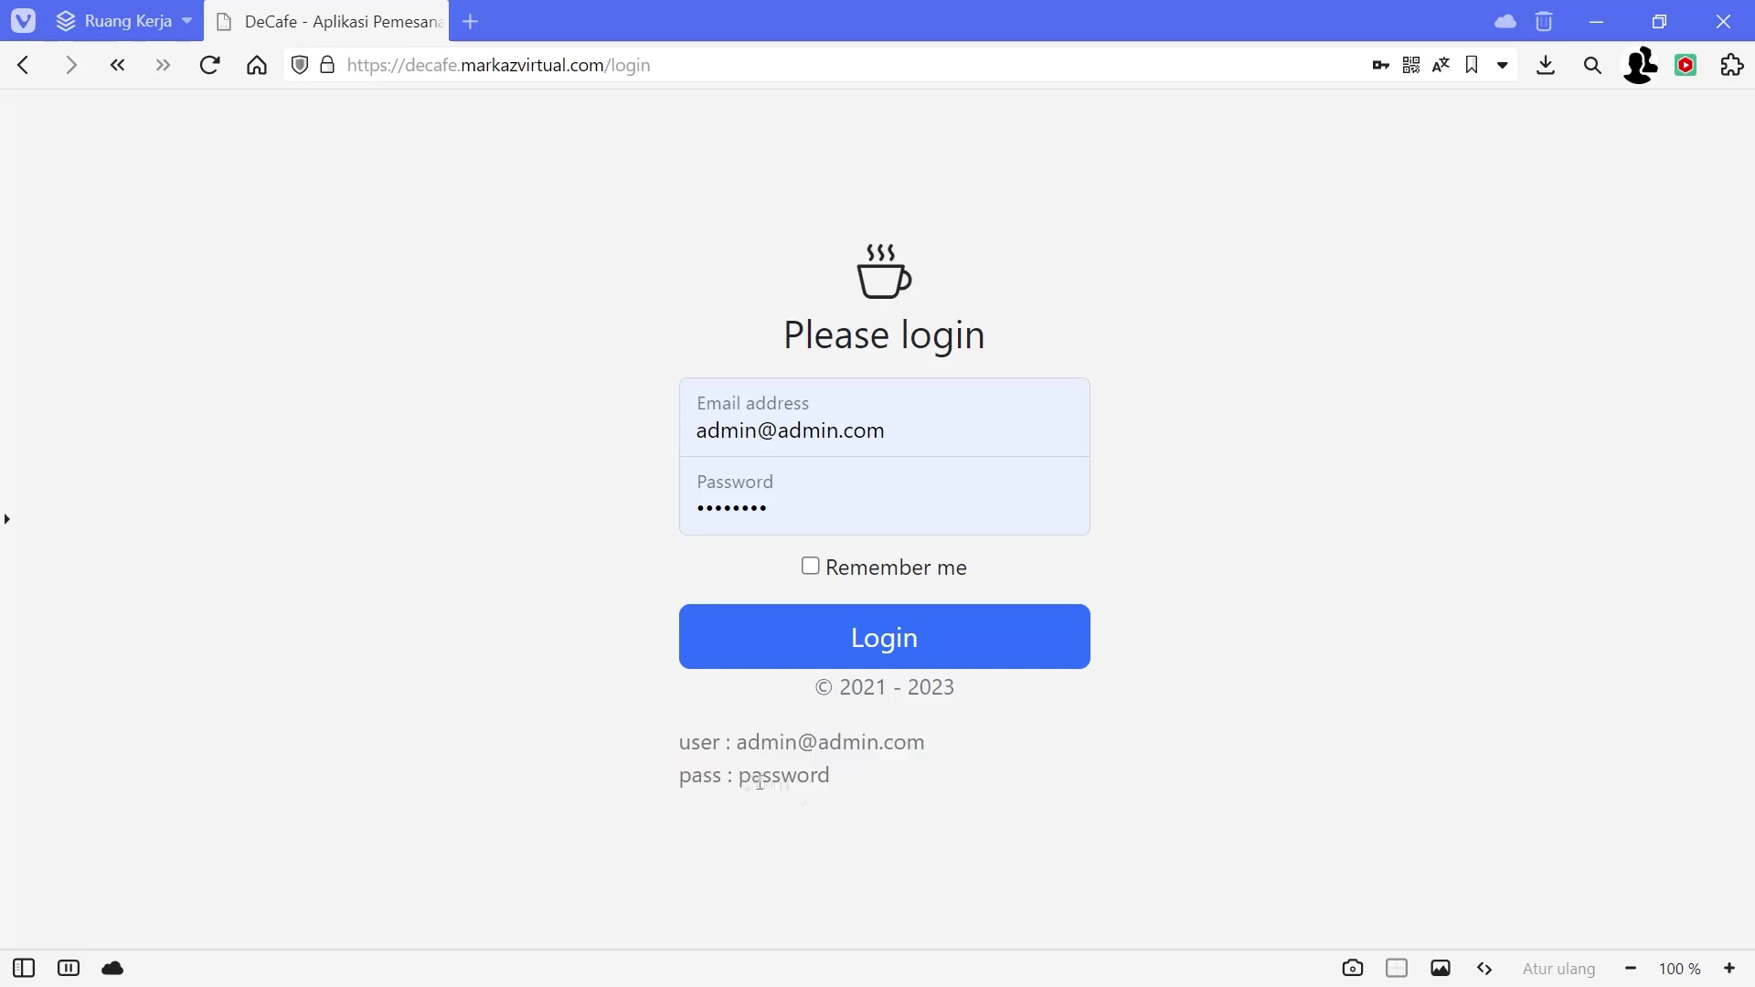
# Step: Highlight the login page address, log back in with the prefilled credentials and review the Dashboard's sales chart
pyautogui.moveTo(405, 68); pyautogui.dragTo(601, 77)
pyautogui.click(462, 399)
pyautogui.click(917, 638)
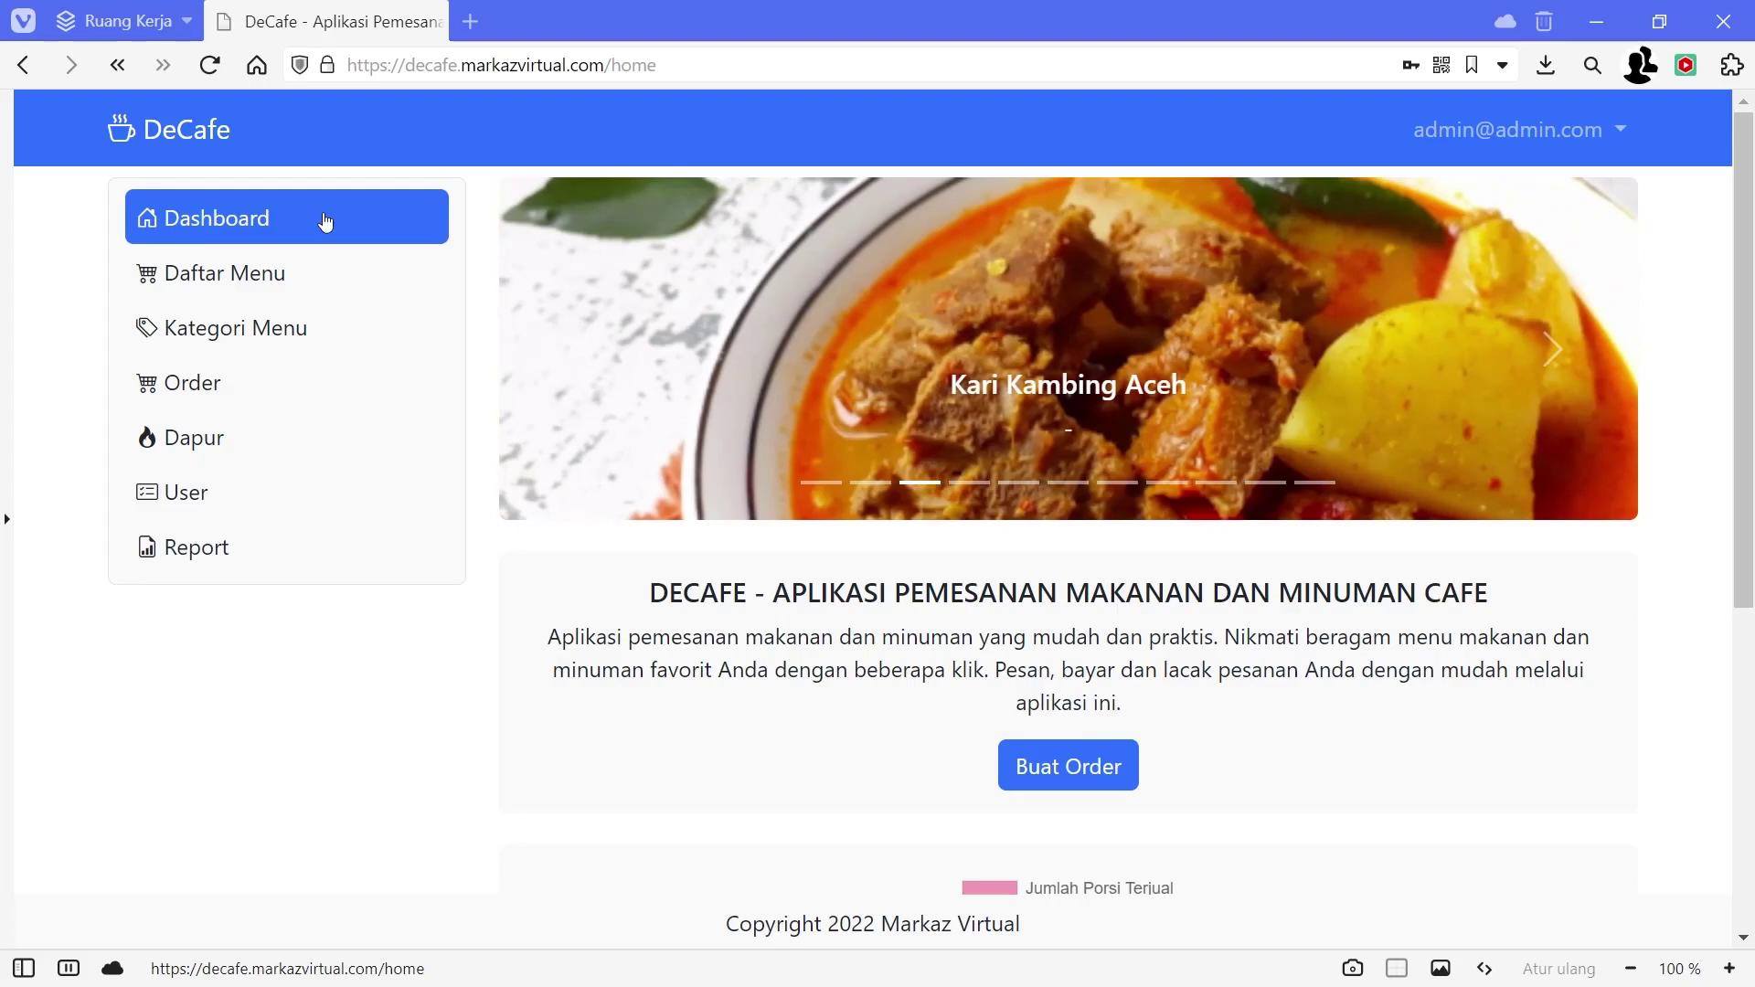
pyautogui.scroll(-6, 1356, 505)
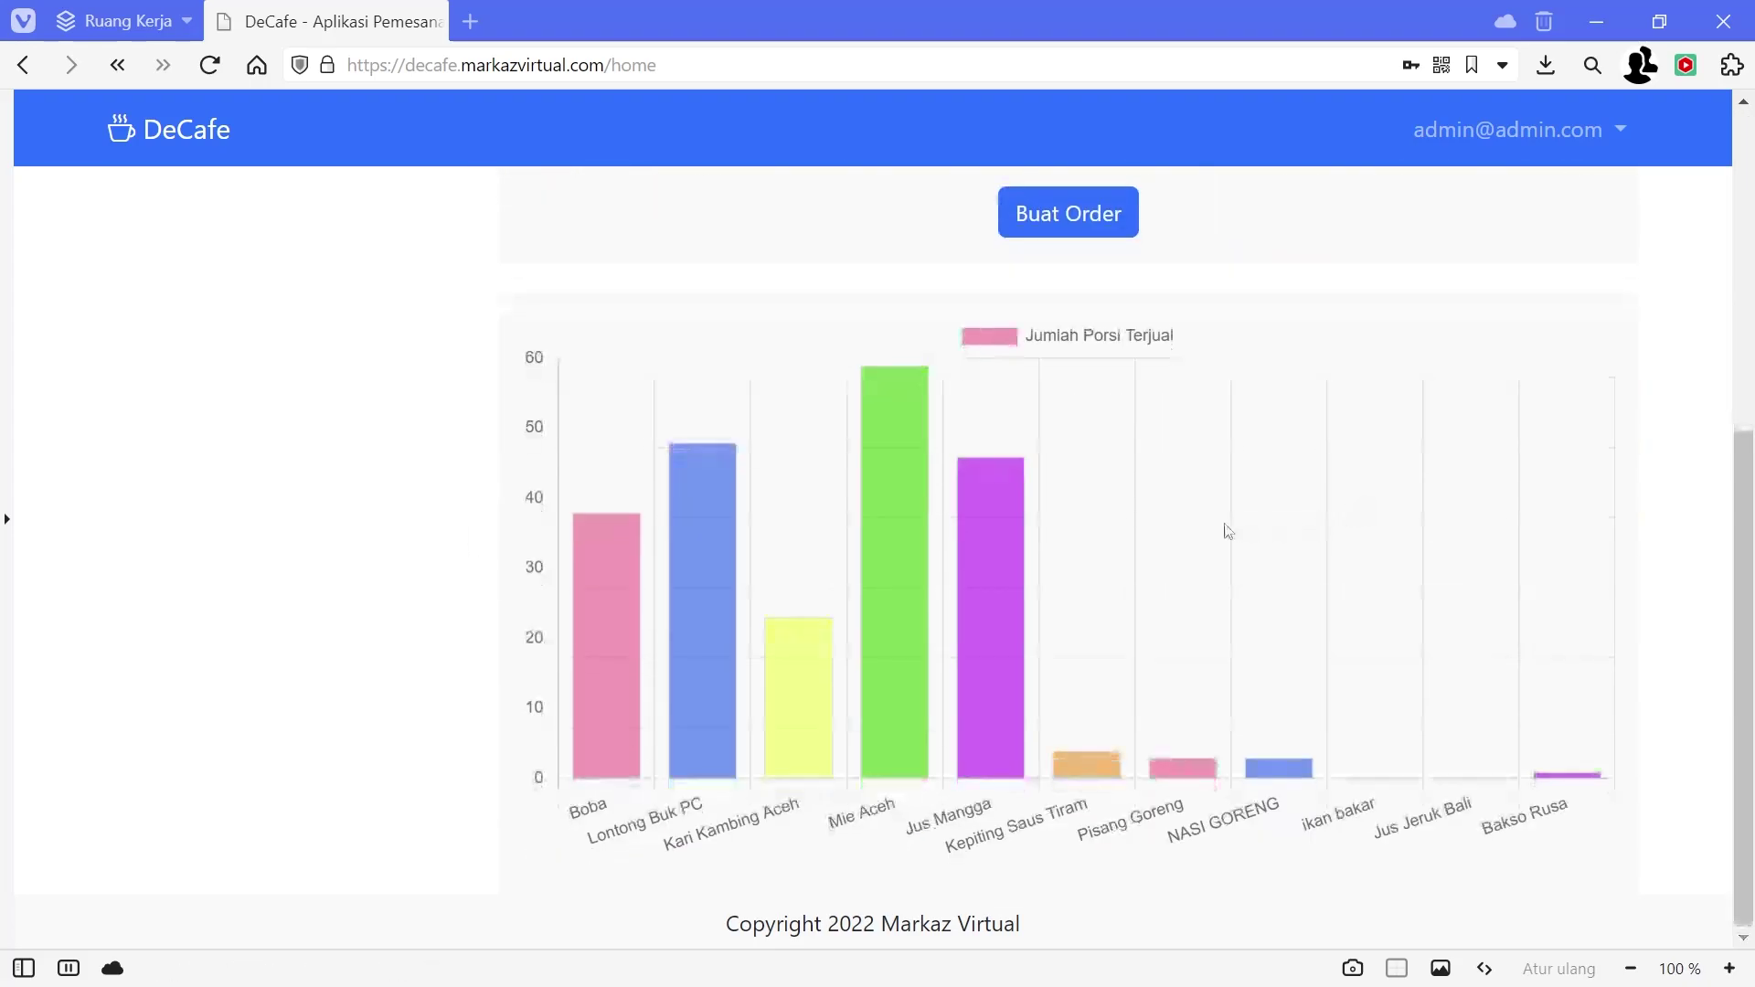
pyautogui.scroll(6, 1234, 531)
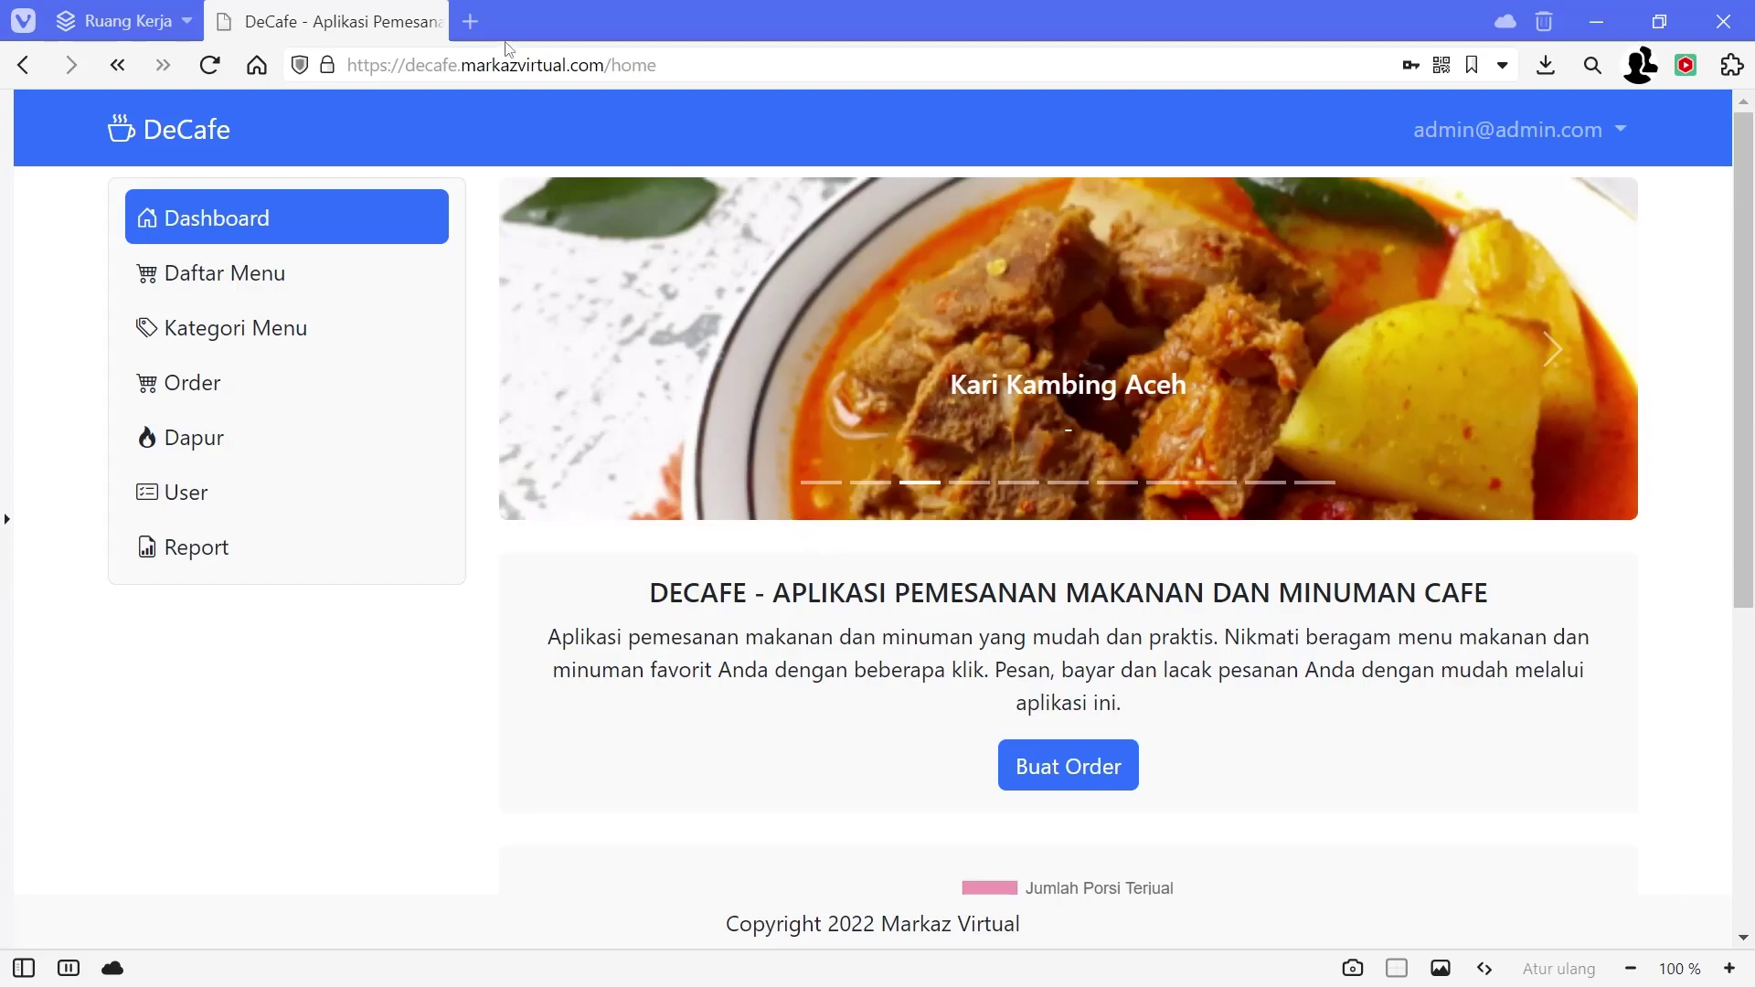
# Step: Open the YouTube website in a new browser tab
pyautogui.click(473, 24)
pyautogui.write('you')
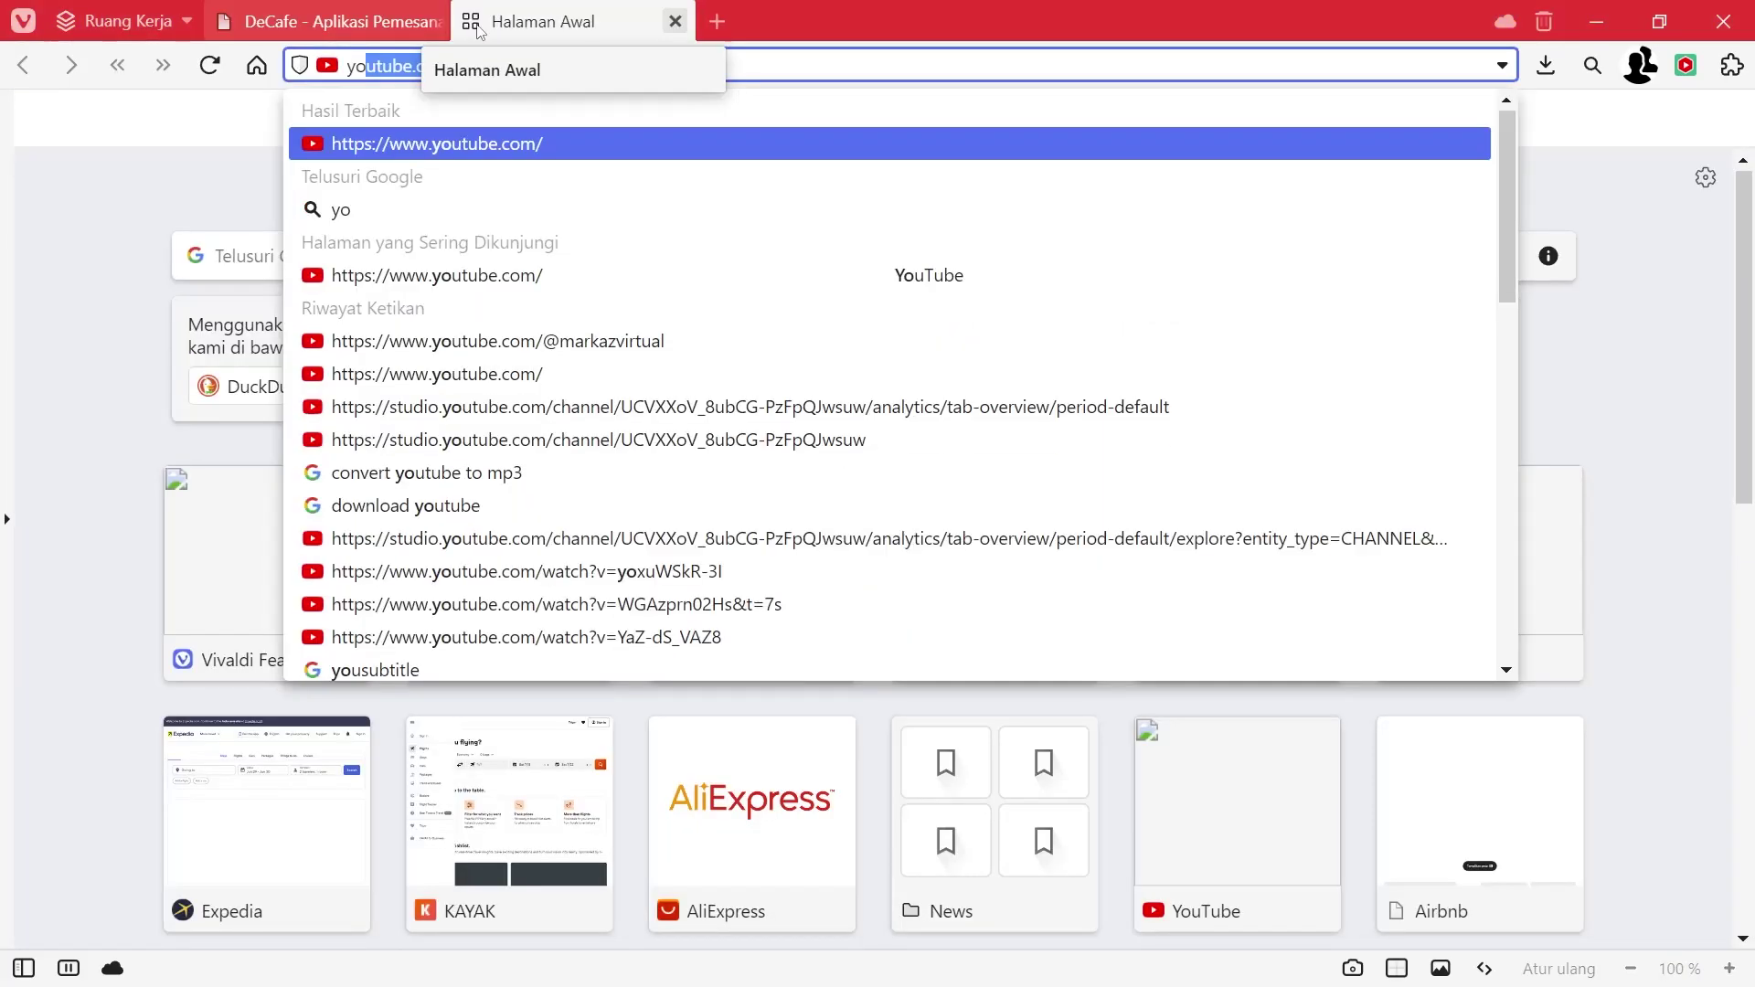
pyautogui.press('Return')
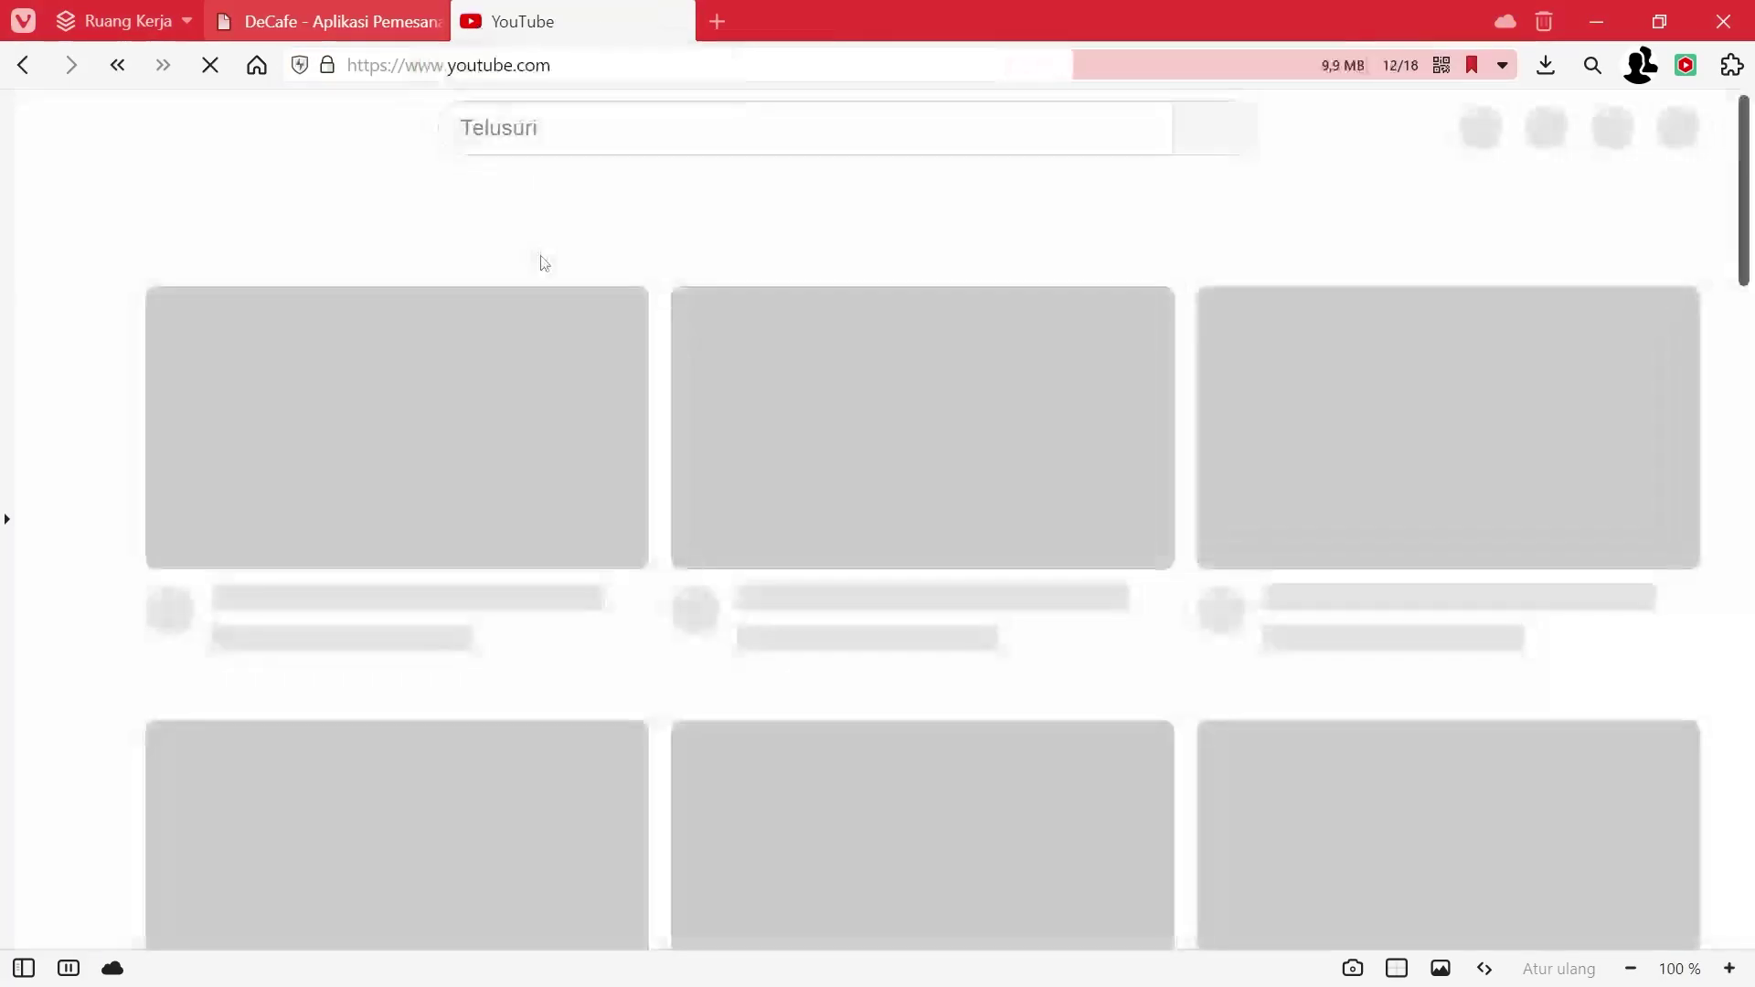
# Step: Search YouTube for "markaz virtual" and open the Markaz Virtual channel
pyautogui.click(579, 129)
pyautogui.write('markaz')
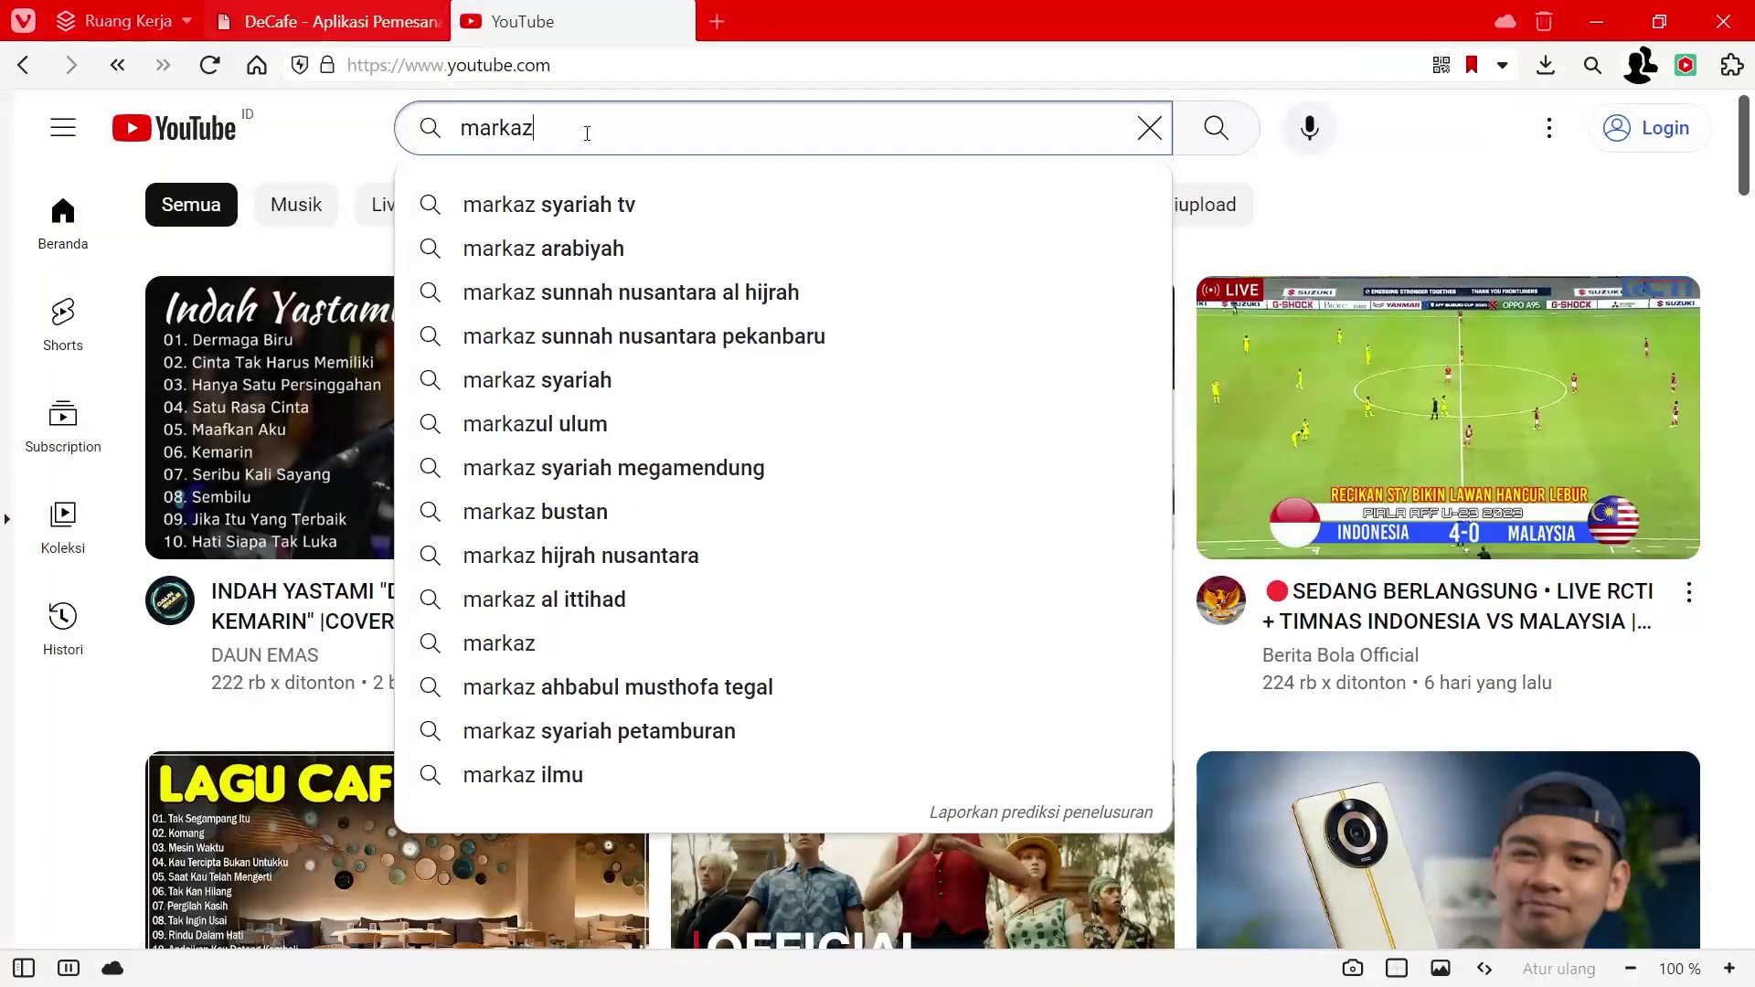
pyautogui.write(' virtual')
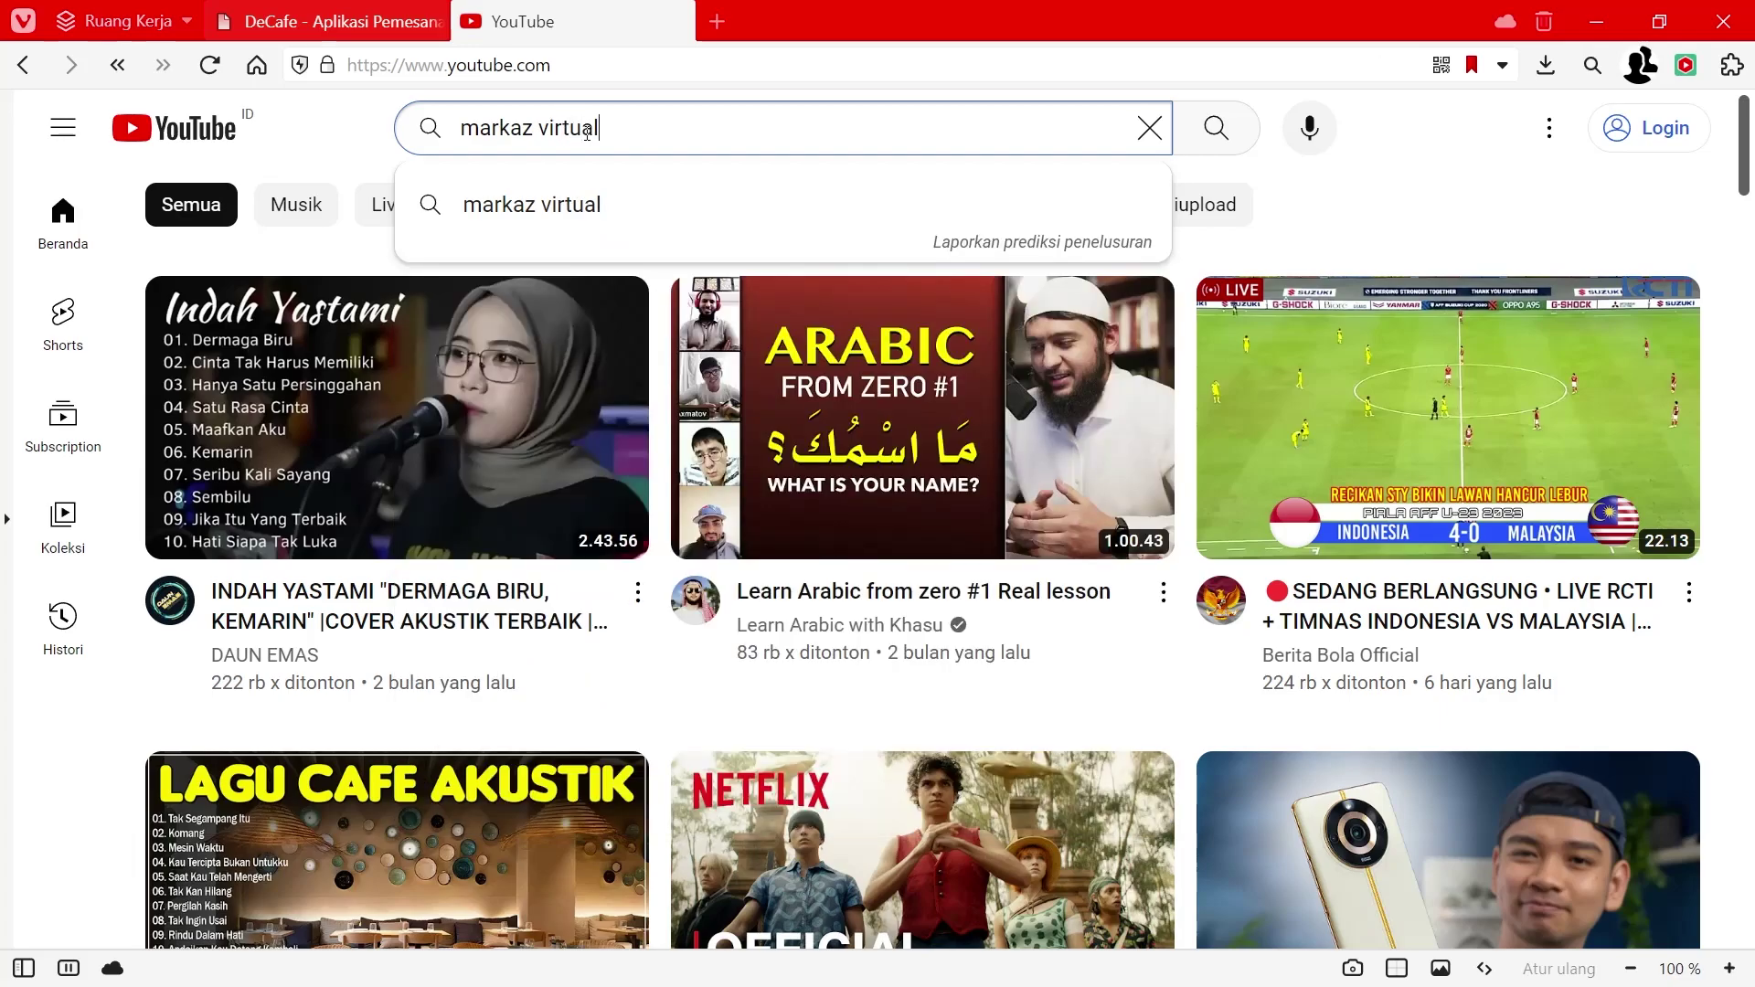
pyautogui.click(572, 207)
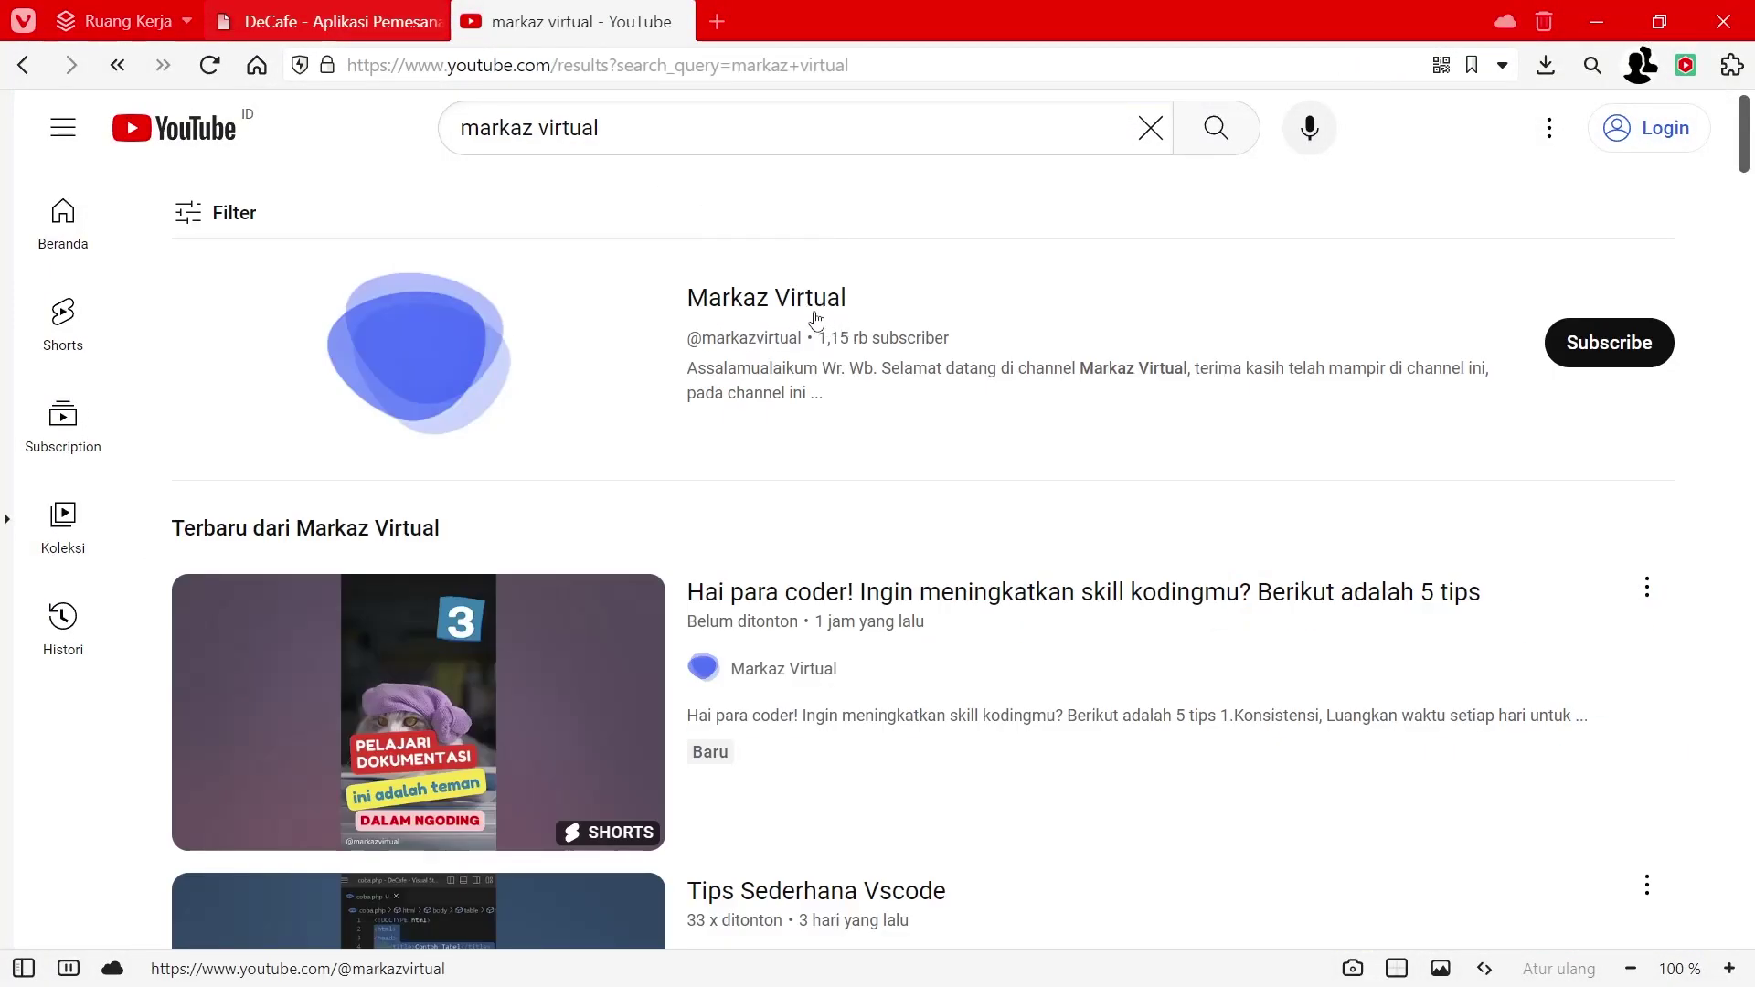
pyautogui.click(764, 308)
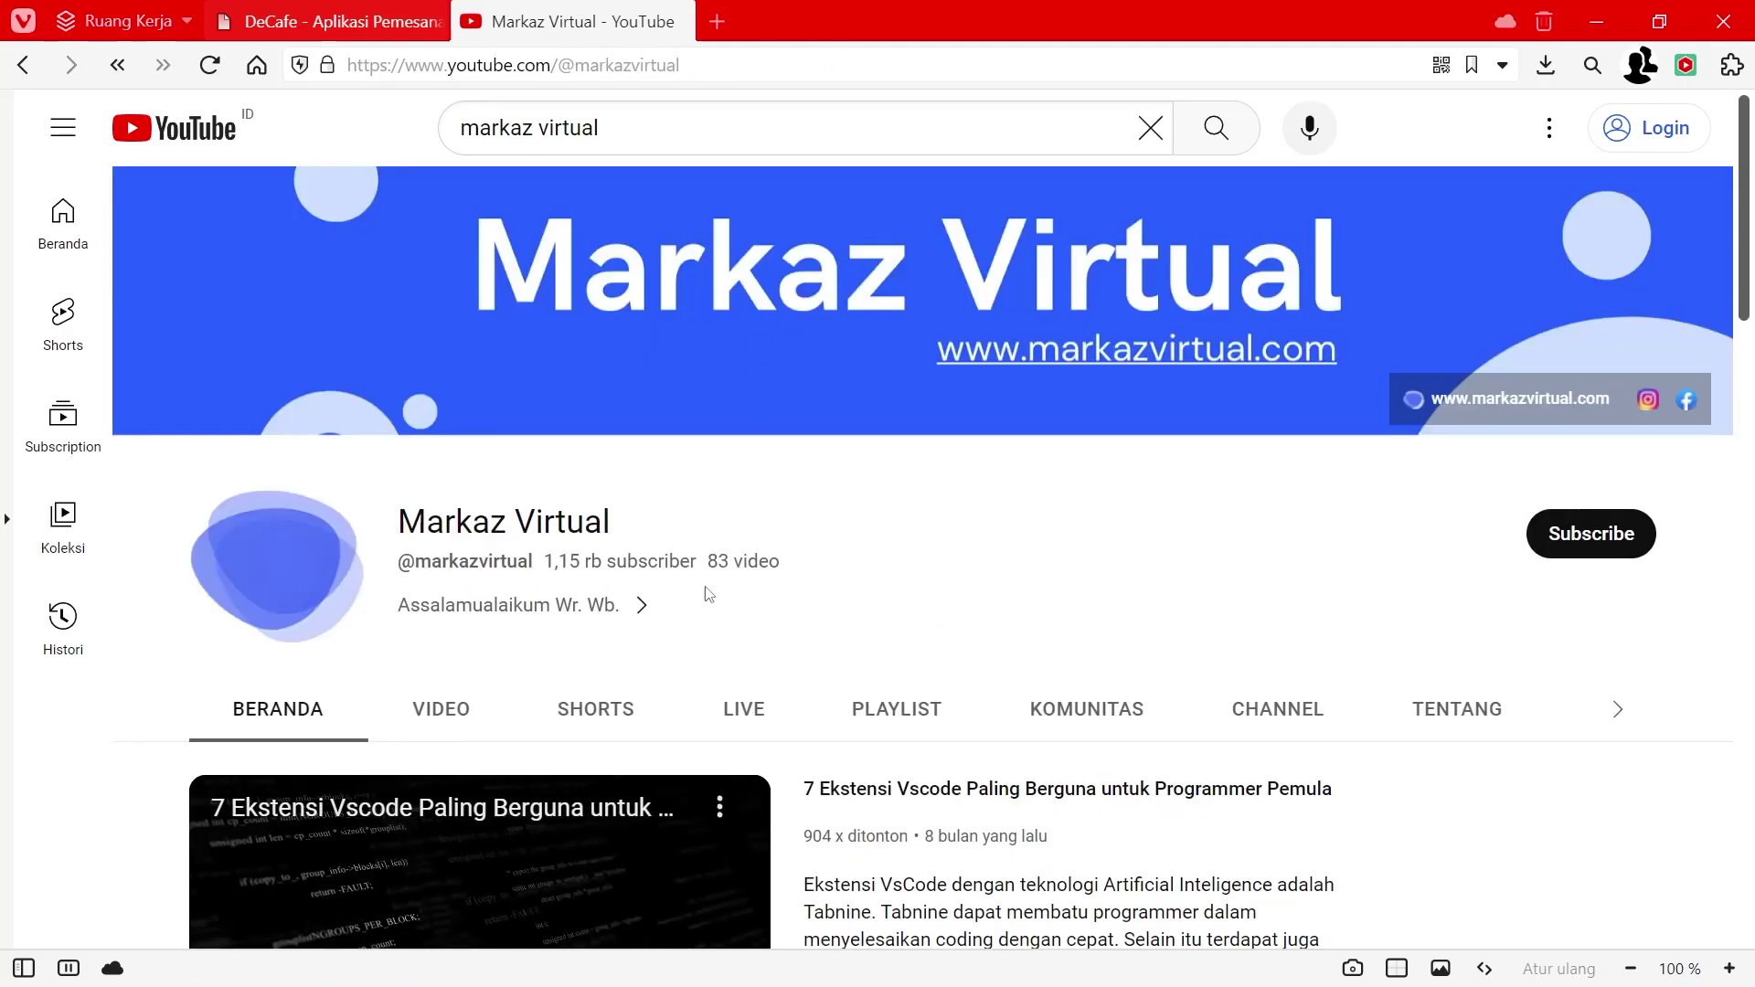
# Step: View the channel's playlists and play all of "Membuat Aplikasi Pemesanan Cafe Berbasis Web"
pyautogui.click(901, 713)
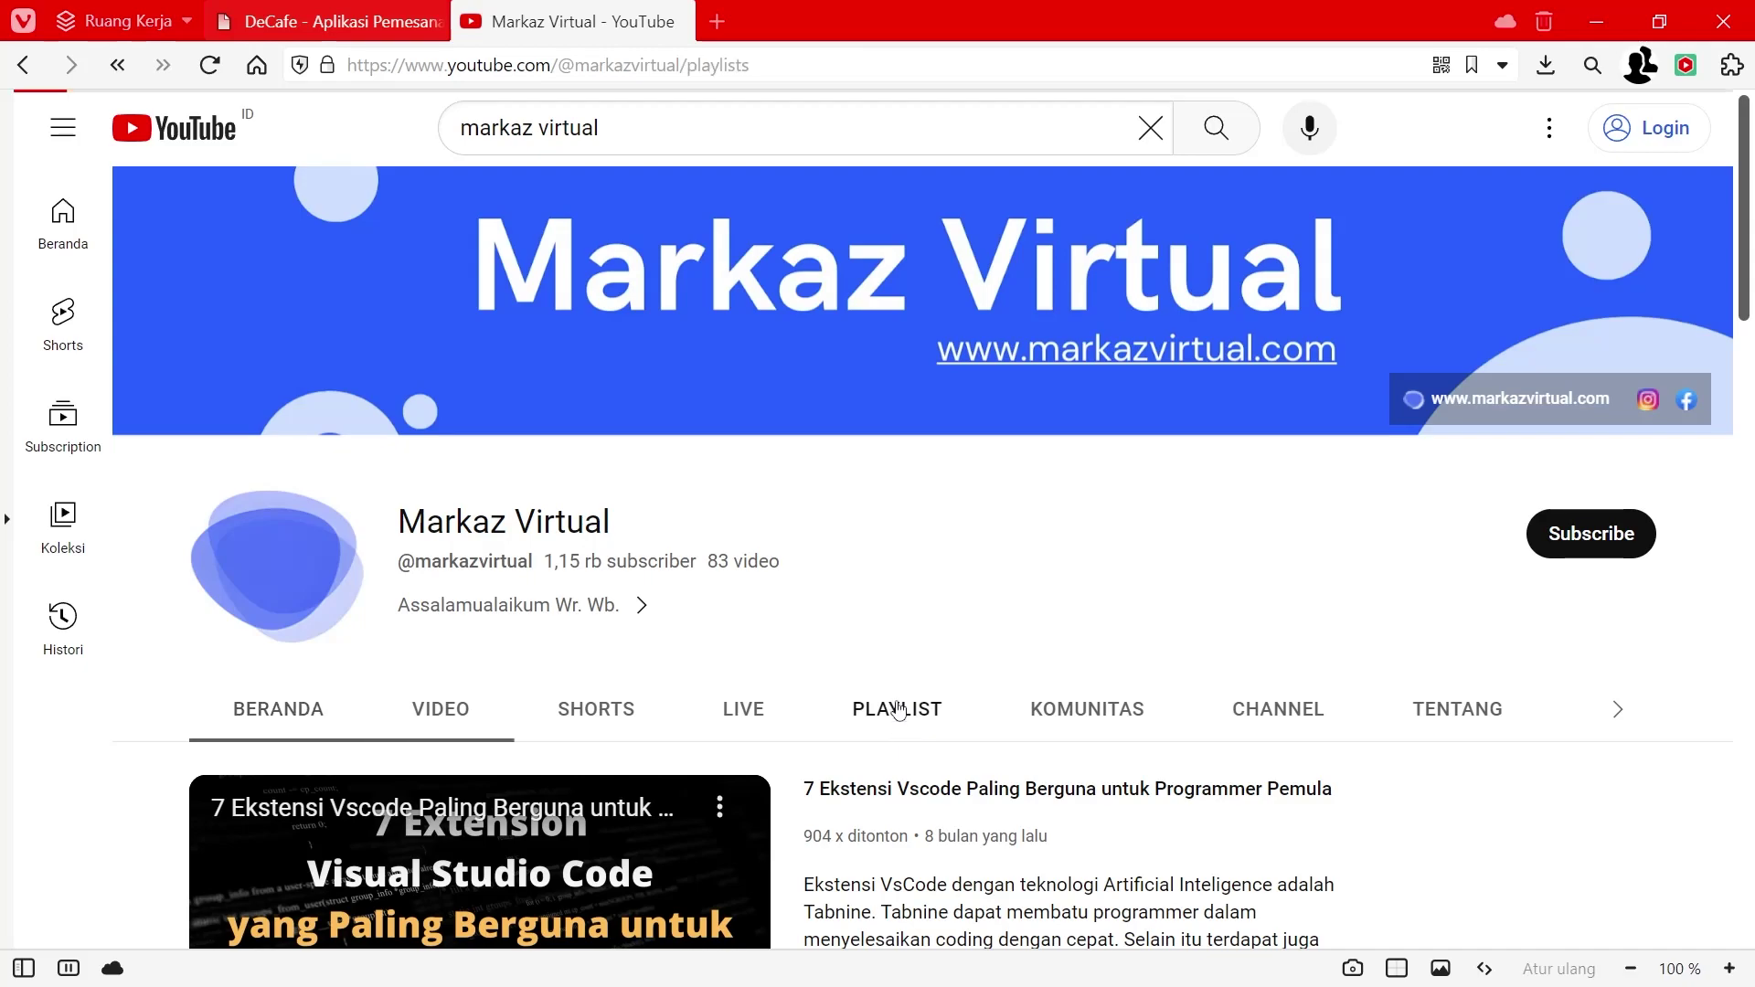
pyautogui.scroll(-3, 658, 627)
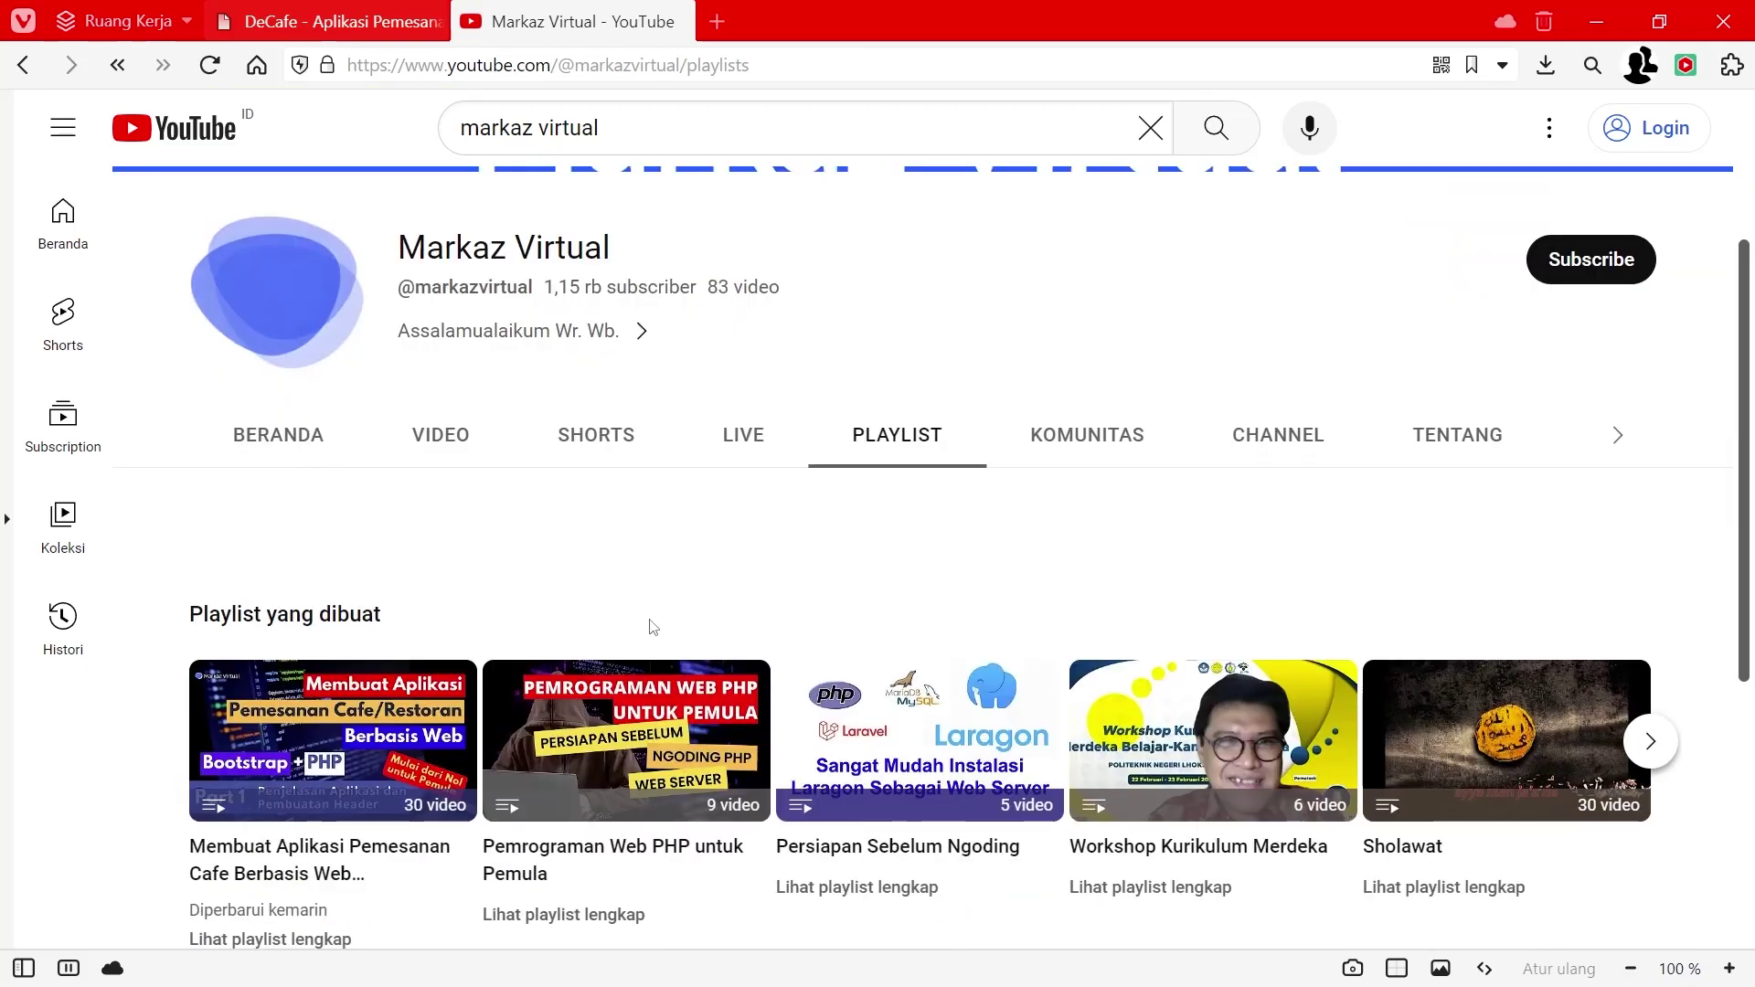
pyautogui.scroll(-3, 416, 568)
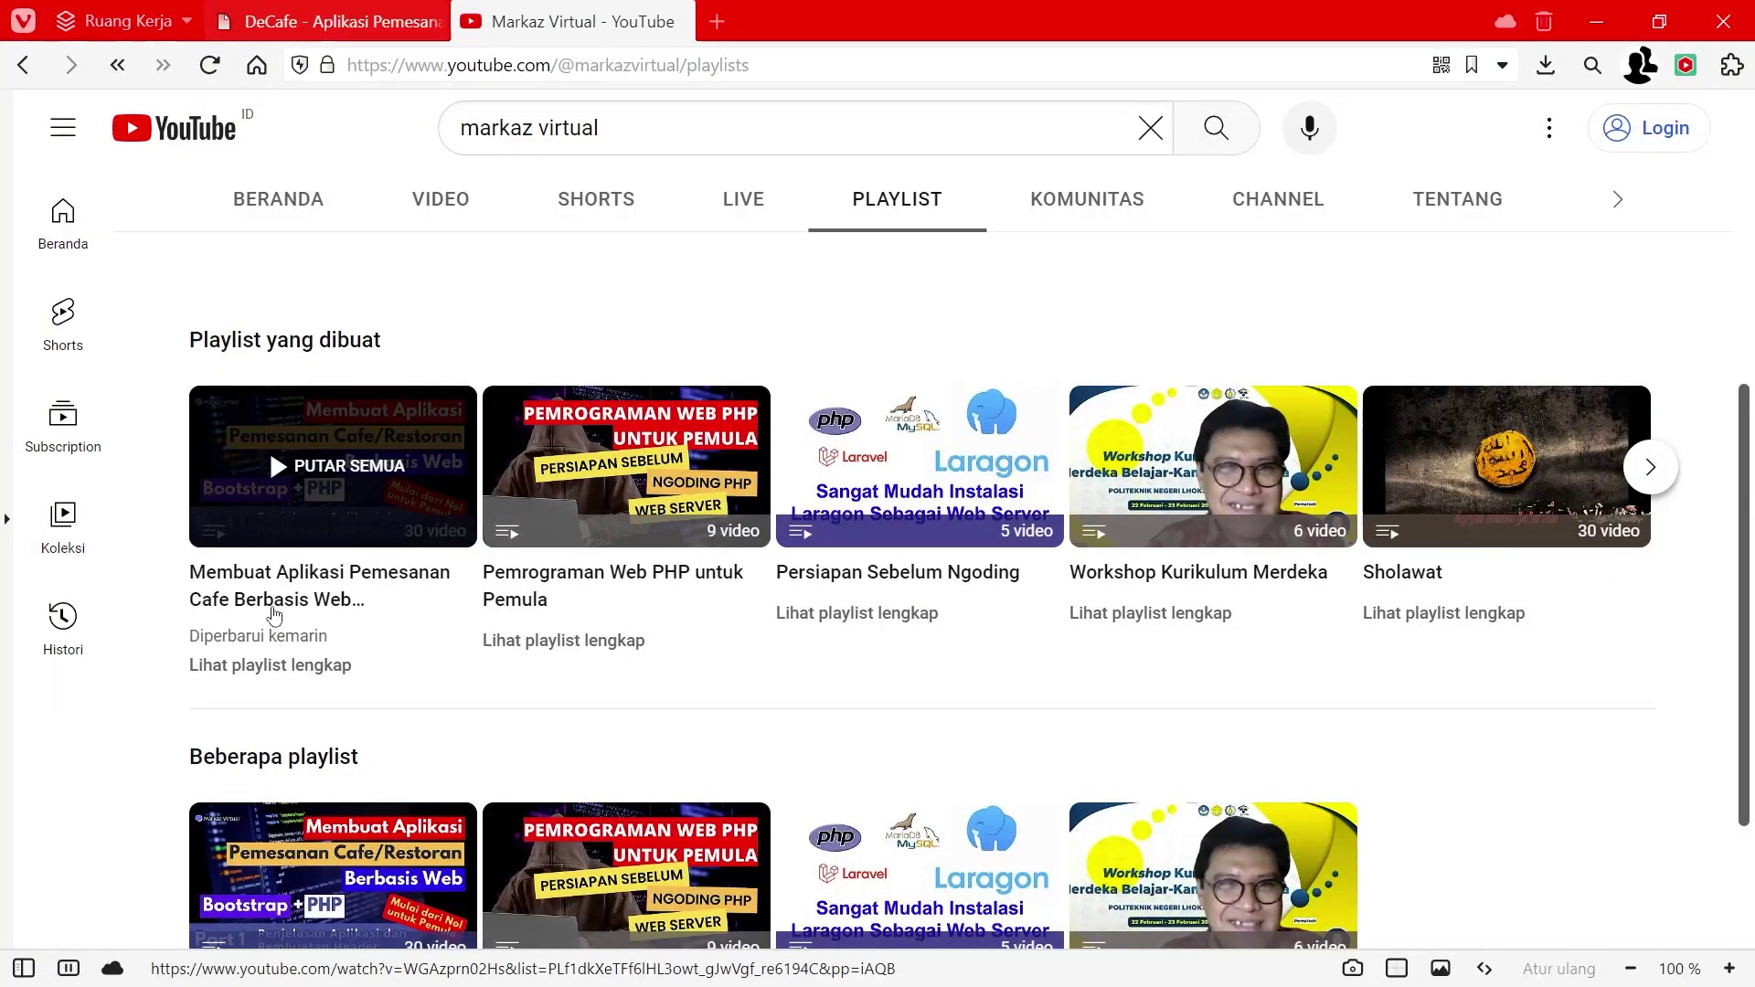
pyautogui.click(331, 463)
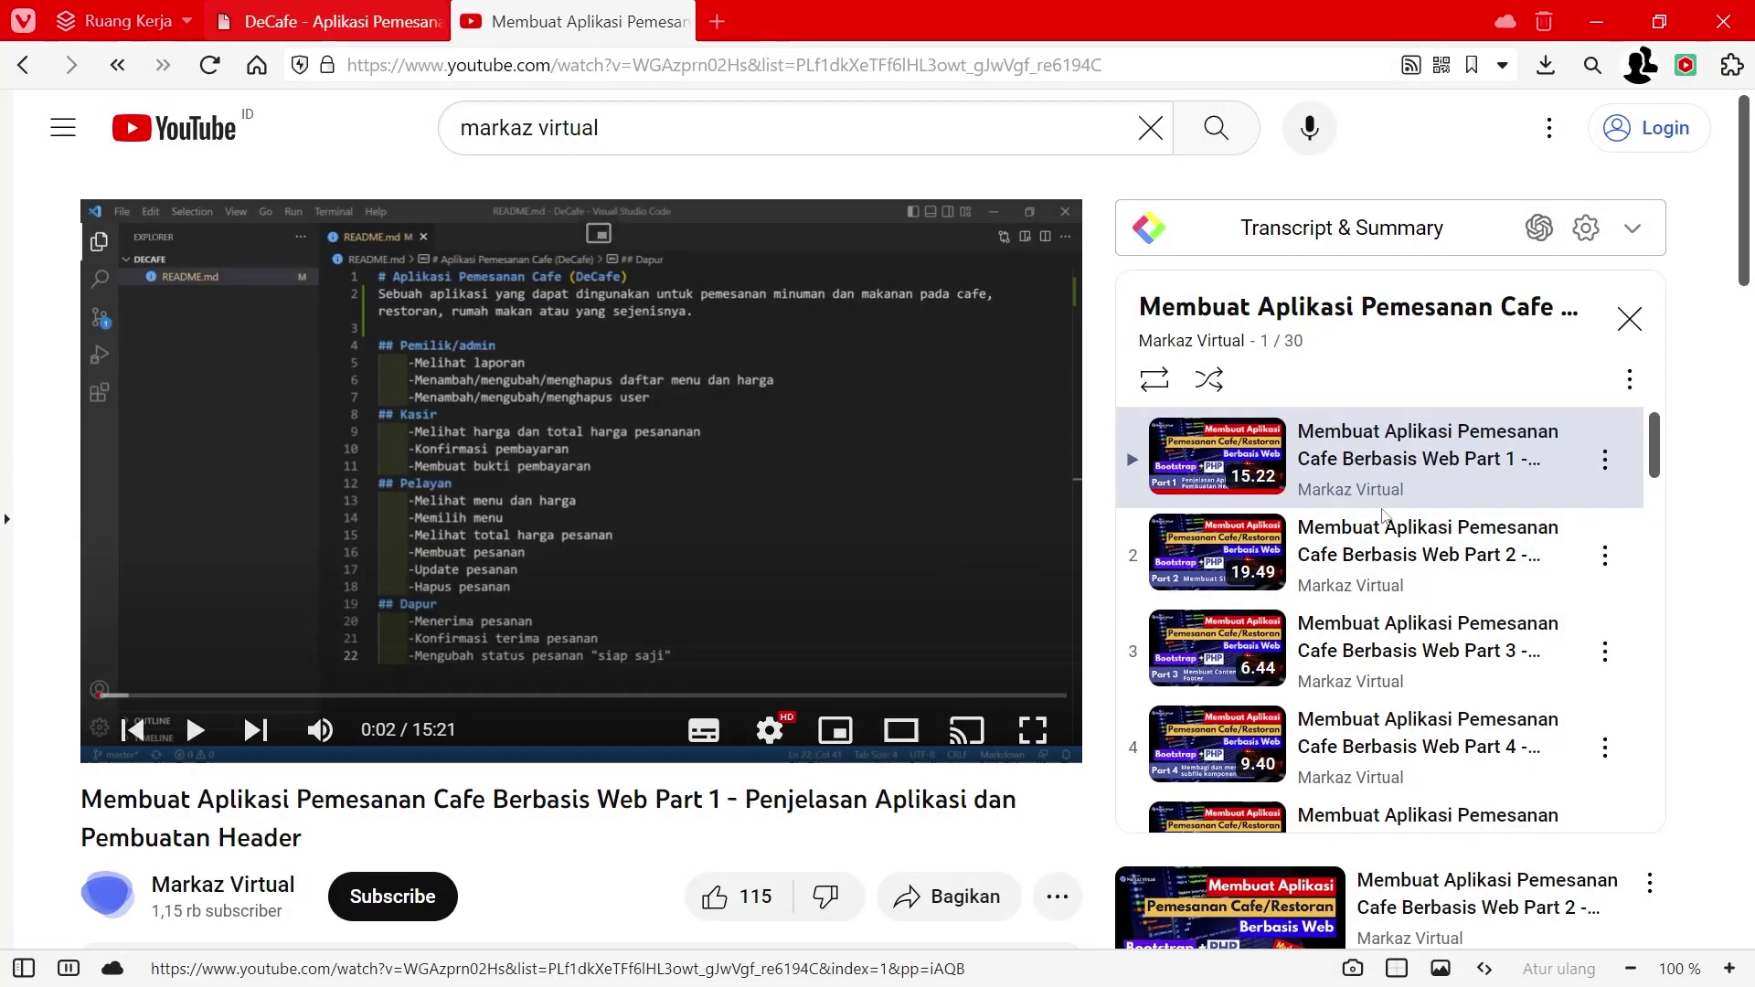
# Step: Look through the playlist's videos, switch to the DeCafe tab and return to the YouTube video
pyautogui.scroll(-3, 1393, 519)
pyautogui.scroll(-6, 1393, 519)
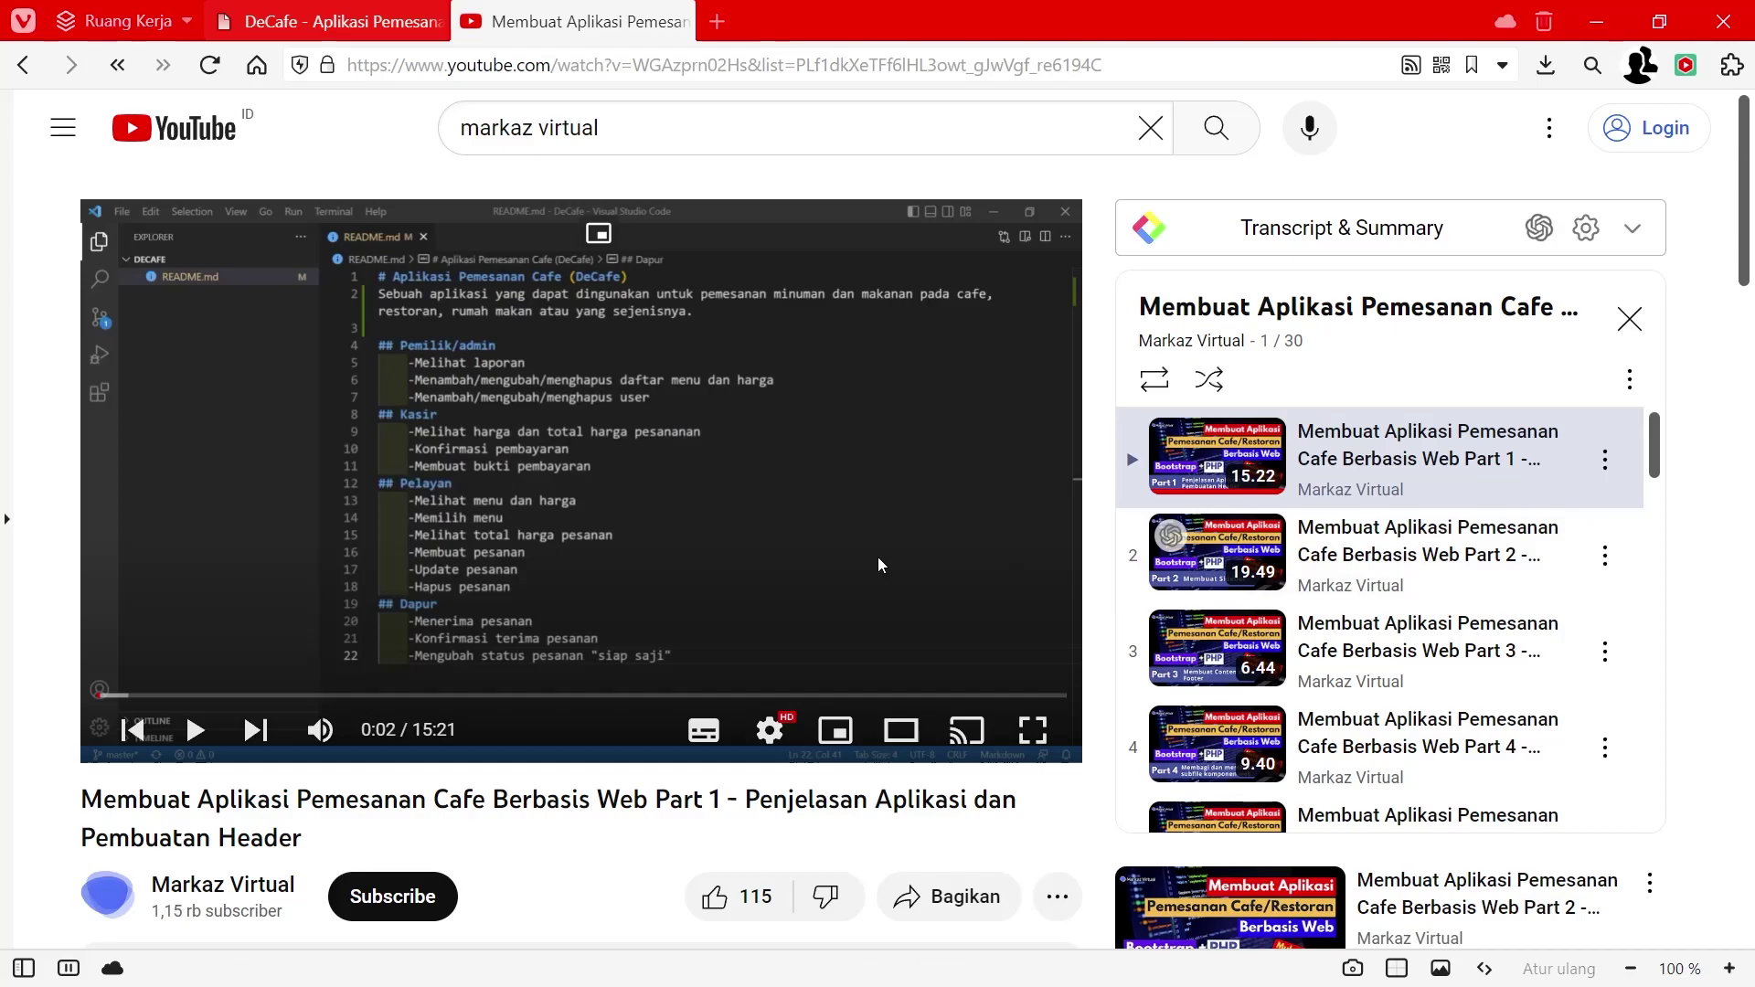
pyautogui.click(325, 21)
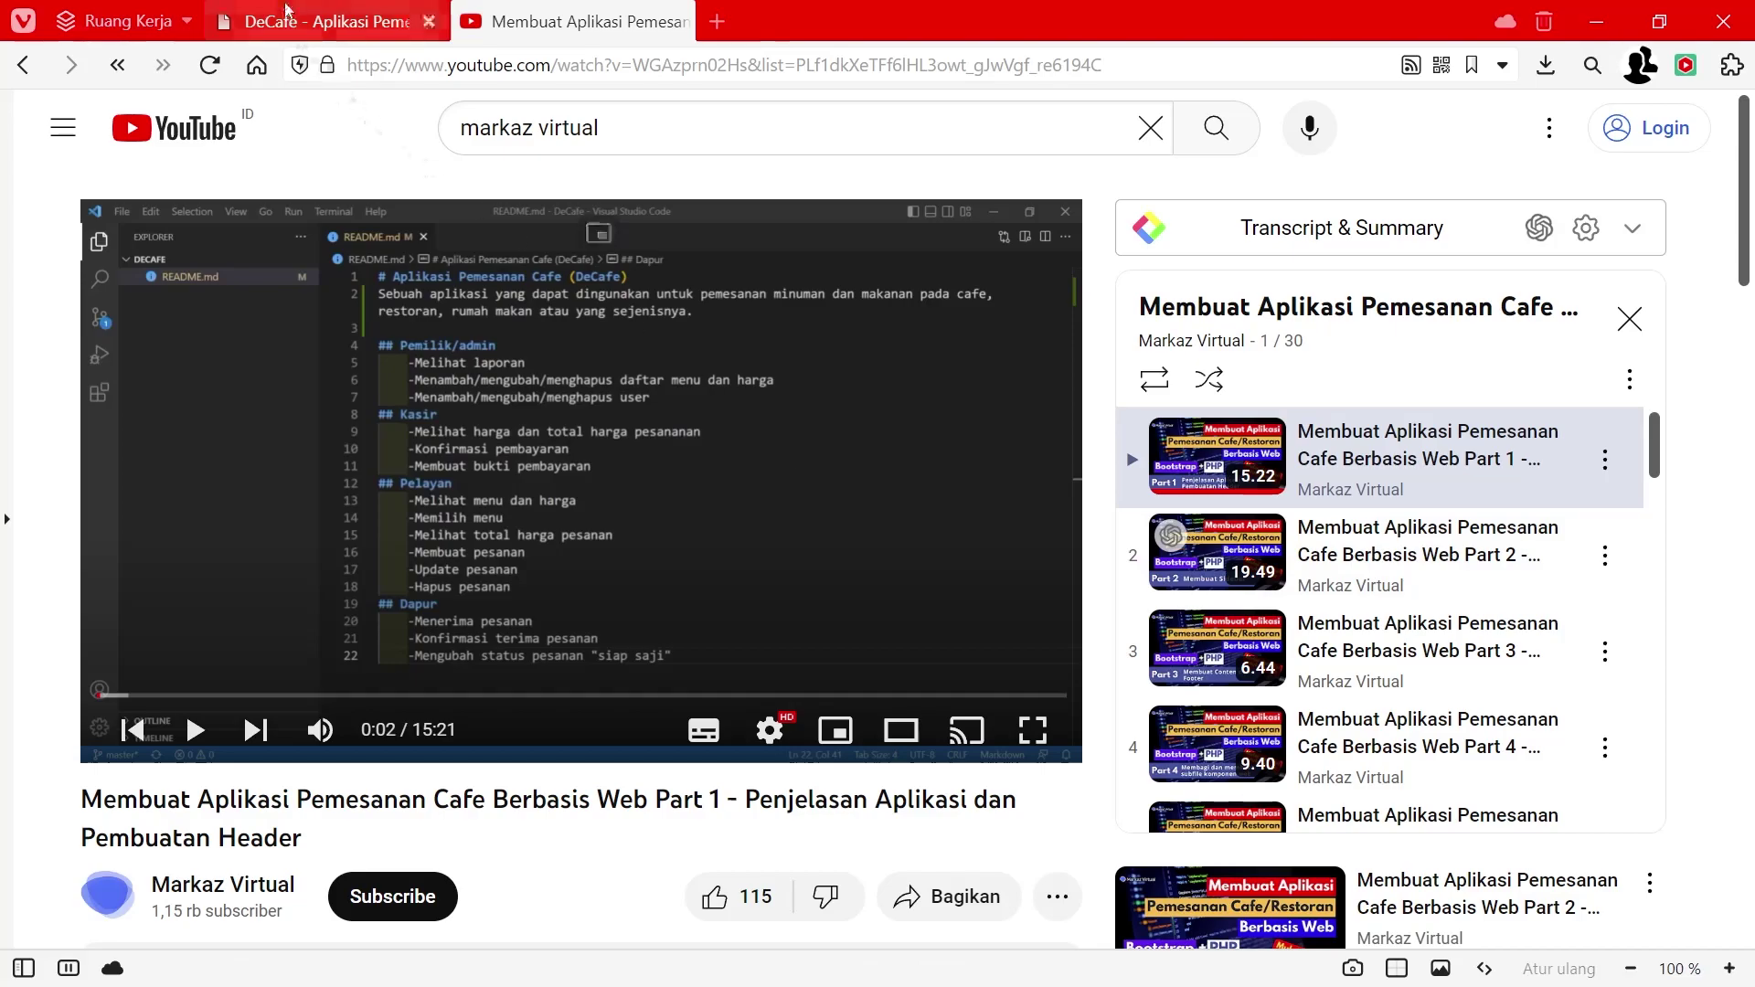
pyautogui.click(576, 21)
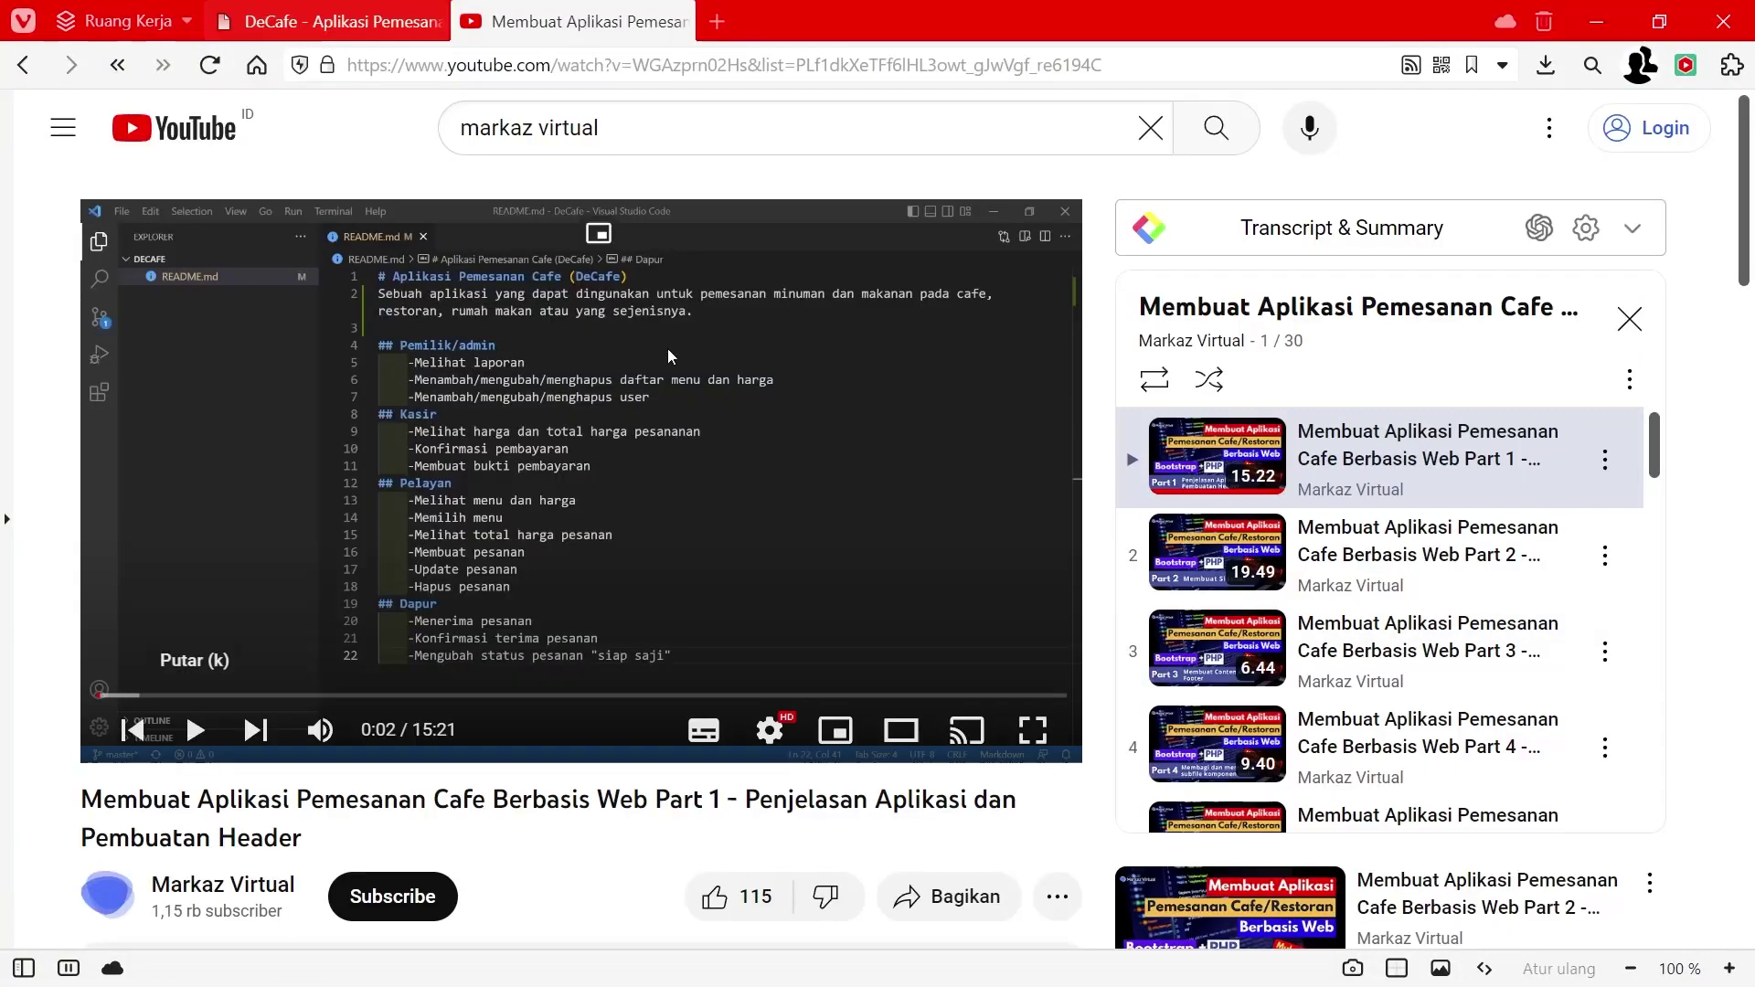